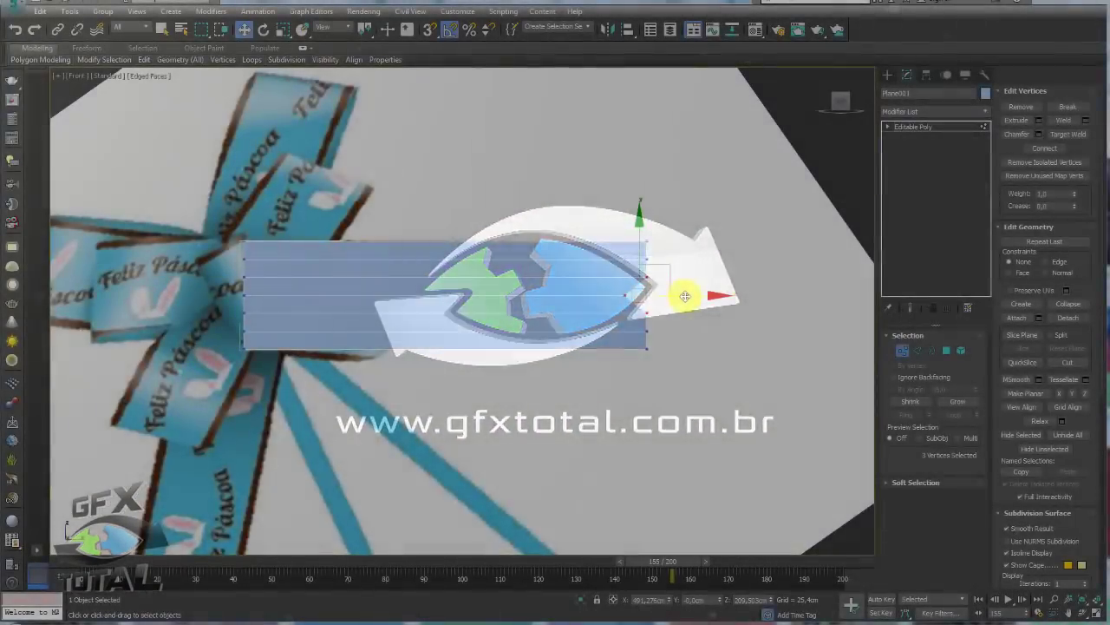
Shift the ribbon tail's end vertices left to deepen its V-notch, then leave Vertex mode
{"action": "left_click_drag", "start_coordinate": [686, 296], "coordinate": [662, 296]}
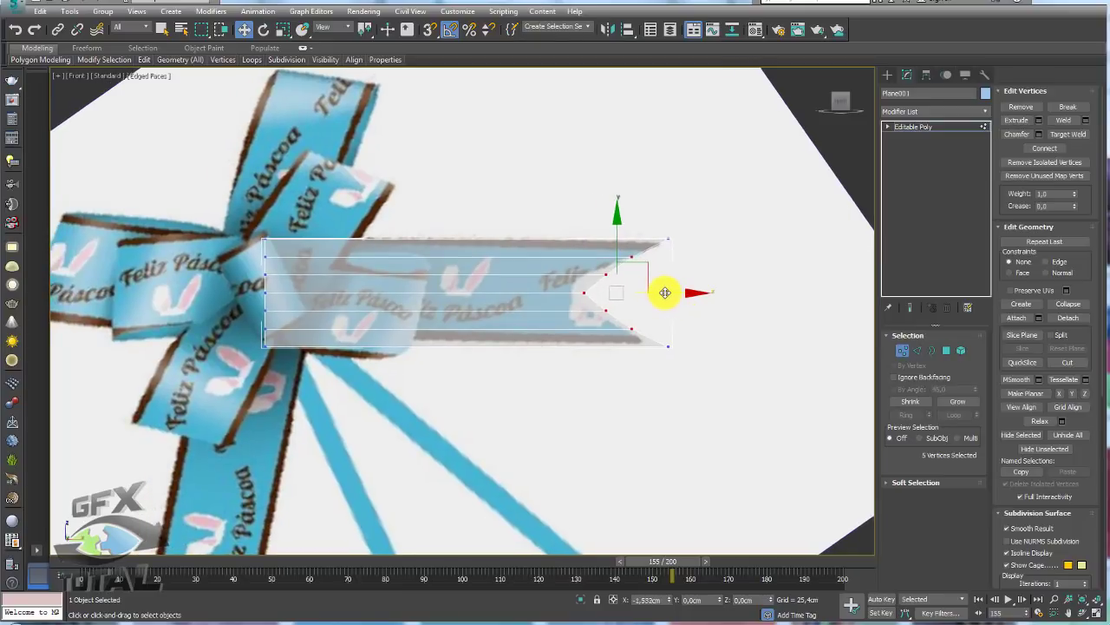
{"action": "key", "text": "e"}
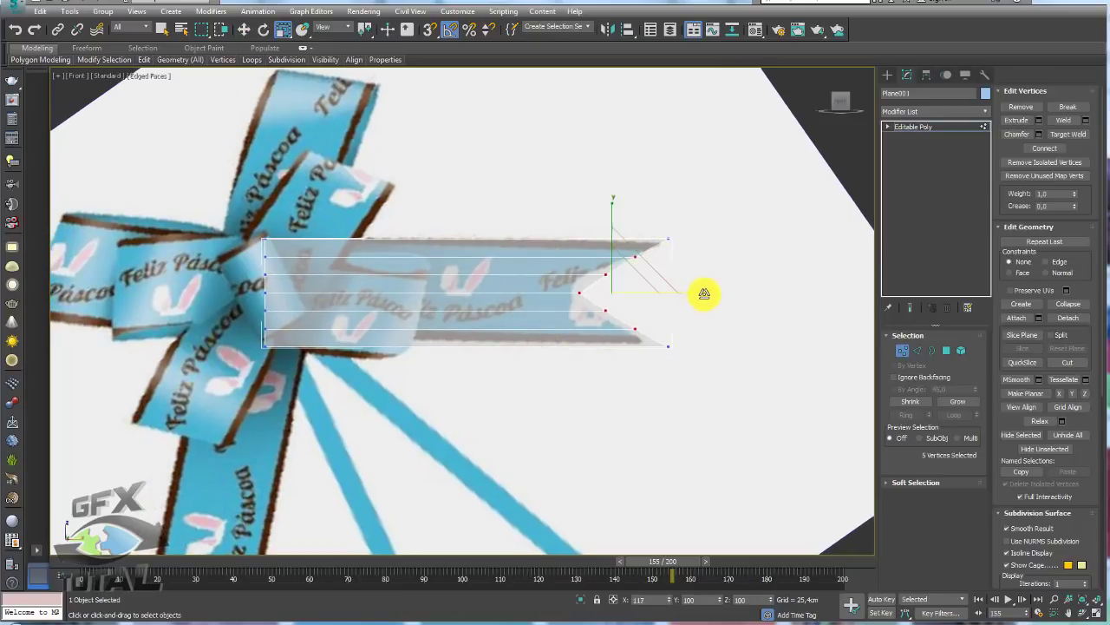
{"action": "key", "text": "w"}
{"action": "left_click_drag", "start_coordinate": [684, 301], "coordinate": [675, 299]}
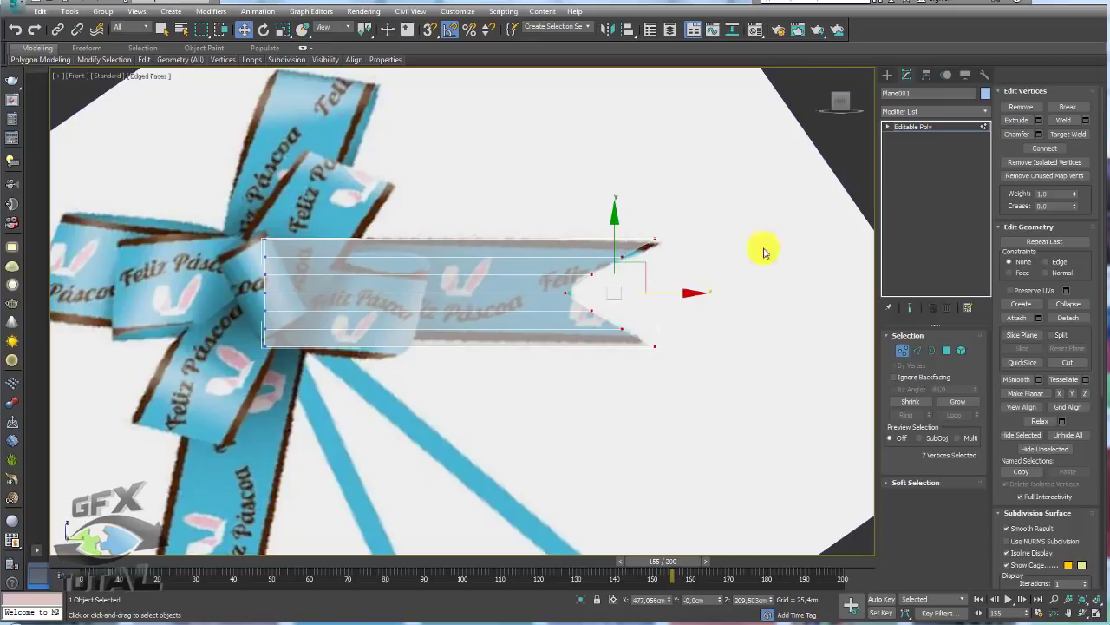
{"action": "left_click", "coordinate": [928, 128]}
{"action": "scroll", "coordinate": [606, 286], "scroll_direction": "down", "scroll_amount": 3}
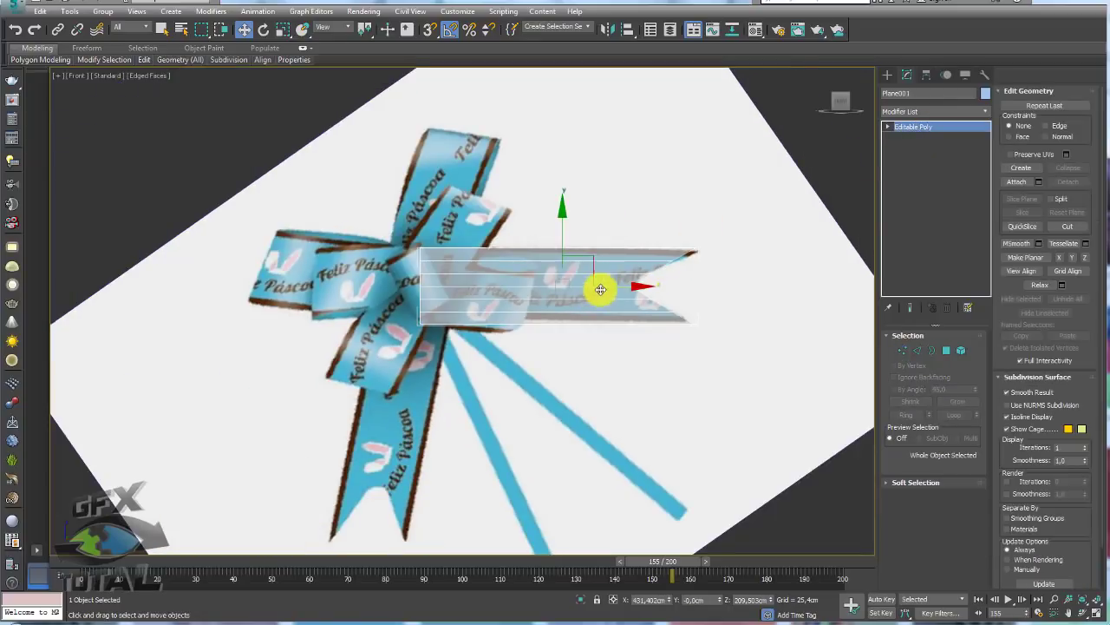
Slide the notched ribbon strip to the right, well clear of the bow
{"action": "left_click_drag", "start_coordinate": [600, 289], "coordinate": [872, 285]}
{"action": "middle_click_drag", "start_coordinate": [738, 285], "coordinate": [640, 295], "text": "alt"}
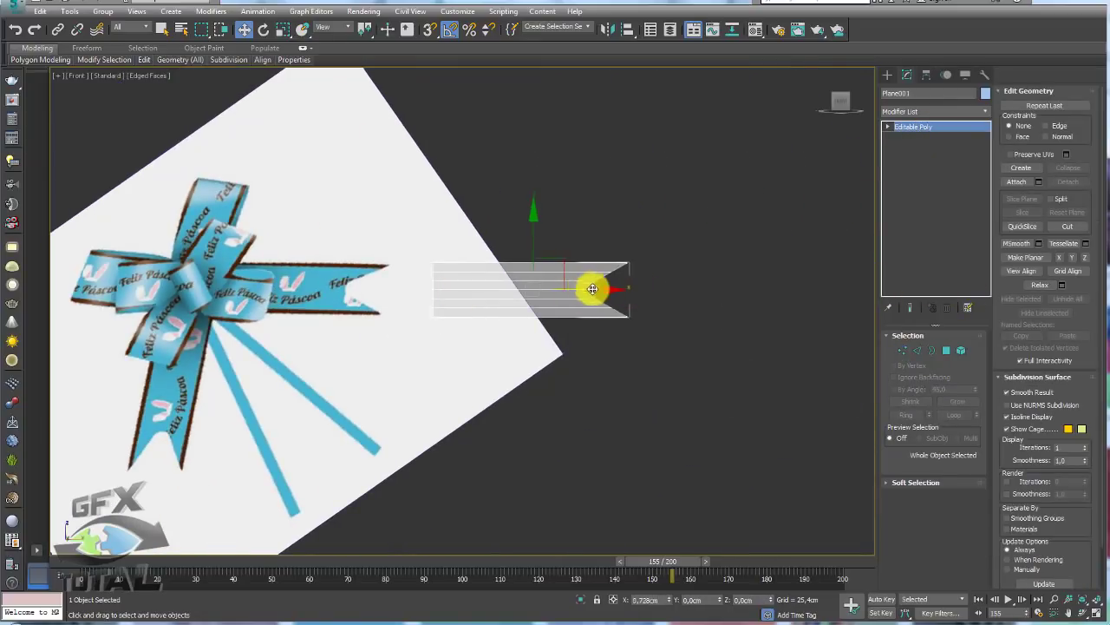
{"action": "left_click_drag", "start_coordinate": [591, 289], "coordinate": [797, 289]}
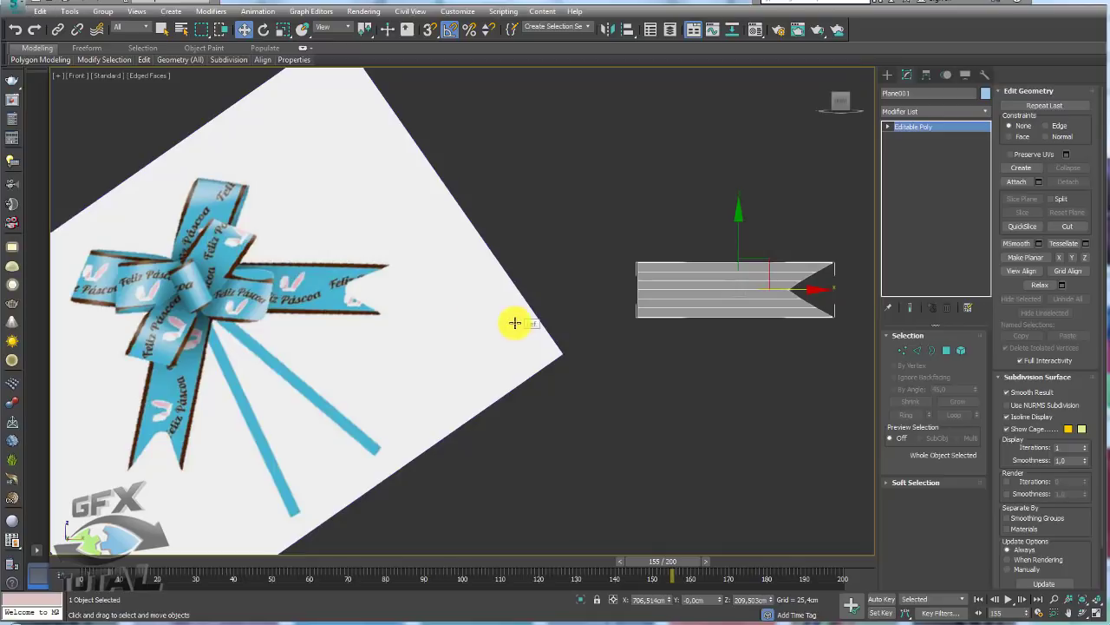
{"action": "middle_click_drag", "start_coordinate": [572, 322], "coordinate": [699, 285]}
{"action": "left_click", "coordinate": [888, 74]}
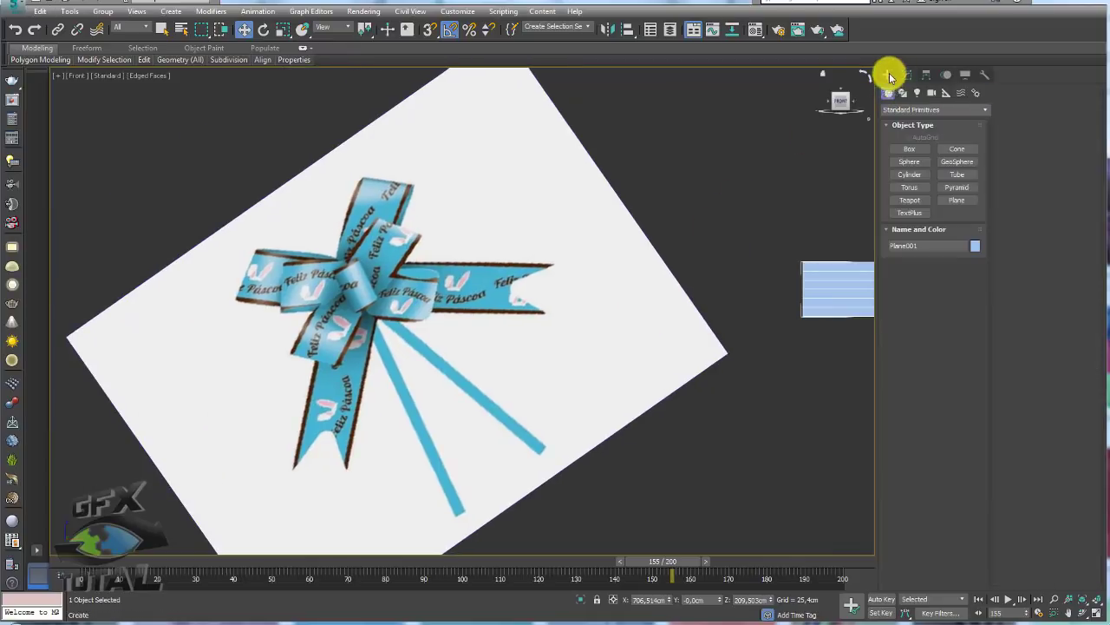
{"action": "middle_click_drag", "start_coordinate": [664, 233], "coordinate": [451, 215]}
Extrude the strip's left-end edges leftward into a new section and select its polygons
{"action": "left_click", "coordinate": [958, 202]}
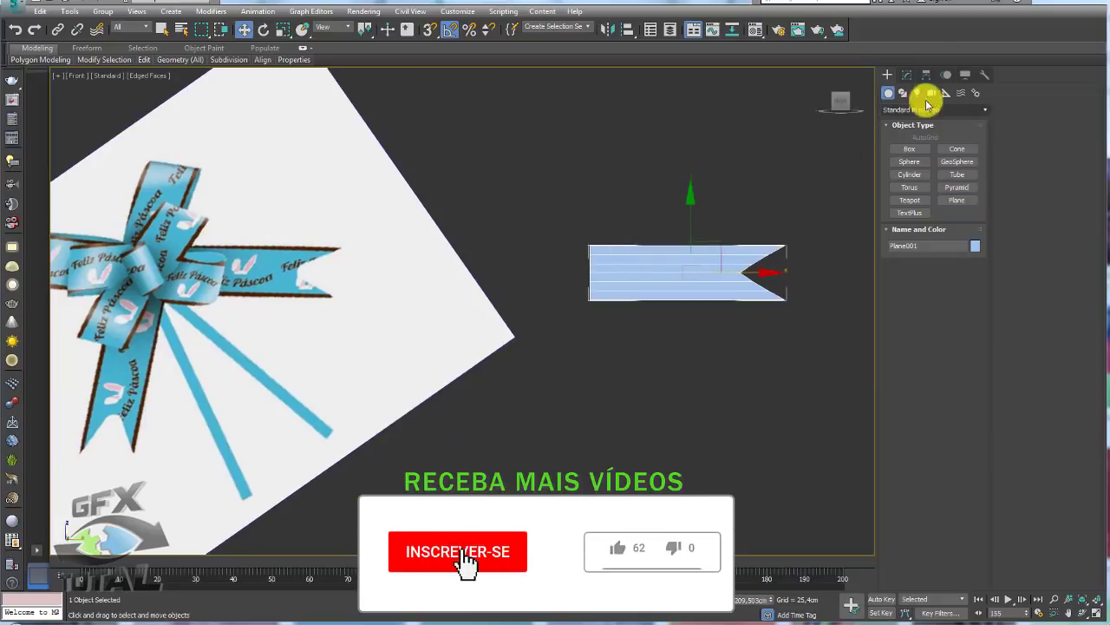
{"action": "left_click", "coordinate": [907, 75]}
{"action": "right_click", "coordinate": [920, 127]}
{"action": "left_click", "coordinate": [918, 351]}
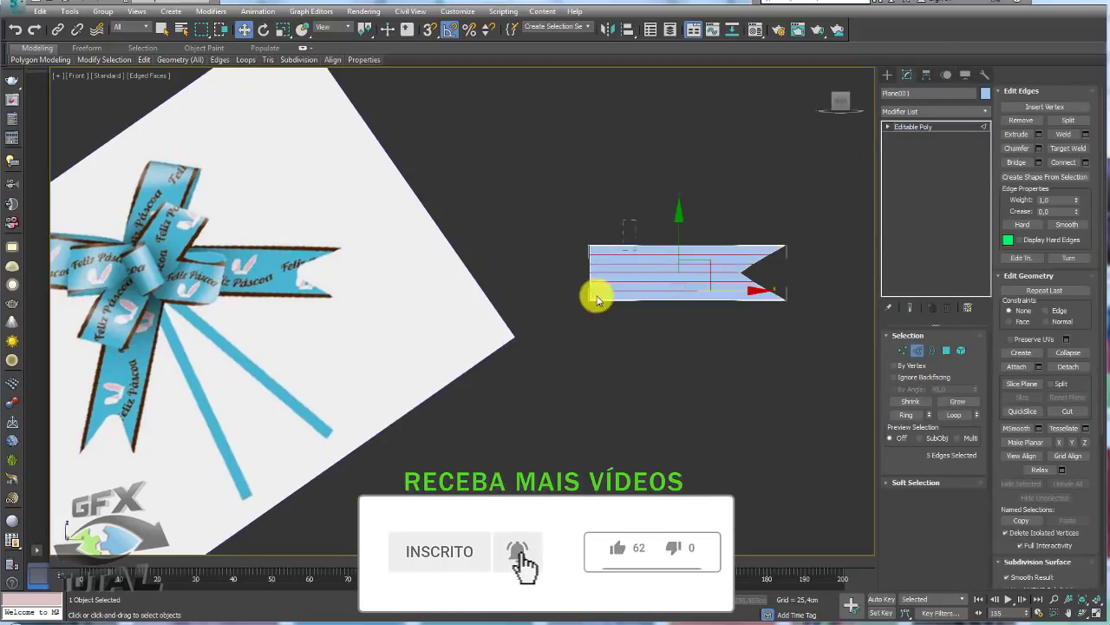
{"action": "left_click_drag", "start_coordinate": [596, 292], "coordinate": [669, 367]}
{"action": "left_click_drag", "start_coordinate": [647, 277], "coordinate": [432, 268], "text": "shift"}
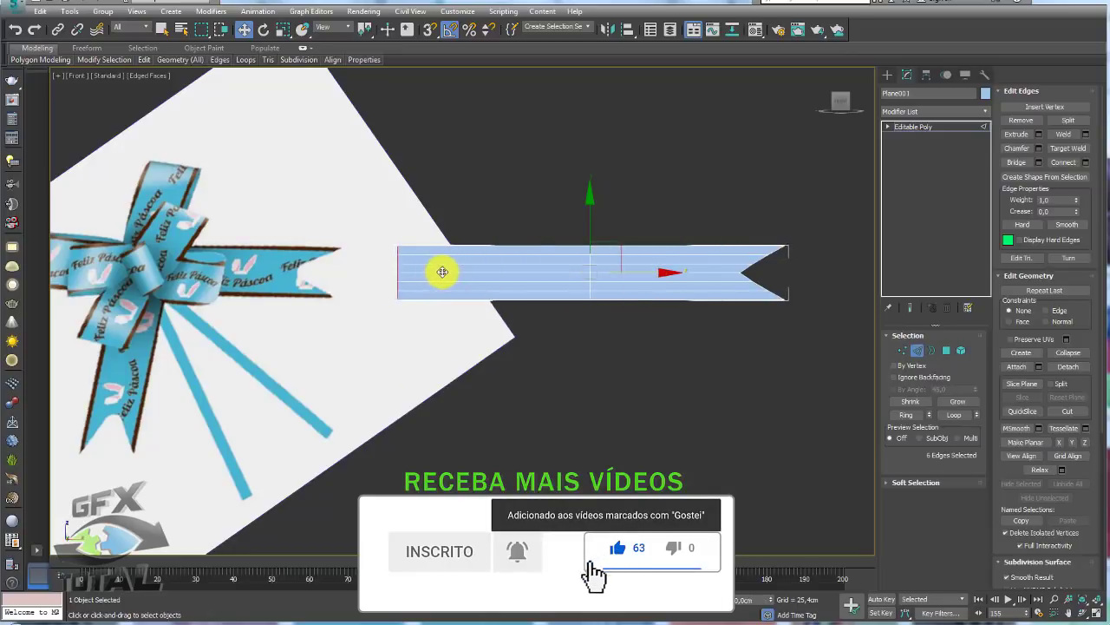
{"action": "left_click", "coordinate": [947, 351], "text": "ctrl"}
Detach the selected polygons as Object001 and move it up, away from the ribbon tail
{"action": "middle_click_drag", "start_coordinate": [526, 296], "coordinate": [619, 296]}
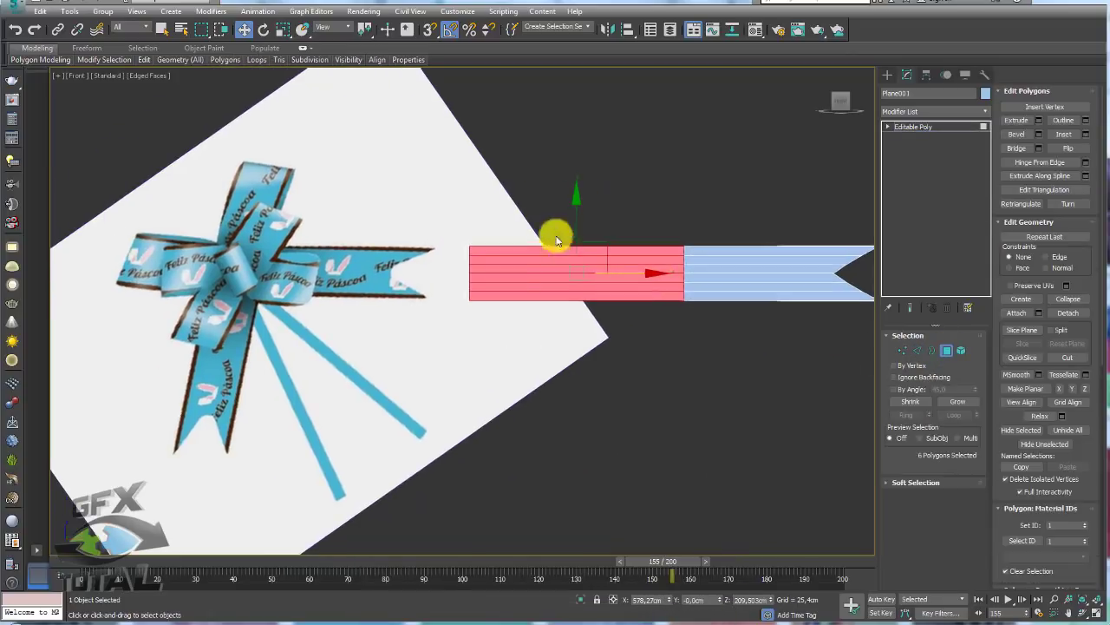
{"action": "left_click", "coordinate": [1072, 314]}
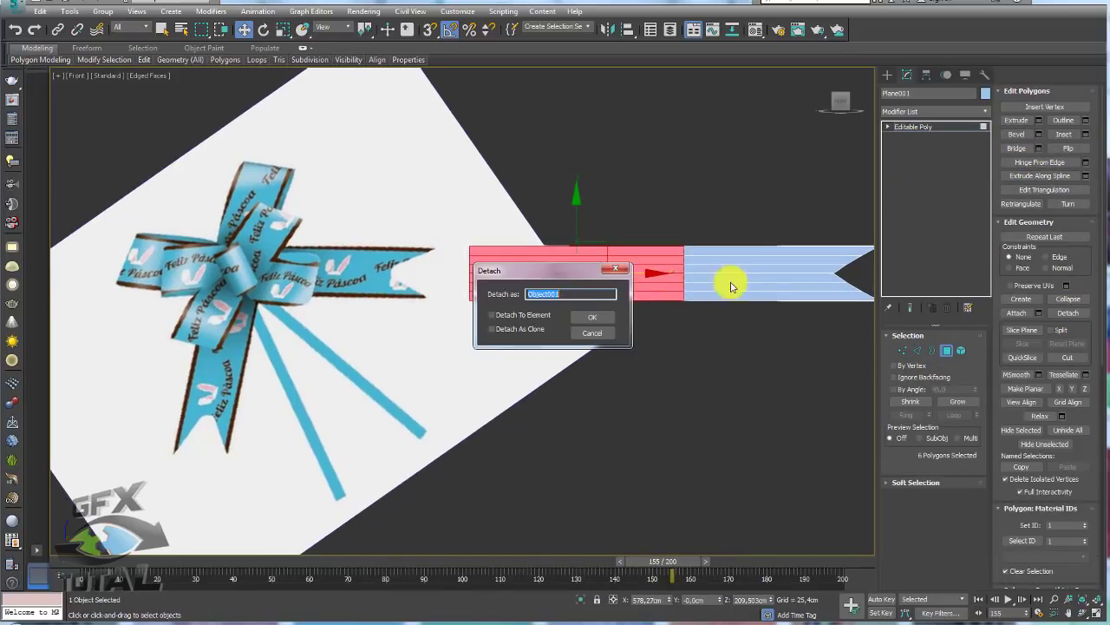
{"action": "left_click", "coordinate": [579, 321]}
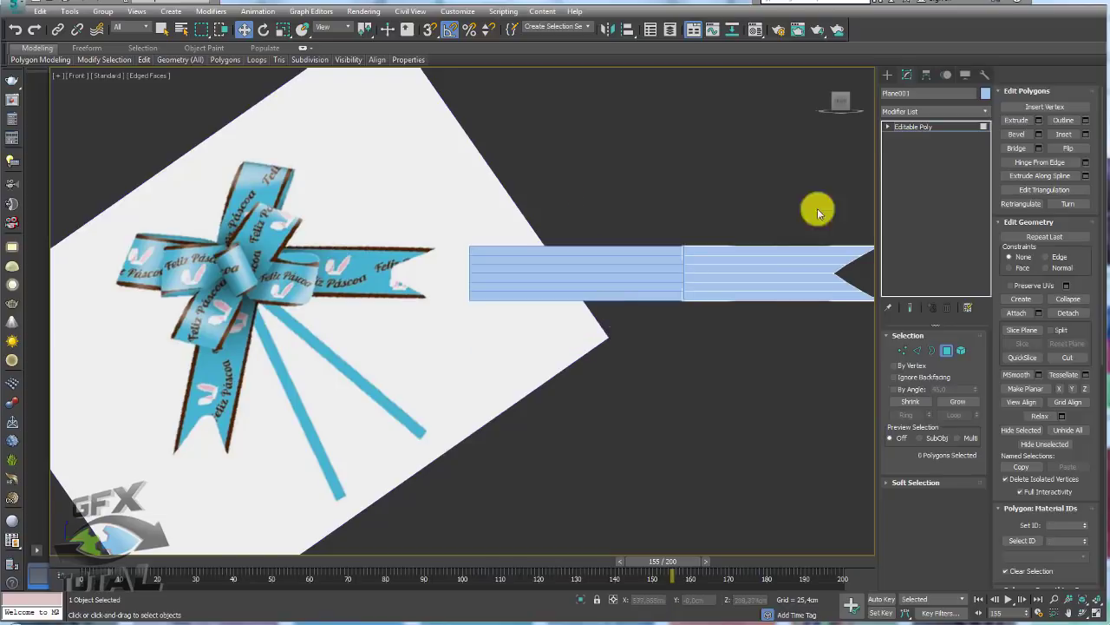
{"action": "left_click", "coordinate": [926, 130]}
{"action": "left_click", "coordinate": [619, 270]}
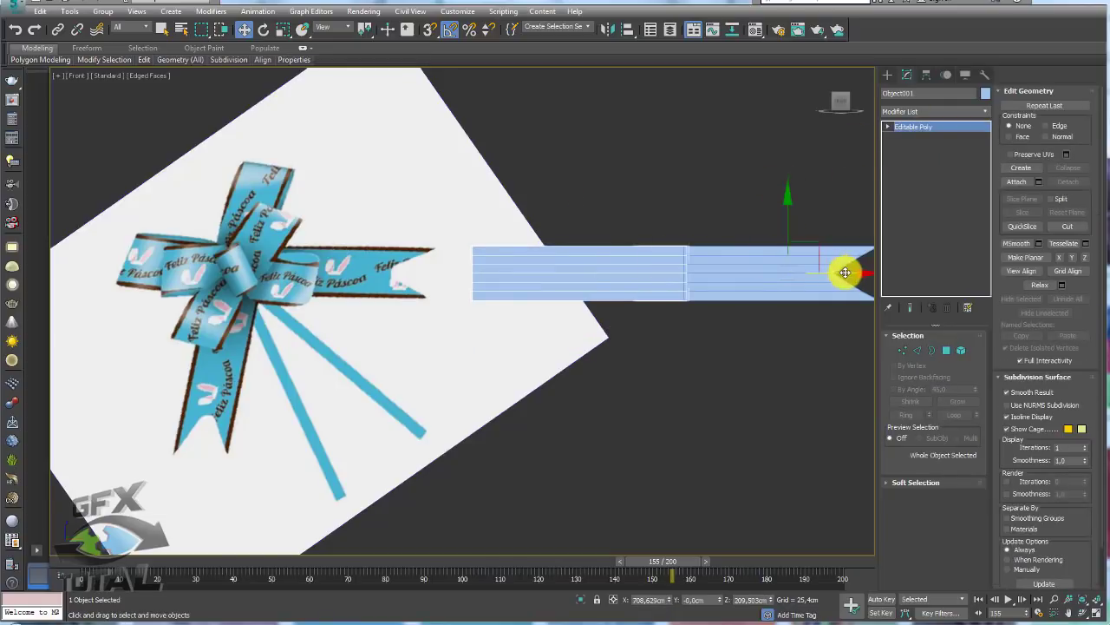
{"action": "mouse_move", "coordinate": [845, 273]}
{"action": "left_mouse_down"}
{"action": "mouse_move", "coordinate": [770, 269]}
{"action": "mouse_move", "coordinate": [818, 111]}
{"action": "left_mouse_up"}
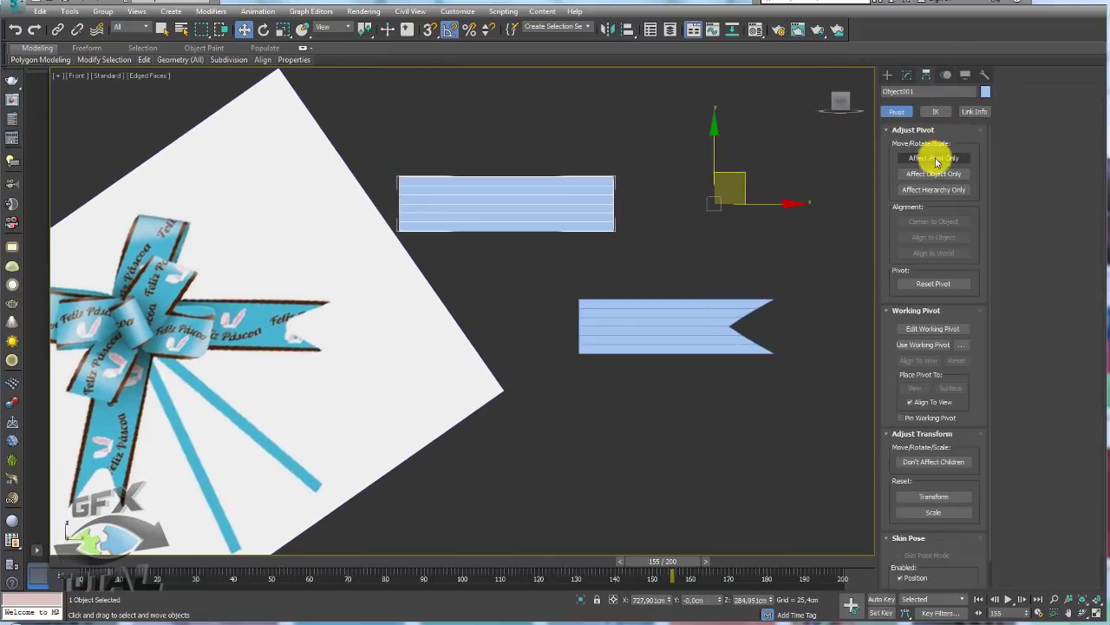
Centre Object001's pivot on the object and select its horizontal edges
{"action": "left_click", "coordinate": [926, 158]}
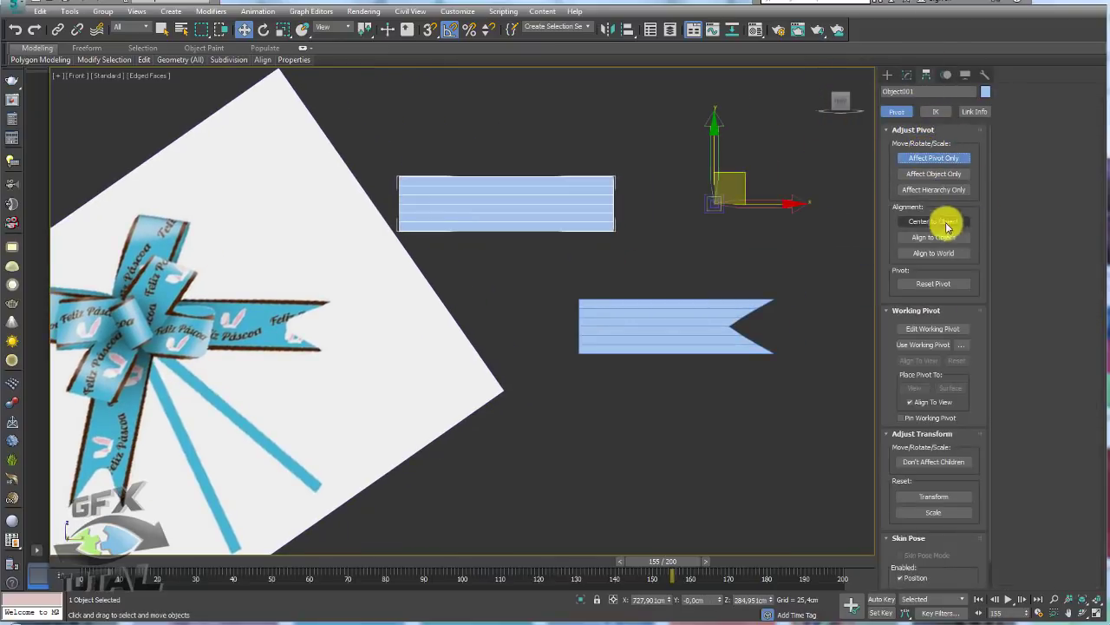
{"action": "left_click", "coordinate": [933, 223]}
{"action": "middle_click_drag", "start_coordinate": [595, 226], "coordinate": [652, 247]}
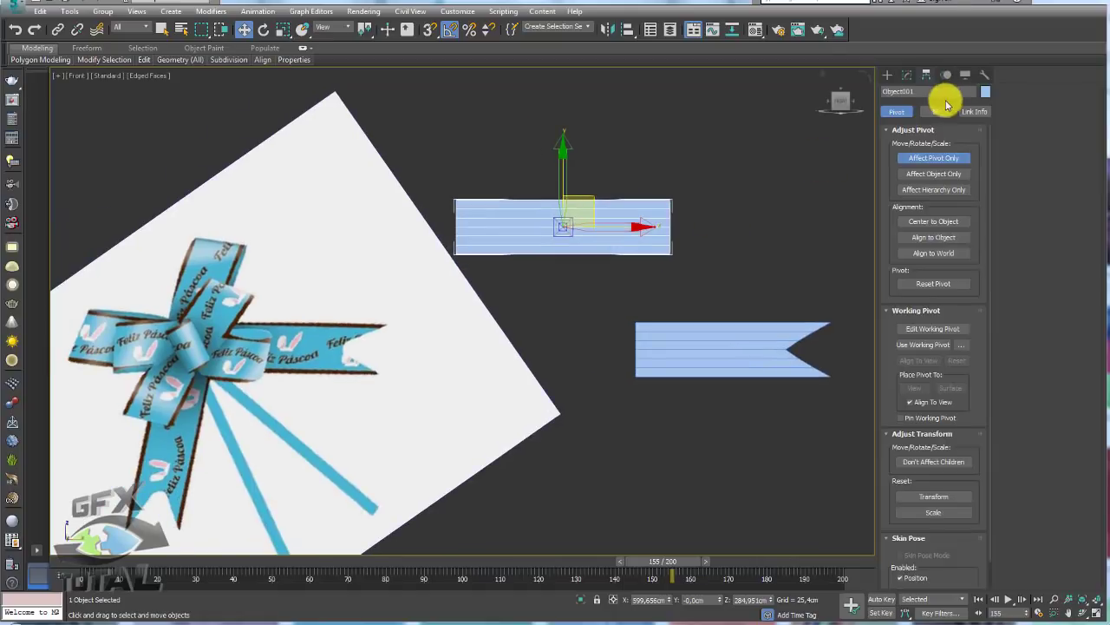
{"action": "left_click", "coordinate": [906, 75]}
{"action": "left_click", "coordinate": [918, 351]}
{"action": "left_click_drag", "start_coordinate": [596, 156], "coordinate": [575, 335]}
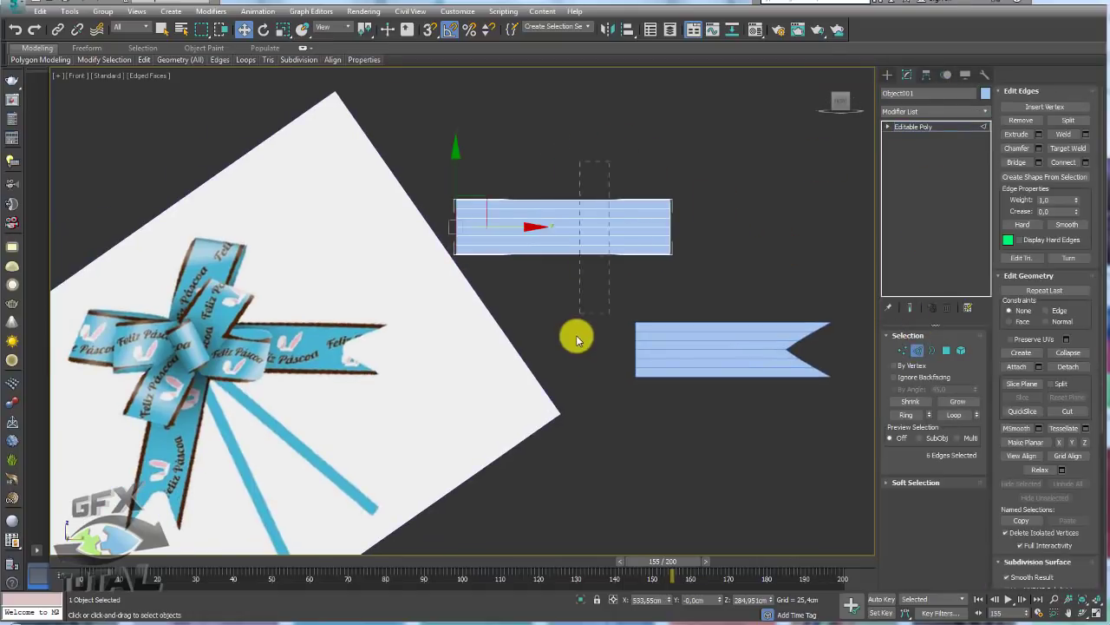
Connect Object001's horizontal edges with 5 vertical segments and frame it in Perspective view
{"action": "left_click", "coordinate": [1085, 162]}
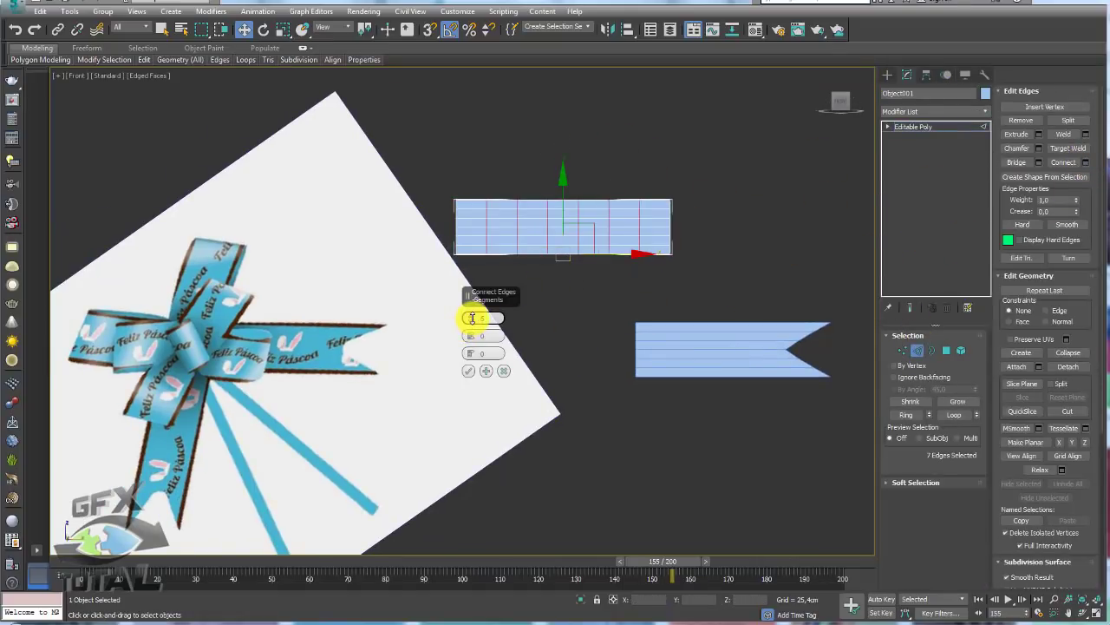
{"action": "left_click", "coordinate": [467, 371]}
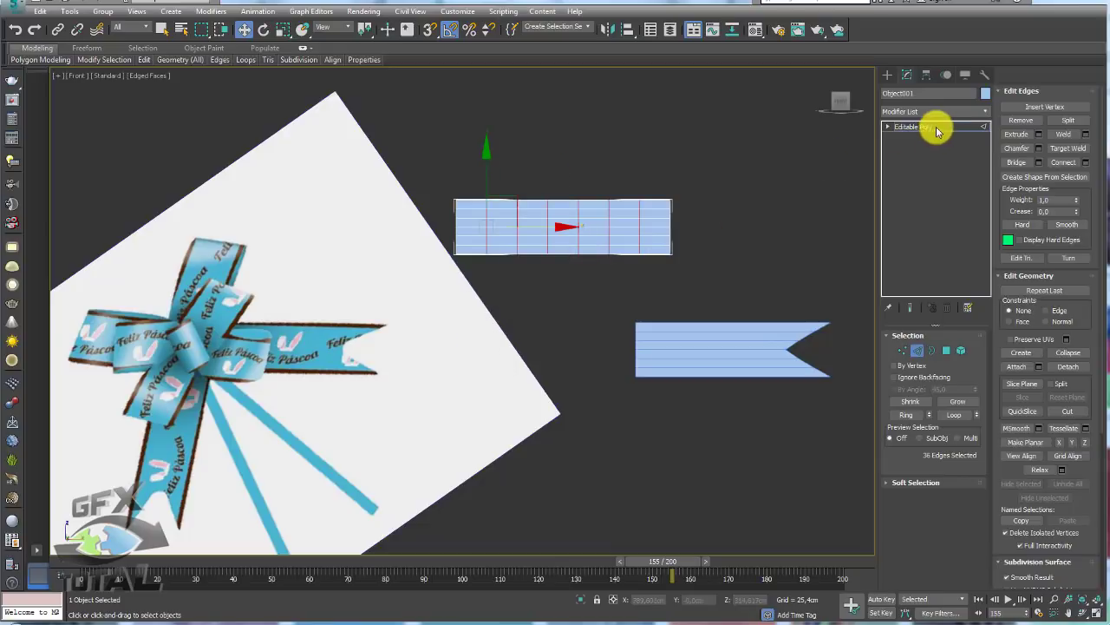
{"action": "left_click", "coordinate": [937, 130]}
{"action": "key", "text": "p"}
{"action": "key", "text": "z"}
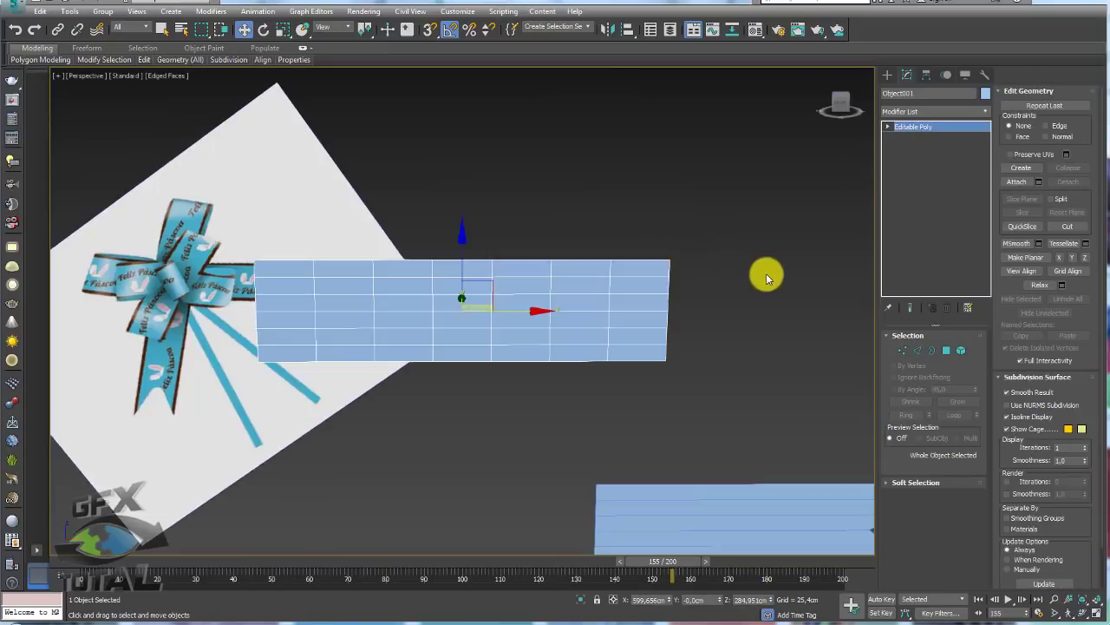
{"action": "mouse_move", "coordinate": [766, 273]}
{"action": "middle_mouse_down", "text": "alt"}
{"action": "mouse_move", "coordinate": [755, 188]}
{"action": "mouse_move", "coordinate": [791, 228]}
{"action": "middle_mouse_up", "text": "alt"}
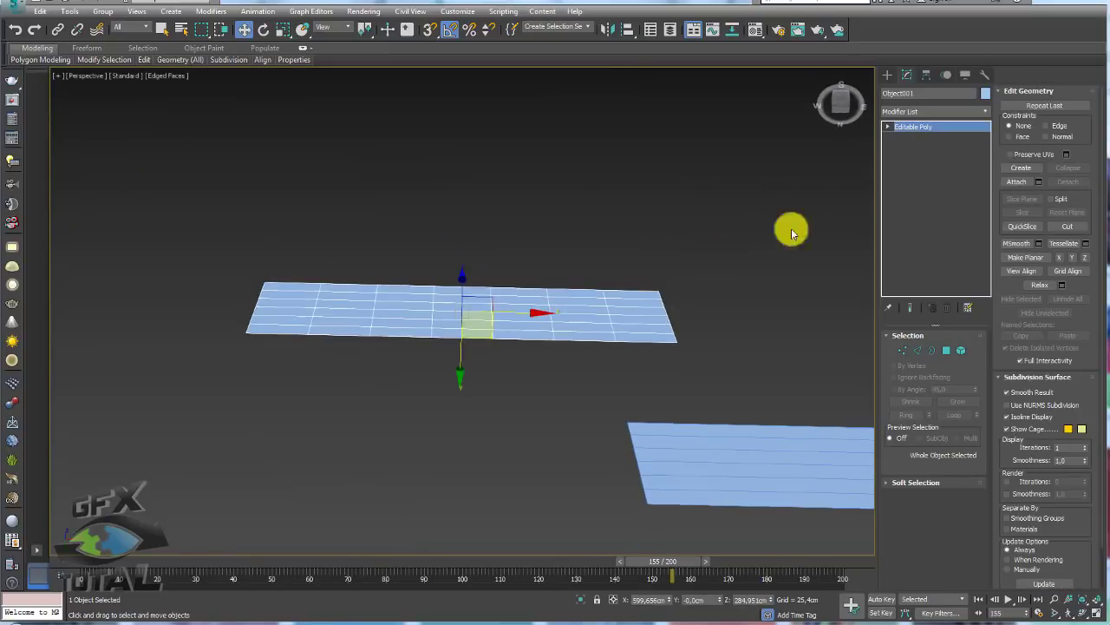
{"action": "left_click", "coordinate": [988, 113]}
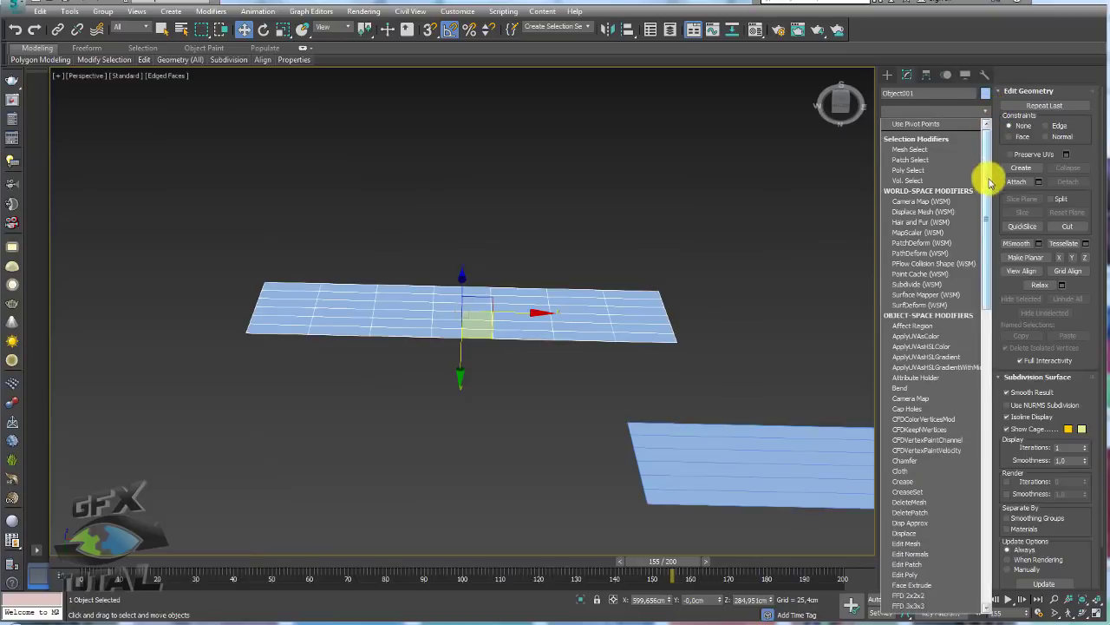
Add a Bend modifier on the X axis with an angle of about 344° to curl Object001 into a ring
{"action": "left_click", "coordinate": [906, 389]}
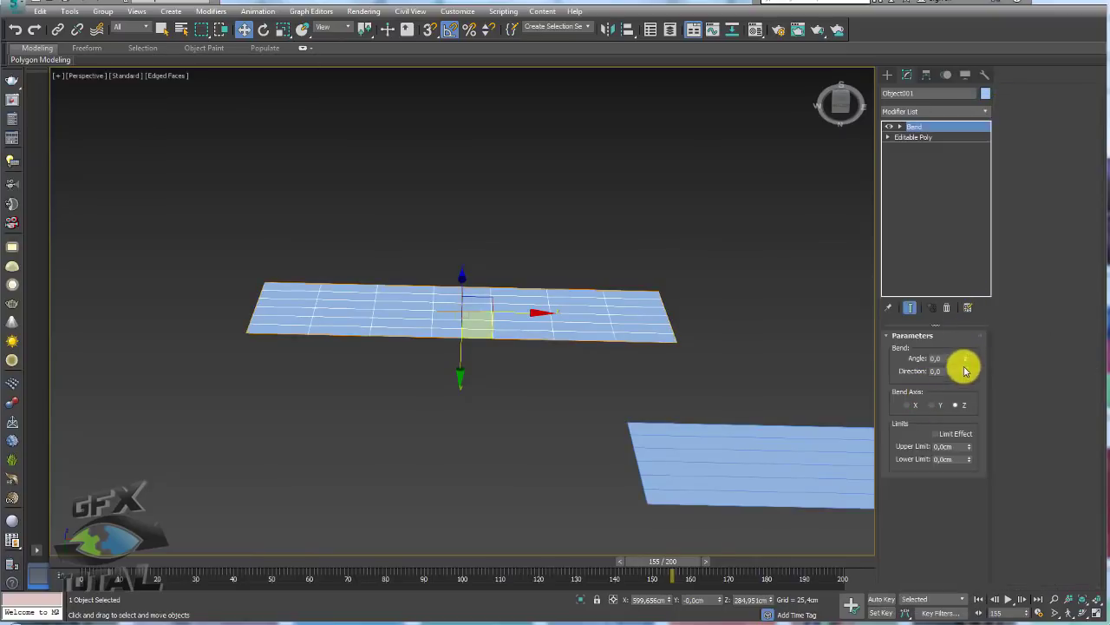
{"action": "left_click_drag", "start_coordinate": [966, 321], "coordinate": [966, 308]}
{"action": "left_click", "coordinate": [932, 405]}
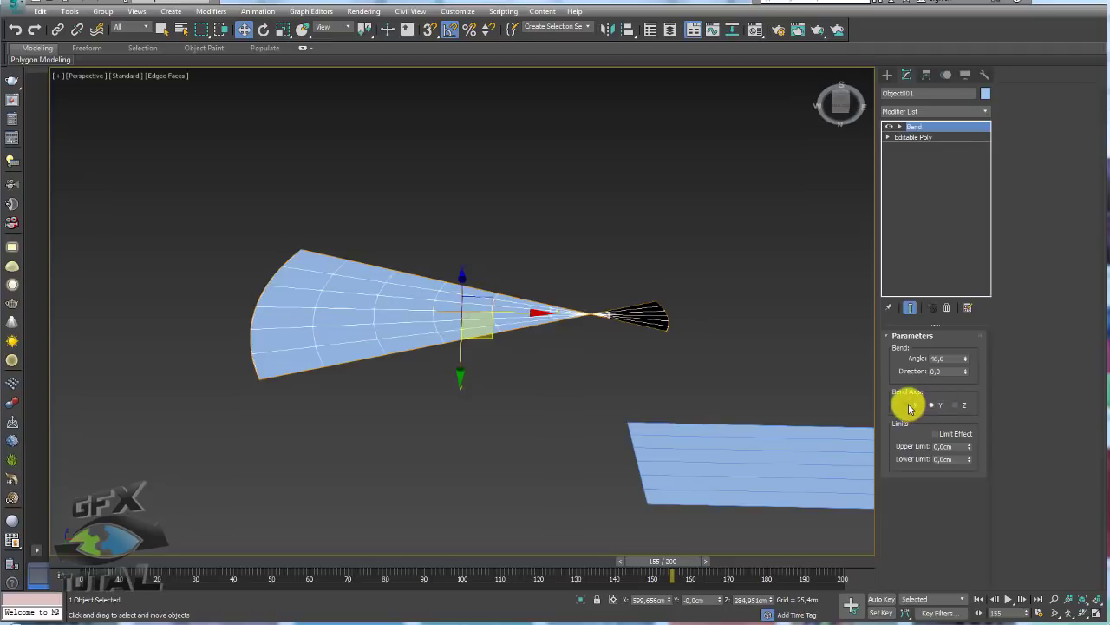
{"action": "left_click", "coordinate": [908, 405]}
{"action": "middle_click_drag", "start_coordinate": [746, 367], "coordinate": [781, 360], "text": "alt"}
{"action": "mouse_move", "coordinate": [967, 357]}
{"action": "left_mouse_down"}
{"action": "mouse_move", "coordinate": [966, 50]}
{"action": "mouse_move", "coordinate": [942, 87]}
{"action": "left_mouse_up"}
{"action": "mouse_move", "coordinate": [676, 191]}
{"action": "middle_mouse_down", "text": "alt"}
{"action": "mouse_move", "coordinate": [609, 224]}
{"action": "mouse_move", "coordinate": [600, 257]}
{"action": "middle_mouse_up", "text": "alt"}
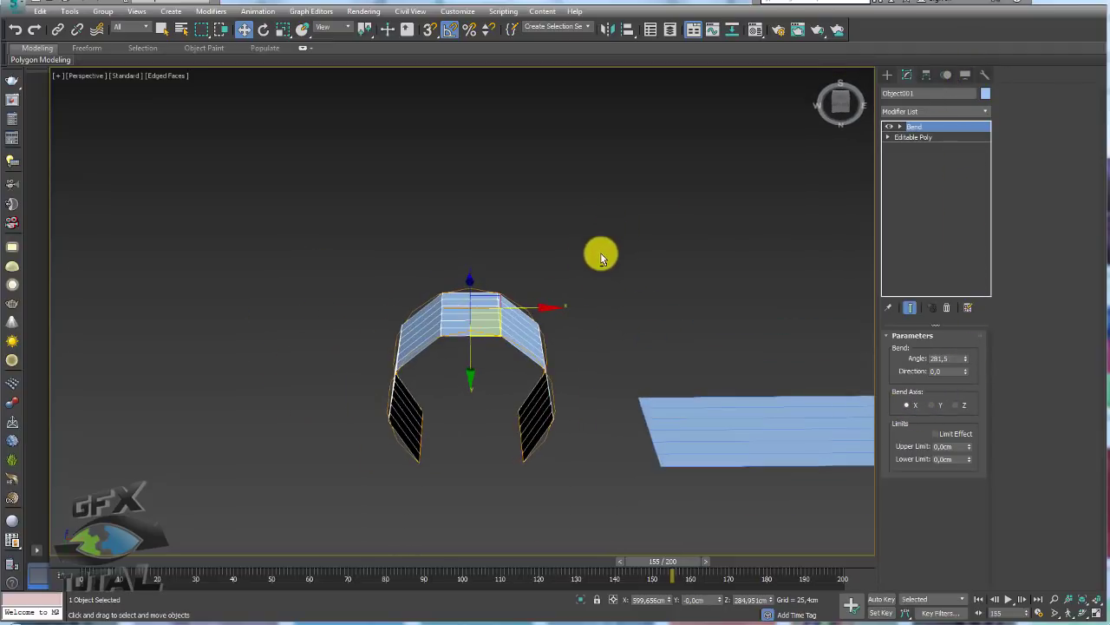
{"action": "left_click_drag", "start_coordinate": [966, 365], "coordinate": [972, 286]}
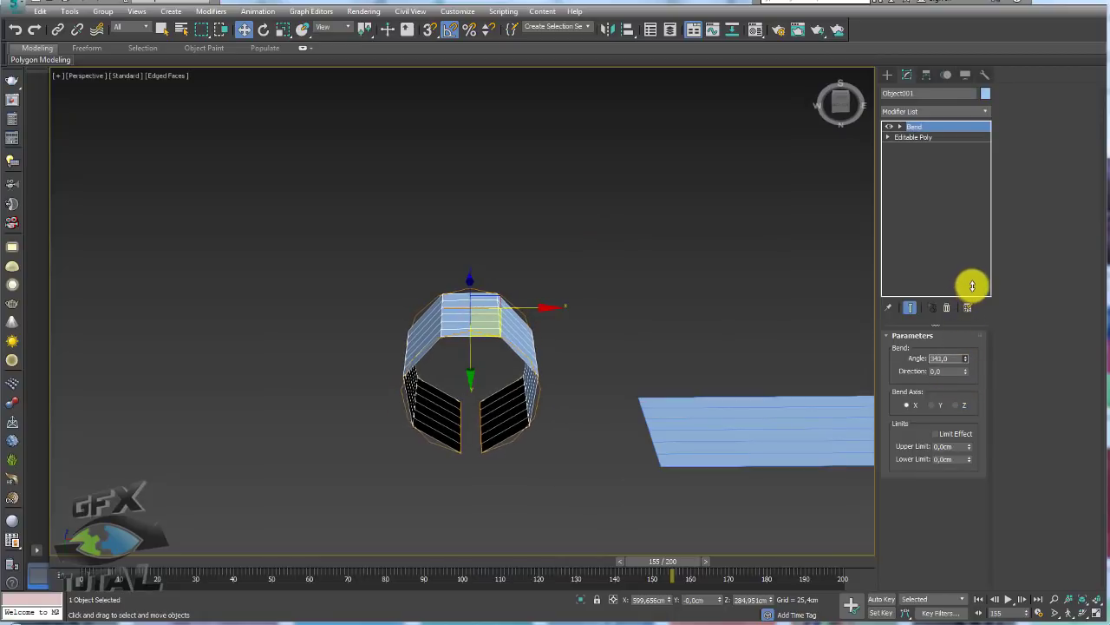
{"action": "middle_click_drag", "start_coordinate": [595, 347], "coordinate": [473, 354], "text": "alt"}
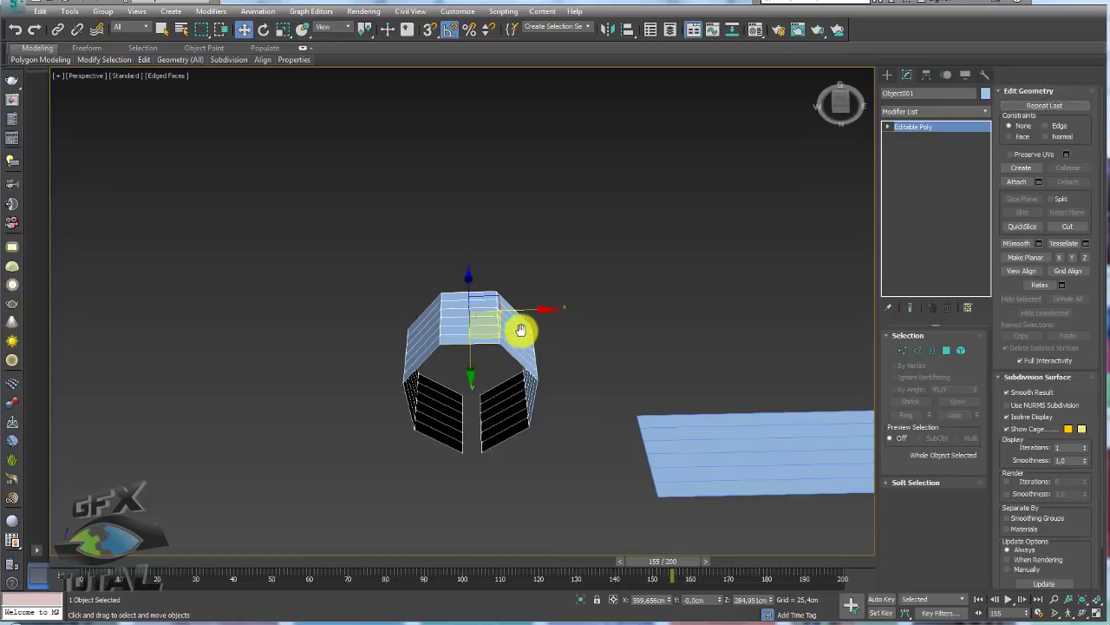
Scale the ring down to 55% along X
{"action": "middle_click_drag", "start_coordinate": [521, 330], "coordinate": [520, 308], "text": "alt"}
{"action": "key", "text": "r"}
{"action": "left_click_drag", "start_coordinate": [541, 280], "coordinate": [514, 282]}
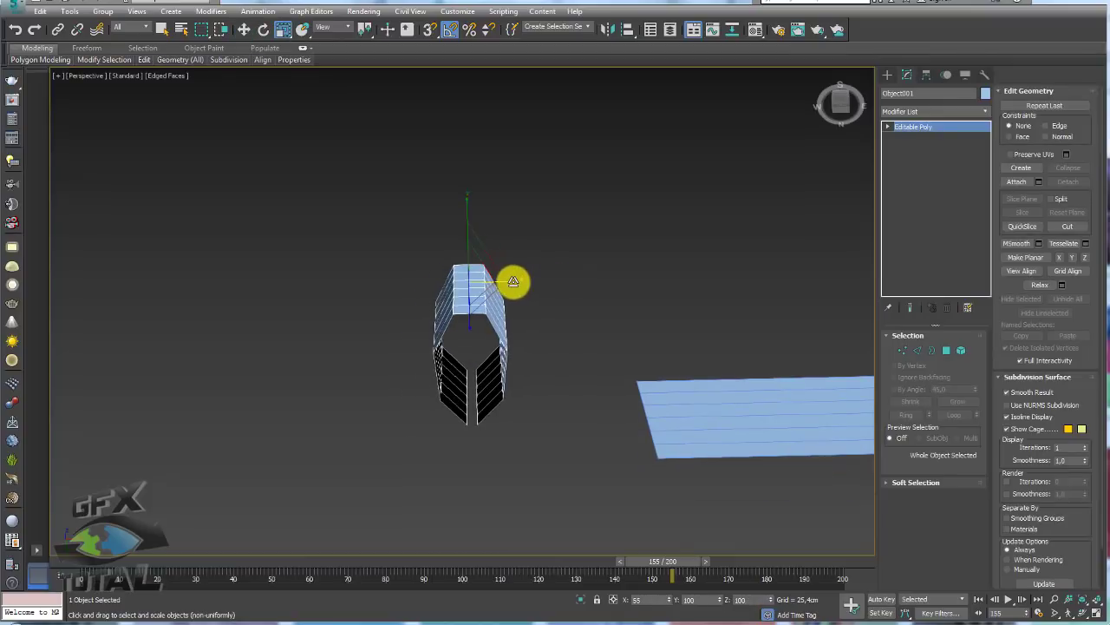
{"action": "mouse_move", "coordinate": [503, 285]}
{"action": "middle_mouse_down", "text": "alt"}
{"action": "mouse_move", "coordinate": [495, 390]}
{"action": "mouse_move", "coordinate": [426, 390]}
{"action": "mouse_move", "coordinate": [599, 395]}
{"action": "middle_mouse_up", "text": "alt"}
Select alternate horizontal edge loops on the tube and remove them
{"action": "left_click", "coordinate": [916, 350]}
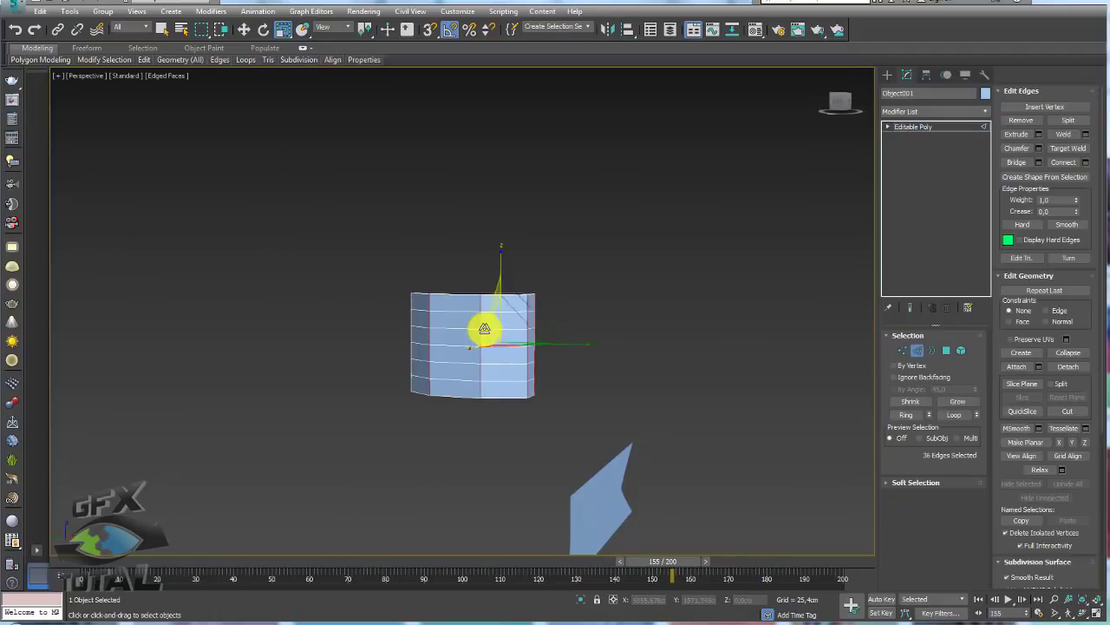
{"action": "scroll", "coordinate": [499, 313], "scroll_direction": "up", "scroll_amount": 3}
{"action": "mouse_move", "coordinate": [442, 286]}
{"action": "middle_mouse_down", "text": "alt"}
{"action": "mouse_move", "coordinate": [428, 322]}
{"action": "mouse_move", "coordinate": [454, 321]}
{"action": "mouse_move", "coordinate": [452, 305]}
{"action": "middle_mouse_up", "text": "alt"}
{"action": "left_click", "coordinate": [434, 330]}
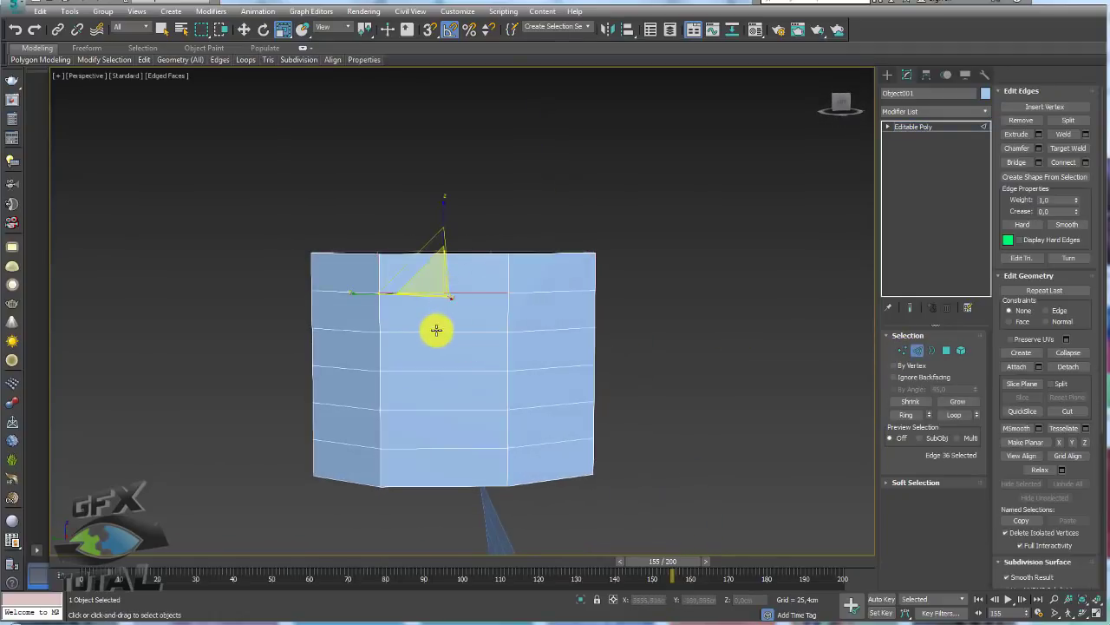
{"action": "double_click", "coordinate": [460, 291]}
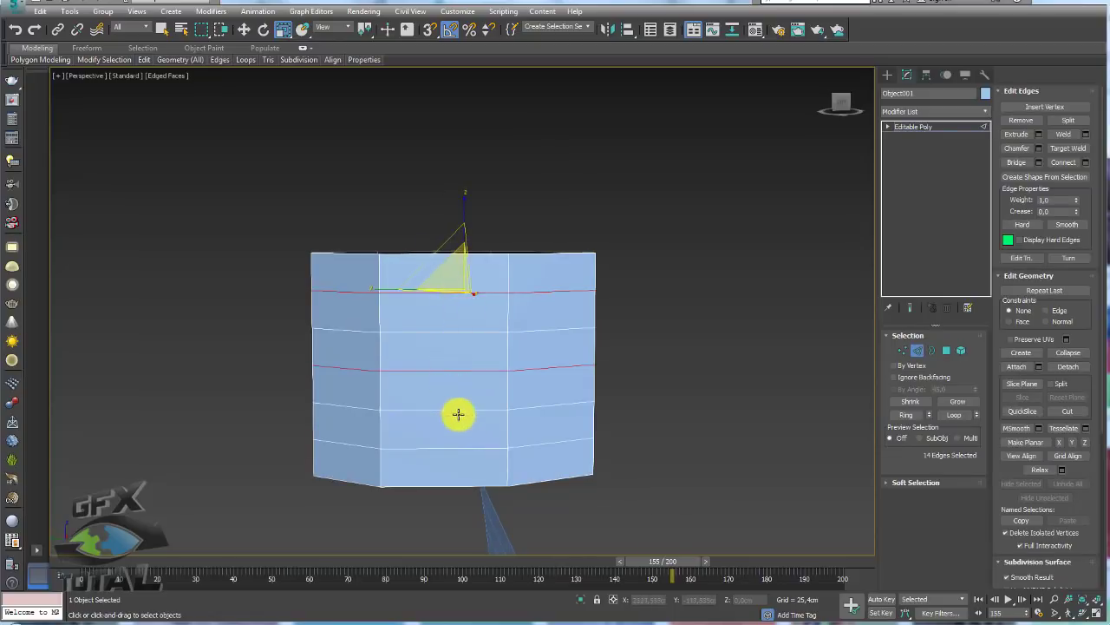
{"action": "left_click", "coordinate": [1011, 124]}
{"action": "mouse_move", "coordinate": [704, 308]}
{"action": "middle_mouse_down", "text": "alt"}
{"action": "mouse_move", "coordinate": [680, 297]}
{"action": "mouse_move", "coordinate": [805, 216]}
{"action": "middle_mouse_up", "text": "alt"}
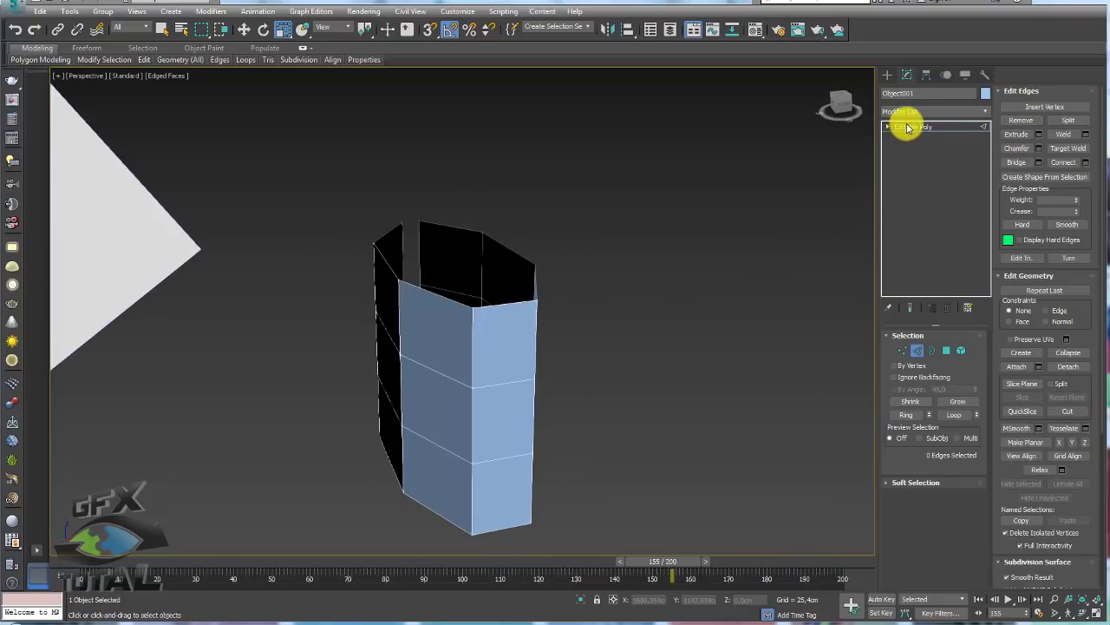
{"action": "left_click", "coordinate": [908, 128]}
{"action": "scroll", "coordinate": [586, 253], "scroll_direction": "down", "scroll_amount": 2}
In Front view, rotate the blue strip and tube together by about -35°
{"action": "scroll", "coordinate": [474, 334], "scroll_direction": "down", "scroll_amount": 2}
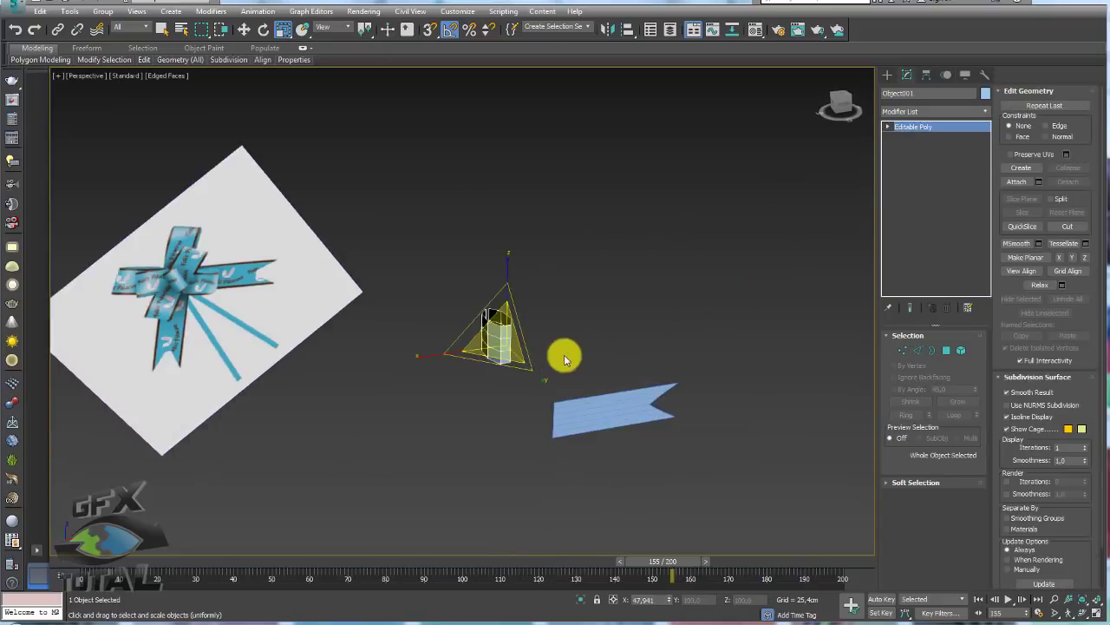
{"action": "mouse_move", "coordinate": [564, 360]}
{"action": "middle_mouse_down", "text": "alt"}
{"action": "mouse_move", "coordinate": [570, 421]}
{"action": "mouse_move", "coordinate": [530, 411]}
{"action": "mouse_move", "coordinate": [575, 396]}
{"action": "middle_mouse_up", "text": "alt"}
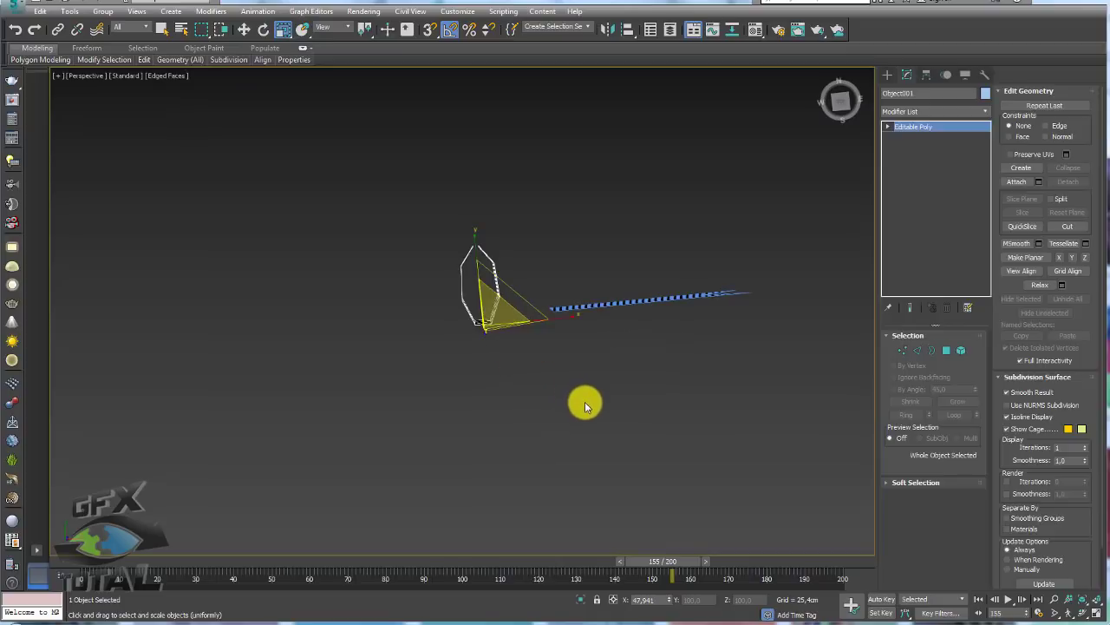
{"action": "mouse_move", "coordinate": [585, 471]}
{"action": "middle_mouse_down", "text": "alt"}
{"action": "mouse_move", "coordinate": [585, 273]}
{"action": "mouse_move", "coordinate": [606, 422]}
{"action": "mouse_move", "coordinate": [555, 317]}
{"action": "mouse_move", "coordinate": [436, 310]}
{"action": "middle_mouse_up", "text": "alt"}
{"action": "key", "text": "f"}
{"action": "left_click", "coordinate": [435, 301]}
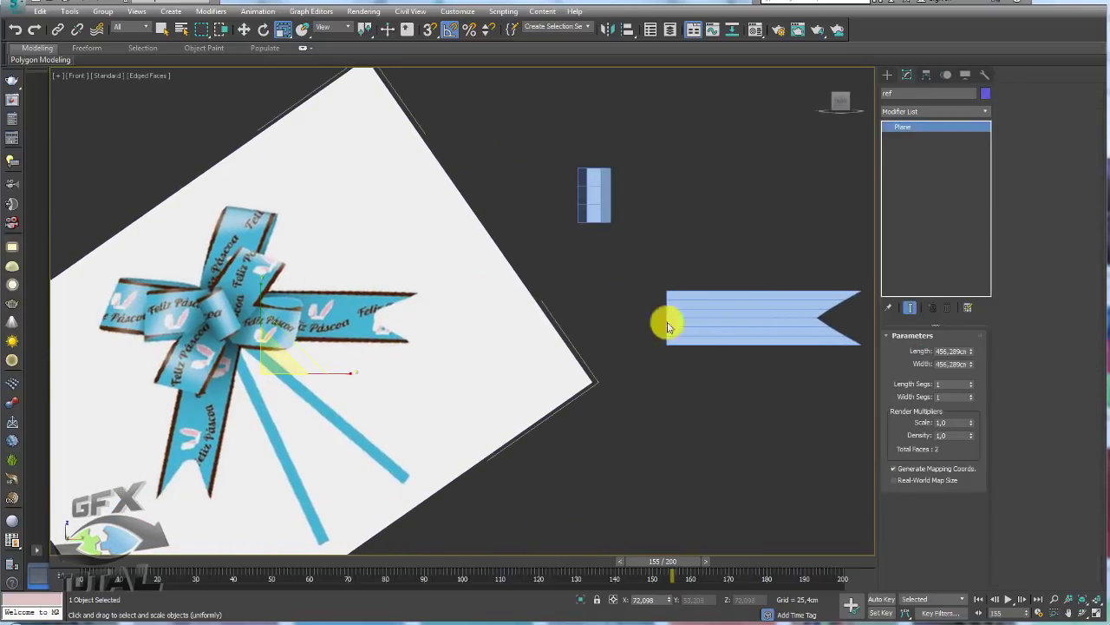
{"action": "left_click_drag", "start_coordinate": [668, 326], "coordinate": [629, 220], "text": "ctrl"}
{"action": "key", "text": "w"}
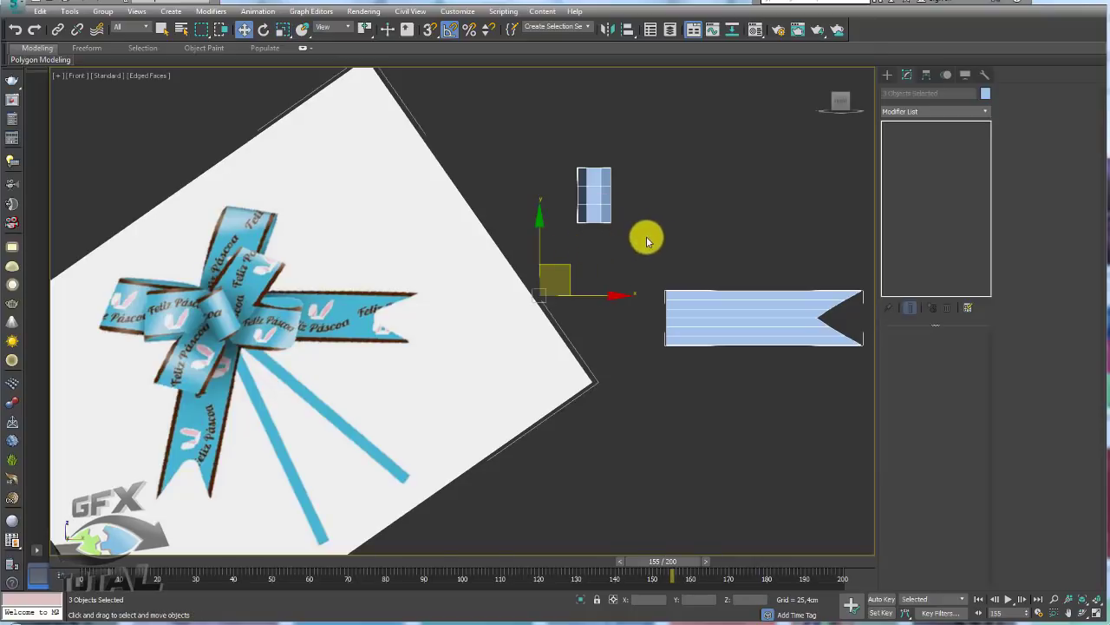
{"action": "key", "text": "e"}
{"action": "left_click_drag", "start_coordinate": [569, 241], "coordinate": [599, 254]}
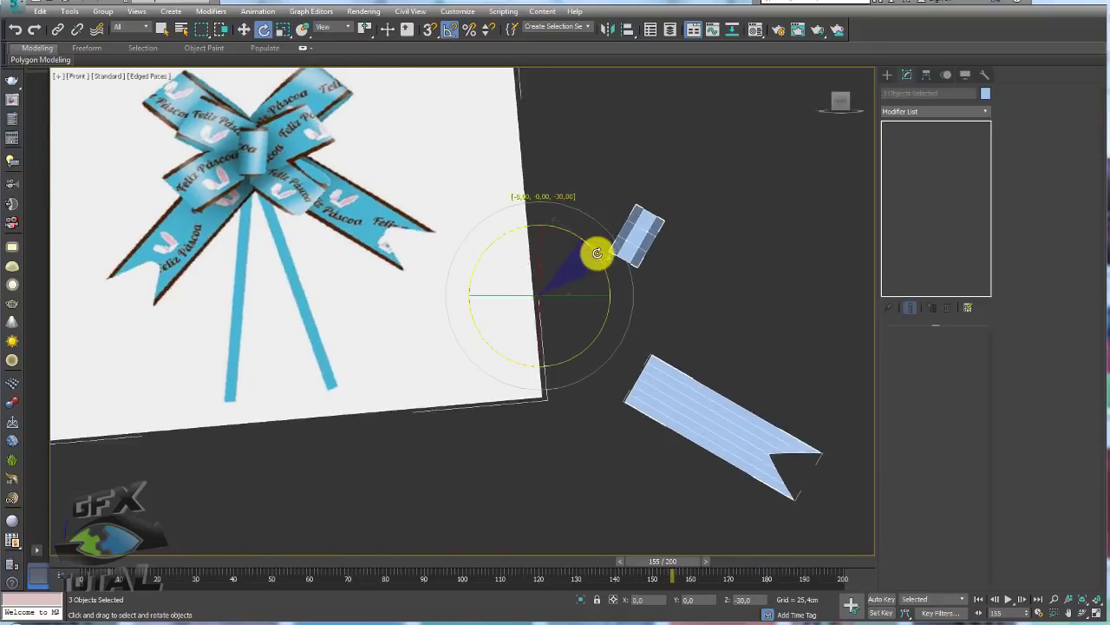
Clone the blue strip as Plane002 and move the copy over the bow to cross the first tail
{"action": "left_click", "coordinate": [734, 417]}
{"action": "key", "text": "w"}
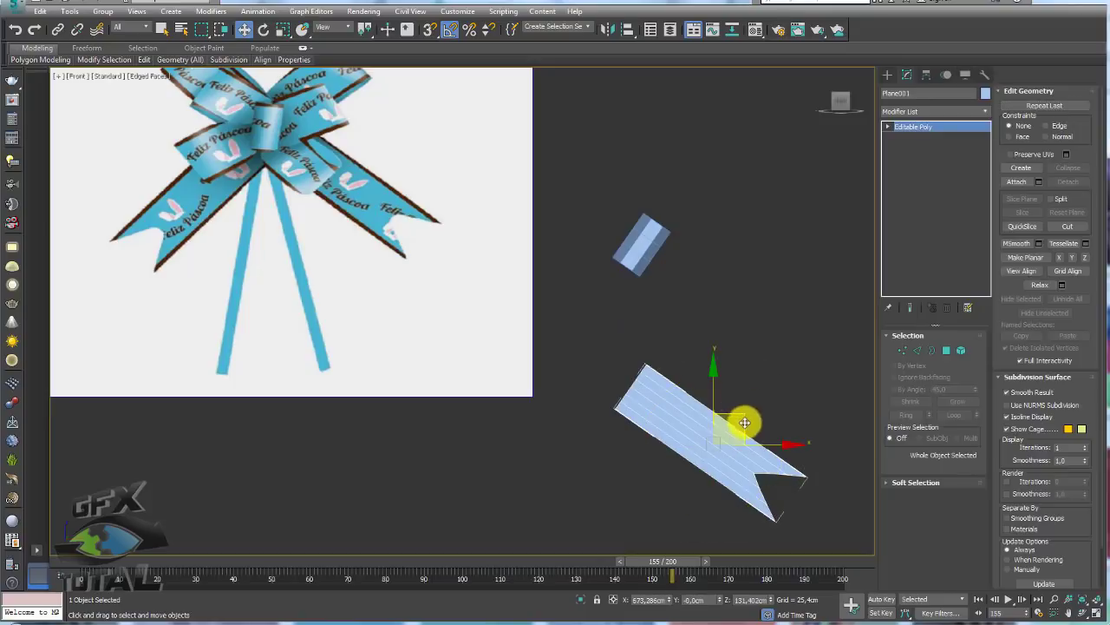
{"action": "mouse_move", "coordinate": [734, 421]}
{"action": "left_mouse_down"}
{"action": "mouse_move", "coordinate": [741, 397]}
{"action": "mouse_move", "coordinate": [394, 188]}
{"action": "left_mouse_up"}
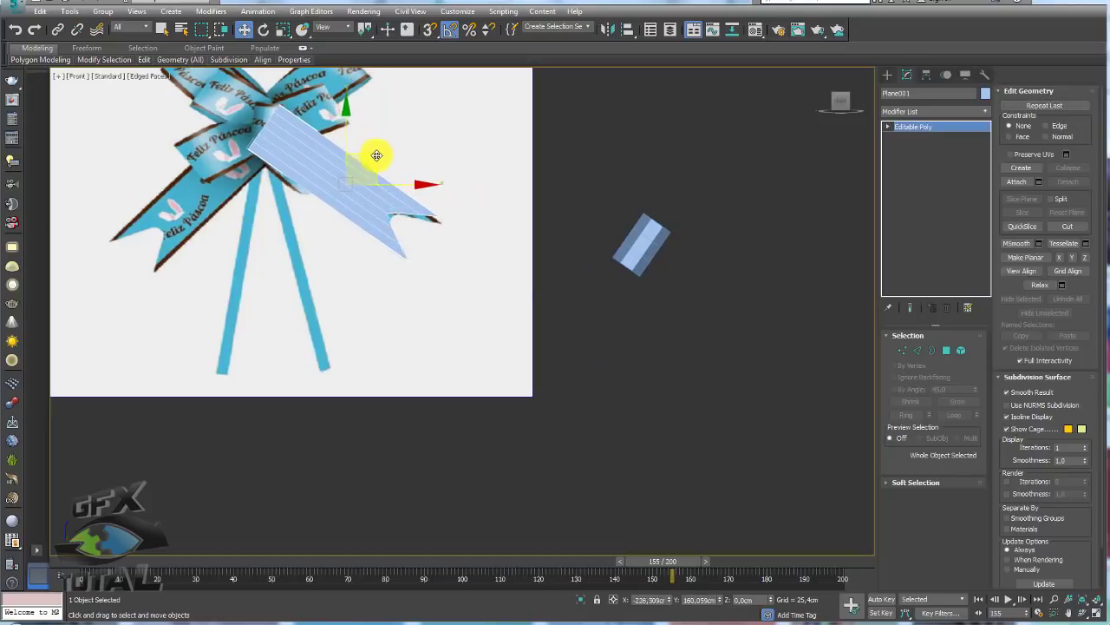
{"action": "scroll", "coordinate": [394, 188], "scroll_direction": "up", "scroll_amount": 2}
{"action": "mouse_move", "coordinate": [521, 326]}
{"action": "left_mouse_down", "text": "shift"}
{"action": "mouse_move", "coordinate": [380, 300]}
{"action": "mouse_move", "coordinate": [372, 335]}
{"action": "left_mouse_up", "text": "shift"}
{"action": "left_click", "coordinate": [556, 364]}
{"action": "key", "text": "e"}
{"action": "key", "text": "w"}
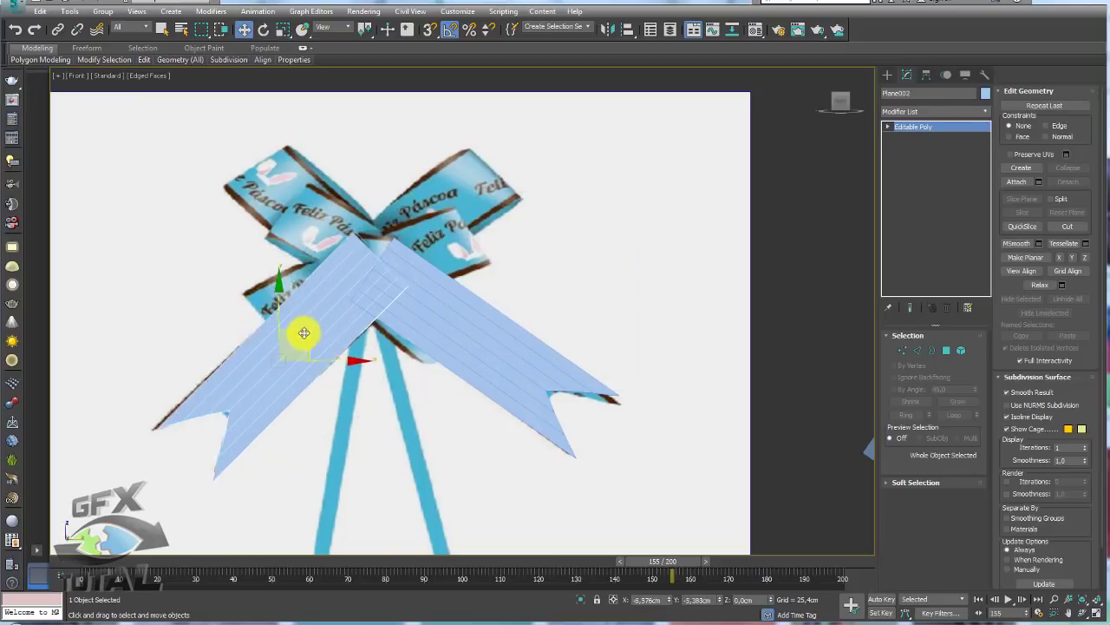
{"action": "left_click_drag", "start_coordinate": [303, 333], "coordinate": [298, 335]}
{"action": "scroll", "coordinate": [408, 364], "scroll_direction": "down", "scroll_amount": 2}
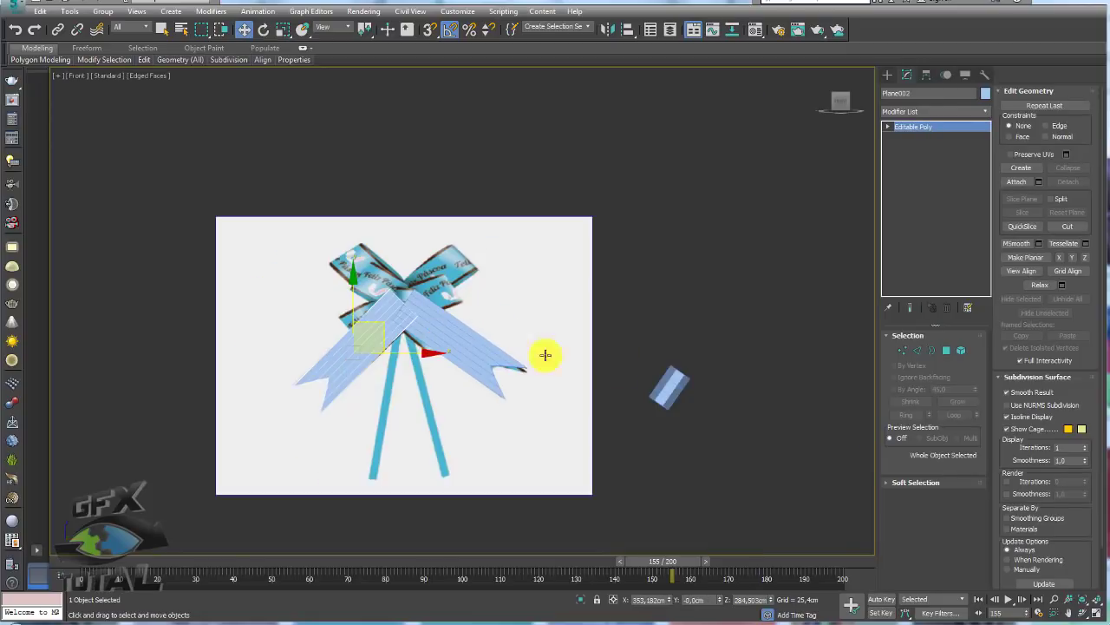
{"action": "left_click", "coordinate": [668, 393]}
Move the knot tube onto the top centre of the bow where the tails meet
{"action": "left_click_drag", "start_coordinate": [652, 340], "coordinate": [418, 263]}
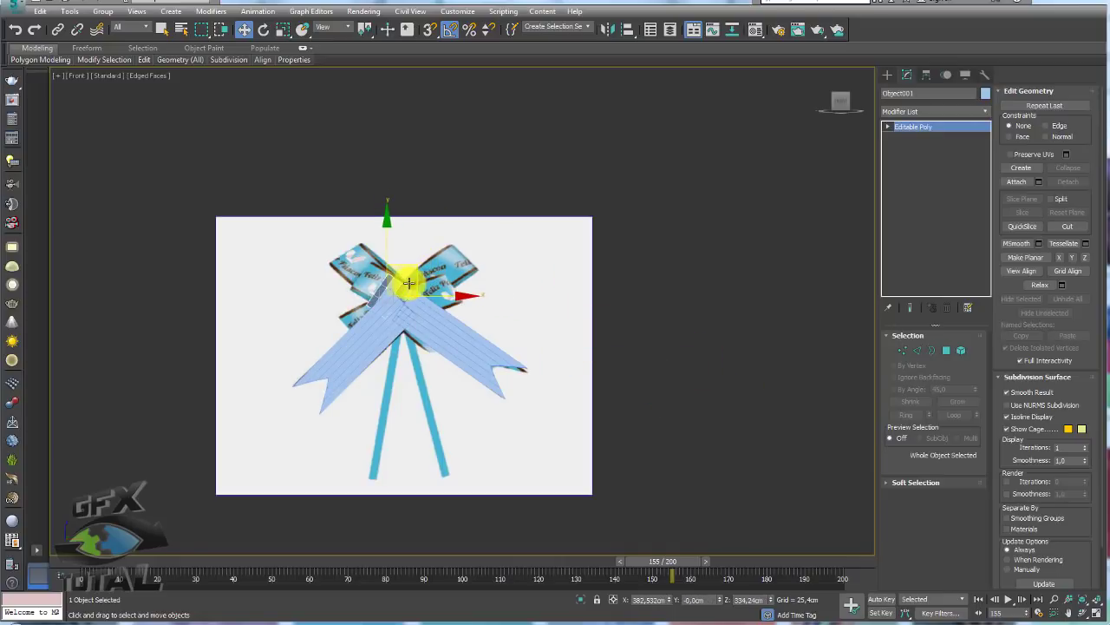
{"action": "scroll", "coordinate": [409, 283], "scroll_direction": "up", "scroll_amount": 4}
{"action": "left_click_drag", "start_coordinate": [392, 320], "coordinate": [446, 293]}
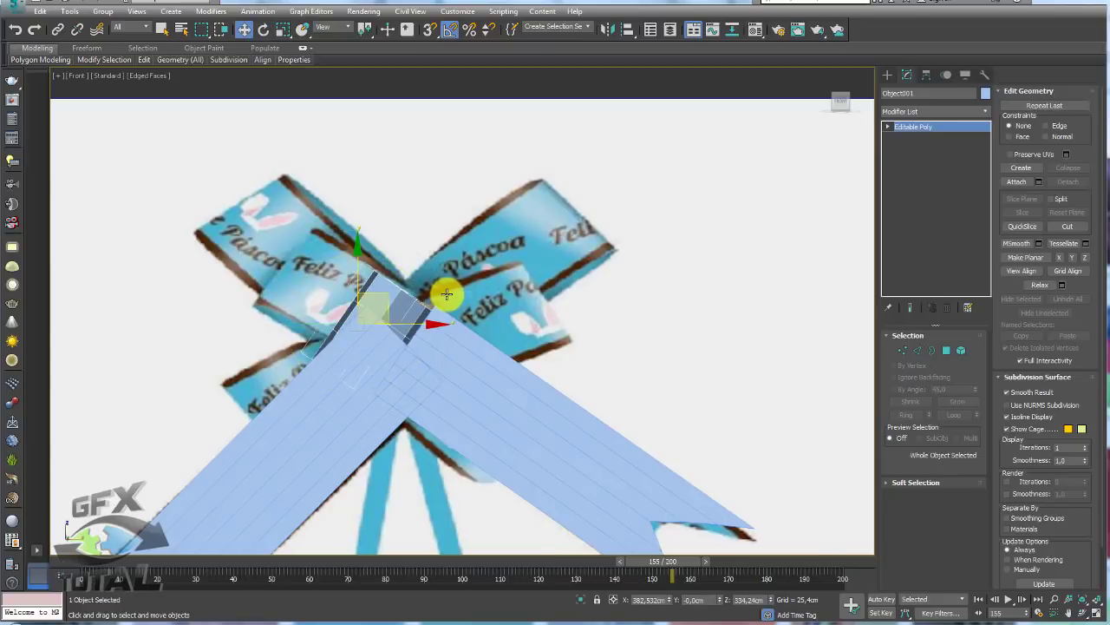
{"action": "key", "text": "p"}
{"action": "mouse_move", "coordinate": [404, 309]}
{"action": "middle_mouse_down", "text": "alt"}
{"action": "mouse_move", "coordinate": [723, 409]}
{"action": "mouse_move", "coordinate": [411, 285]}
{"action": "middle_mouse_up", "text": "alt"}
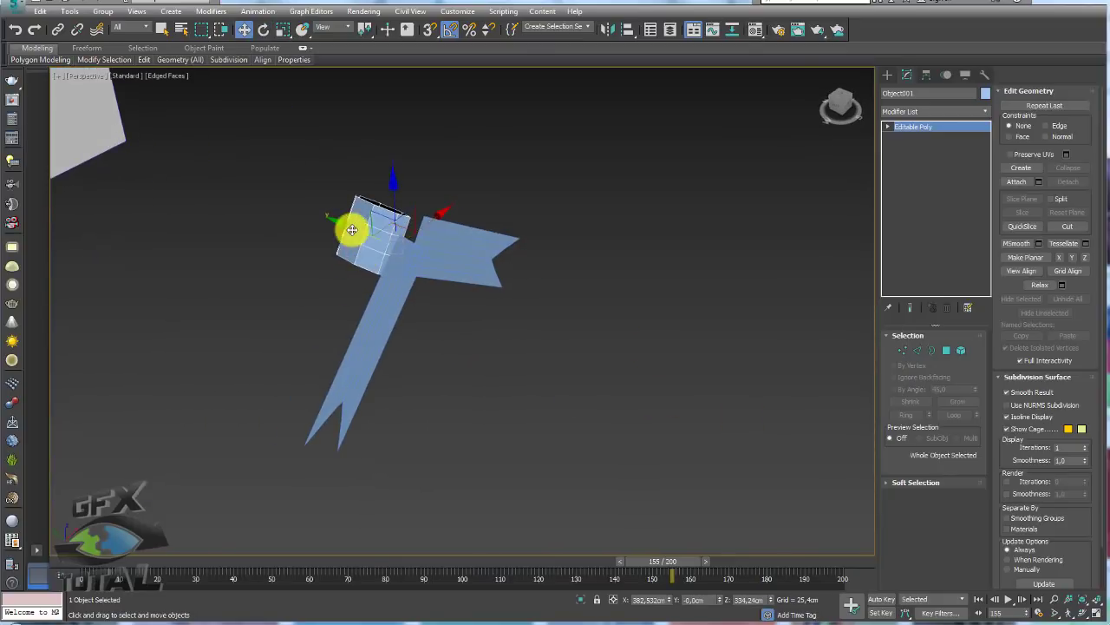
{"action": "middle_click_drag", "start_coordinate": [351, 229], "coordinate": [434, 258], "text": "alt"}
{"action": "scroll", "coordinate": [456, 315], "scroll_direction": "up", "scroll_amount": 4}
{"action": "scroll", "coordinate": [428, 308], "scroll_direction": "up", "scroll_amount": 3}
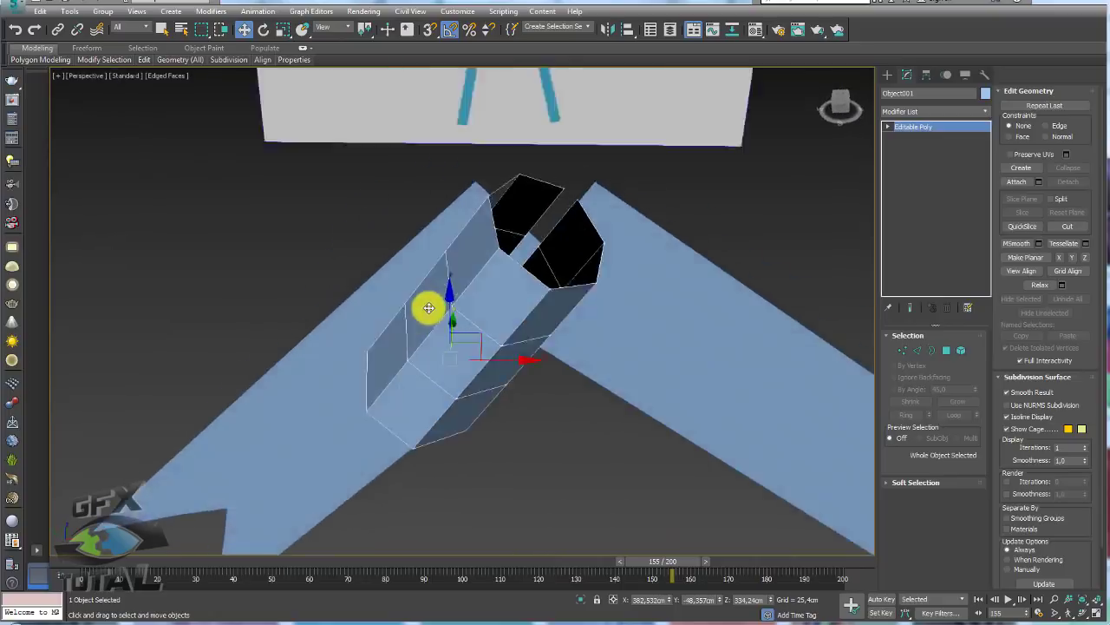
{"action": "scroll", "coordinate": [428, 308], "scroll_direction": "down", "scroll_amount": 3}
Inspect the knot tube in Perspective and select edges on its rim
{"action": "left_click", "coordinate": [590, 364]}
{"action": "middle_click_drag", "start_coordinate": [590, 365], "coordinate": [587, 315], "text": "alt"}
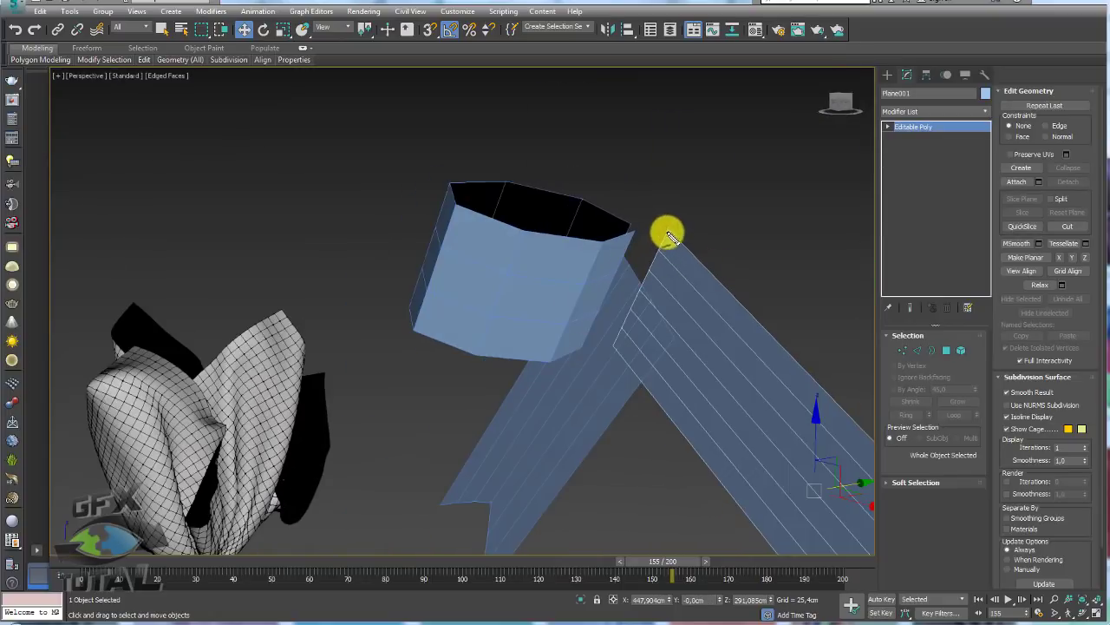
{"action": "right_click", "coordinate": [624, 299]}
{"action": "left_click", "coordinate": [479, 278]}
{"action": "middle_click_drag", "start_coordinate": [478, 279], "coordinate": [777, 324], "text": "alt"}
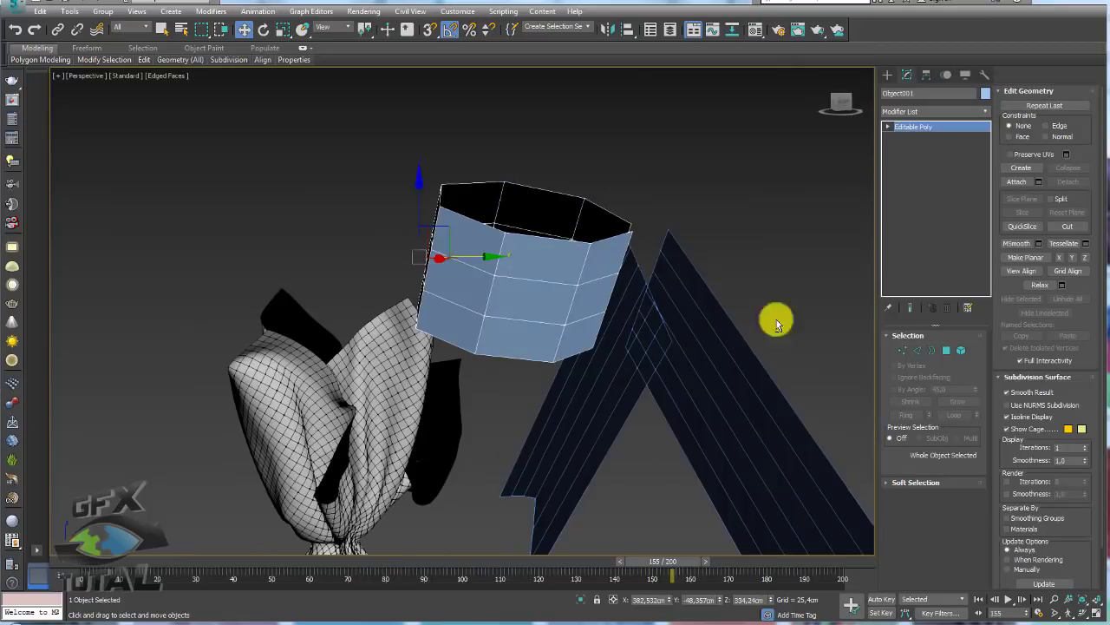
{"action": "left_click", "coordinate": [915, 350]}
{"action": "left_click", "coordinate": [620, 252]}
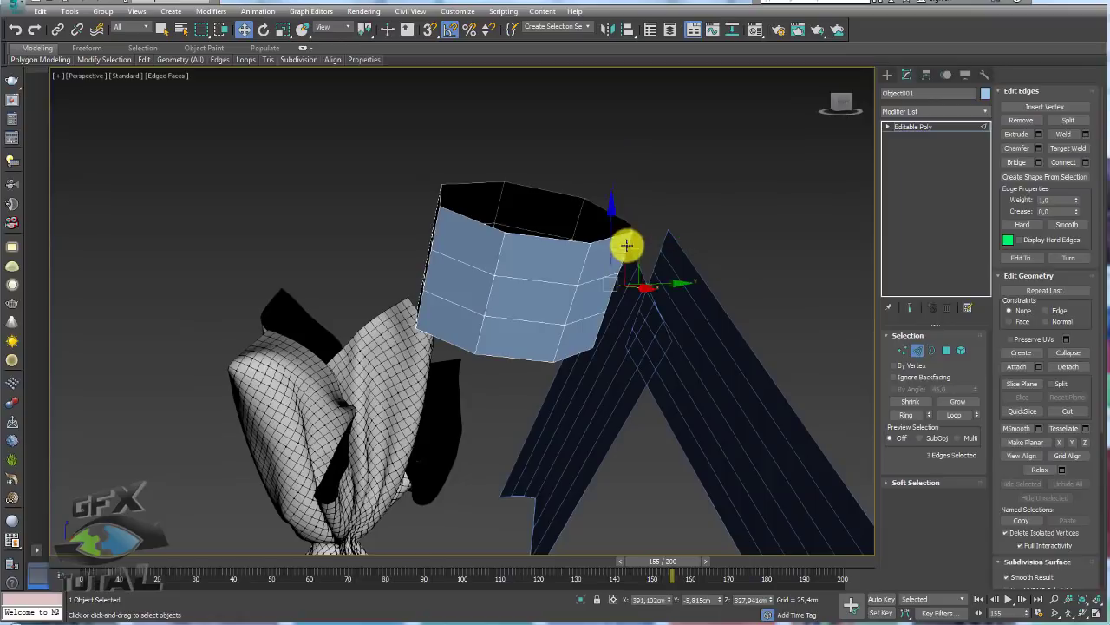
{"action": "middle_click_drag", "start_coordinate": [625, 245], "coordinate": [669, 289], "text": "alt"}
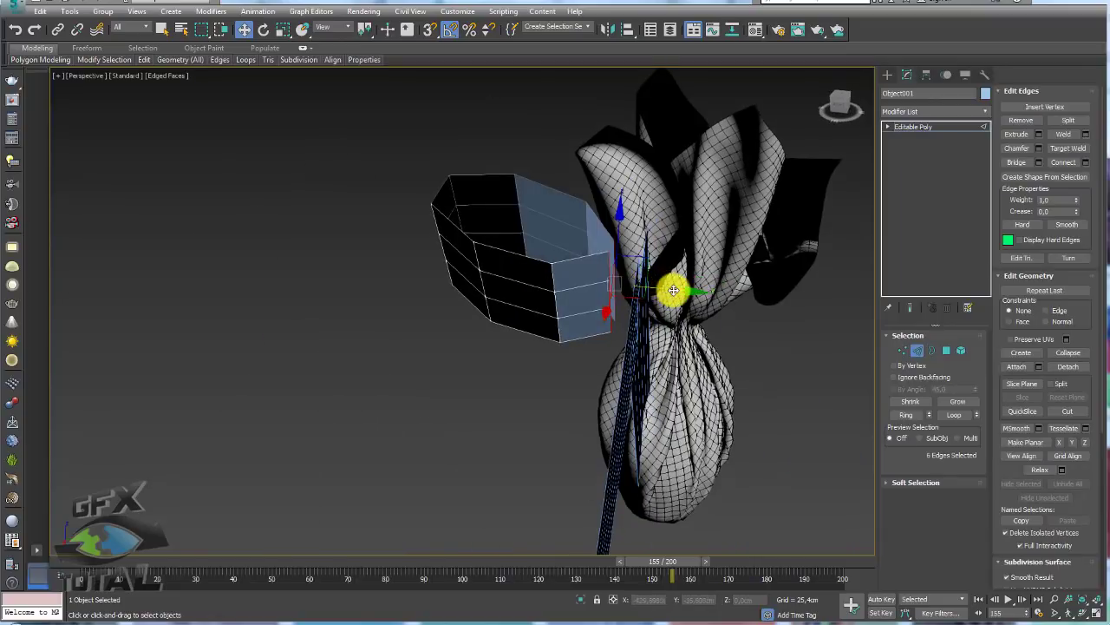
{"action": "left_click", "coordinate": [685, 290], "text": "ctrl"}
{"action": "left_click", "coordinate": [928, 134]}
{"action": "mouse_move", "coordinate": [651, 218]}
{"action": "middle_mouse_down", "text": "alt"}
{"action": "mouse_move", "coordinate": [766, 280]}
{"action": "mouse_move", "coordinate": [607, 303]}
{"action": "mouse_move", "coordinate": [565, 276]}
{"action": "middle_mouse_up", "text": "alt"}
Rotate the knot tube into place and check all ribbon pieces in Front view
{"action": "key", "text": "e"}
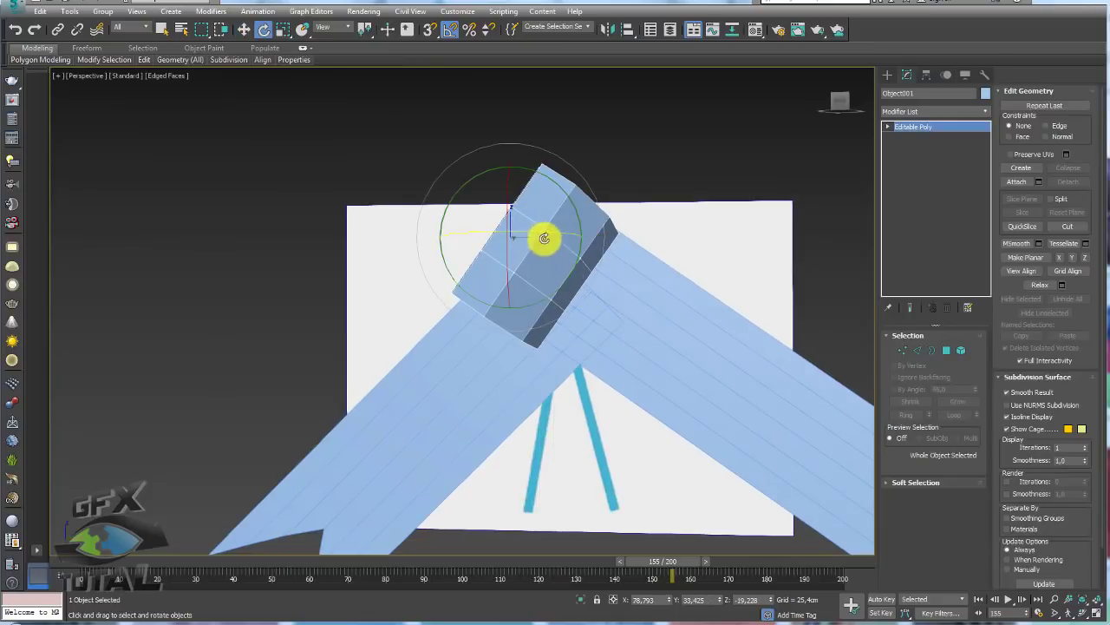
{"action": "mouse_move", "coordinate": [544, 238]}
{"action": "left_mouse_down"}
{"action": "mouse_move", "coordinate": [506, 238]}
{"action": "mouse_move", "coordinate": [515, 240]}
{"action": "left_mouse_up"}
{"action": "key", "text": "w"}
{"action": "middle_click_drag", "start_coordinate": [525, 263], "coordinate": [545, 301], "text": "alt"}
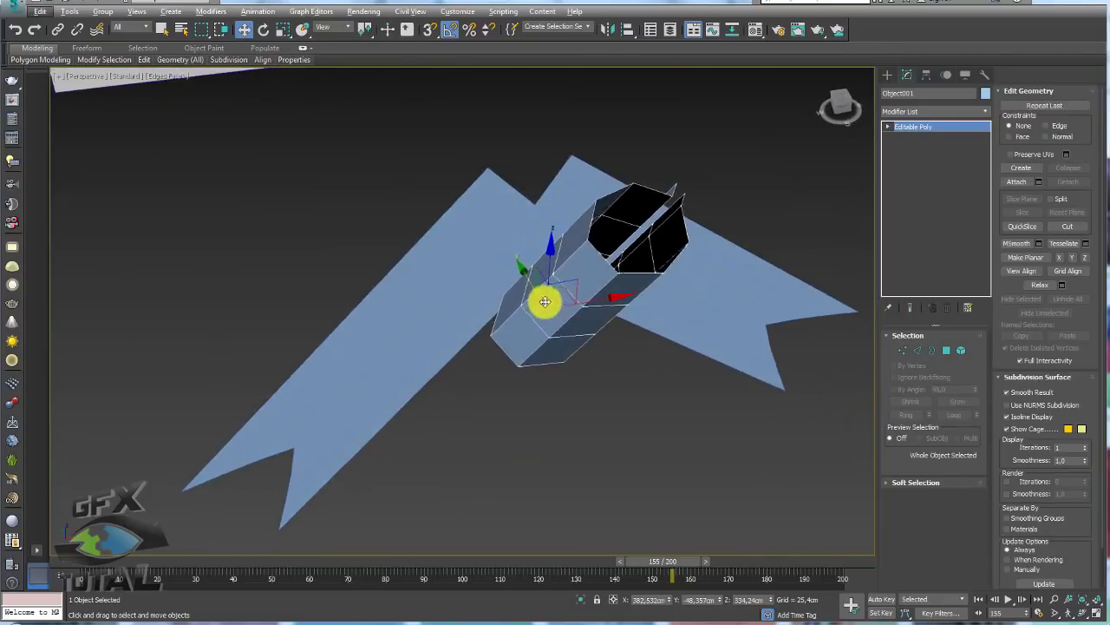
{"action": "scroll", "coordinate": [573, 364], "scroll_direction": "down", "scroll_amount": 3}
{"action": "key", "text": "ctrl+a"}
{"action": "key", "text": "f"}
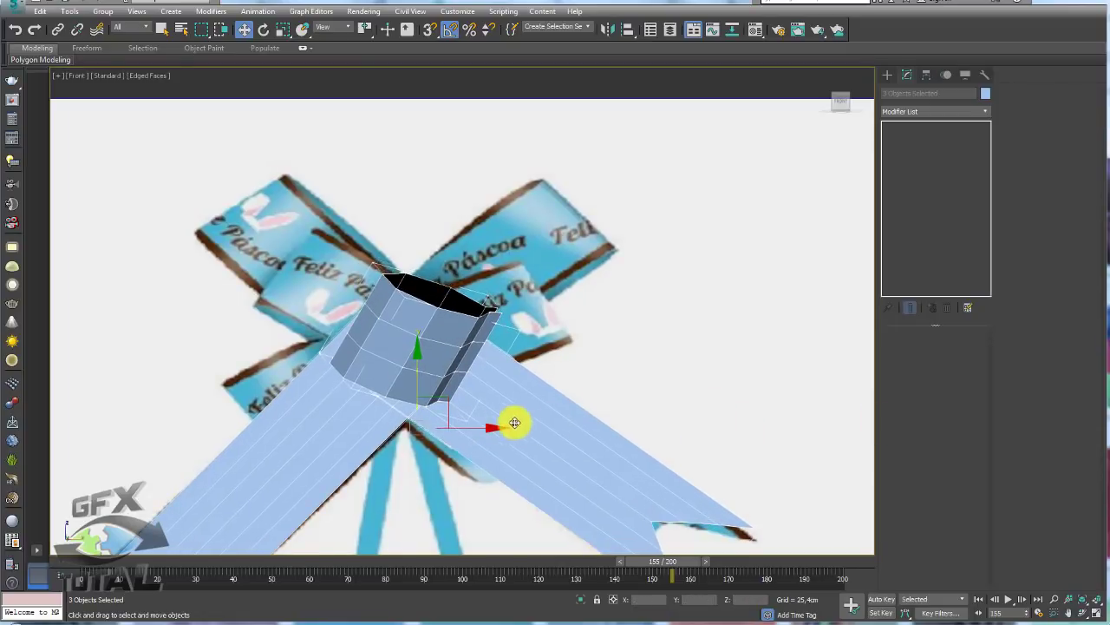
Tilt and shift the knot tube so it stands upright over the tails' apex
{"action": "scroll", "coordinate": [800, 390], "scroll_direction": "down", "scroll_amount": 5}
{"action": "middle_click_drag", "start_coordinate": [801, 390], "coordinate": [686, 309]}
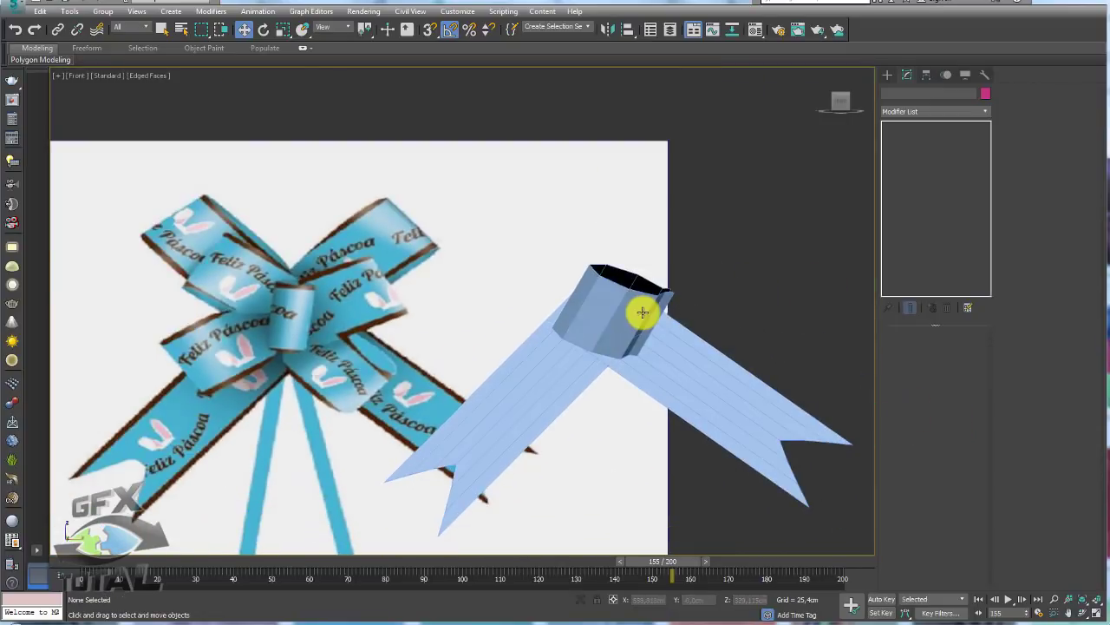
{"action": "left_click", "coordinate": [647, 334]}
{"action": "key", "text": "e"}
{"action": "mouse_move", "coordinate": [590, 318]}
{"action": "left_mouse_down"}
{"action": "mouse_move", "coordinate": [627, 327]}
{"action": "mouse_move", "coordinate": [626, 307]}
{"action": "left_mouse_up"}
{"action": "key", "text": "w"}
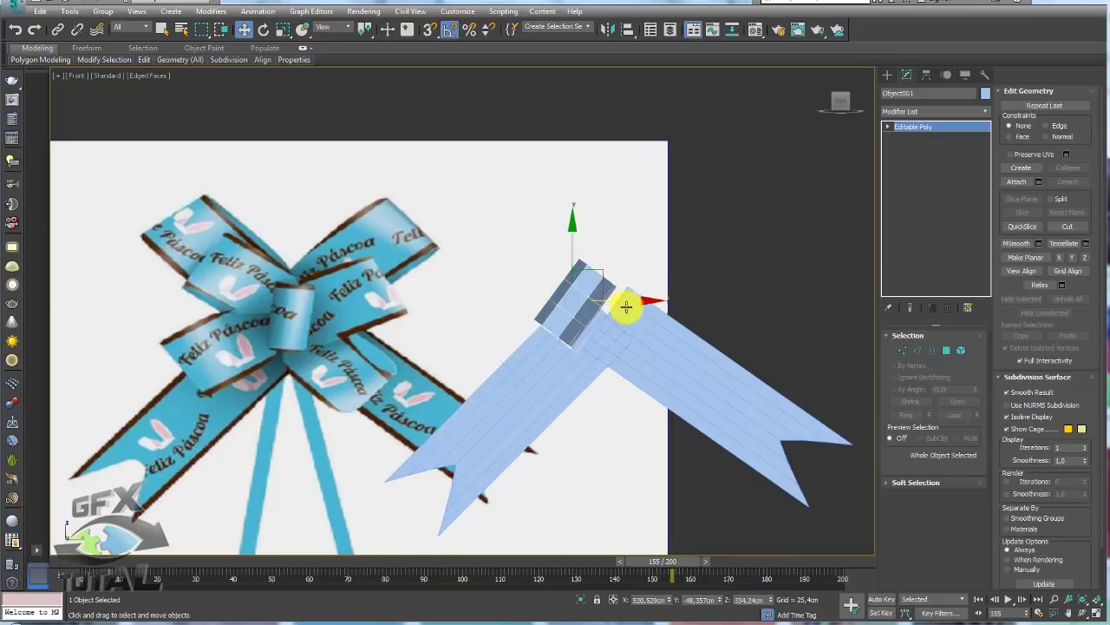
{"action": "mouse_move", "coordinate": [603, 270]}
{"action": "left_mouse_down"}
{"action": "mouse_move", "coordinate": [631, 282]}
{"action": "mouse_move", "coordinate": [623, 249]}
{"action": "mouse_move", "coordinate": [632, 252]}
{"action": "left_mouse_up"}
{"action": "key", "text": "e"}
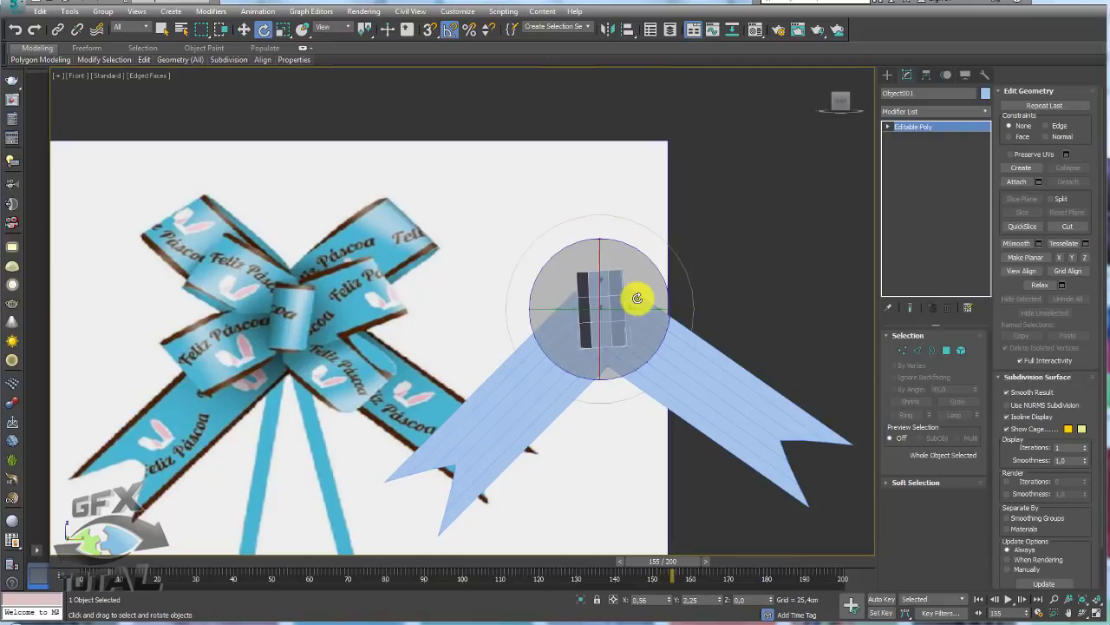
{"action": "mouse_move", "coordinate": [637, 298]}
{"action": "middle_mouse_down"}
{"action": "mouse_move", "coordinate": [677, 276]}
{"action": "mouse_move", "coordinate": [662, 315]}
{"action": "mouse_move", "coordinate": [701, 307]}
{"action": "mouse_move", "coordinate": [660, 332]}
{"action": "mouse_move", "coordinate": [642, 308]}
{"action": "middle_mouse_up"}
{"action": "key", "text": "w"}
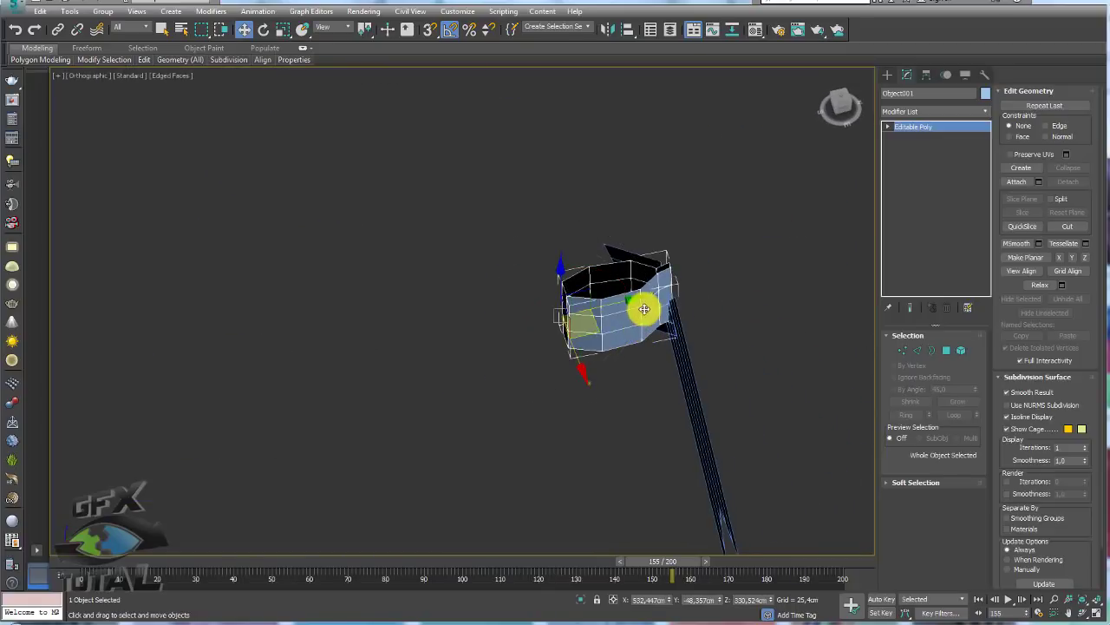
{"action": "left_click_drag", "start_coordinate": [617, 311], "coordinate": [622, 316]}
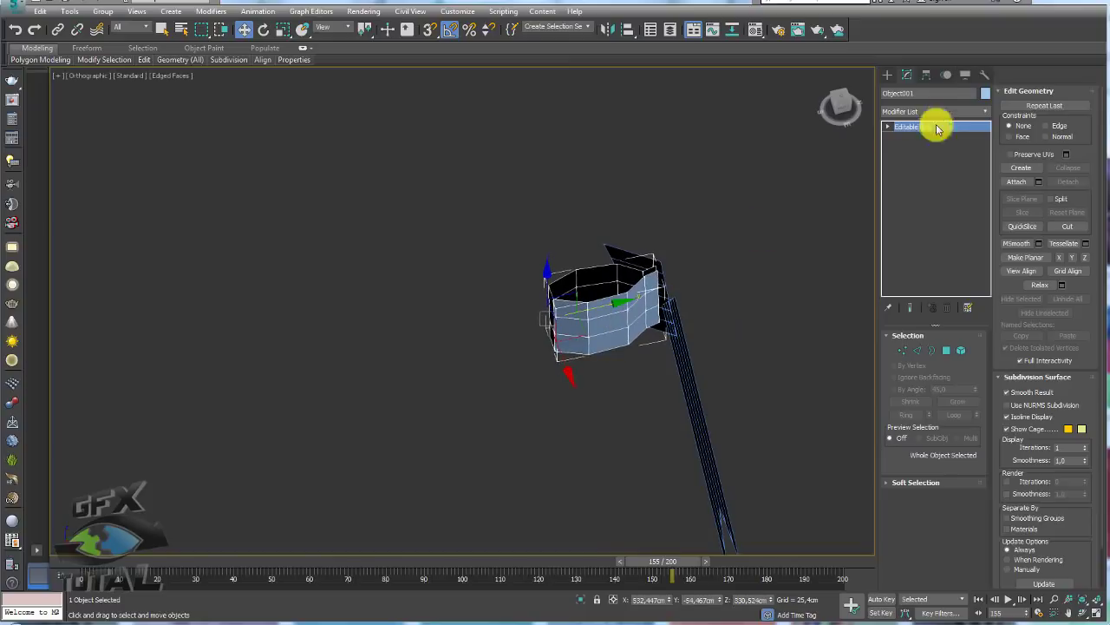
Move the knot loop's pivot onto the pole with Affect Pivot Only
{"action": "left_click", "coordinate": [926, 76]}
{"action": "left_click", "coordinate": [921, 158]}
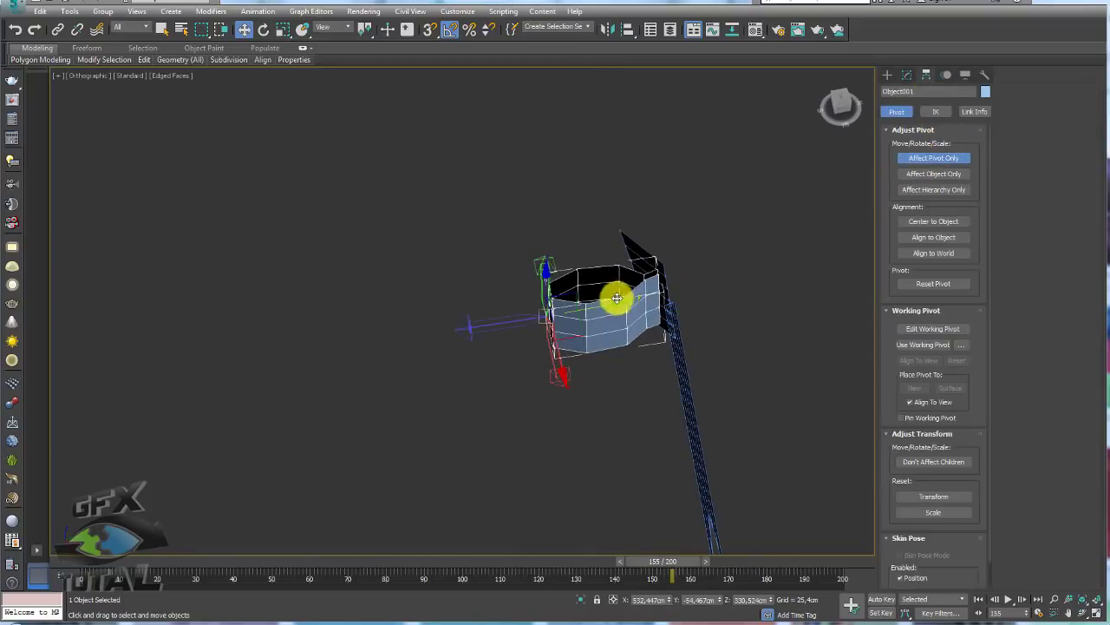
{"action": "left_click_drag", "start_coordinate": [671, 304], "coordinate": [719, 292]}
{"action": "left_click", "coordinate": [950, 159]}
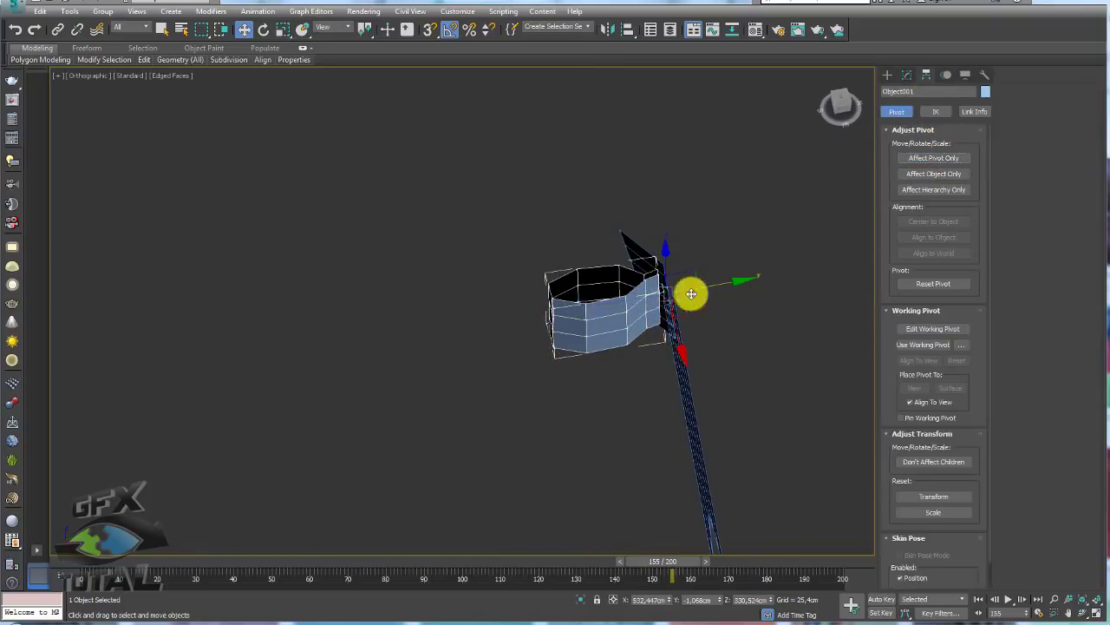
{"action": "mouse_move", "coordinate": [688, 292]}
{"action": "middle_mouse_down", "text": "alt"}
{"action": "mouse_move", "coordinate": [772, 299]}
{"action": "mouse_move", "coordinate": [787, 253]}
{"action": "mouse_move", "coordinate": [778, 266]}
{"action": "middle_mouse_up", "text": "alt"}
Rotate out a copy of the ribbon loop around the pole
{"action": "key", "text": "e"}
{"action": "left_click_drag", "start_coordinate": [627, 289], "coordinate": [557, 261], "text": "shift"}
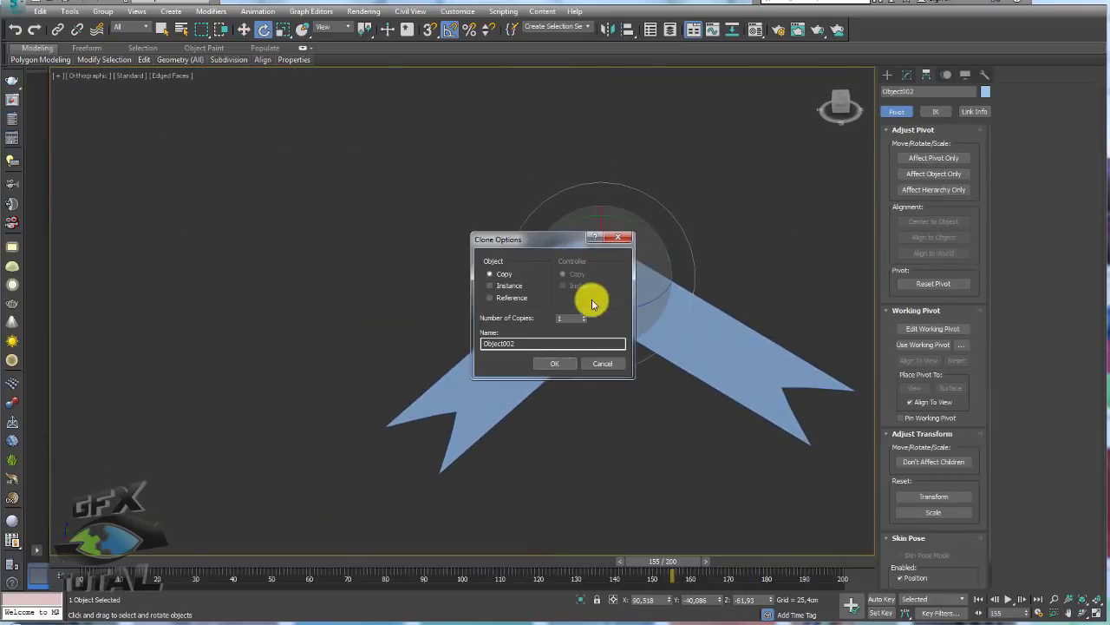
{"action": "left_click", "coordinate": [561, 364]}
{"action": "mouse_move", "coordinate": [665, 231]}
{"action": "left_mouse_down"}
{"action": "mouse_move", "coordinate": [598, 306]}
{"action": "mouse_move", "coordinate": [587, 277]}
{"action": "mouse_move", "coordinate": [491, 274]}
{"action": "left_mouse_up"}
Widen the copied loop in Local coordinates and tilt it 10° in Front view to match the reference
{"action": "key", "text": "r"}
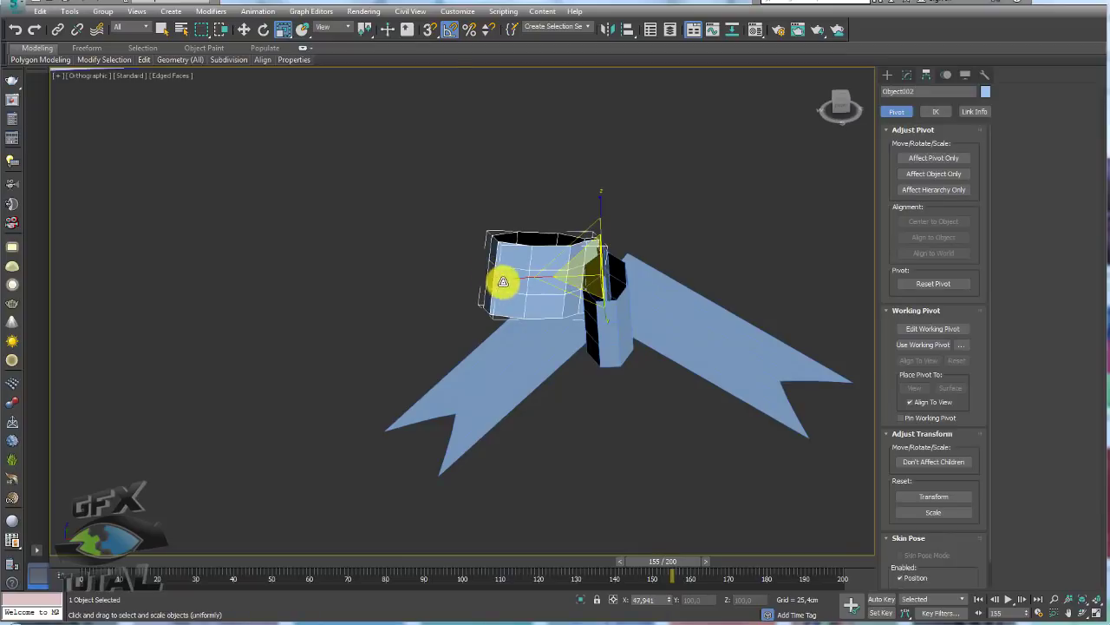
{"action": "left_click", "coordinate": [334, 27]}
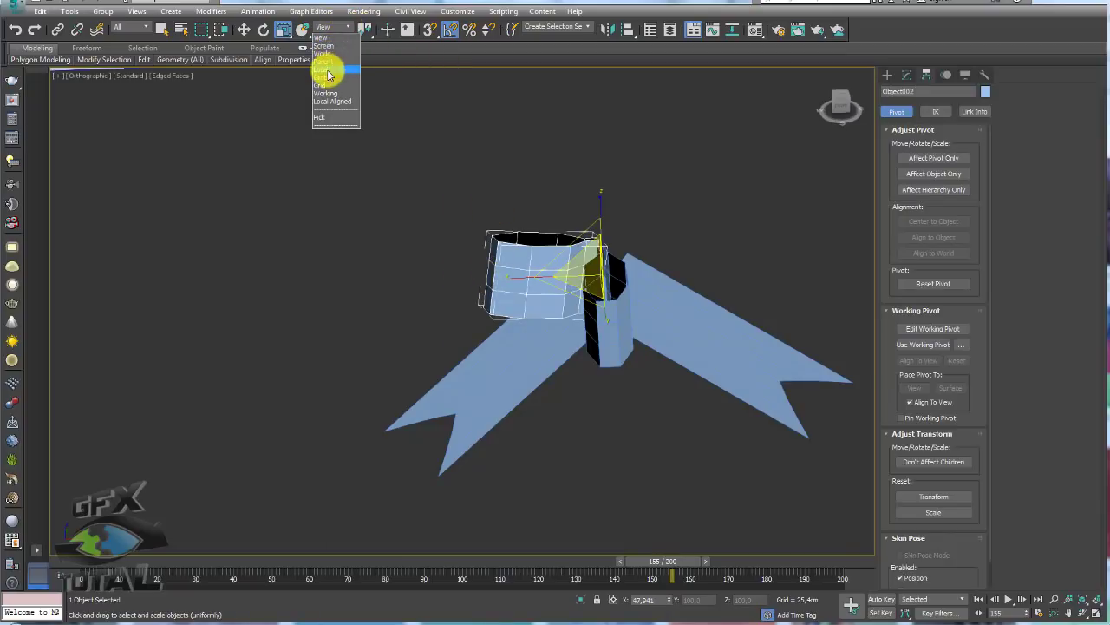
{"action": "left_click", "coordinate": [327, 69]}
{"action": "mouse_move", "coordinate": [503, 268]}
{"action": "left_mouse_down"}
{"action": "mouse_move", "coordinate": [488, 272]}
{"action": "mouse_move", "coordinate": [511, 277]}
{"action": "left_mouse_up"}
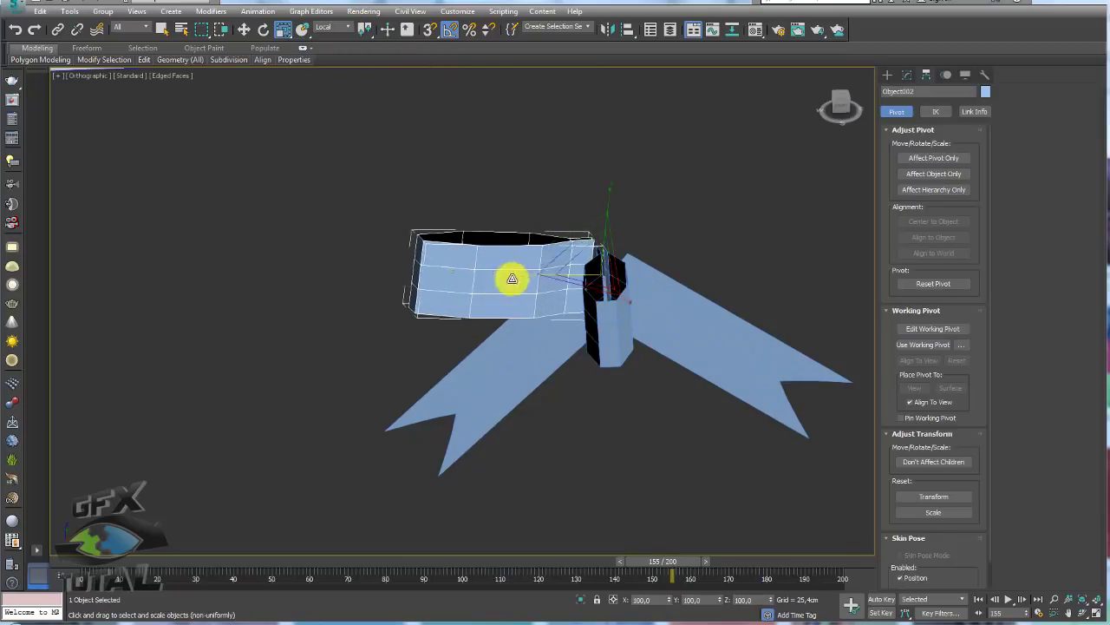
{"action": "middle_click_drag", "start_coordinate": [512, 278], "coordinate": [527, 347], "text": "alt"}
{"action": "mouse_move", "coordinate": [577, 292]}
{"action": "middle_mouse_down", "text": "alt"}
{"action": "mouse_move", "coordinate": [590, 235]}
{"action": "mouse_move", "coordinate": [633, 238]}
{"action": "mouse_move", "coordinate": [632, 340]}
{"action": "mouse_move", "coordinate": [588, 286]}
{"action": "mouse_move", "coordinate": [514, 367]}
{"action": "middle_mouse_up", "text": "alt"}
{"action": "key", "text": "f"}
{"action": "scroll", "coordinate": [597, 325], "scroll_direction": "up", "scroll_amount": 3}
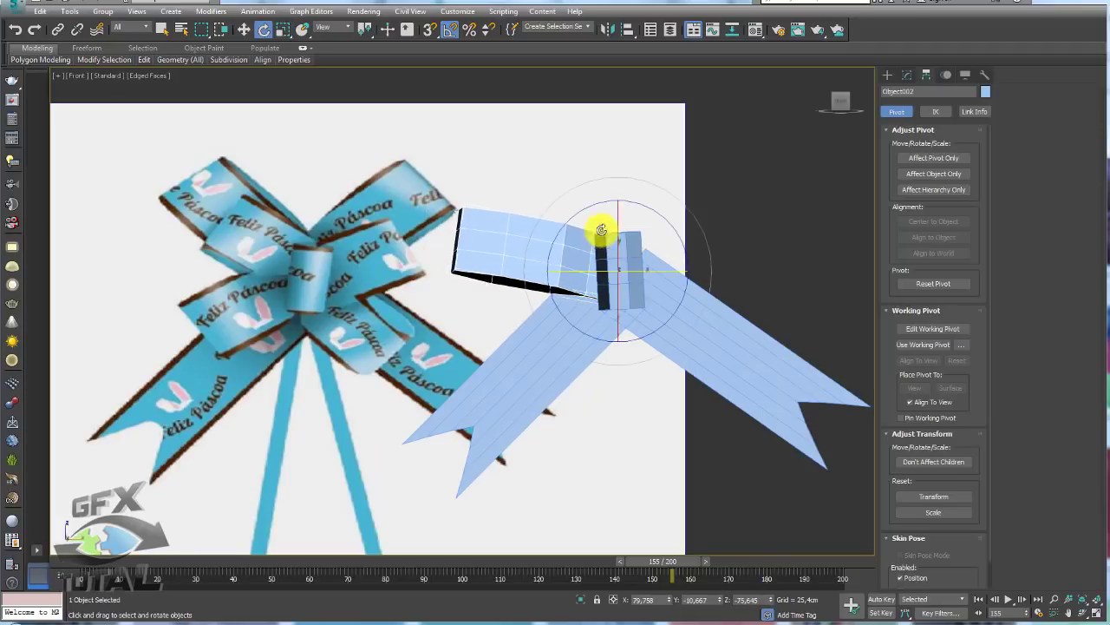
{"action": "left_click_drag", "start_coordinate": [570, 221], "coordinate": [634, 271]}
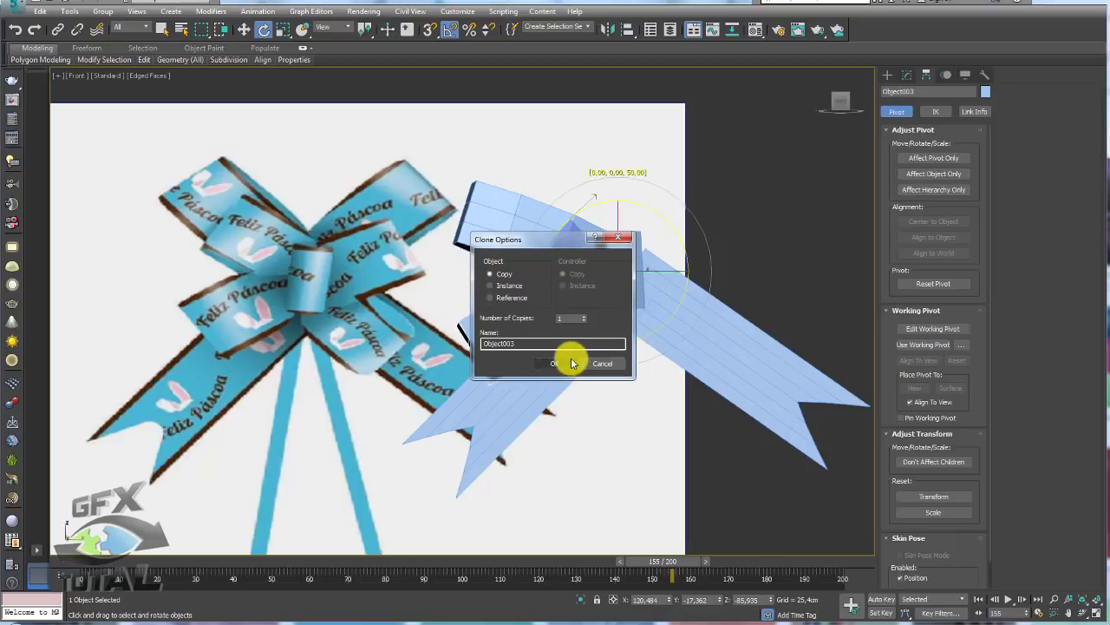
Create Object003 as a third loop copy and rotate it around the pole
{"action": "left_click", "coordinate": [571, 363]}
{"action": "mouse_move", "coordinate": [650, 273]}
{"action": "middle_mouse_down", "text": "alt"}
{"action": "mouse_move", "coordinate": [664, 320]}
{"action": "mouse_move", "coordinate": [621, 278]}
{"action": "middle_mouse_up", "text": "alt"}
{"action": "key", "text": "w"}
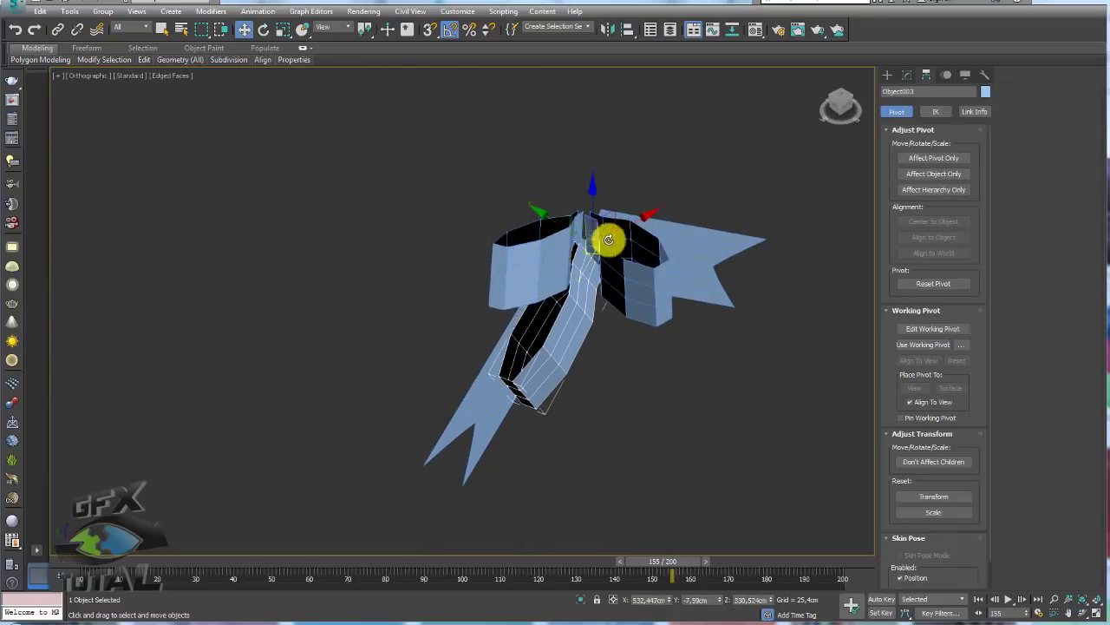
{"action": "key", "text": "e"}
{"action": "mouse_move", "coordinate": [615, 238]}
{"action": "left_mouse_down"}
{"action": "mouse_move", "coordinate": [628, 233]}
{"action": "mouse_move", "coordinate": [619, 228]}
{"action": "left_mouse_up"}
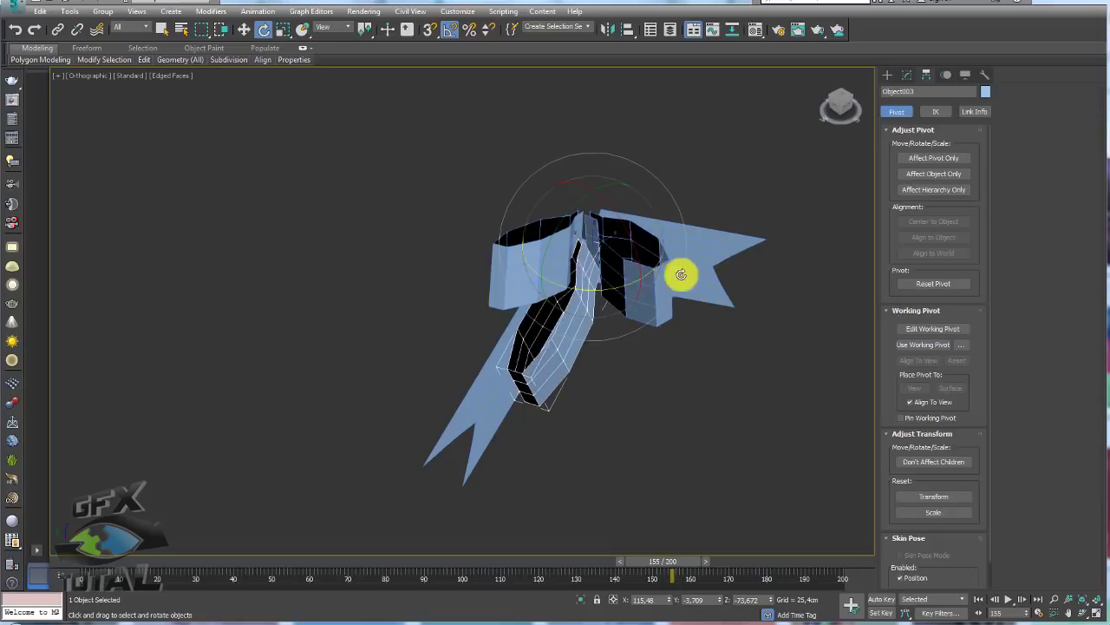
{"action": "mouse_move", "coordinate": [677, 272]}
{"action": "middle_mouse_down", "text": "alt"}
{"action": "mouse_move", "coordinate": [620, 263]}
{"action": "mouse_move", "coordinate": [642, 274]}
{"action": "middle_mouse_up", "text": "alt"}
{"action": "key", "text": "w"}
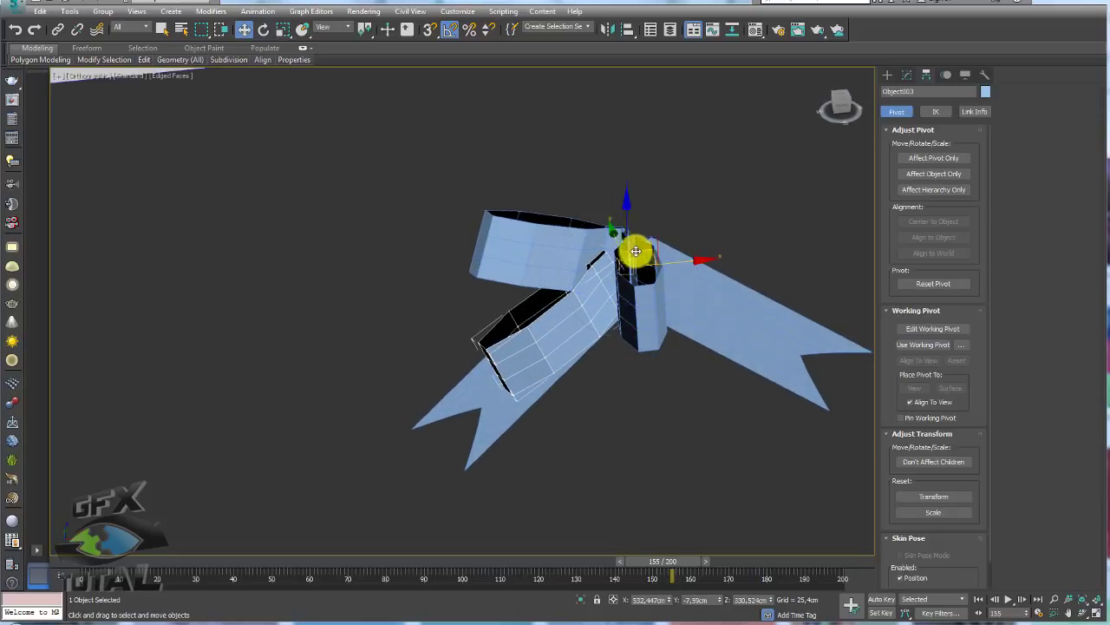
{"action": "middle_click_drag", "start_coordinate": [668, 275], "coordinate": [631, 252], "text": "alt"}
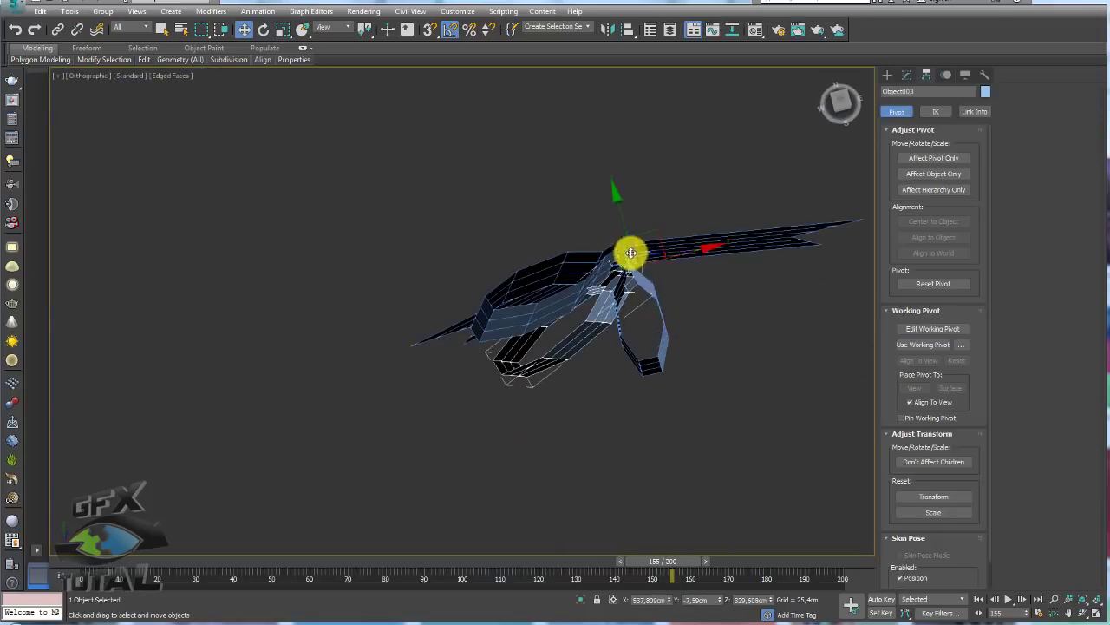
{"action": "key", "text": "e"}
{"action": "mouse_move", "coordinate": [649, 272]}
{"action": "left_mouse_down"}
{"action": "mouse_move", "coordinate": [655, 264]}
{"action": "mouse_move", "coordinate": [706, 317]}
{"action": "mouse_move", "coordinate": [659, 257]}
{"action": "left_mouse_up"}
{"action": "key", "text": "w"}
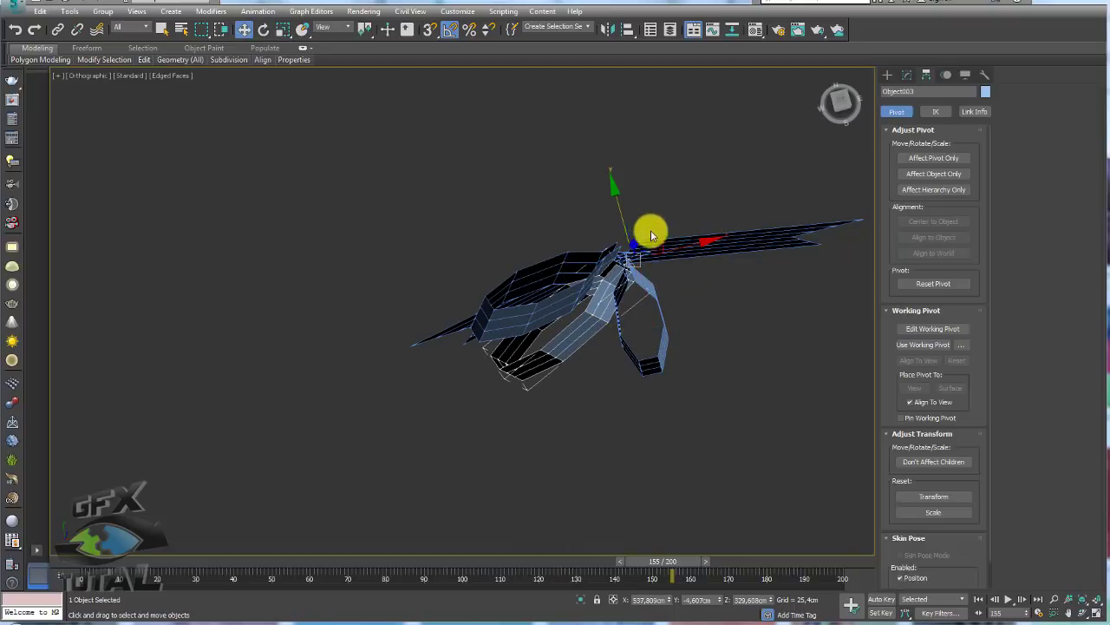
Select two loops and rotate them together to fan around the pole
{"action": "key", "text": "f"}
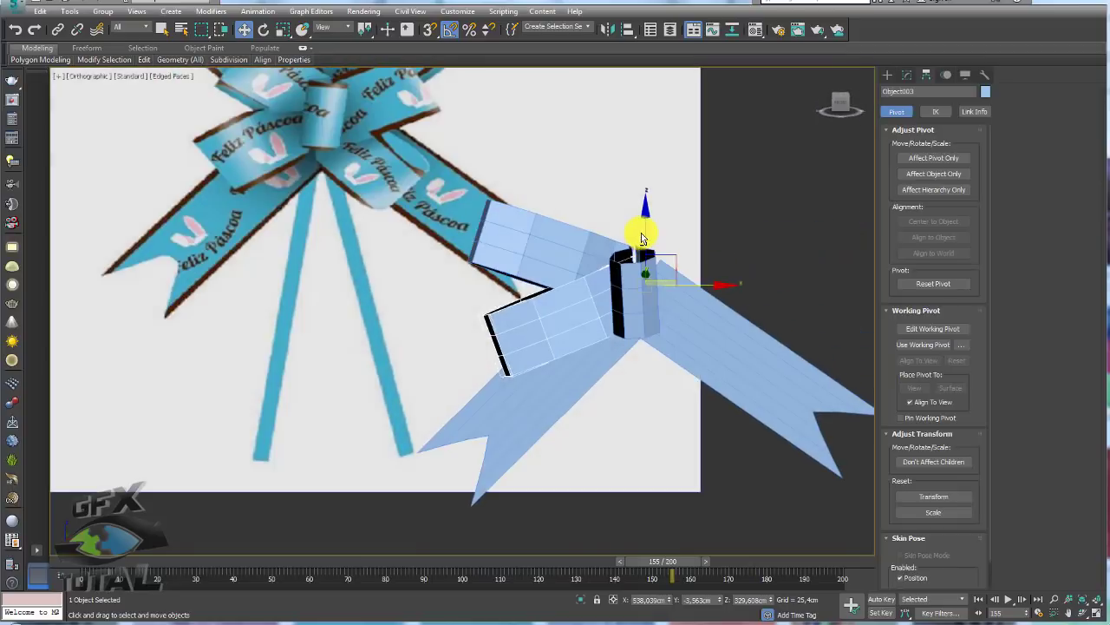
{"action": "scroll", "coordinate": [640, 247], "scroll_direction": "down", "scroll_amount": 2}
{"action": "scroll", "coordinate": [628, 255], "scroll_direction": "down", "scroll_amount": 1}
{"action": "scroll", "coordinate": [607, 262], "scroll_direction": "down", "scroll_amount": 1}
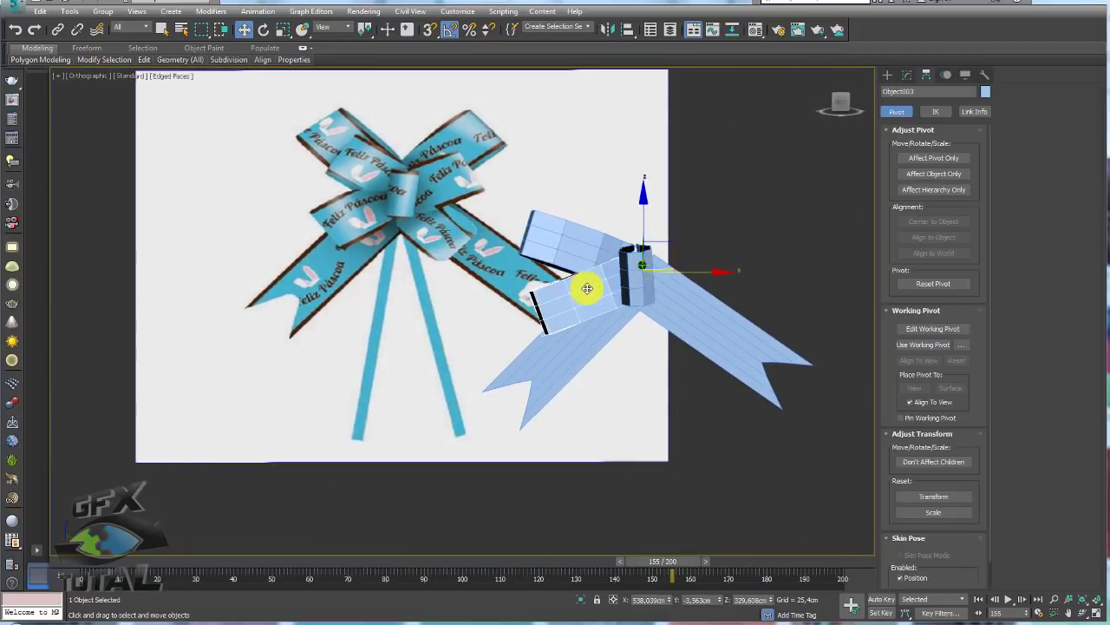
{"action": "left_click", "coordinate": [575, 255], "text": "ctrl"}
{"action": "middle_click_drag", "start_coordinate": [637, 271], "coordinate": [614, 275]}
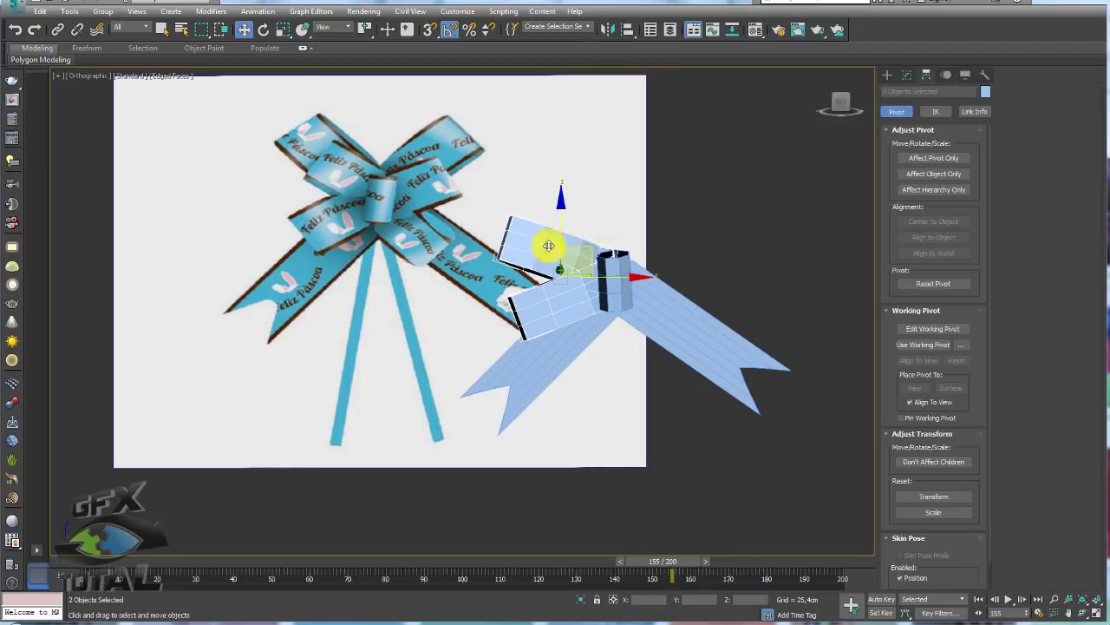
{"action": "key", "text": "e"}
{"action": "left_click_drag", "start_coordinate": [547, 209], "coordinate": [527, 204]}
Shift-rotate Object002 to start another loop copy pointing up-left
{"action": "key", "text": "w"}
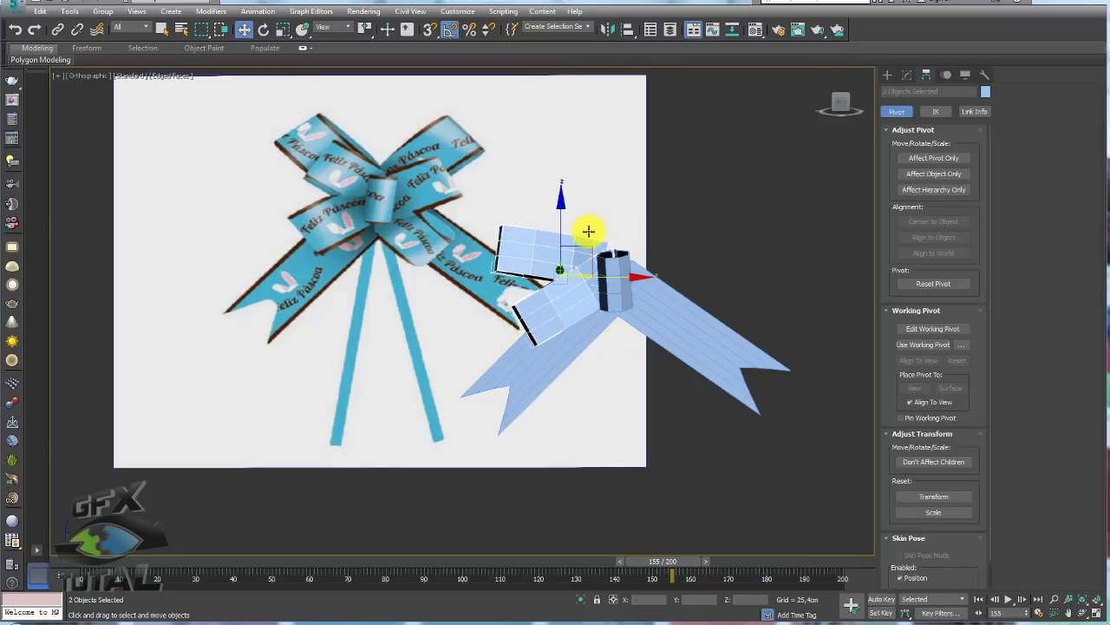
{"action": "left_click", "coordinate": [565, 241]}
{"action": "key", "text": "e"}
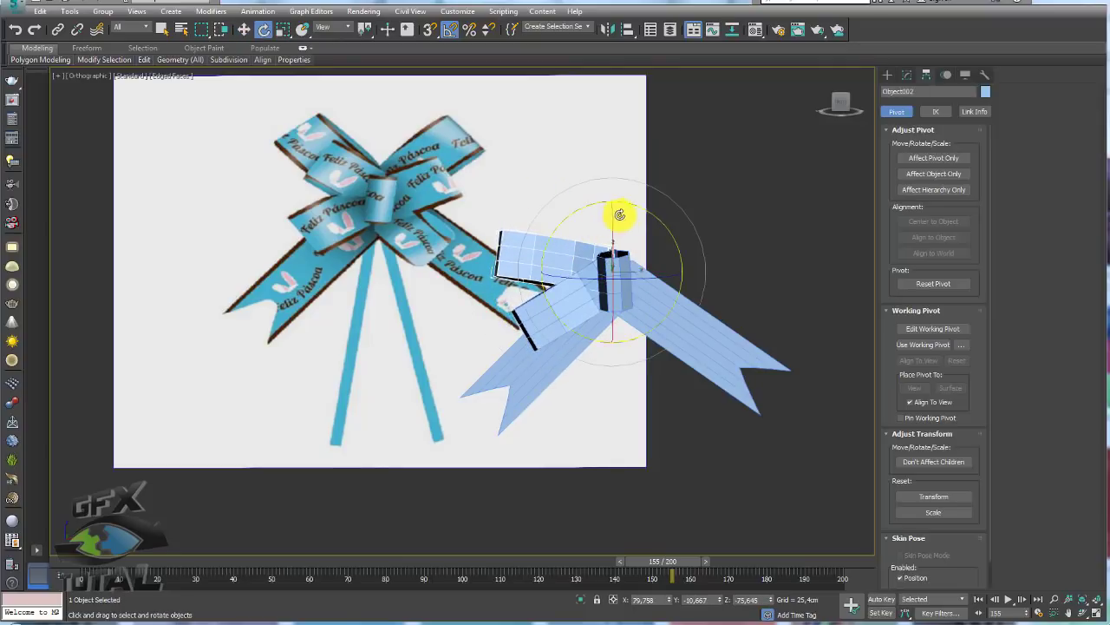
{"action": "left_click_drag", "start_coordinate": [642, 210], "coordinate": [657, 218], "text": "shift"}
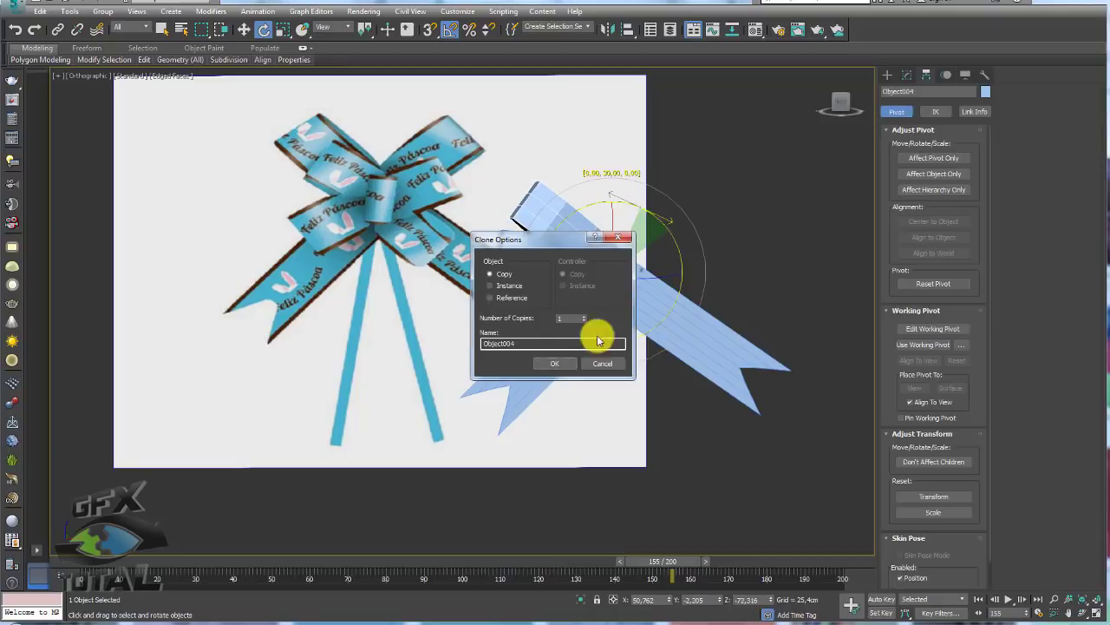
Confirm the Object004 loop copy, rotate it into the fan, and select all three loops
{"action": "key", "text": "Return"}
{"action": "key", "text": "r"}
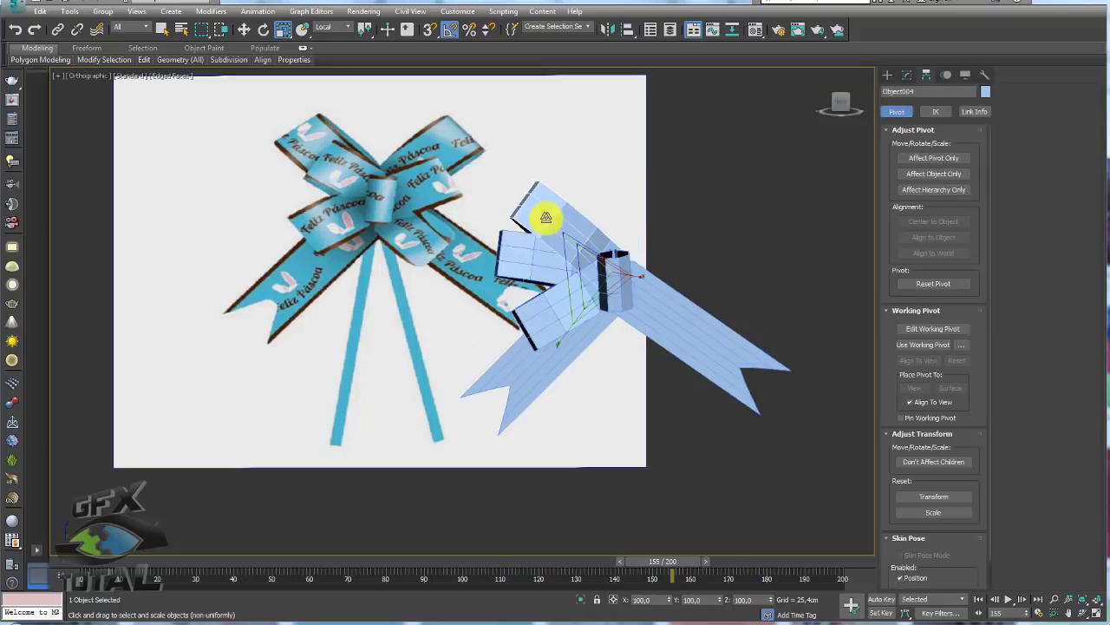
{"action": "mouse_move", "coordinate": [539, 215]}
{"action": "middle_mouse_down", "text": "alt"}
{"action": "mouse_move", "coordinate": [632, 275]}
{"action": "mouse_move", "coordinate": [650, 235]}
{"action": "mouse_move", "coordinate": [674, 240]}
{"action": "mouse_move", "coordinate": [614, 242]}
{"action": "middle_mouse_up", "text": "alt"}
{"action": "key", "text": "e"}
{"action": "mouse_move", "coordinate": [595, 234]}
{"action": "left_mouse_down"}
{"action": "mouse_move", "coordinate": [575, 229]}
{"action": "mouse_move", "coordinate": [640, 202]}
{"action": "mouse_move", "coordinate": [619, 199]}
{"action": "mouse_move", "coordinate": [586, 159]}
{"action": "mouse_move", "coordinate": [597, 190]}
{"action": "left_mouse_up"}
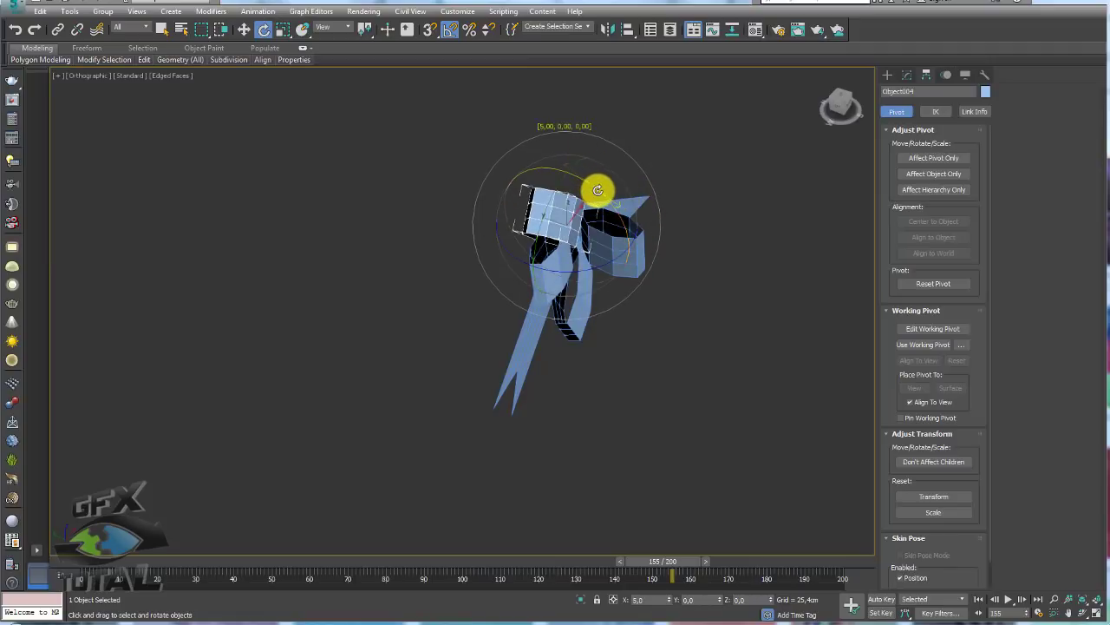
{"action": "mouse_move", "coordinate": [598, 190]}
{"action": "middle_mouse_down", "text": "alt"}
{"action": "mouse_move", "coordinate": [714, 298]}
{"action": "mouse_move", "coordinate": [639, 289]}
{"action": "mouse_move", "coordinate": [610, 264]}
{"action": "middle_mouse_up", "text": "alt"}
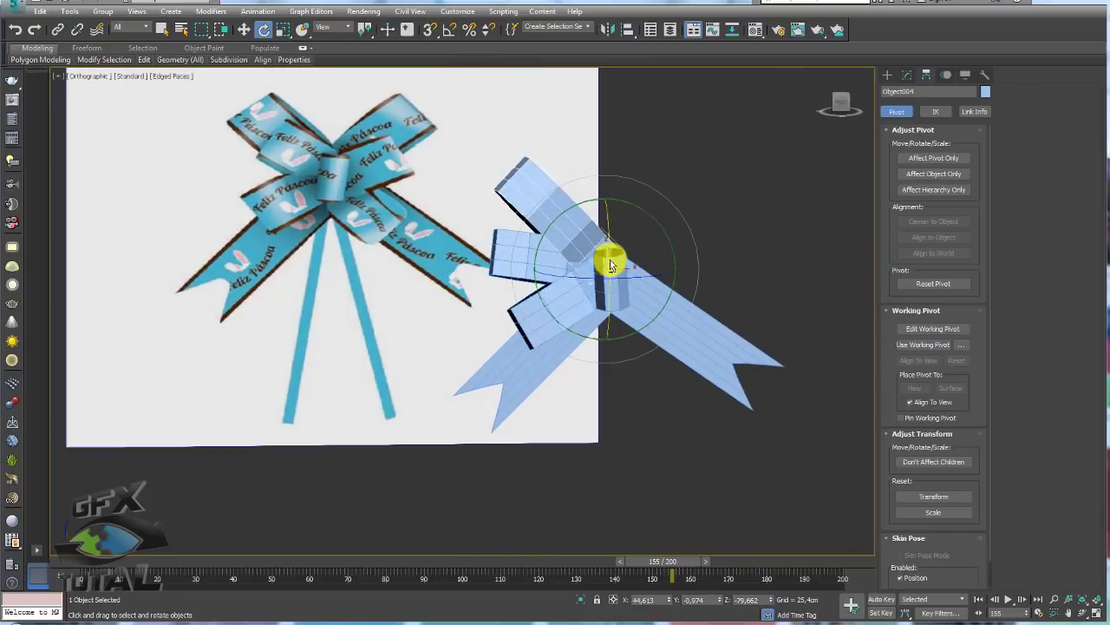
{"action": "key", "text": "ctrl+a"}
{"action": "mouse_move", "coordinate": [523, 238]}
{"action": "middle_mouse_down"}
{"action": "mouse_move", "coordinate": [701, 280]}
{"action": "mouse_move", "coordinate": [629, 289]}
{"action": "mouse_move", "coordinate": [609, 50]}
{"action": "middle_mouse_up"}
Mirror the three loops across X as copies
{"action": "left_click", "coordinate": [606, 31]}
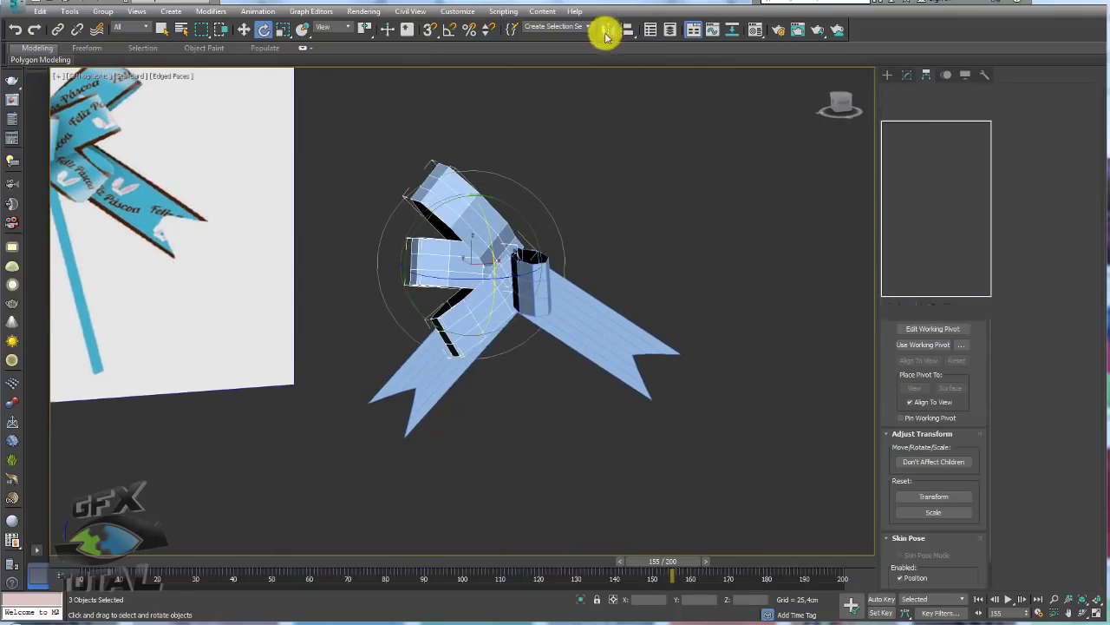
{"action": "left_click", "coordinate": [665, 298]}
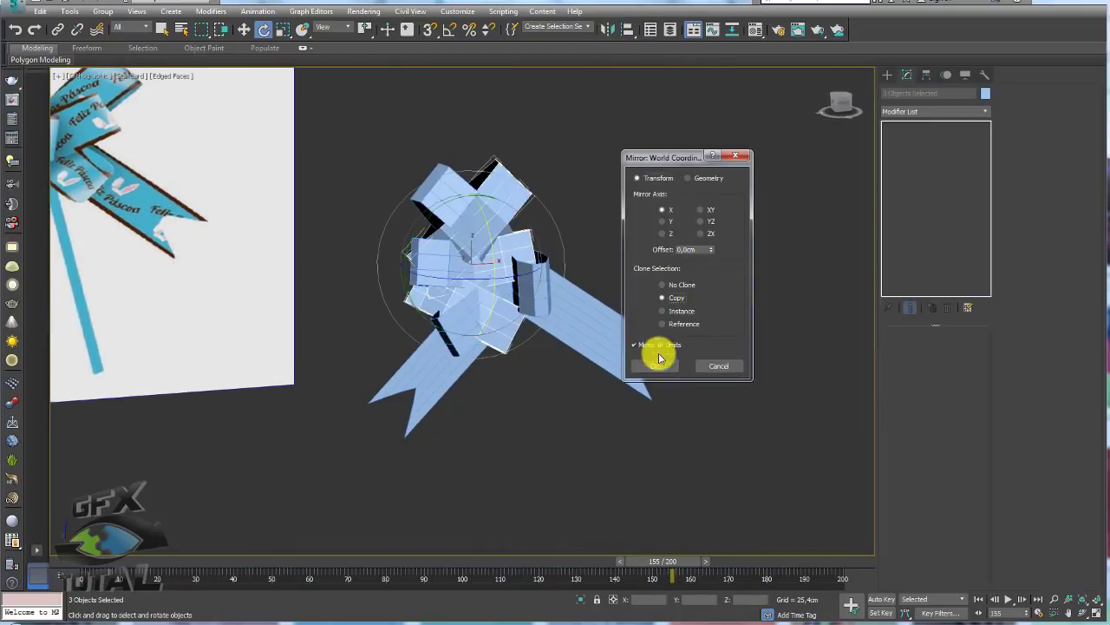
{"action": "left_click", "coordinate": [663, 374]}
Slide the mirrored loops along X to 64.316 cm on the pole's opposite side
{"action": "key", "text": "w"}
{"action": "middle_click_drag", "start_coordinate": [625, 335], "coordinate": [538, 291], "text": "alt"}
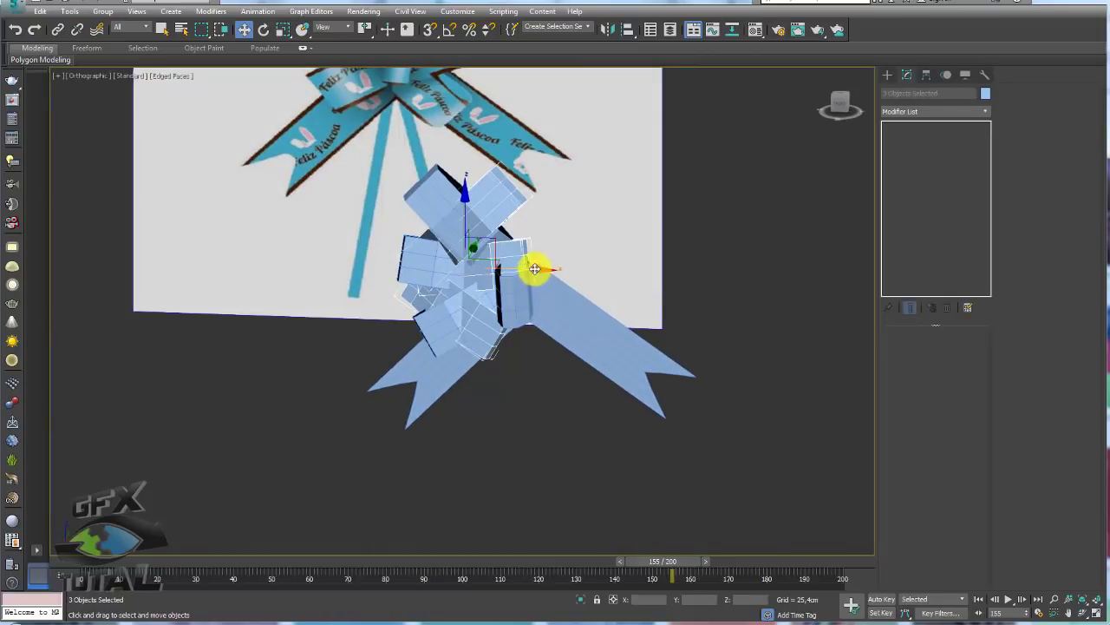
{"action": "left_click_drag", "start_coordinate": [535, 269], "coordinate": [640, 274]}
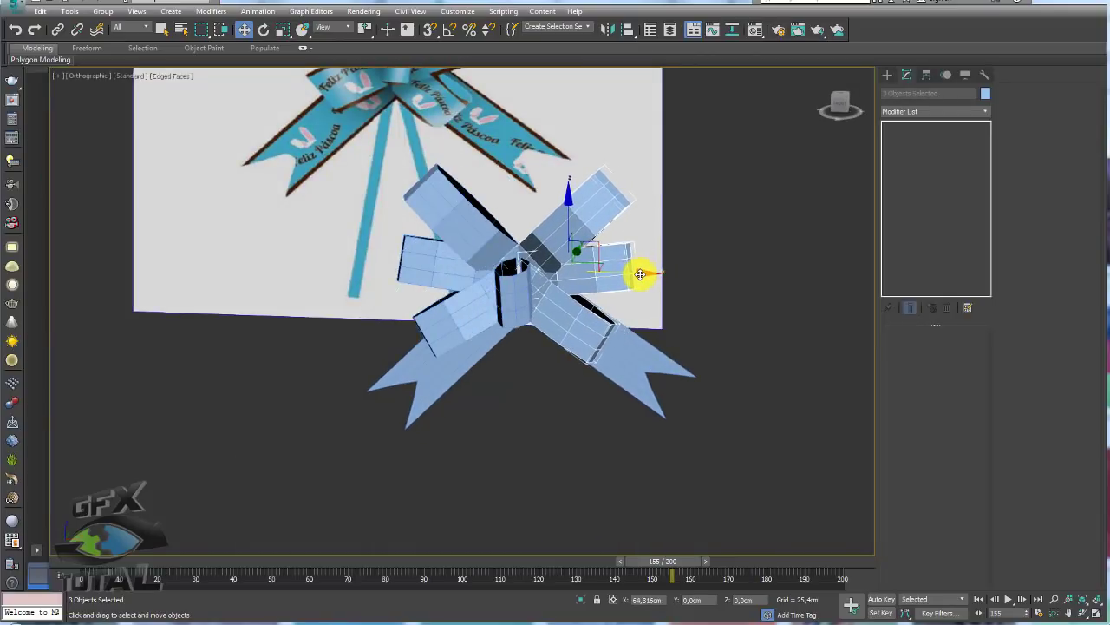
{"action": "middle_click_drag", "start_coordinate": [639, 274], "coordinate": [578, 258], "text": "alt"}
{"action": "left_click", "coordinate": [528, 280]}
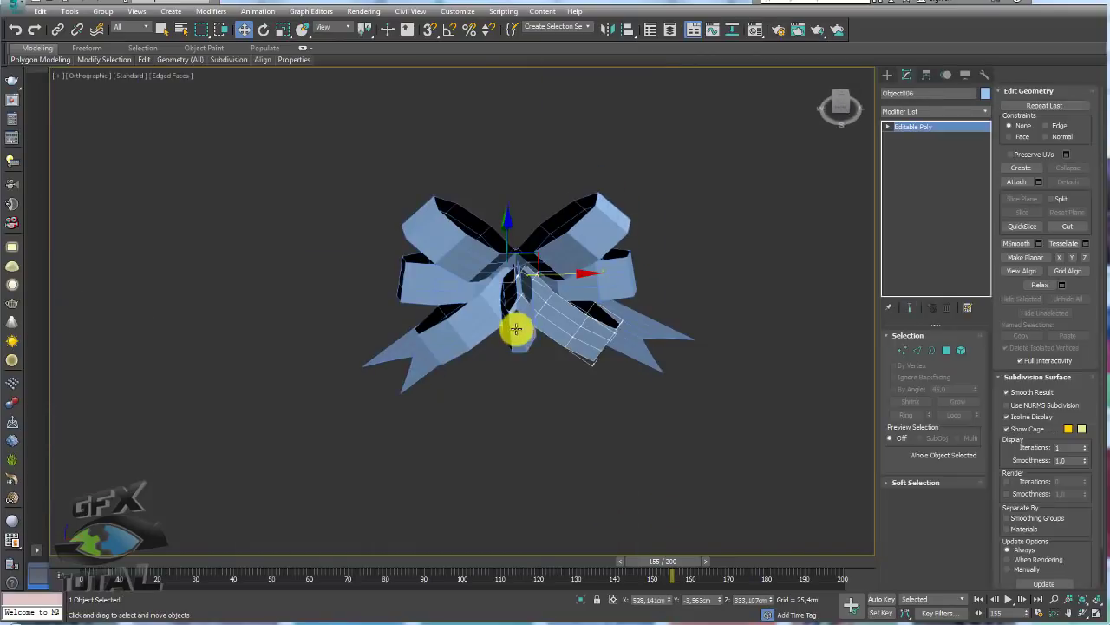
{"action": "left_click", "coordinate": [516, 328]}
{"action": "mouse_move", "coordinate": [516, 329]}
{"action": "middle_mouse_down", "text": "alt"}
{"action": "mouse_move", "coordinate": [527, 364]}
{"action": "mouse_move", "coordinate": [524, 227]}
{"action": "middle_mouse_up", "text": "alt"}
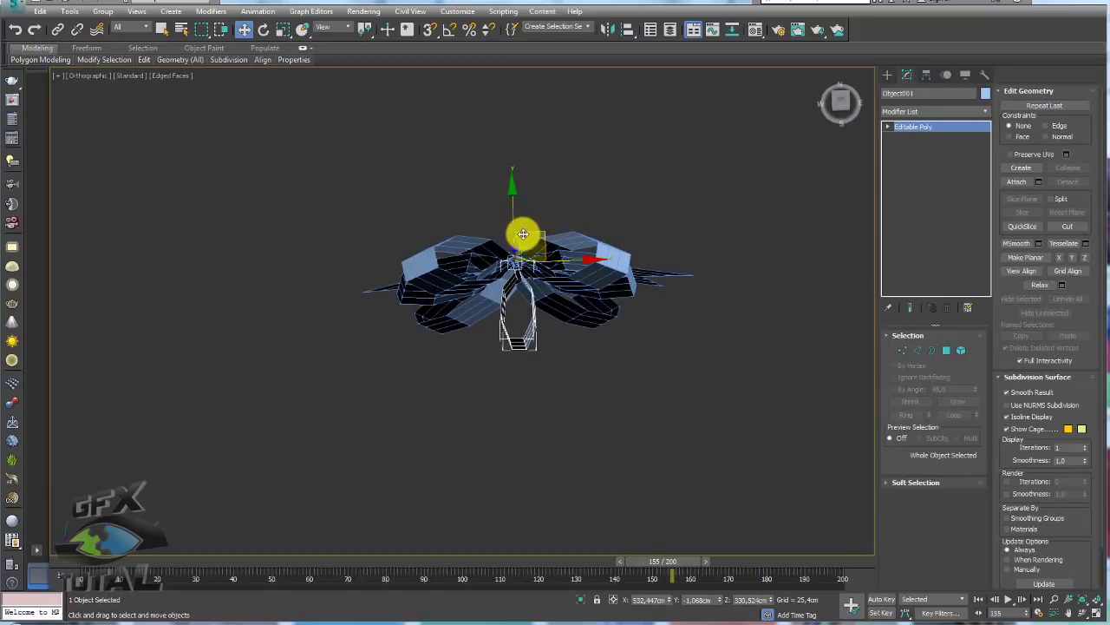
Stretch the pole to 121% of its height
{"action": "key", "text": "e"}
{"action": "key", "text": "r"}
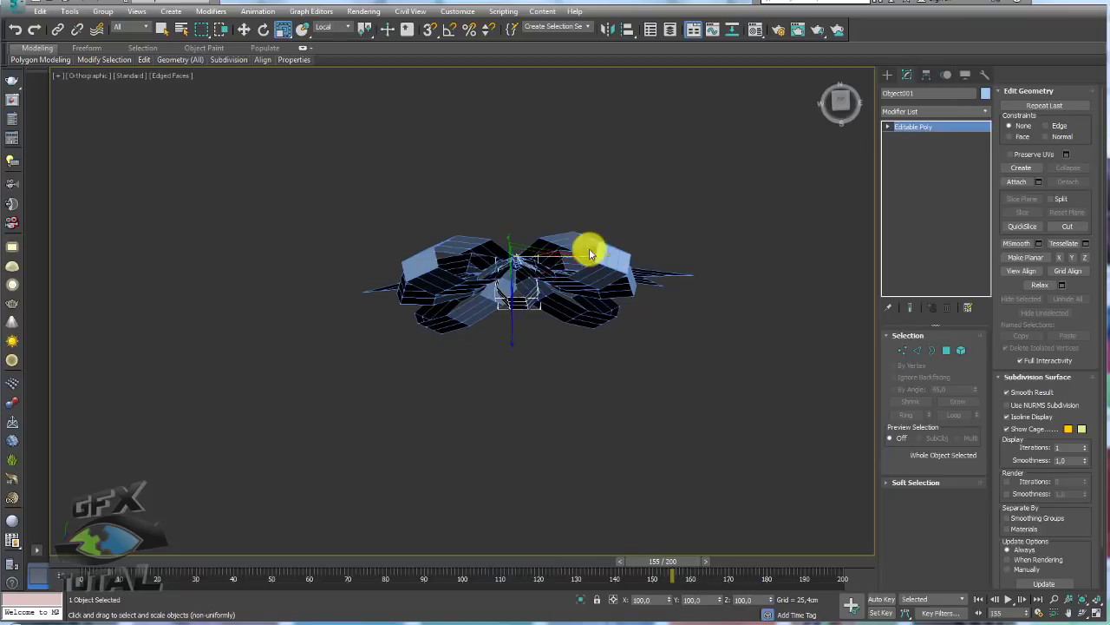
{"action": "left_click_drag", "start_coordinate": [503, 346], "coordinate": [515, 353]}
{"action": "middle_click_drag", "start_coordinate": [512, 360], "coordinate": [550, 289], "text": "alt"}
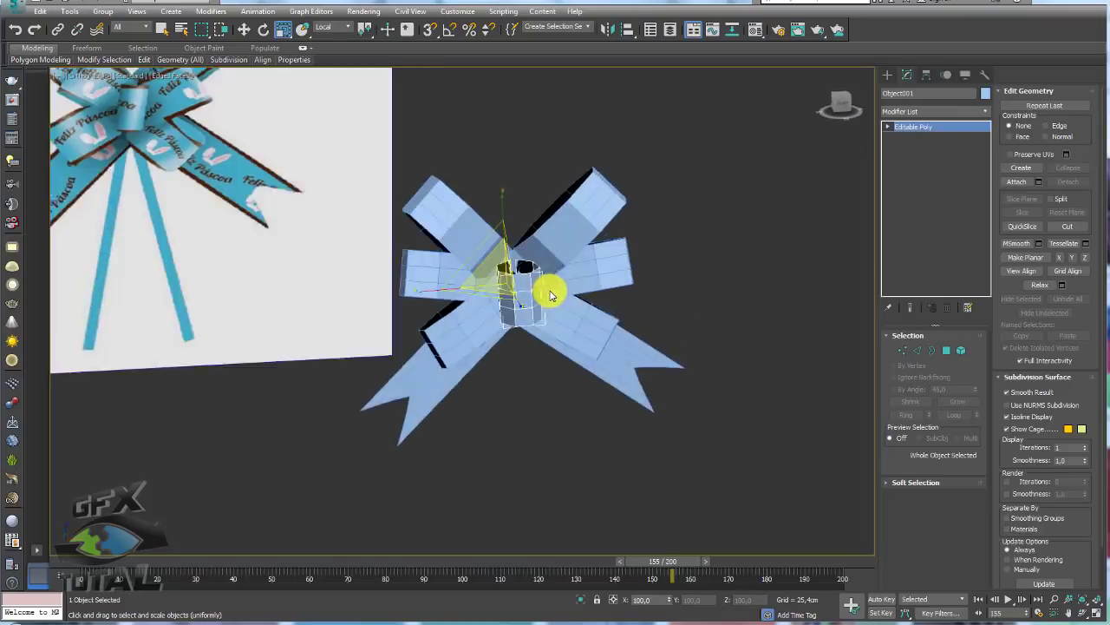
{"action": "scroll", "coordinate": [564, 298], "scroll_direction": "down", "scroll_amount": 3}
{"action": "key", "text": "w"}
{"action": "scroll", "coordinate": [548, 273], "scroll_direction": "up", "scroll_amount": 3}
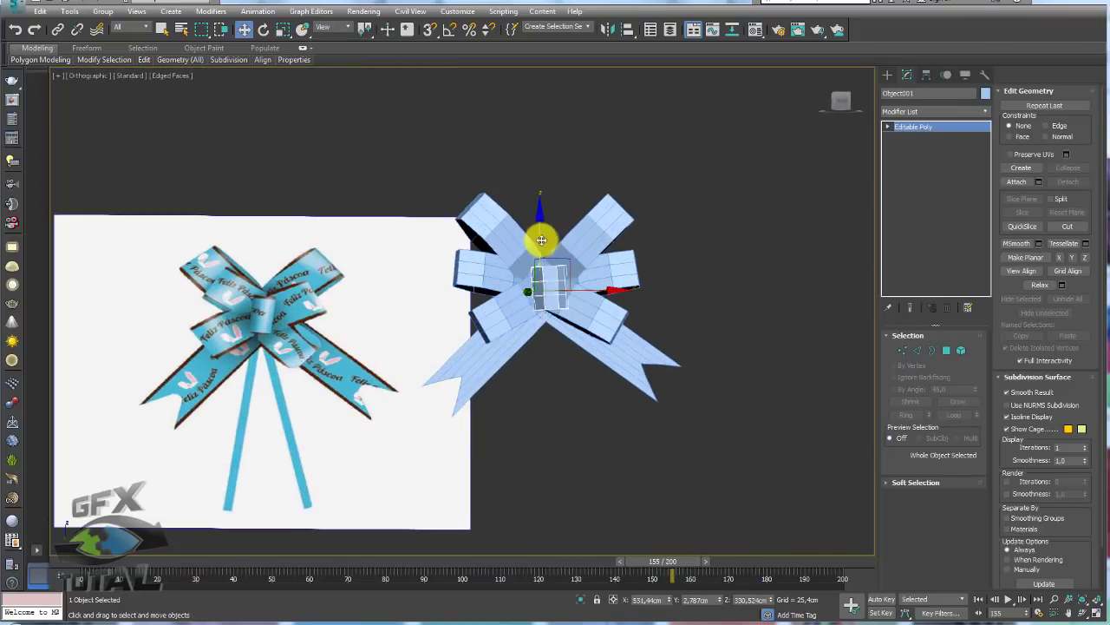
Attach the remaining bow piece to Plane001 so the bow is one Editable Poly
{"action": "left_click_drag", "start_coordinate": [562, 286], "coordinate": [636, 349]}
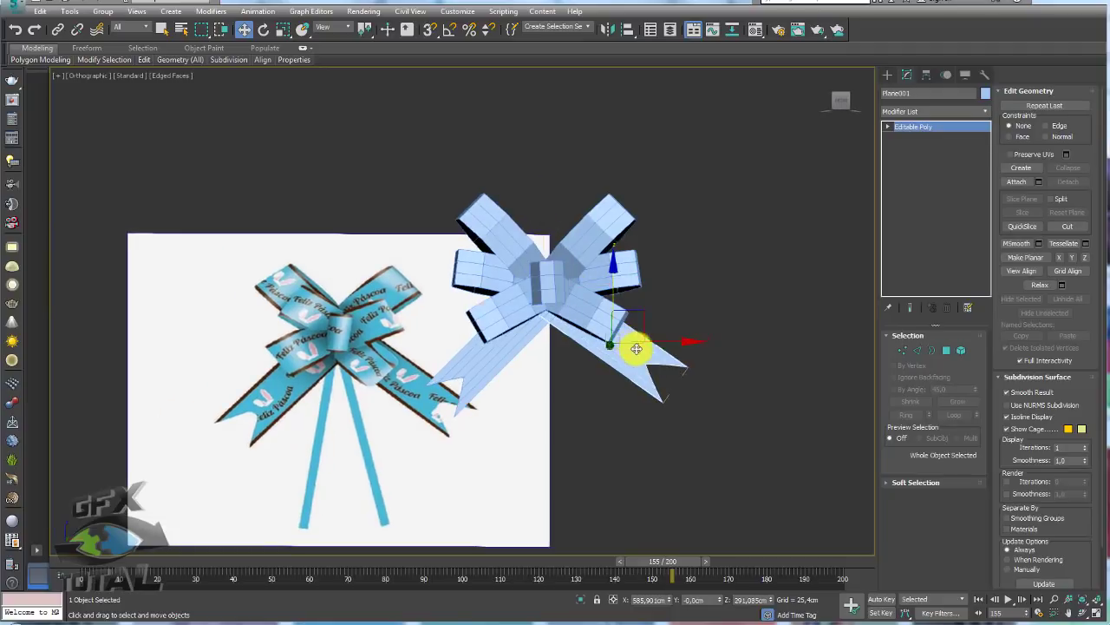
{"action": "left_click", "coordinate": [1021, 181]}
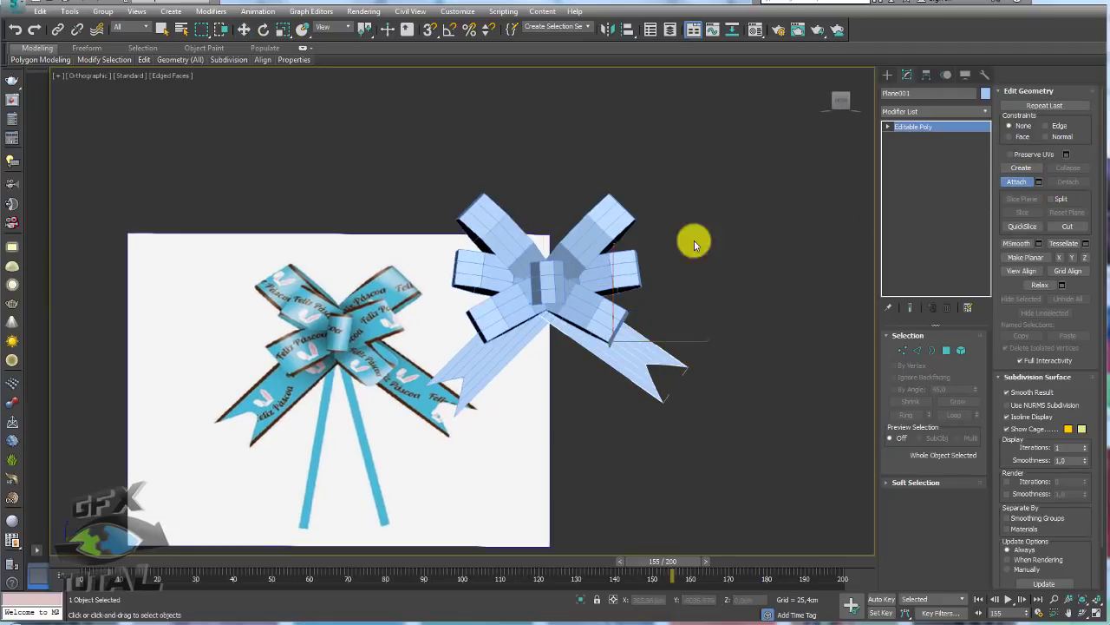
{"action": "left_click", "coordinate": [618, 255]}
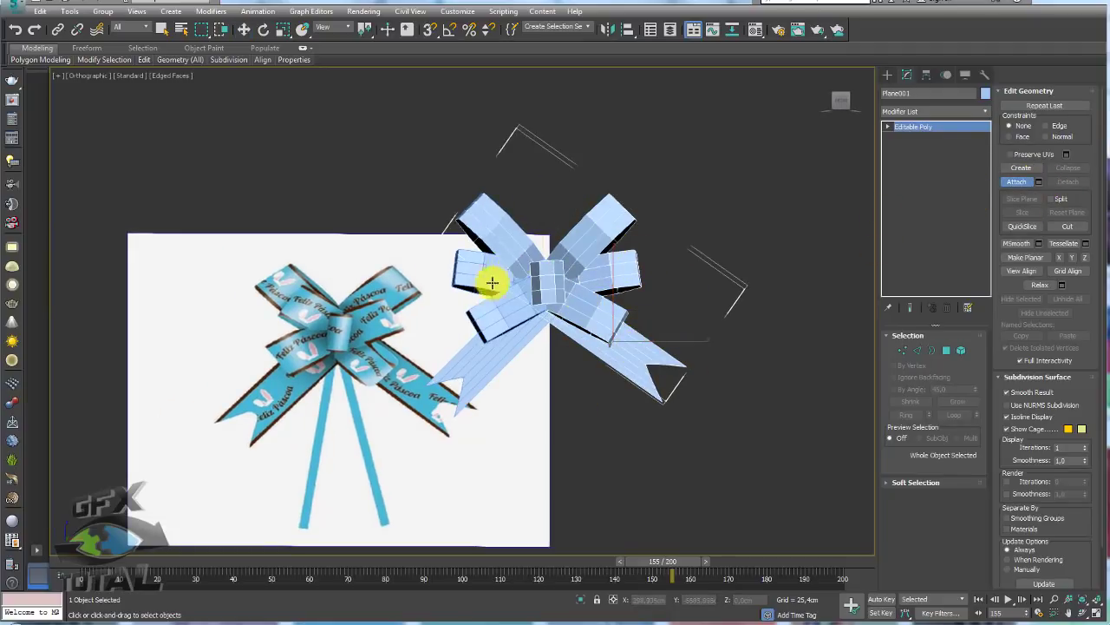
{"action": "key", "text": "w"}
{"action": "middle_click_drag", "start_coordinate": [555, 335], "coordinate": [700, 335], "text": "alt"}
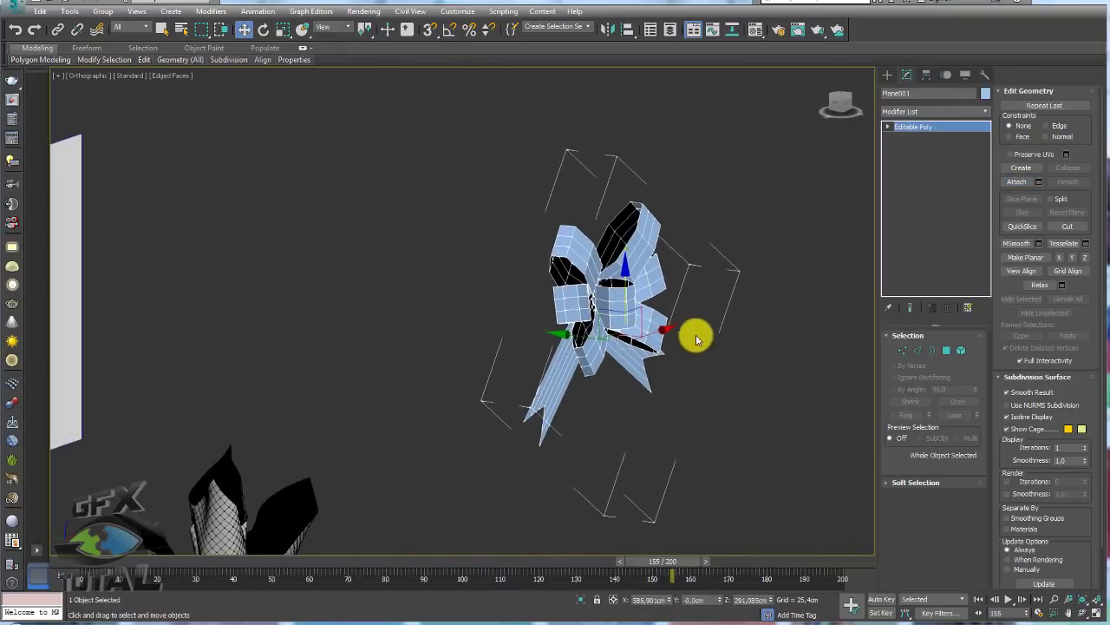
{"action": "key", "text": "x"}
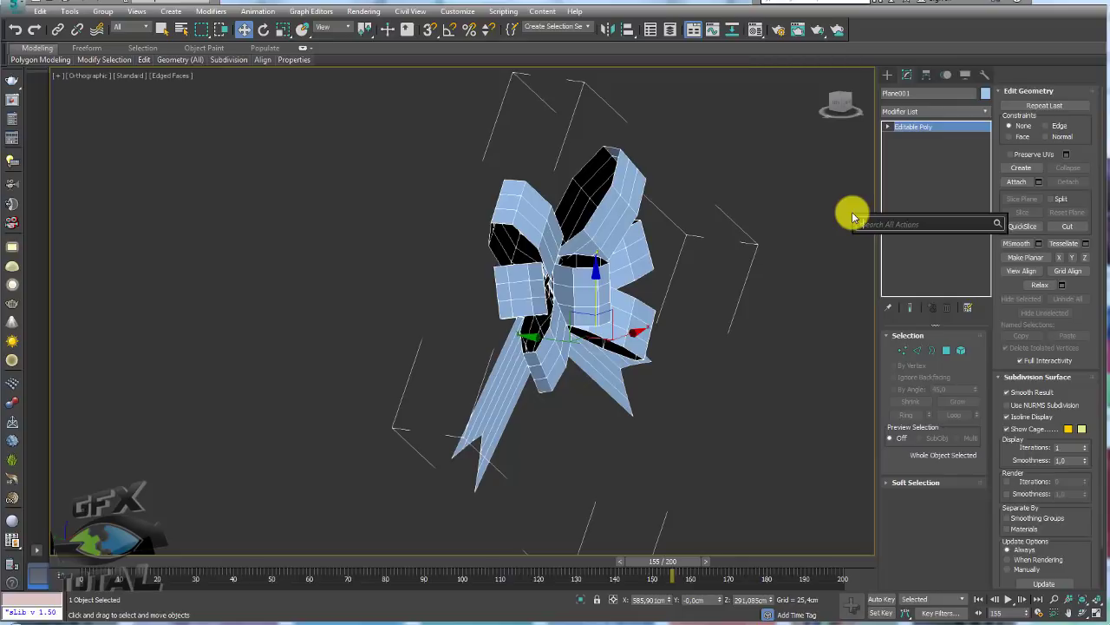
Add a Shell modifier to the bow
{"action": "type", "text": "shell"}
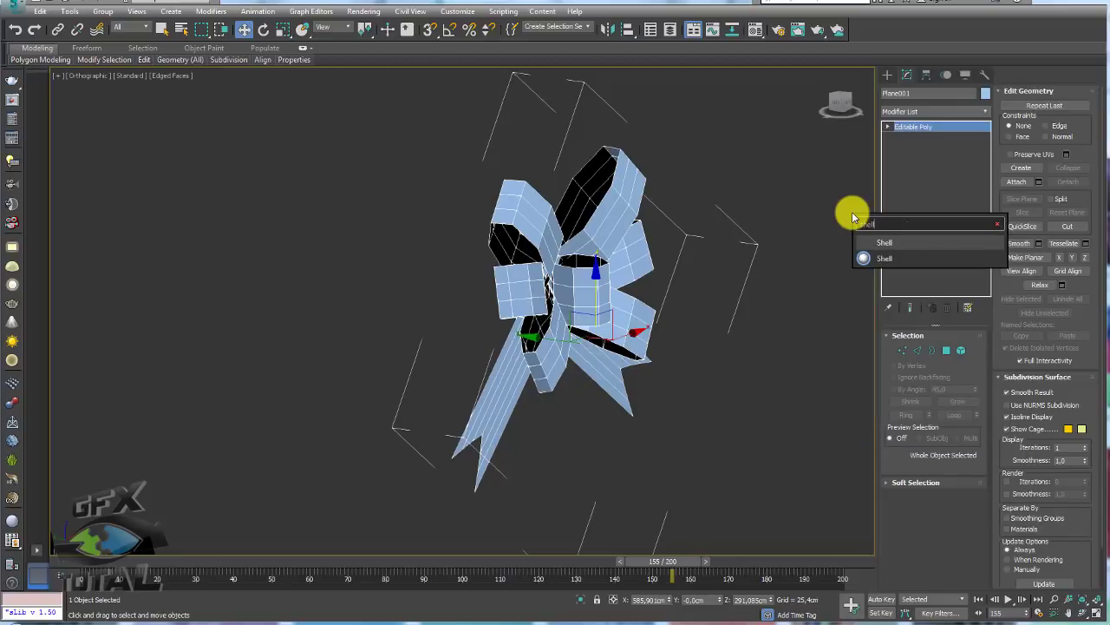
{"action": "key", "text": "Return"}
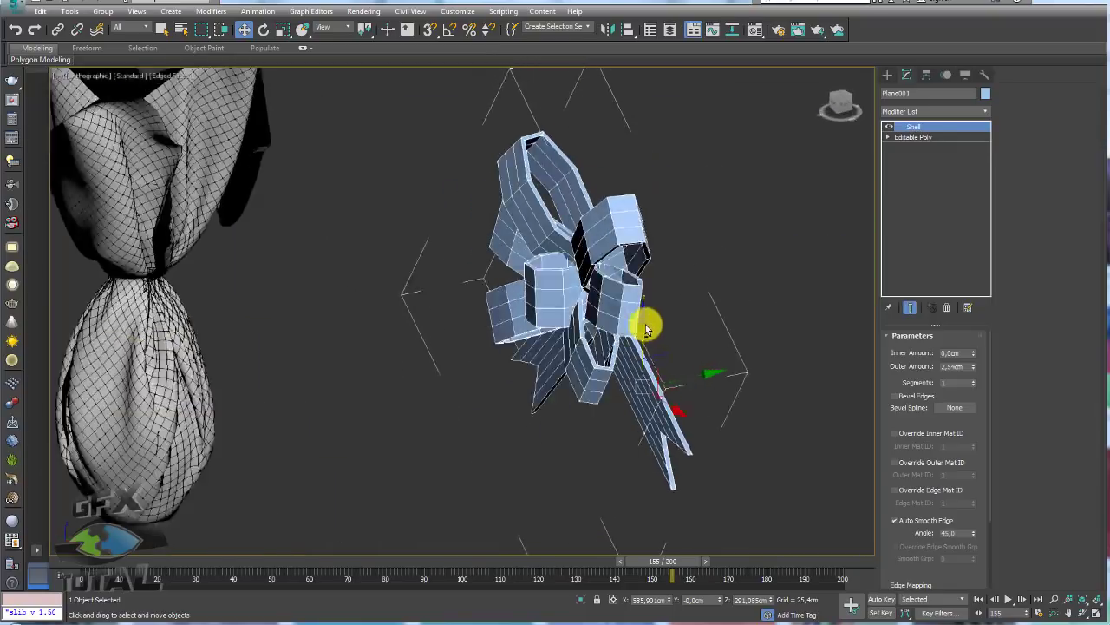
{"action": "mouse_move", "coordinate": [664, 286]}
{"action": "middle_mouse_down", "text": "alt"}
{"action": "mouse_move", "coordinate": [613, 282]}
{"action": "mouse_move", "coordinate": [616, 345]}
{"action": "mouse_move", "coordinate": [610, 325]}
{"action": "mouse_move", "coordinate": [576, 322]}
{"action": "middle_mouse_up", "text": "alt"}
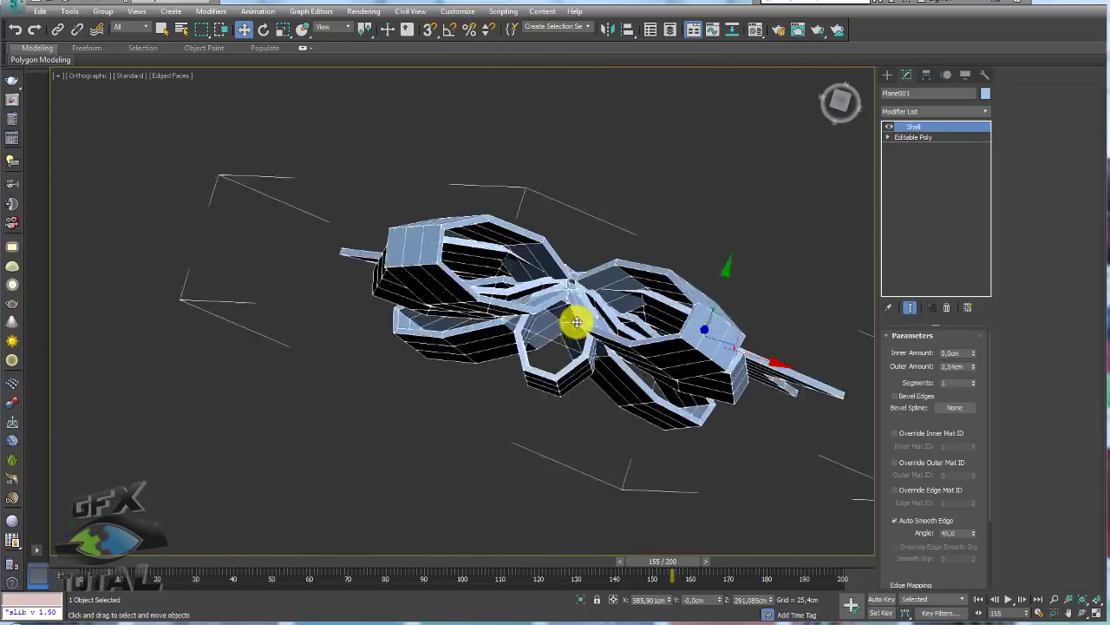
{"action": "scroll", "coordinate": [577, 322], "scroll_direction": "up", "scroll_amount": 2}
Set Shell Outer Amount 0 and Inner Amount about 2.159cm, then add TurboSmooth
{"action": "right_click", "coordinate": [973, 367]}
{"action": "left_click_drag", "start_coordinate": [973, 352], "coordinate": [977, 301]}
{"action": "key", "text": "shift+z"}
{"action": "key", "text": "shift+z"}
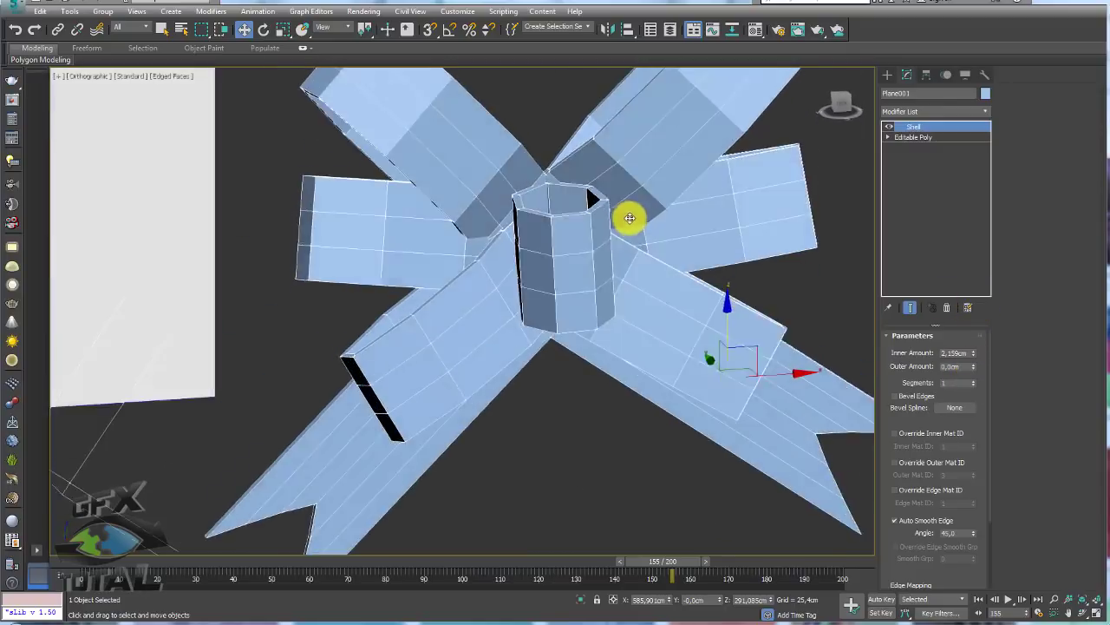
{"action": "key", "text": "shift+z"}
{"action": "key", "text": "shift+z"}
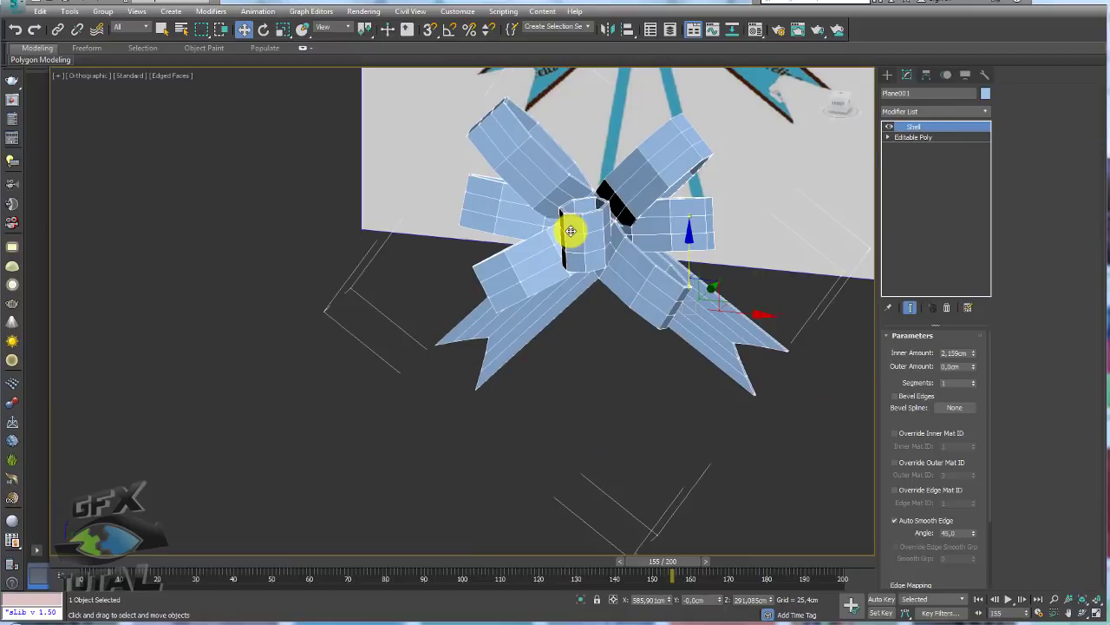
{"action": "key", "text": "ctrl+t"}
In Edge mode, select edges across both ribbon tails of the bow
{"action": "left_click", "coordinate": [930, 127]}
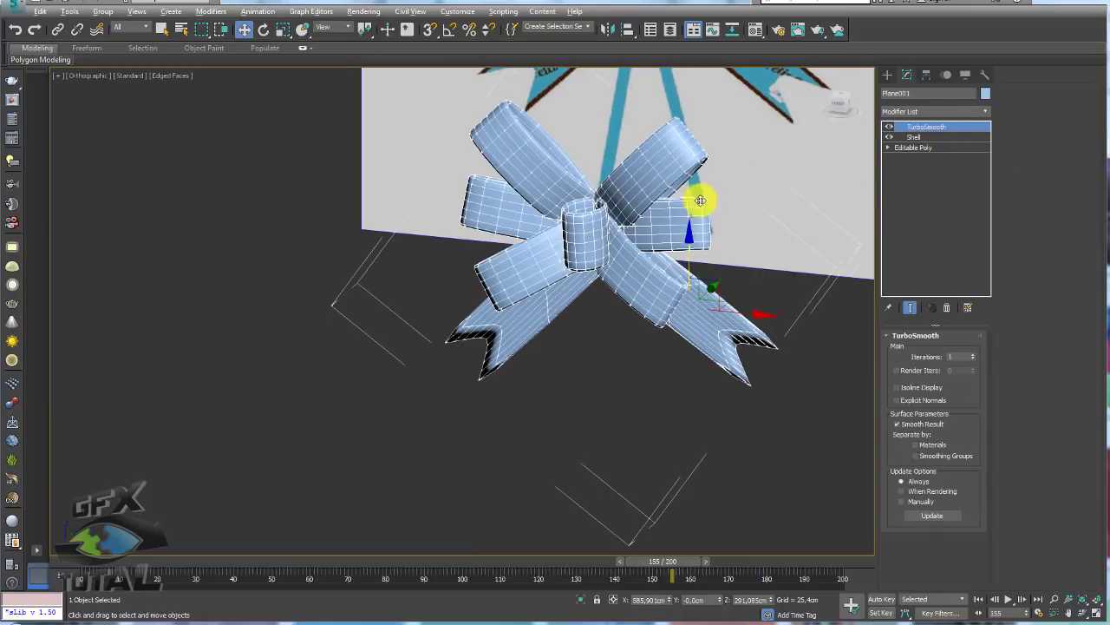
{"action": "mouse_move", "coordinate": [702, 199]}
{"action": "middle_mouse_down", "text": "alt"}
{"action": "mouse_move", "coordinate": [665, 248]}
{"action": "mouse_move", "coordinate": [712, 297]}
{"action": "mouse_move", "coordinate": [763, 235]}
{"action": "mouse_move", "coordinate": [740, 297]}
{"action": "mouse_move", "coordinate": [630, 312]}
{"action": "mouse_move", "coordinate": [650, 348]}
{"action": "mouse_move", "coordinate": [577, 327]}
{"action": "mouse_move", "coordinate": [674, 333]}
{"action": "middle_mouse_up", "text": "alt"}
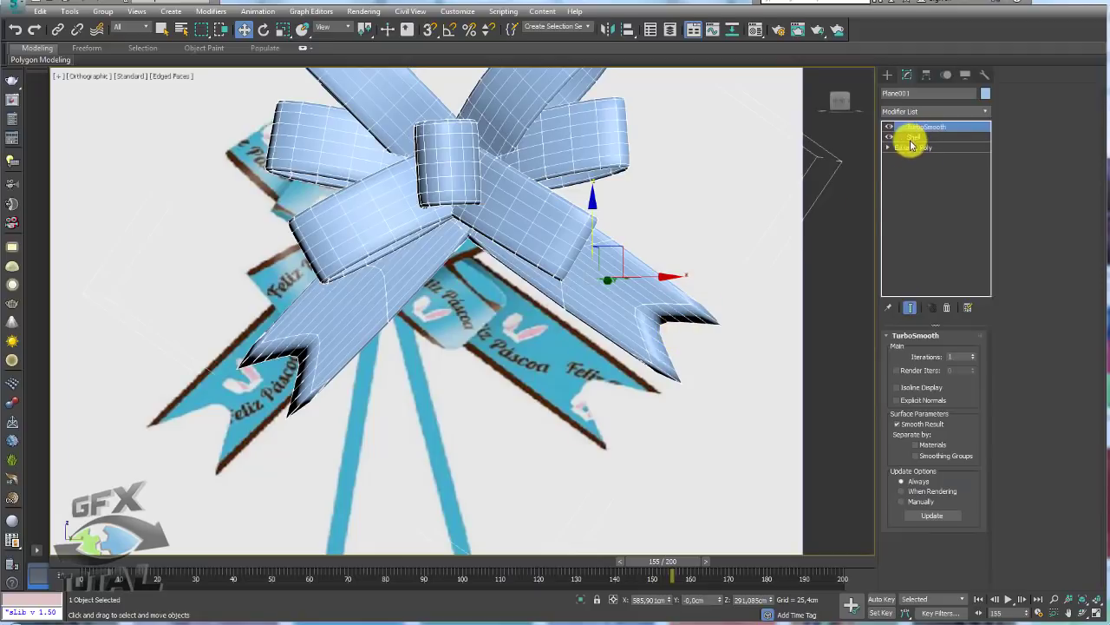
{"action": "left_click", "coordinate": [911, 149]}
{"action": "left_click", "coordinate": [917, 350]}
{"action": "middle_click_drag", "start_coordinate": [674, 339], "coordinate": [694, 334], "text": "alt"}
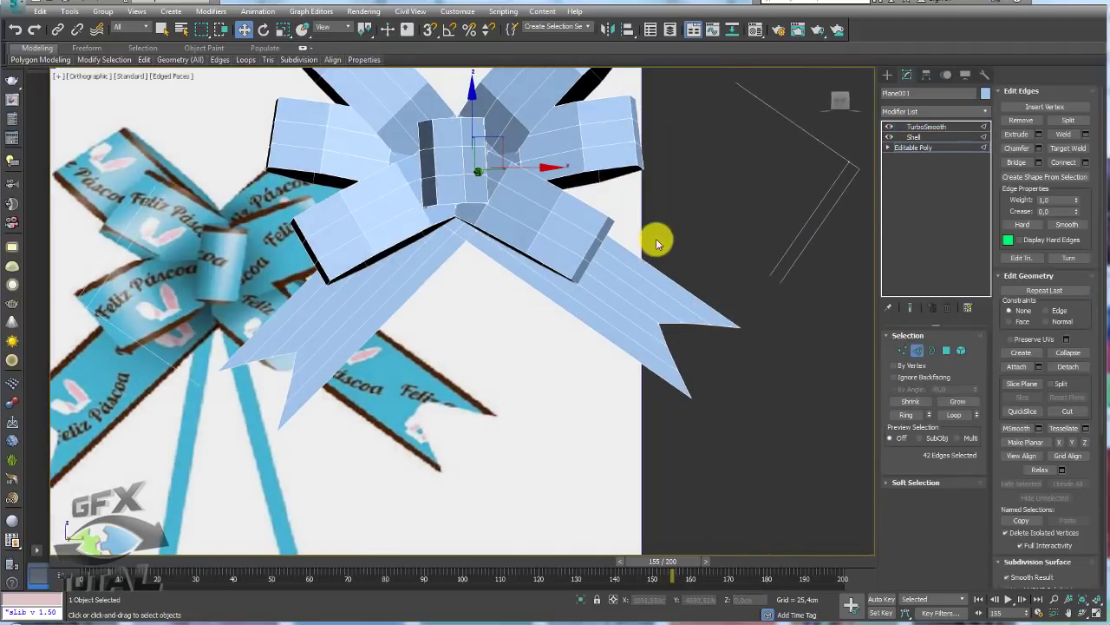
{"action": "left_click_drag", "start_coordinate": [638, 287], "coordinate": [636, 289]}
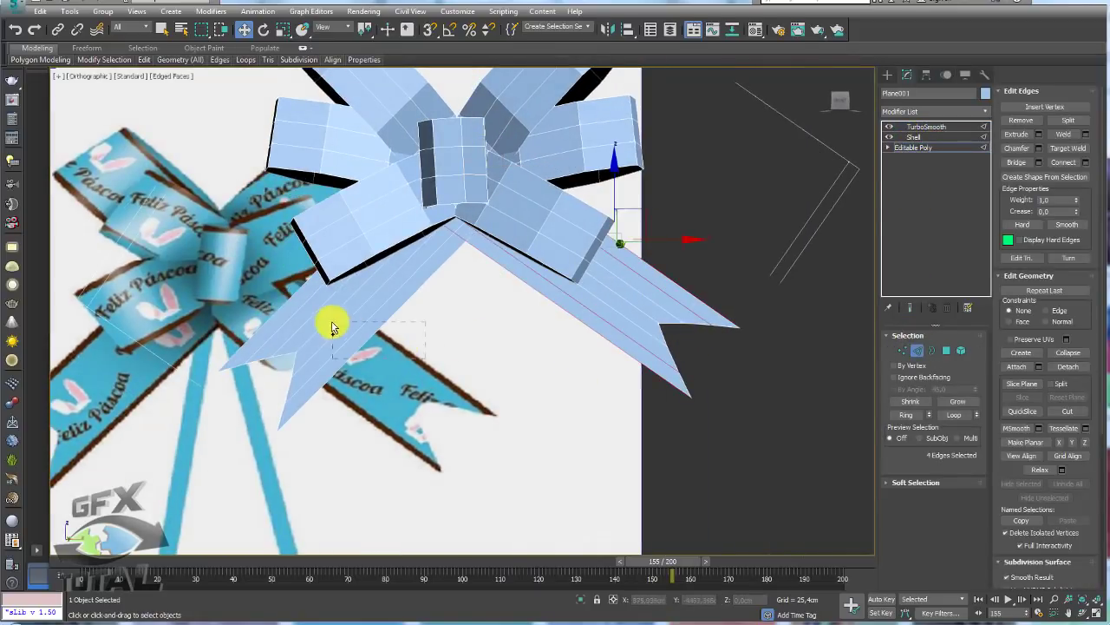
{"action": "left_click_drag", "start_coordinate": [332, 326], "coordinate": [333, 322], "text": "ctrl"}
Ring the selected edges and connect them with 3 segments, then return to Shell
{"action": "left_click", "coordinate": [908, 416]}
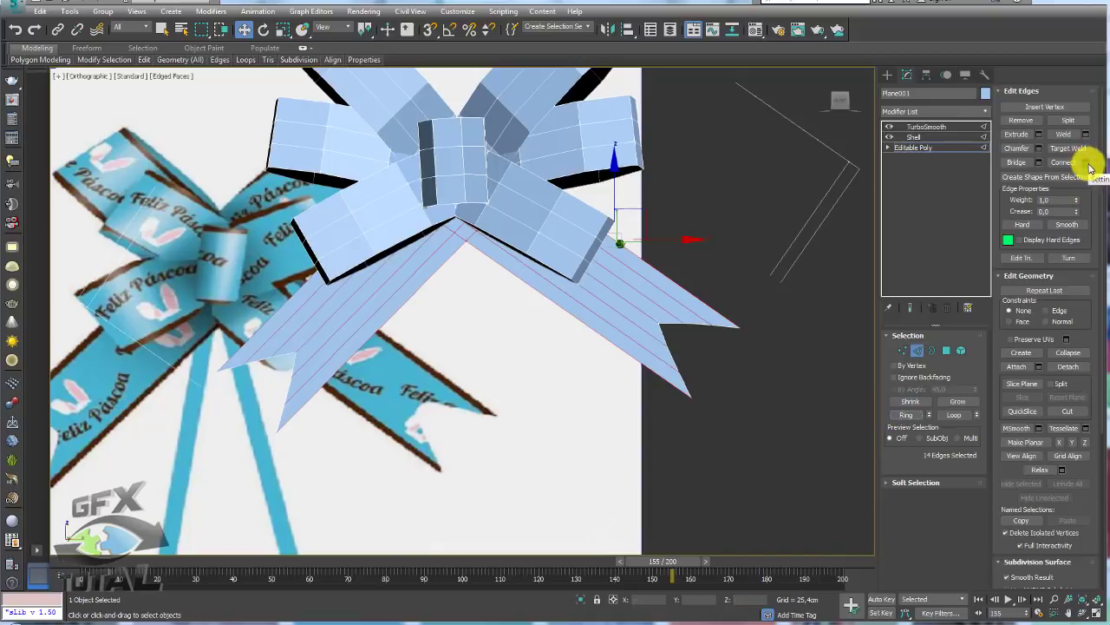
{"action": "left_click", "coordinate": [1088, 164]}
{"action": "left_click_drag", "start_coordinate": [471, 322], "coordinate": [471, 108]}
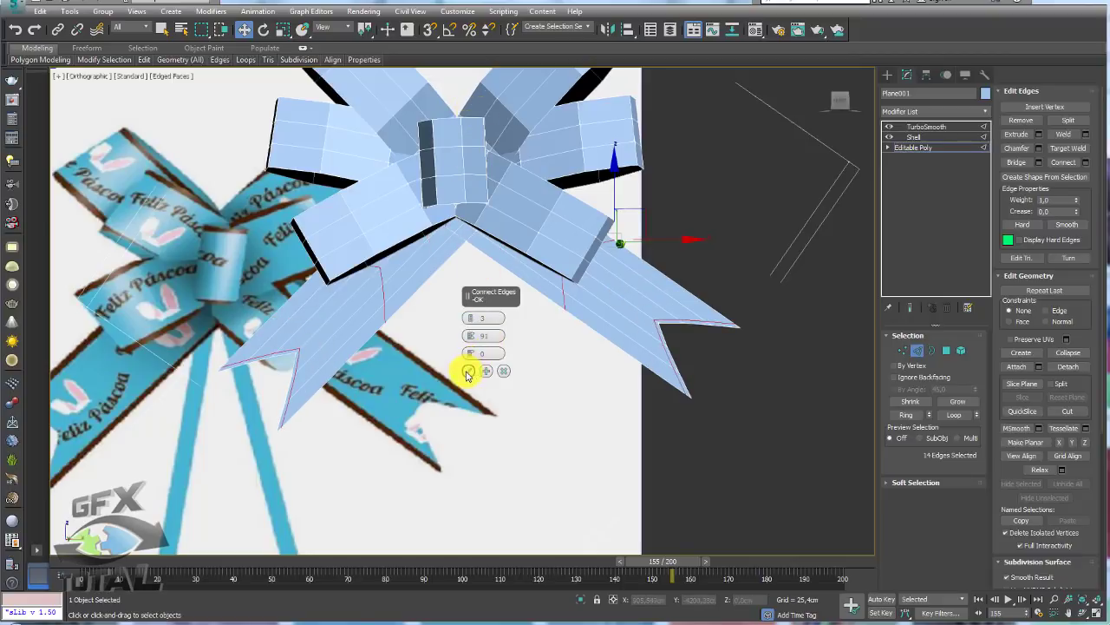
{"action": "left_click", "coordinate": [467, 373]}
{"action": "left_click", "coordinate": [914, 137]}
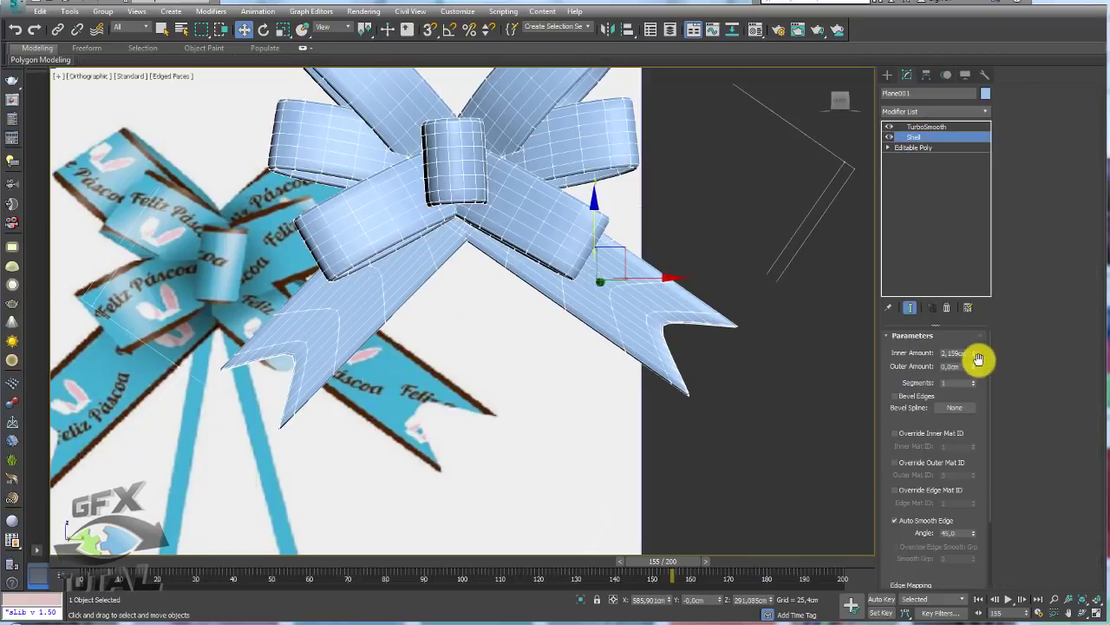
Set the Shell Inner Amount to 0,5cm
{"action": "left_click_drag", "start_coordinate": [971, 369], "coordinate": [974, 379]}
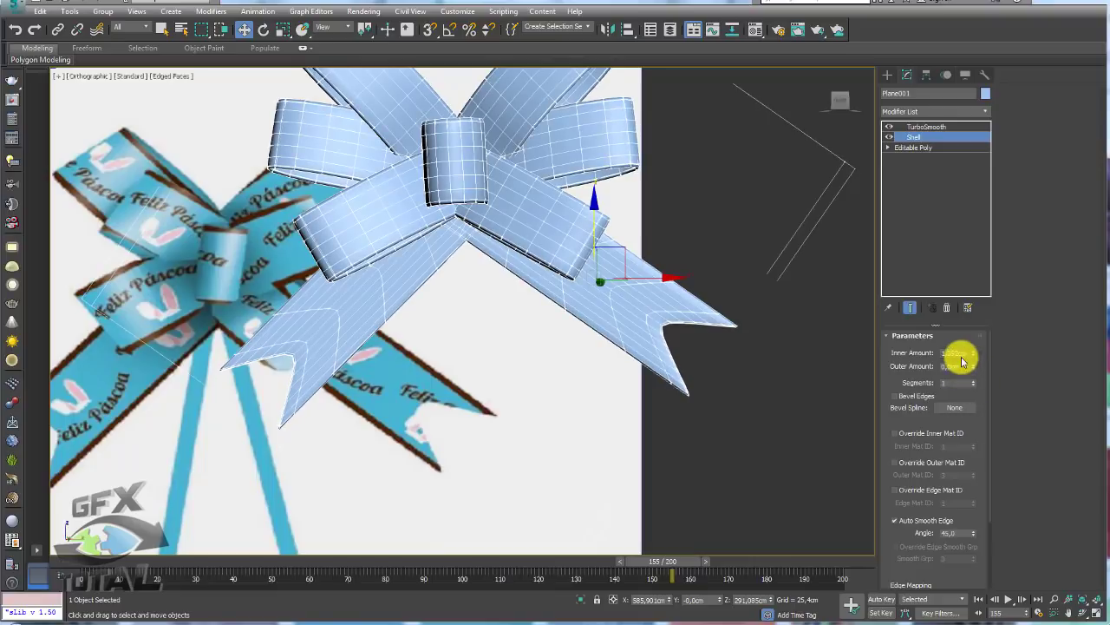
{"action": "type", "text": "0,5"}
{"action": "key", "text": "Return"}
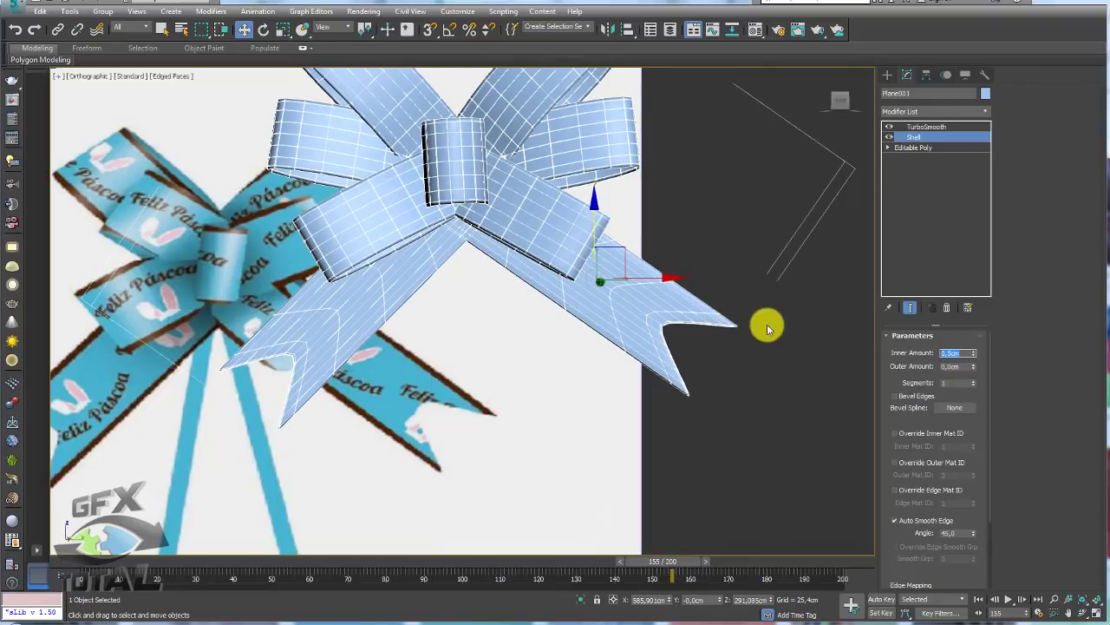
{"action": "middle_click_drag", "start_coordinate": [767, 328], "coordinate": [627, 310], "text": "alt"}
{"action": "scroll", "coordinate": [599, 334], "scroll_direction": "up", "scroll_amount": 3}
{"action": "scroll", "coordinate": [580, 360], "scroll_direction": "up", "scroll_amount": 3}
{"action": "scroll", "coordinate": [612, 372], "scroll_direction": "up", "scroll_amount": 3}
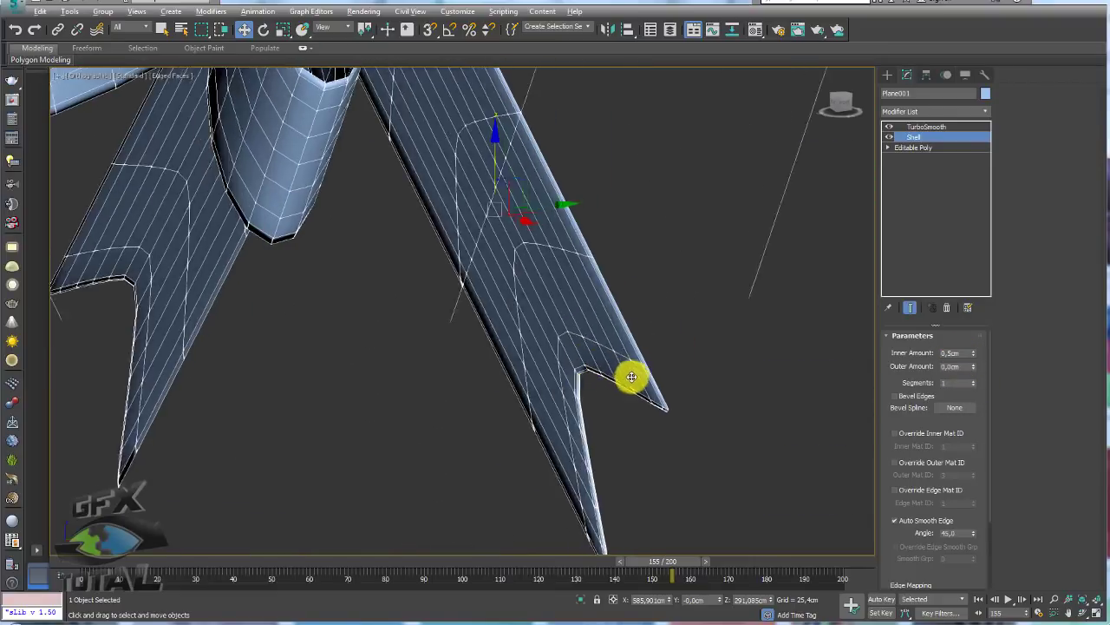
{"action": "scroll", "coordinate": [638, 375], "scroll_direction": "up", "scroll_amount": 2}
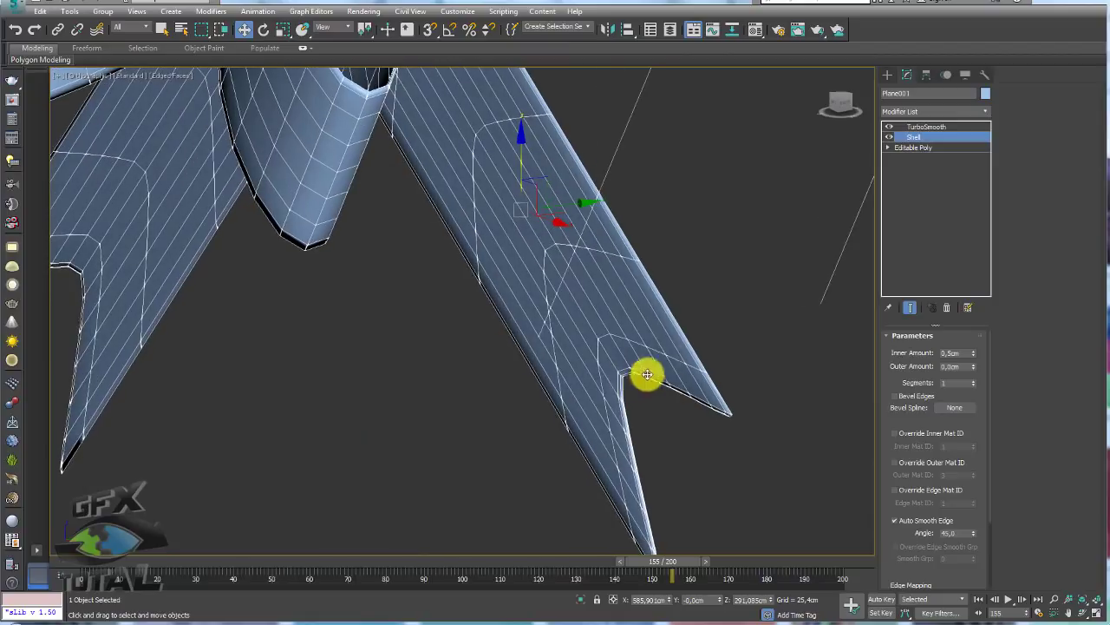
Raise the Shell segments to 2 and return to the TurboSmooth level
{"action": "left_click", "coordinate": [973, 379]}
{"action": "key", "text": "shift+z"}
{"action": "key", "text": "shift+z"}
{"action": "key", "text": "shift+z"}
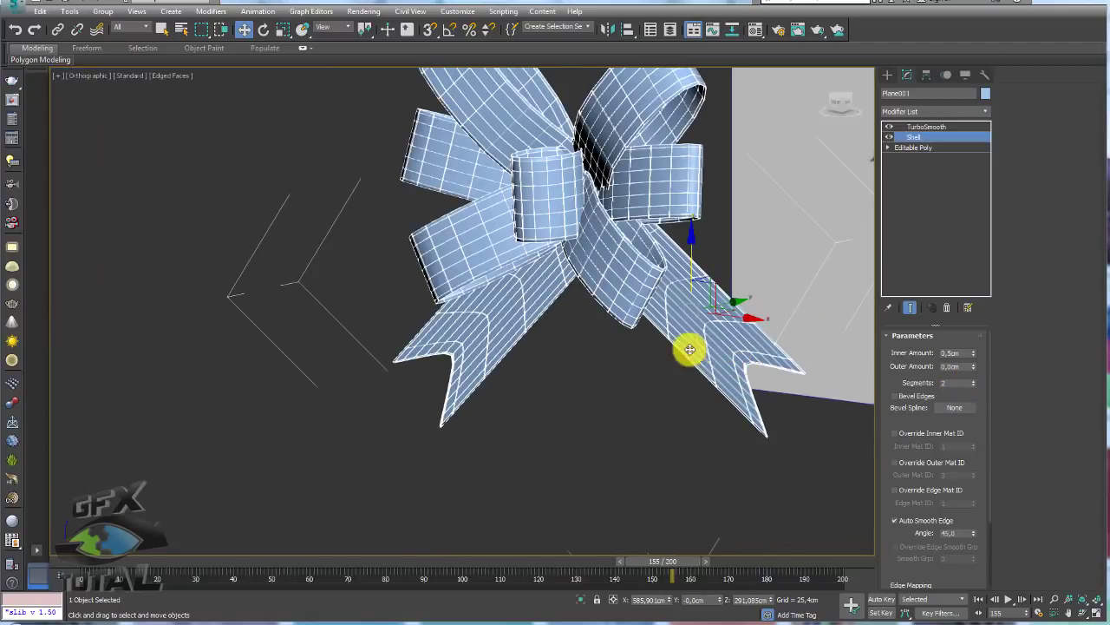
{"action": "key", "text": "shift+z"}
{"action": "left_click", "coordinate": [927, 127]}
{"action": "key", "text": "shift+z"}
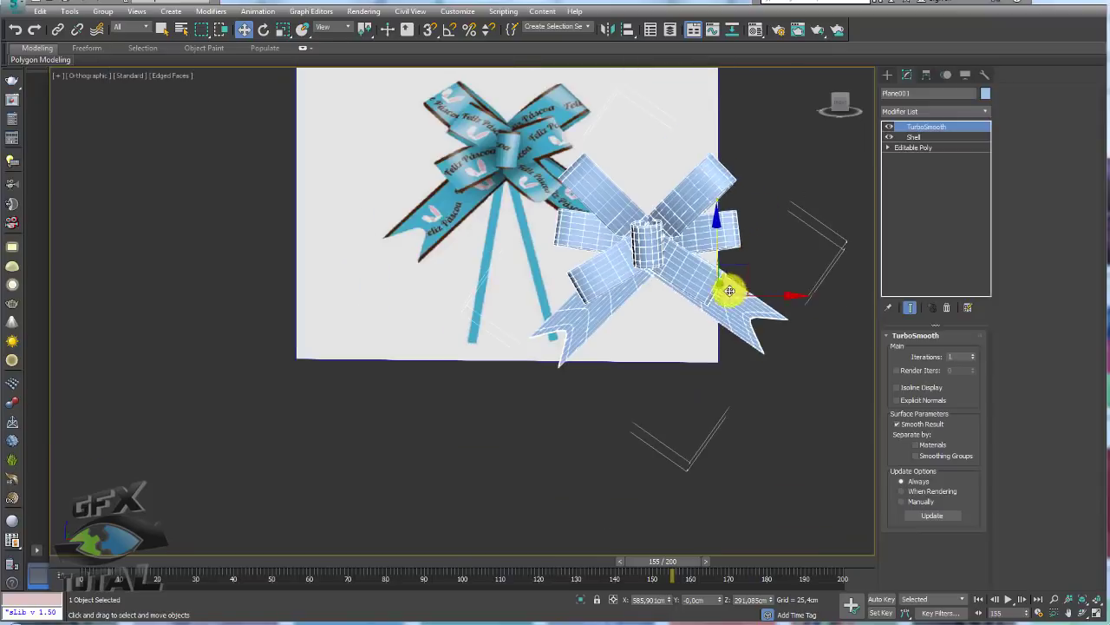
{"action": "key", "text": "shift+z"}
{"action": "key", "text": "shift+z"}
{"action": "scroll", "coordinate": [495, 291], "scroll_direction": "down", "scroll_amount": 2}
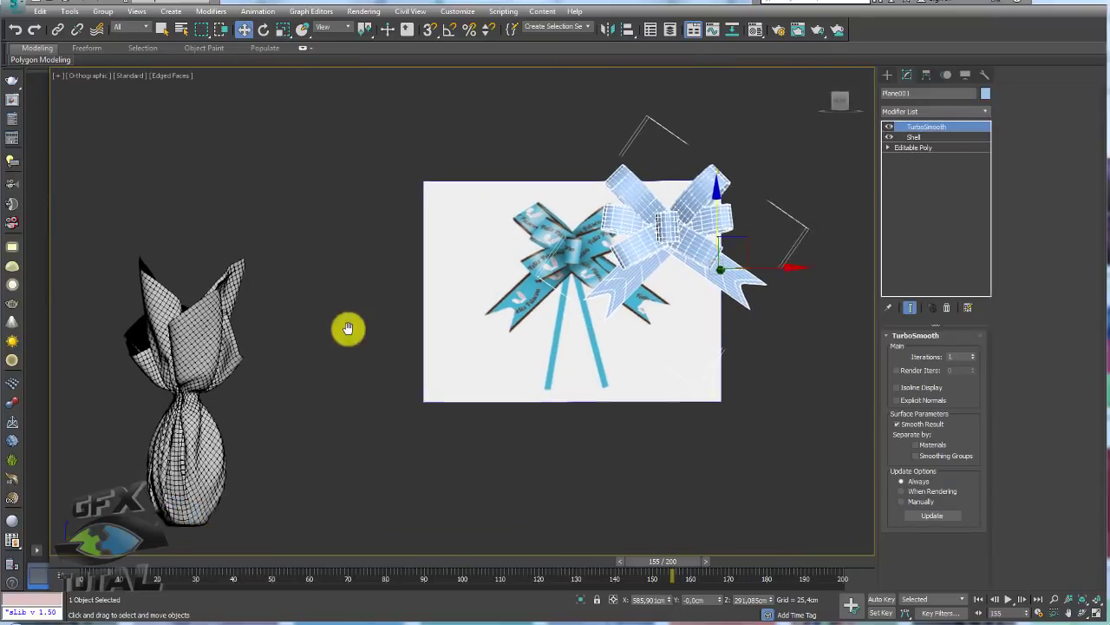
Move the bow onto the wrapped egg in front view and switch to View reference coordinates
{"action": "middle_click_drag", "start_coordinate": [646, 302], "coordinate": [574, 339]}
{"action": "key", "text": "f"}
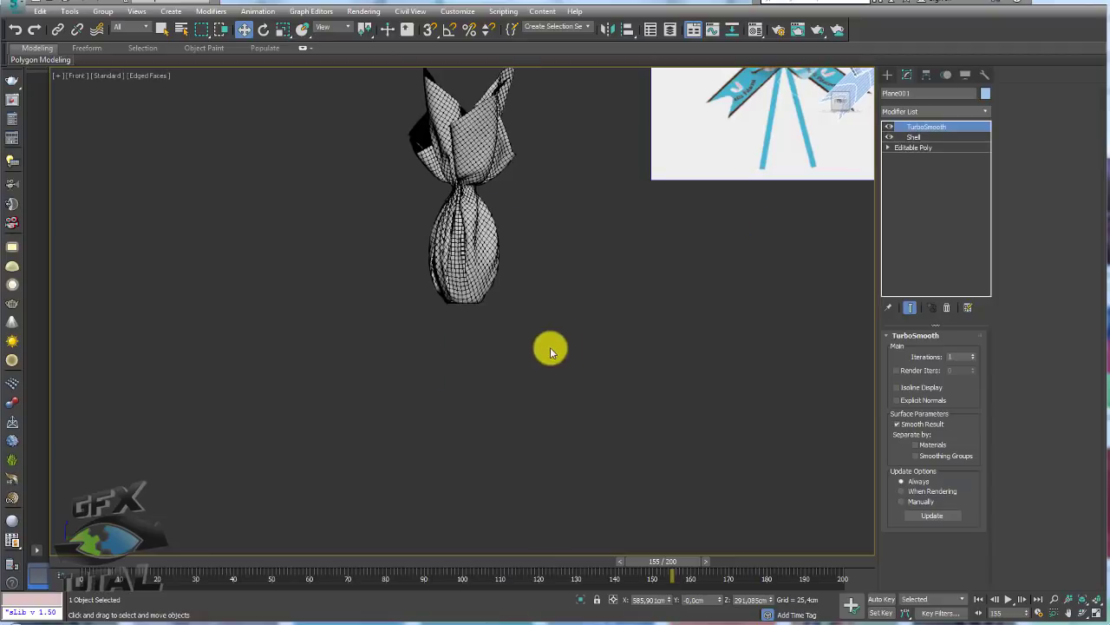
{"action": "scroll", "coordinate": [546, 347], "scroll_direction": "down", "scroll_amount": 2}
{"action": "left_click_drag", "start_coordinate": [797, 175], "coordinate": [491, 279]}
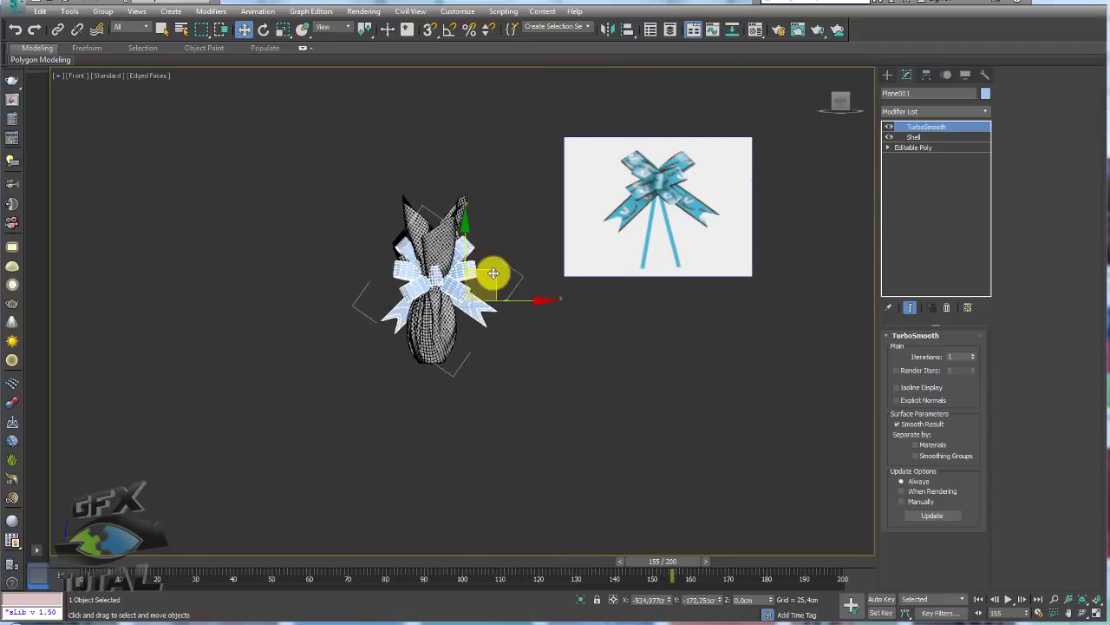
{"action": "key", "text": "e"}
{"action": "key", "text": "r"}
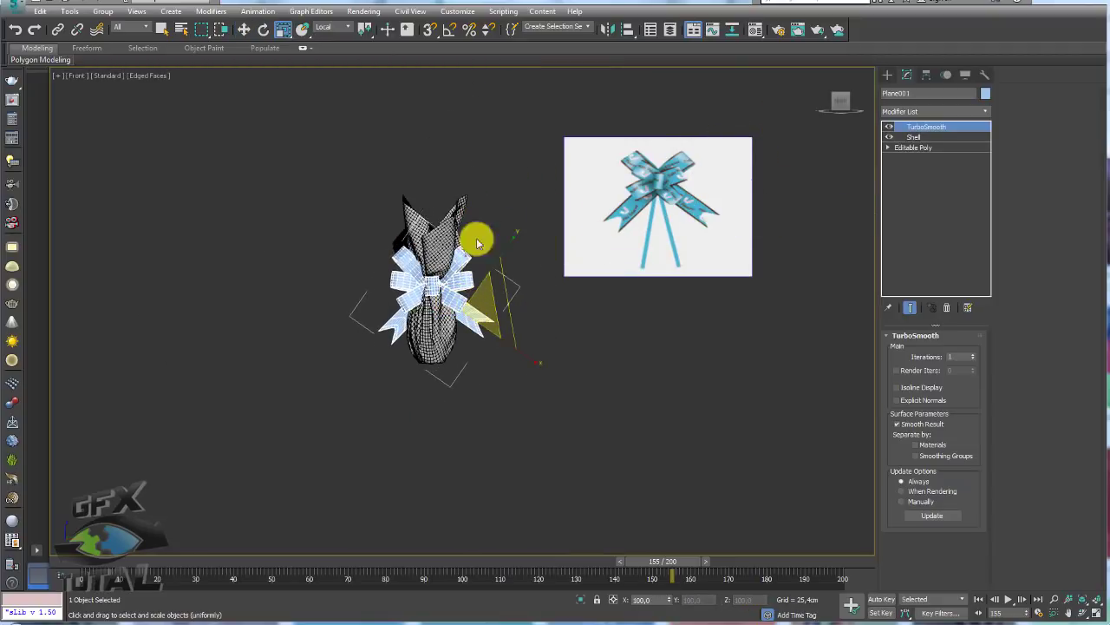
{"action": "left_click", "coordinate": [334, 26]}
{"action": "left_click", "coordinate": [325, 40]}
{"action": "scroll", "coordinate": [471, 303], "scroll_direction": "up", "scroll_amount": 4}
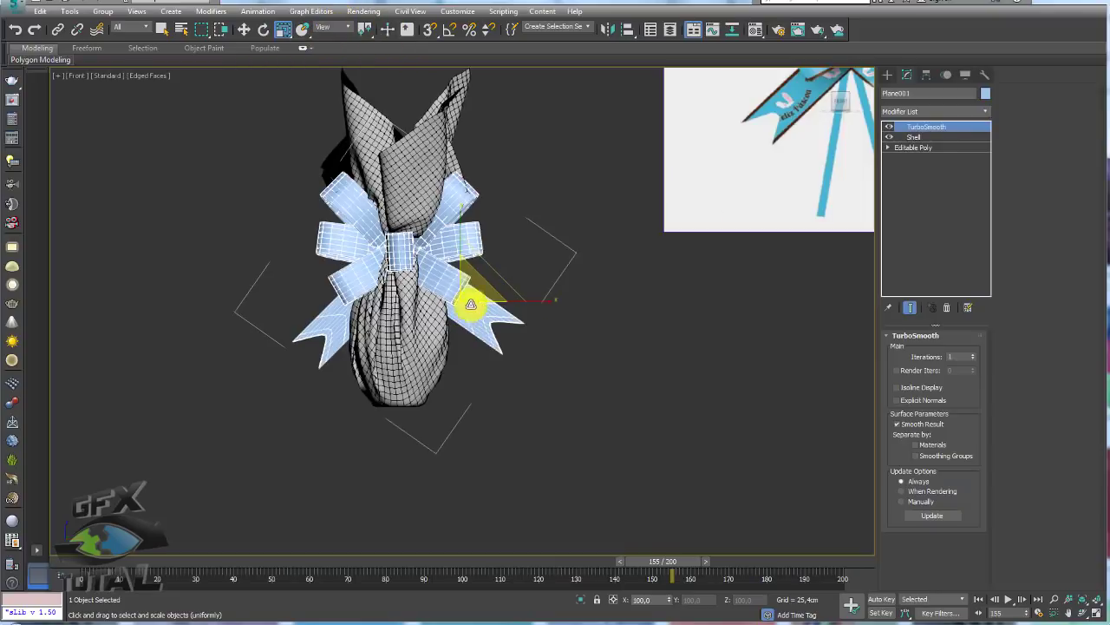
Move the bow's pivot to its centre and scale the bow down to fit the egg
{"action": "left_click", "coordinate": [927, 75]}
{"action": "left_click", "coordinate": [942, 157]}
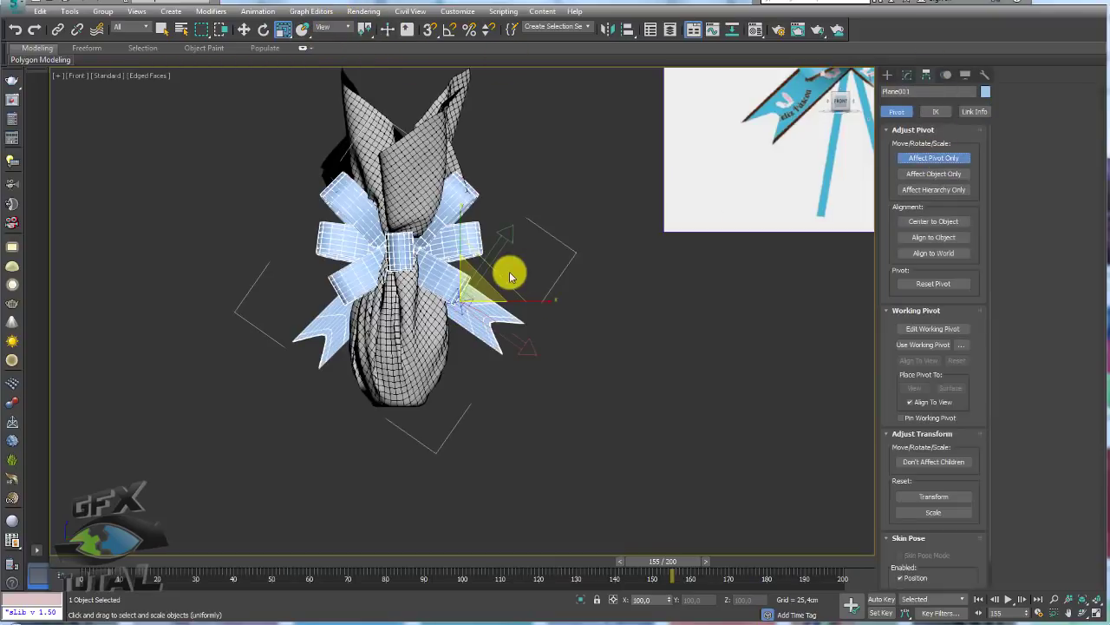
{"action": "key", "text": "w"}
{"action": "left_click_drag", "start_coordinate": [476, 282], "coordinate": [422, 221]}
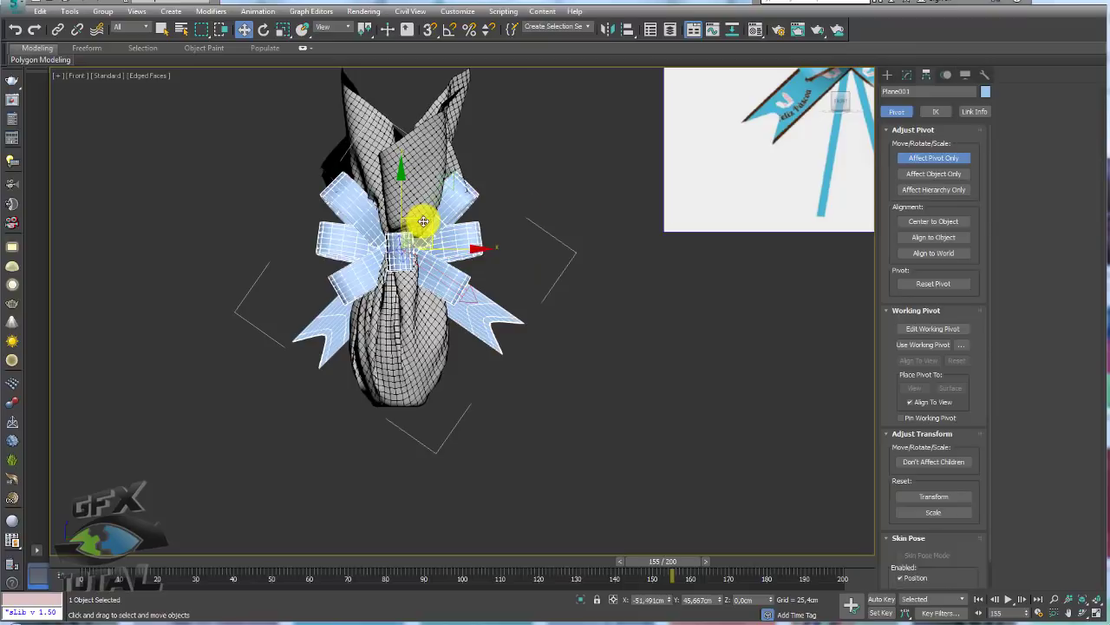
{"action": "left_click", "coordinate": [934, 158]}
{"action": "key", "text": "r"}
{"action": "left_click_drag", "start_coordinate": [420, 247], "coordinate": [424, 294]}
Raise the bow along Y onto the wrapper's gathered neck
{"action": "key", "text": "p"}
{"action": "mouse_move", "coordinate": [434, 290]}
{"action": "middle_mouse_down", "text": "alt"}
{"action": "mouse_move", "coordinate": [423, 260]}
{"action": "mouse_move", "coordinate": [453, 304]}
{"action": "middle_mouse_up", "text": "alt"}
{"action": "key", "text": "w"}
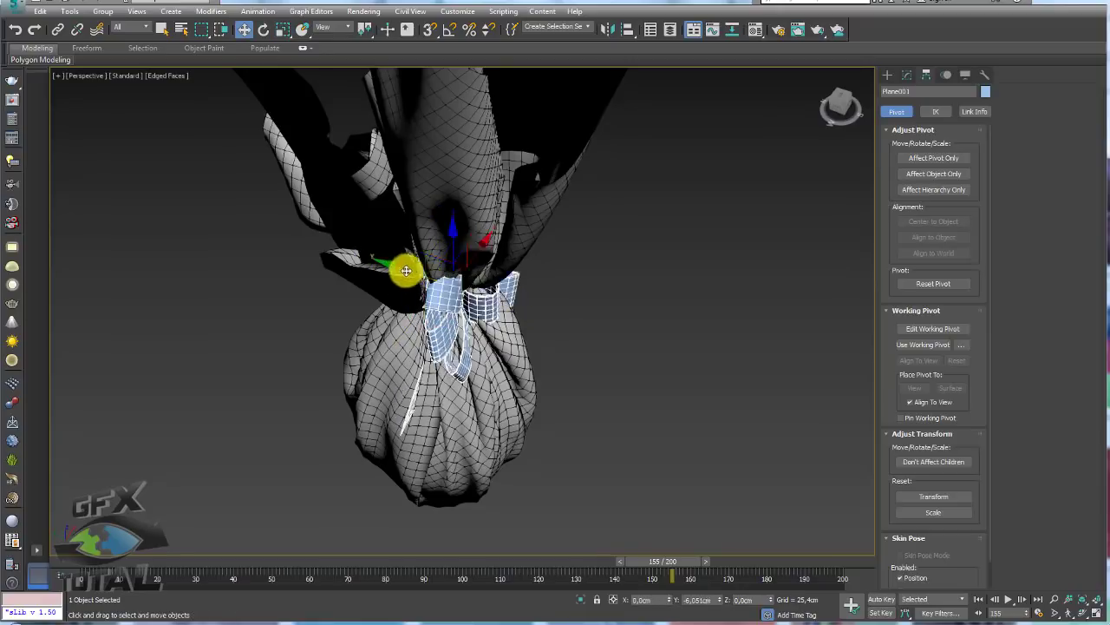
{"action": "mouse_move", "coordinate": [396, 268]}
{"action": "left_mouse_down"}
{"action": "mouse_move", "coordinate": [454, 283]}
{"action": "mouse_move", "coordinate": [426, 282]}
{"action": "left_mouse_up"}
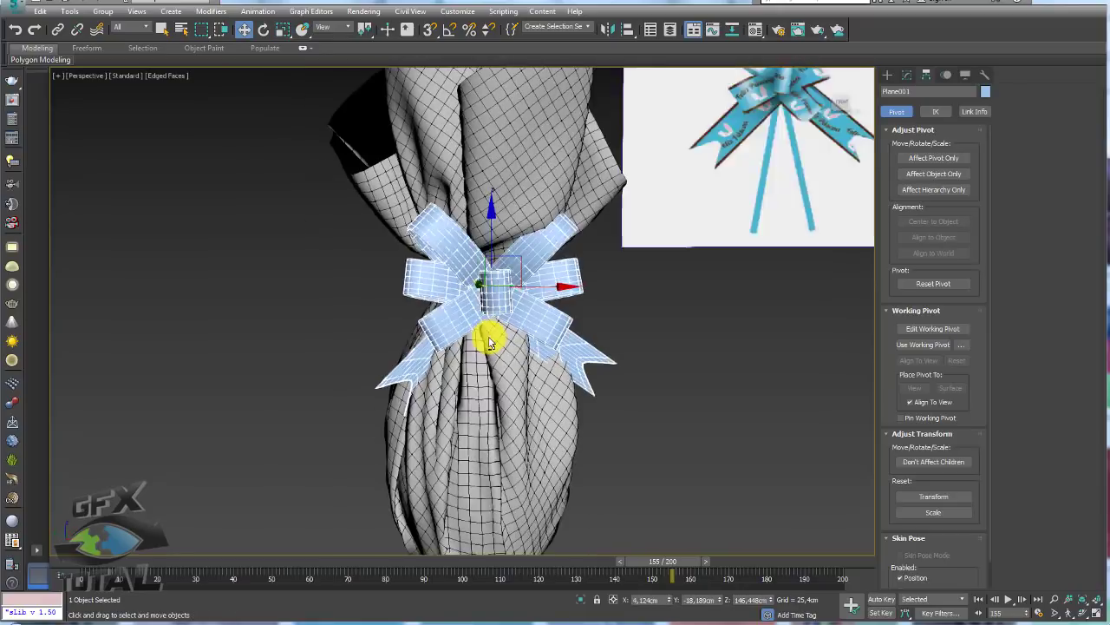
{"action": "mouse_move", "coordinate": [537, 383]}
{"action": "middle_mouse_down", "text": "alt"}
{"action": "mouse_move", "coordinate": [528, 290]}
{"action": "mouse_move", "coordinate": [585, 275]}
{"action": "mouse_move", "coordinate": [589, 235]}
{"action": "middle_mouse_up", "text": "alt"}
{"action": "scroll", "coordinate": [584, 275], "scroll_direction": "up", "scroll_amount": 5}
Reselect the bow, frame it front-on, and show its modifier stack
{"action": "left_click", "coordinate": [570, 129]}
{"action": "middle_click_drag", "start_coordinate": [570, 129], "coordinate": [587, 151], "text": "alt"}
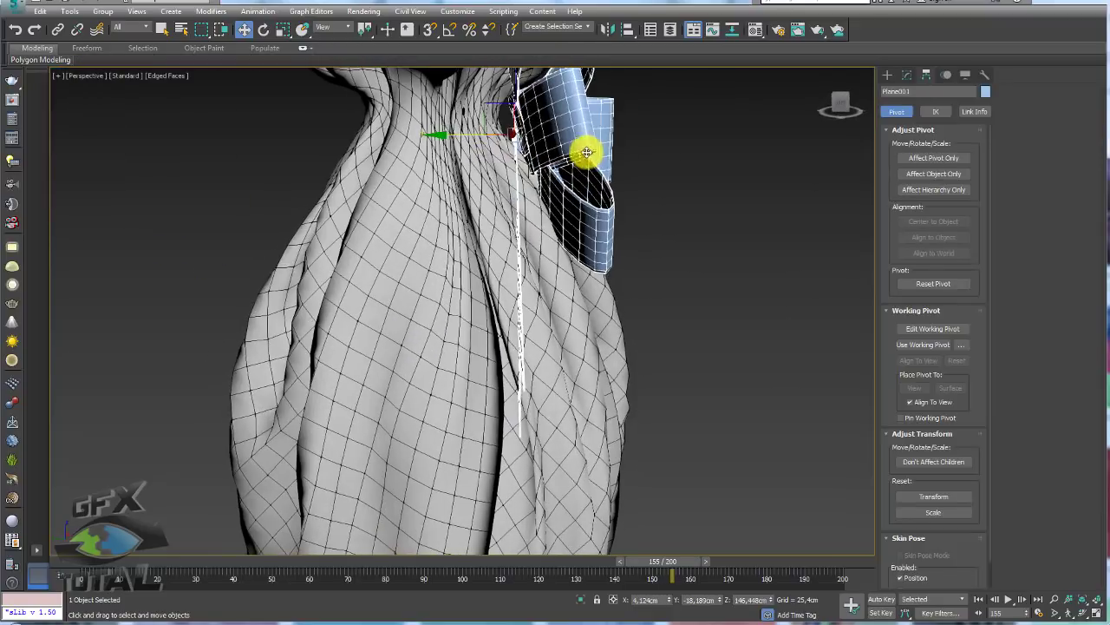
{"action": "middle_click_drag", "start_coordinate": [491, 110], "coordinate": [488, 84]}
{"action": "scroll", "coordinate": [532, 148], "scroll_direction": "down", "scroll_amount": 4}
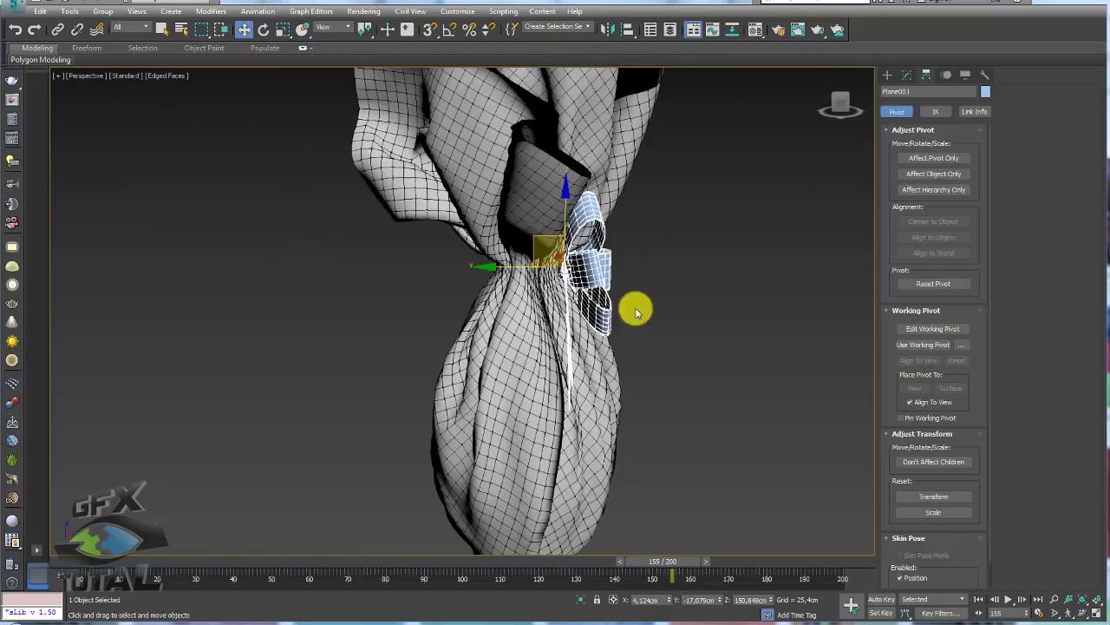
{"action": "middle_click_drag", "start_coordinate": [637, 307], "coordinate": [517, 270], "text": "alt"}
{"action": "middle_click_drag", "start_coordinate": [595, 291], "coordinate": [639, 292], "text": "alt"}
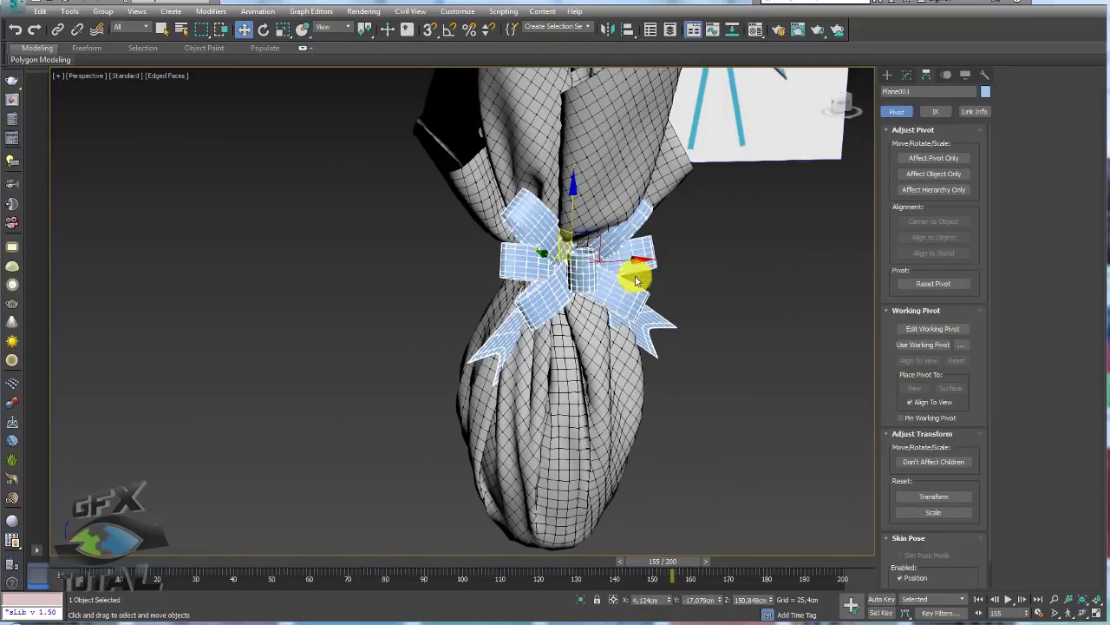
{"action": "left_click", "coordinate": [908, 74]}
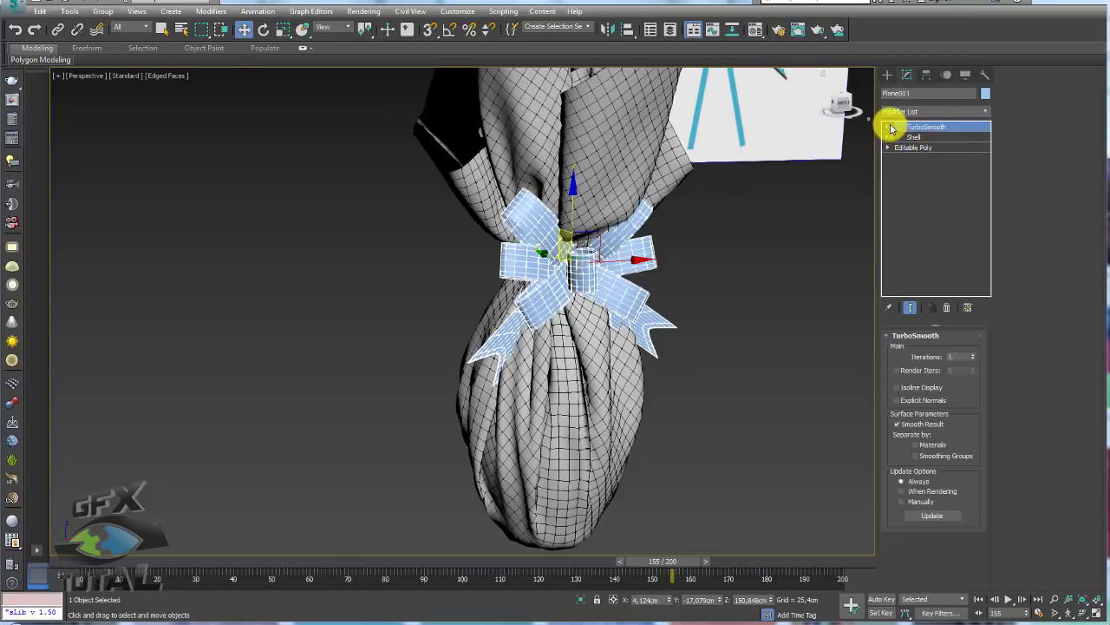
Turn off the TurboSmooth preview and select the bow's centre vertices
{"action": "left_click", "coordinate": [891, 127]}
{"action": "left_click", "coordinate": [889, 149]}
{"action": "left_click", "coordinate": [911, 158]}
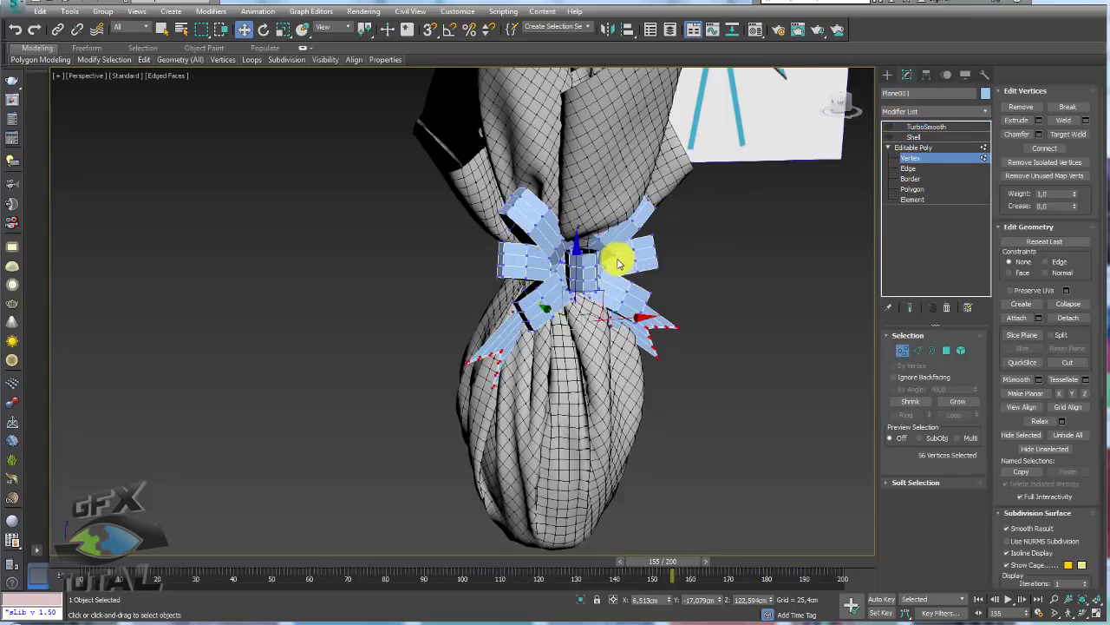
{"action": "mouse_move", "coordinate": [607, 255]}
{"action": "middle_mouse_down", "text": "alt"}
{"action": "mouse_move", "coordinate": [513, 255]}
{"action": "mouse_move", "coordinate": [597, 253]}
{"action": "middle_mouse_up", "text": "alt"}
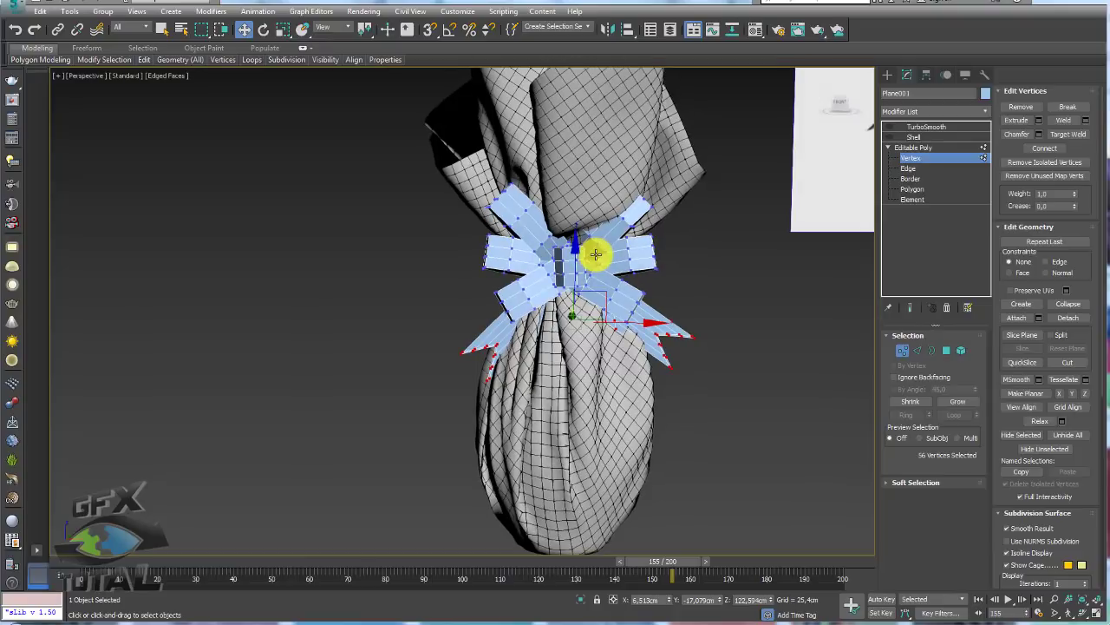
{"action": "key", "text": "f"}
{"action": "scroll", "coordinate": [393, 279], "scroll_direction": "up", "scroll_amount": 4}
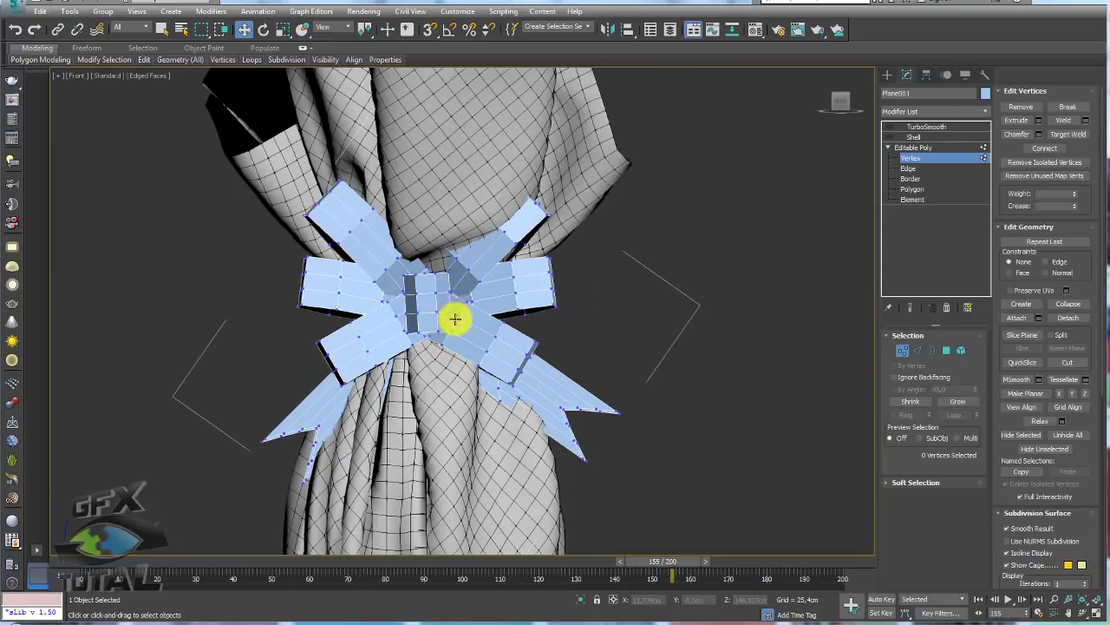
{"action": "left_click_drag", "start_coordinate": [414, 291], "coordinate": [464, 329]}
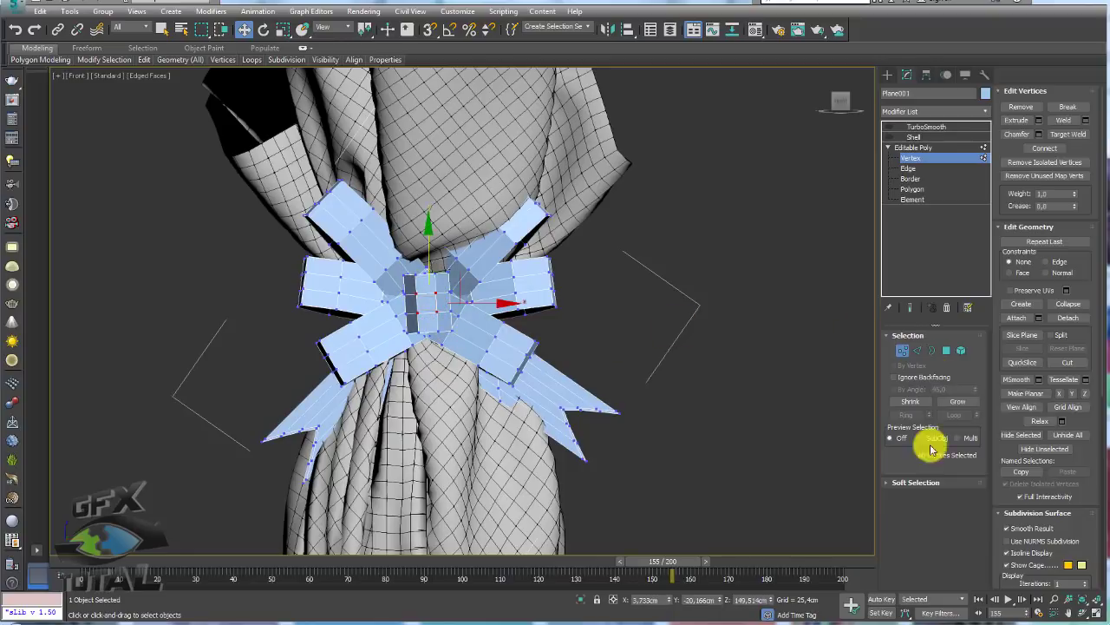
Enable soft selection with 82.296cm falloff and push the centre vertices back around the neck
{"action": "left_click", "coordinate": [911, 483]}
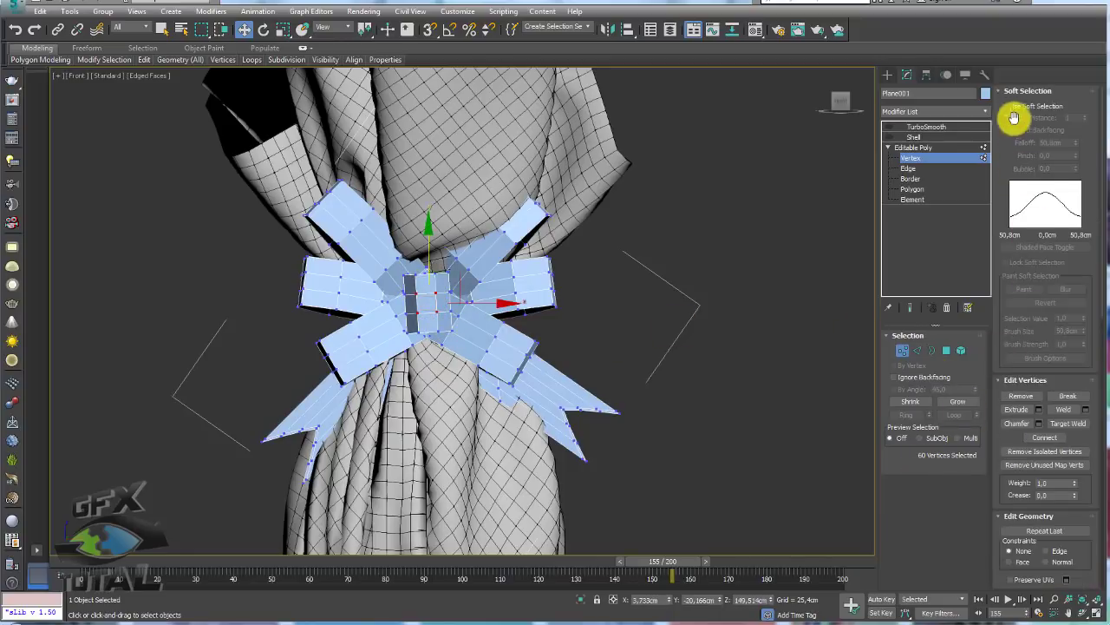
{"action": "left_click", "coordinate": [1006, 106]}
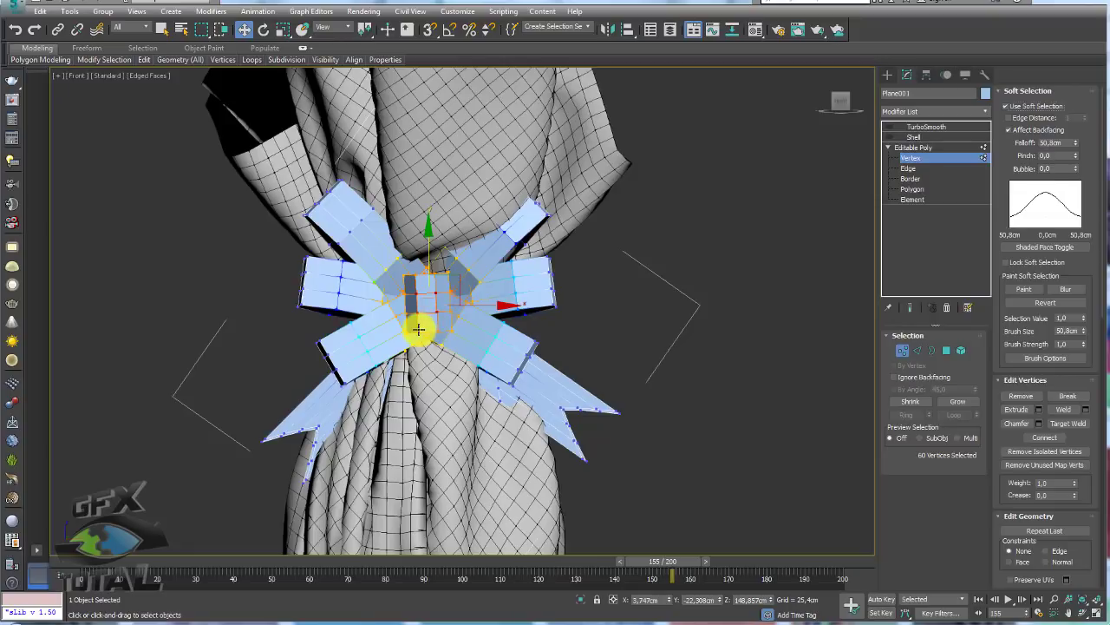
{"action": "mouse_move", "coordinate": [418, 330]}
{"action": "middle_mouse_down", "text": "alt"}
{"action": "mouse_move", "coordinate": [469, 344]}
{"action": "mouse_move", "coordinate": [497, 311]}
{"action": "middle_mouse_up", "text": "alt"}
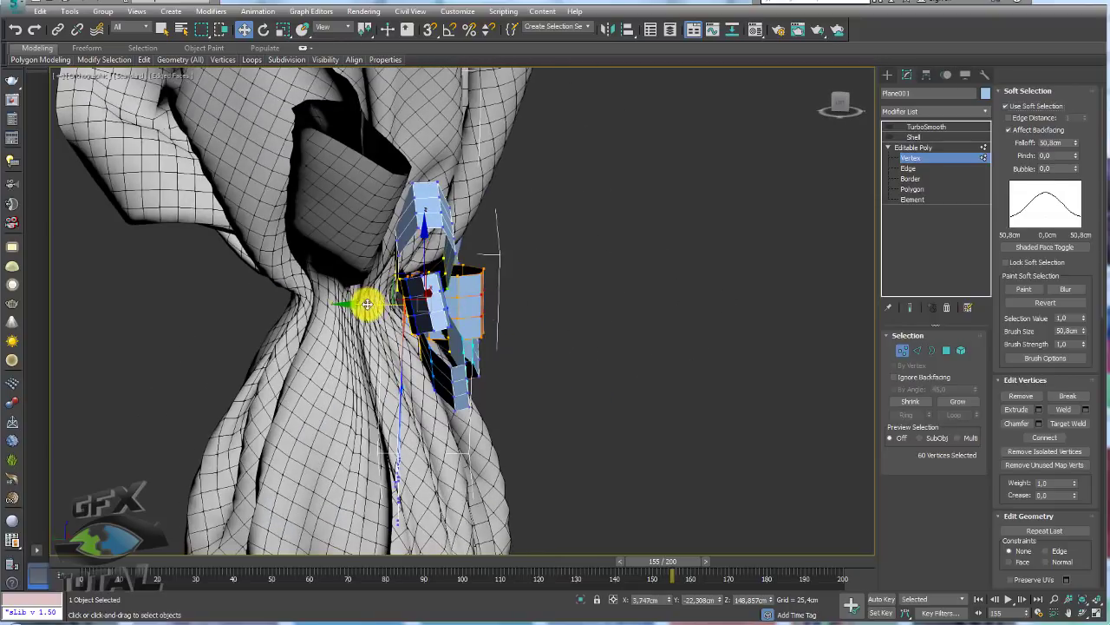
{"action": "mouse_move", "coordinate": [367, 303]}
{"action": "left_mouse_down"}
{"action": "mouse_move", "coordinate": [347, 307]}
{"action": "mouse_move", "coordinate": [553, 292]}
{"action": "mouse_move", "coordinate": [353, 305]}
{"action": "left_mouse_up"}
{"action": "left_click_drag", "start_coordinate": [1071, 146], "coordinate": [1078, 99]}
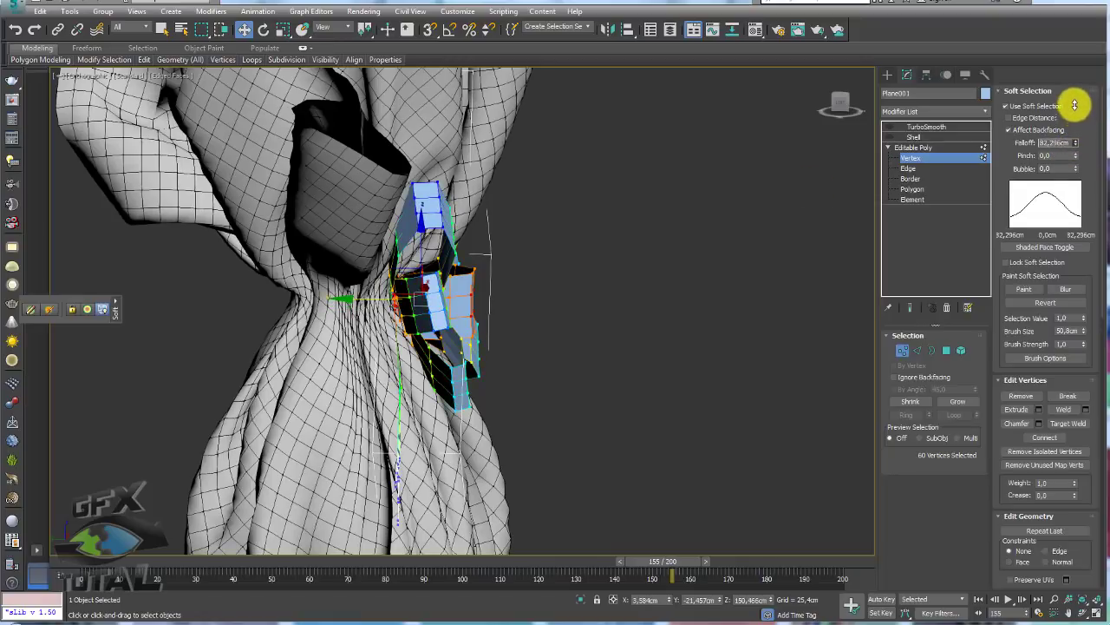
{"action": "left_click_drag", "start_coordinate": [347, 298], "coordinate": [340, 301]}
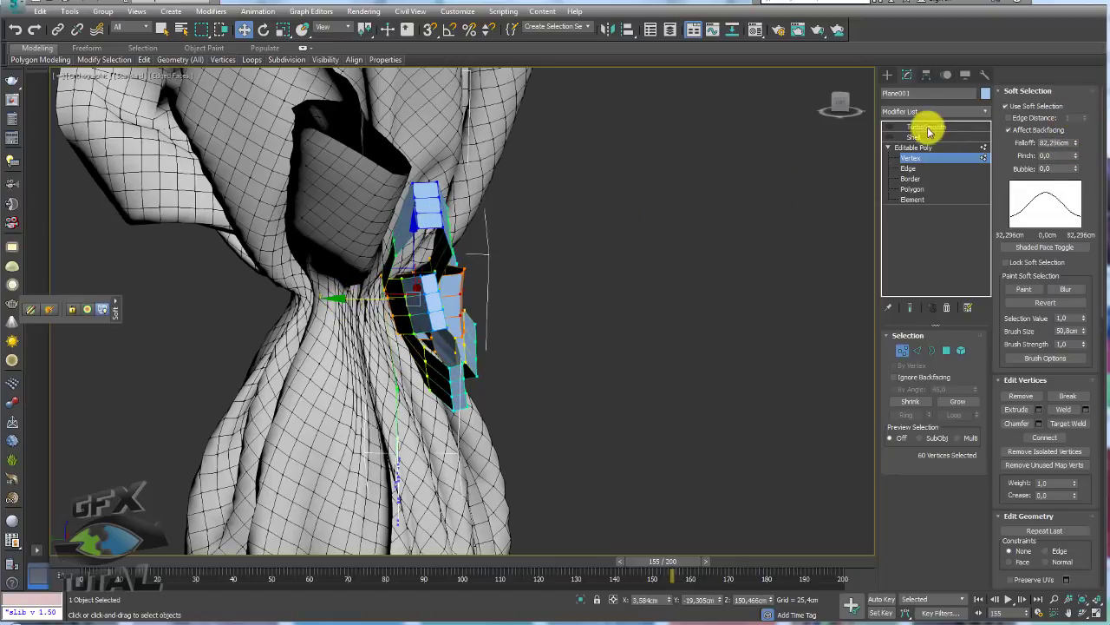
Nudge the whole bow sideways, then select the lower-right ribbon tail tips
{"action": "left_click", "coordinate": [915, 147]}
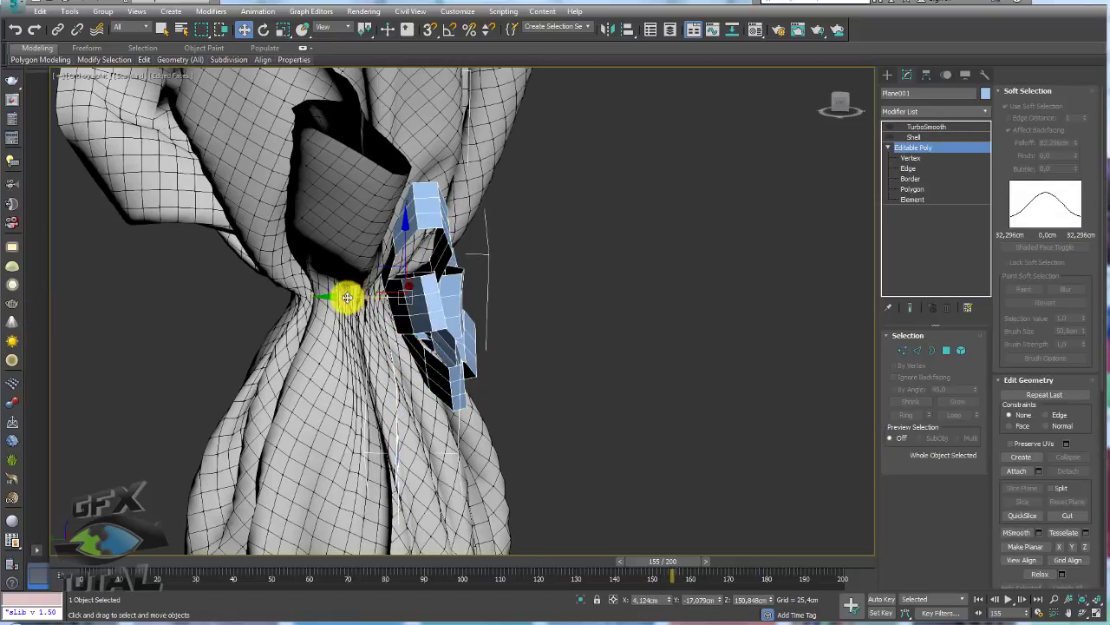
{"action": "left_click_drag", "start_coordinate": [345, 295], "coordinate": [388, 303]}
{"action": "left_click", "coordinate": [912, 158]}
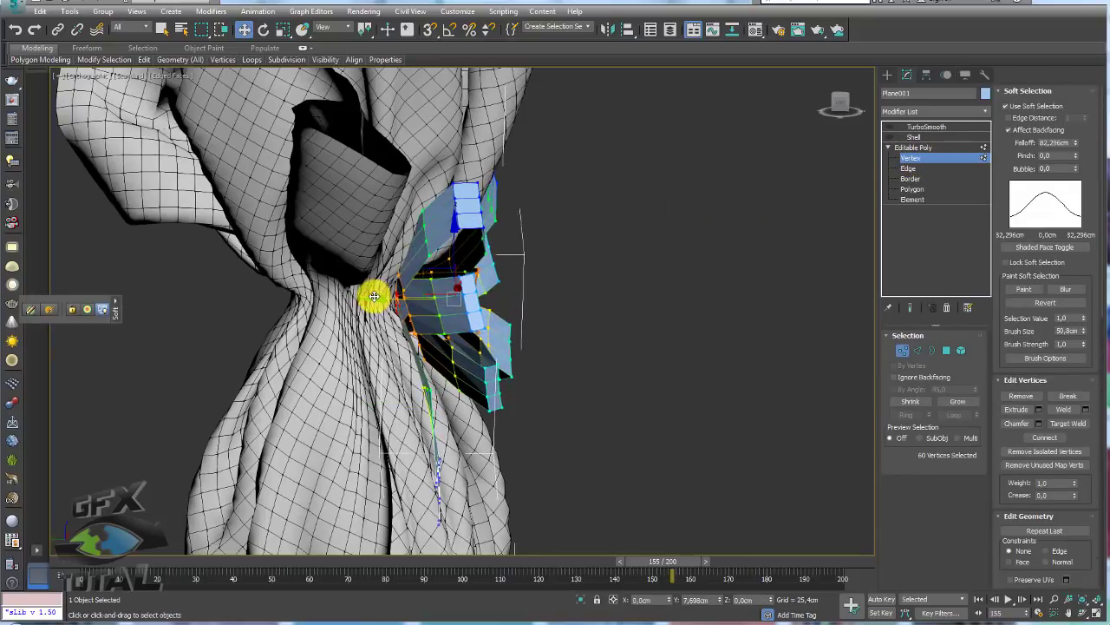
{"action": "mouse_move", "coordinate": [372, 297]}
{"action": "middle_mouse_down", "text": "alt"}
{"action": "mouse_move", "coordinate": [451, 315]}
{"action": "mouse_move", "coordinate": [339, 312]}
{"action": "mouse_move", "coordinate": [446, 390]}
{"action": "mouse_move", "coordinate": [654, 416]}
{"action": "middle_mouse_up", "text": "alt"}
{"action": "left_click_drag", "start_coordinate": [586, 322], "coordinate": [585, 323]}
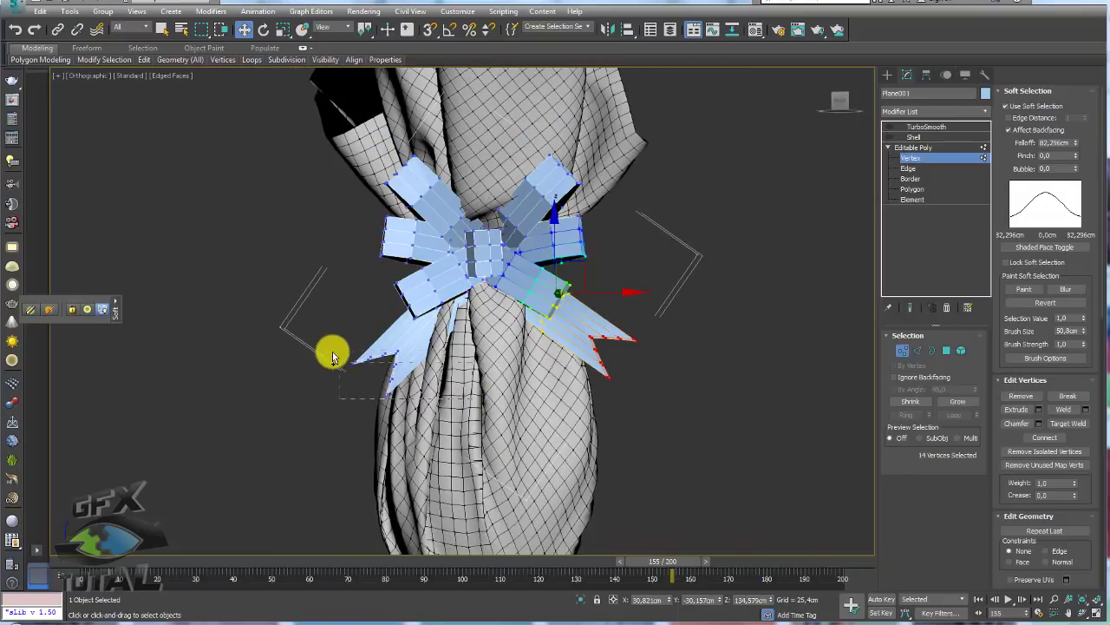
Add the other ribbon tail tips and rotate the soft-selected bow loops
{"action": "left_click_drag", "start_coordinate": [332, 355], "coordinate": [335, 358], "text": "ctrl"}
{"action": "mouse_move", "coordinate": [396, 377]}
{"action": "middle_mouse_down", "text": "alt"}
{"action": "mouse_move", "coordinate": [486, 311]}
{"action": "mouse_move", "coordinate": [462, 440]}
{"action": "mouse_move", "coordinate": [409, 387]}
{"action": "mouse_move", "coordinate": [490, 395]}
{"action": "middle_mouse_up", "text": "alt"}
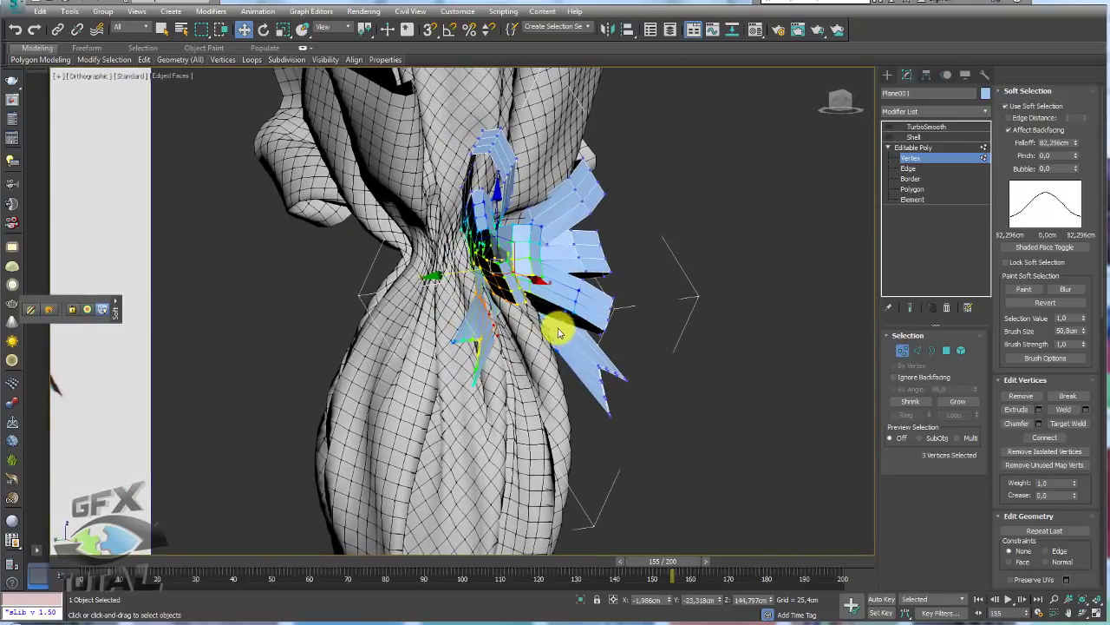
{"action": "key", "text": "e"}
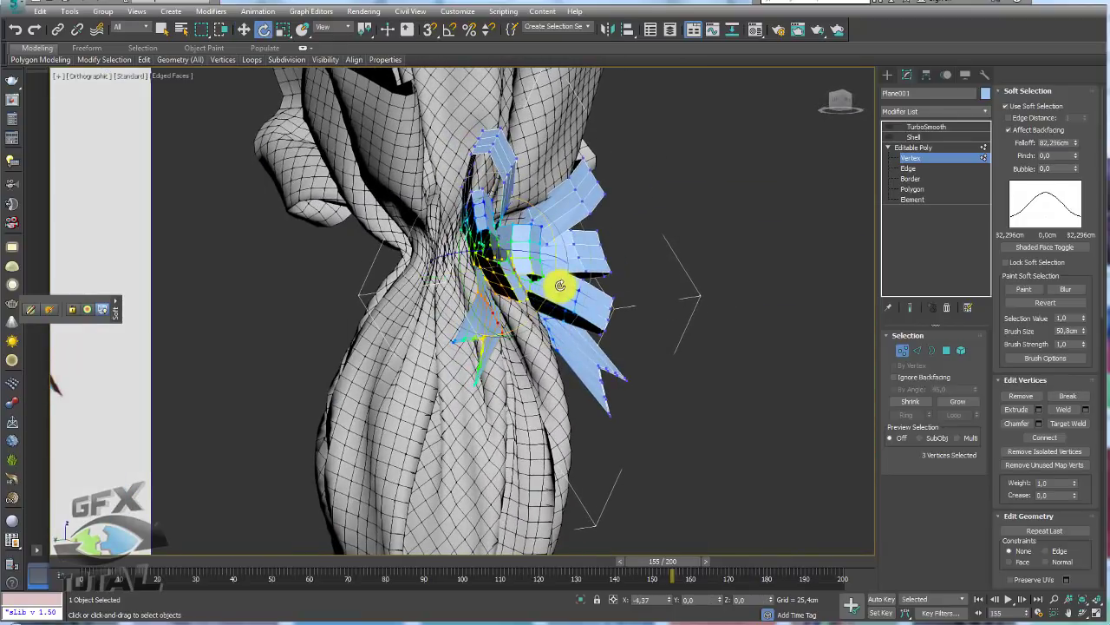
{"action": "middle_click_drag", "start_coordinate": [550, 289], "coordinate": [589, 392], "text": "alt"}
{"action": "mouse_move", "coordinate": [560, 325]}
{"action": "middle_mouse_down", "text": "alt"}
{"action": "mouse_move", "coordinate": [575, 385]}
{"action": "mouse_move", "coordinate": [510, 303]}
{"action": "middle_mouse_up", "text": "alt"}
{"action": "left_click_drag", "start_coordinate": [504, 309], "coordinate": [503, 305]}
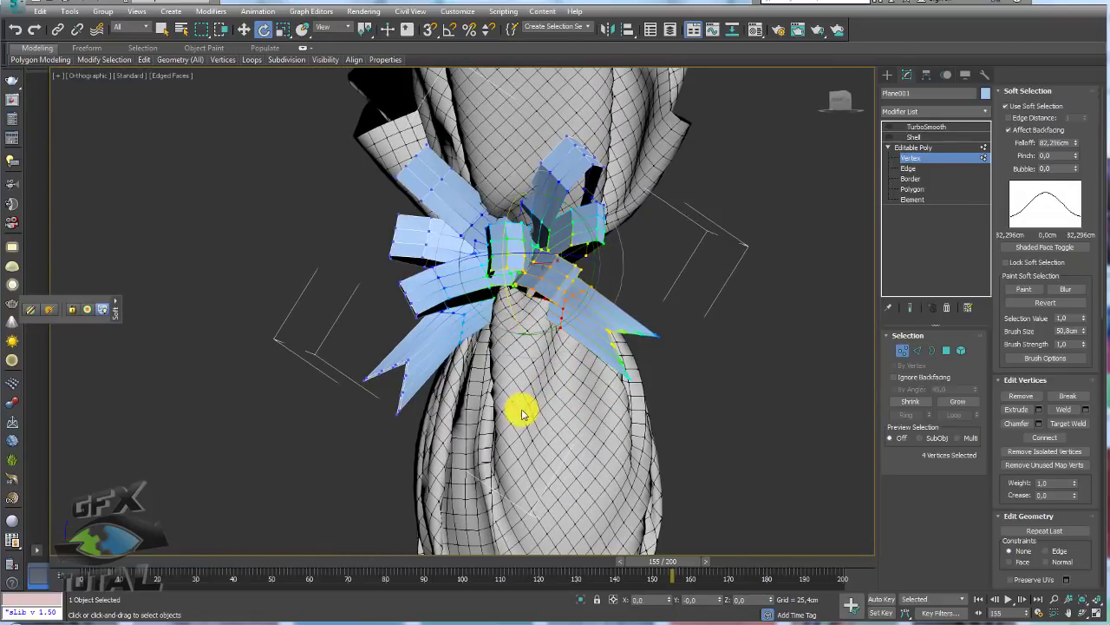
Scale the vertices near the bow centre and reposition a single bow vertex
{"action": "left_click", "coordinate": [484, 309], "text": "alt"}
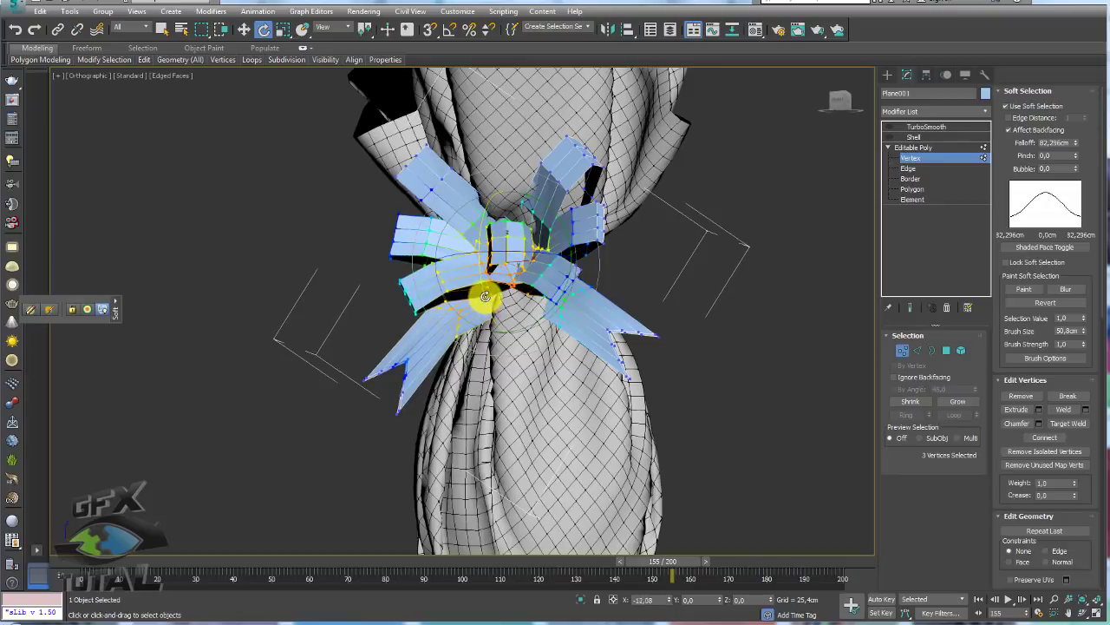
{"action": "key", "text": "r"}
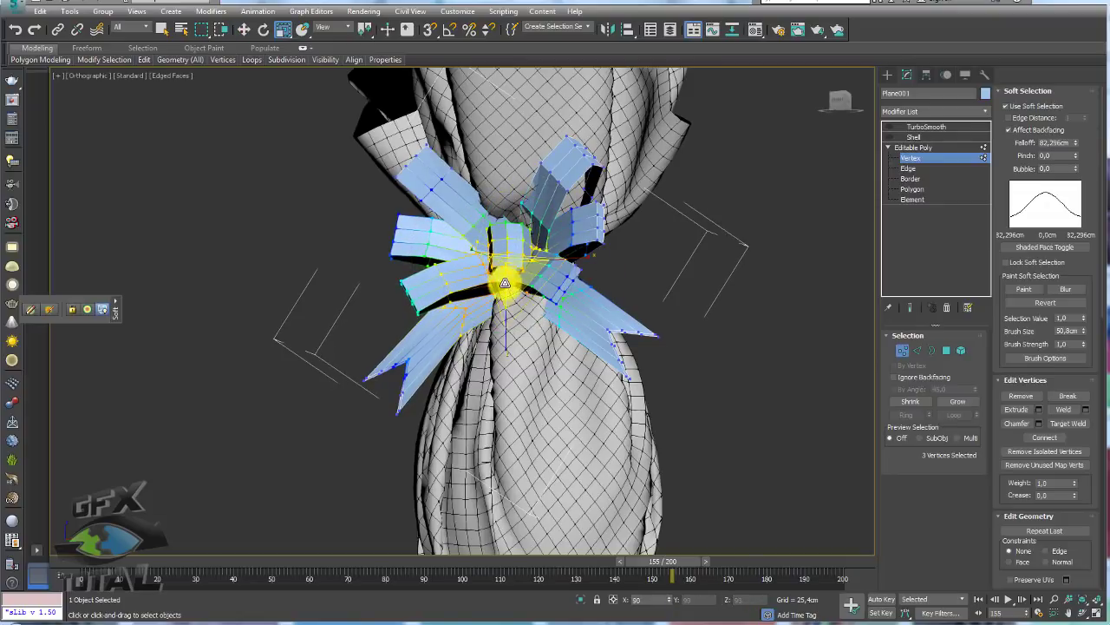
{"action": "key", "text": "w"}
{"action": "left_click", "coordinate": [526, 268]}
{"action": "mouse_move", "coordinate": [526, 268]}
{"action": "middle_mouse_down", "text": "alt"}
{"action": "mouse_move", "coordinate": [515, 302]}
{"action": "mouse_move", "coordinate": [558, 248]}
{"action": "middle_mouse_up", "text": "alt"}
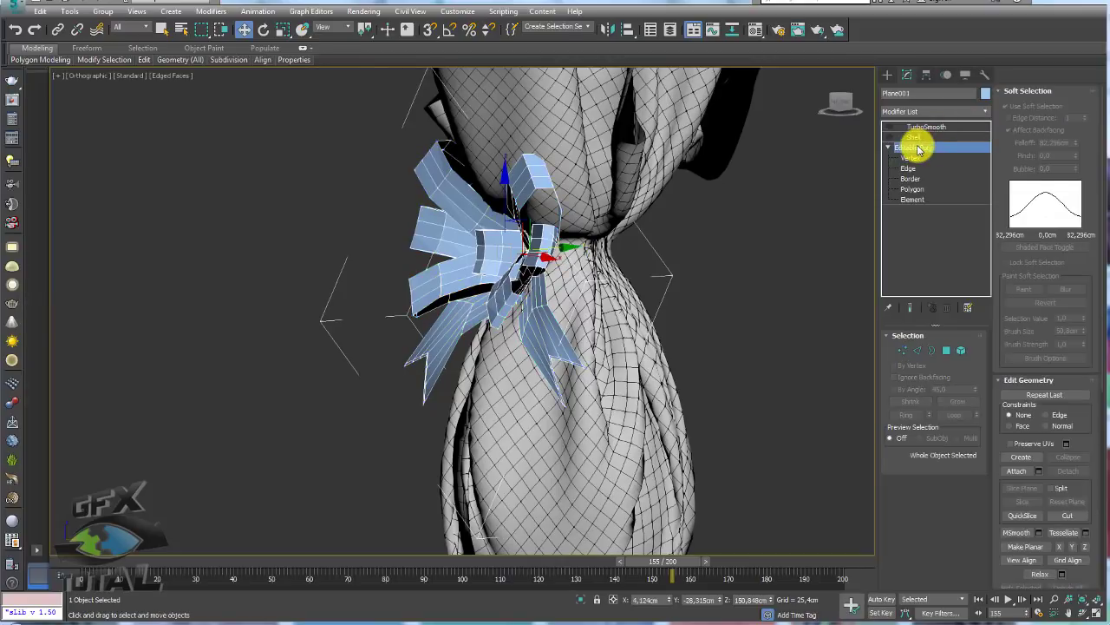
Turn off Use Soft Selection and return the bow to Editable Poly object level
{"action": "left_click", "coordinate": [911, 158]}
{"action": "left_click", "coordinate": [1012, 109]}
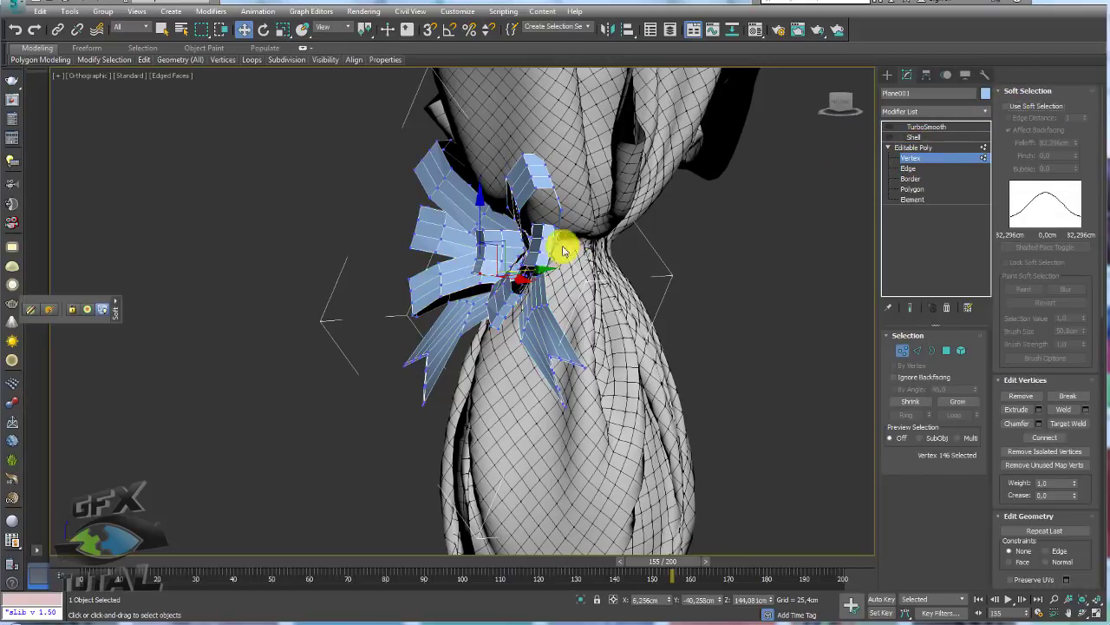
{"action": "left_click", "coordinate": [913, 148]}
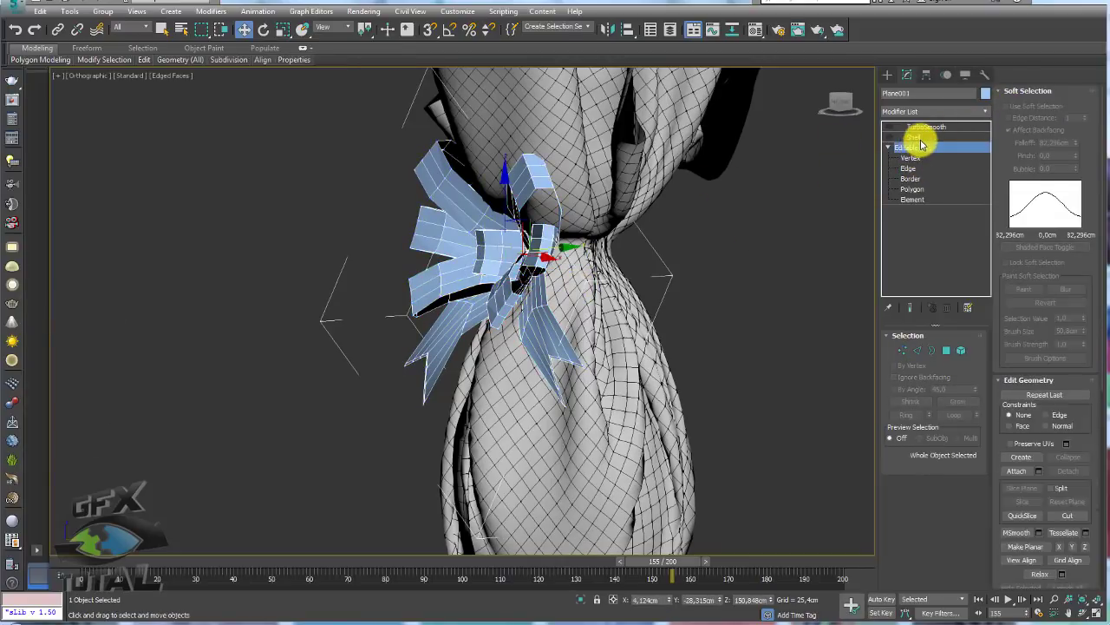
Select the embalagem wrapper and enter its vertex level
{"action": "left_click", "coordinate": [615, 272]}
{"action": "scroll", "coordinate": [616, 272], "scroll_direction": "up", "scroll_amount": 2}
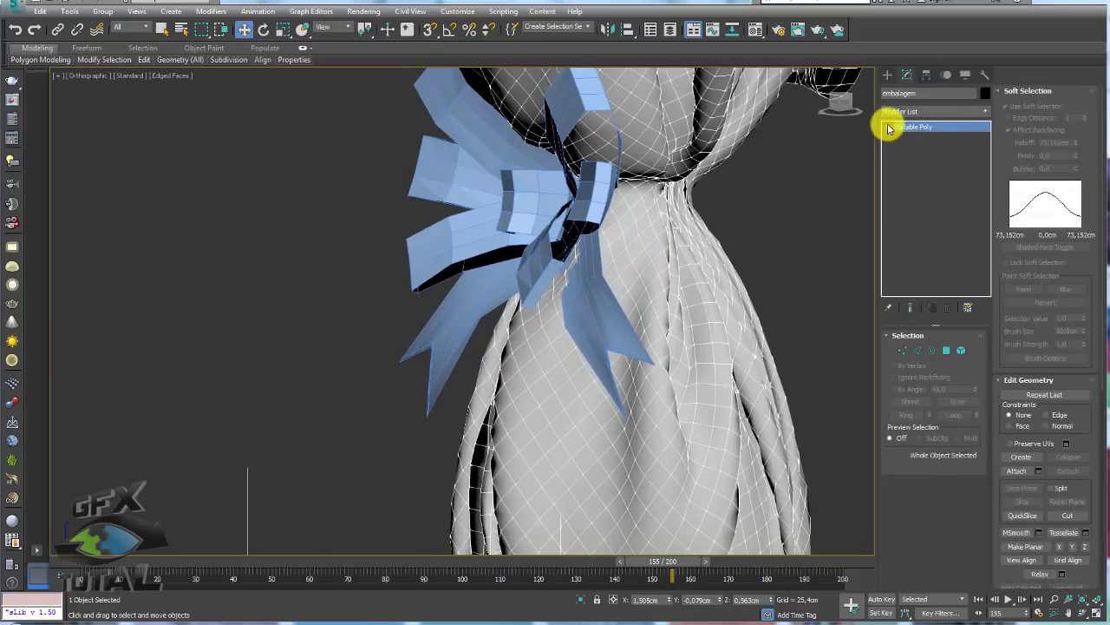
{"action": "left_click", "coordinate": [887, 128]}
{"action": "left_click", "coordinate": [910, 137]}
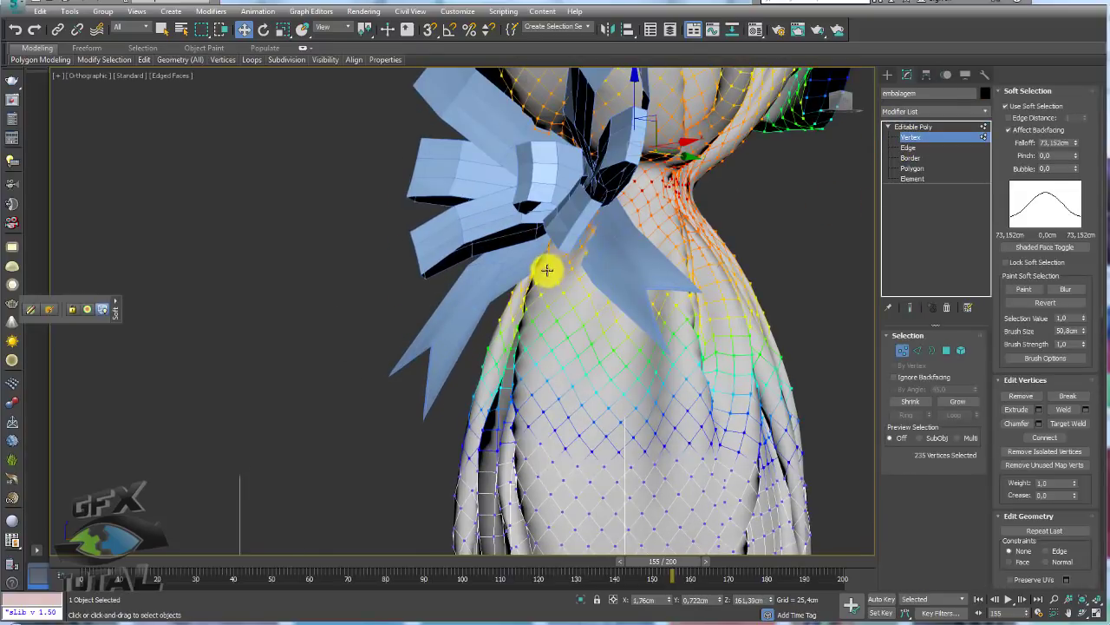
Reshape the wrapper's neck vertices with a 32.187cm soft-selection falloff, then exit Vertex level
{"action": "left_click", "coordinate": [582, 276]}
{"action": "middle_click_drag", "start_coordinate": [587, 280], "coordinate": [677, 248], "text": "alt"}
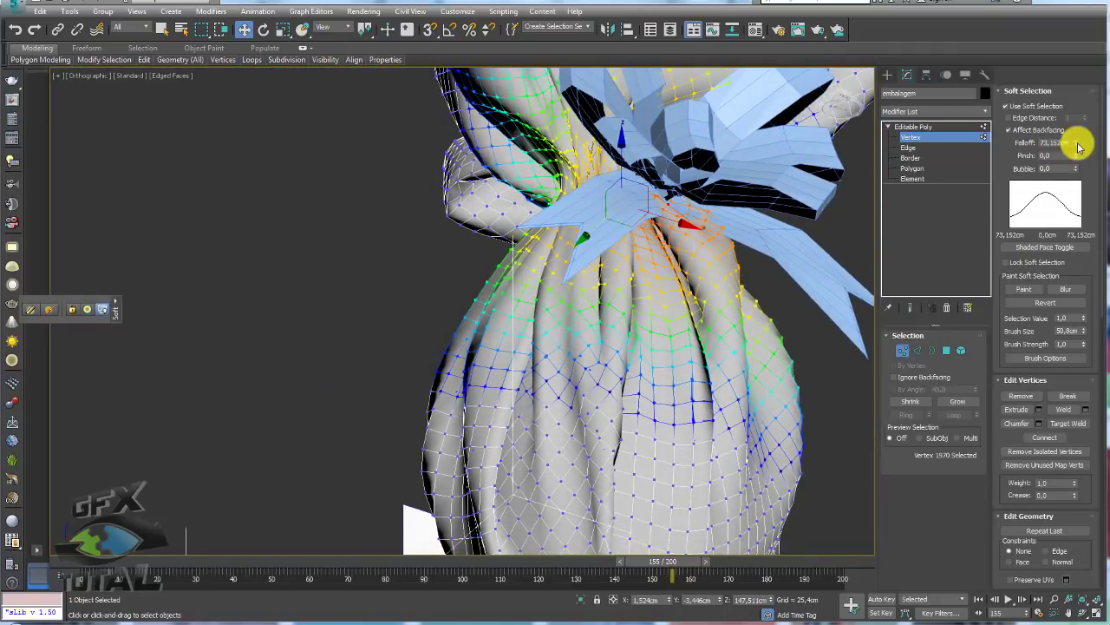
{"action": "left_click_drag", "start_coordinate": [1079, 147], "coordinate": [1072, 179]}
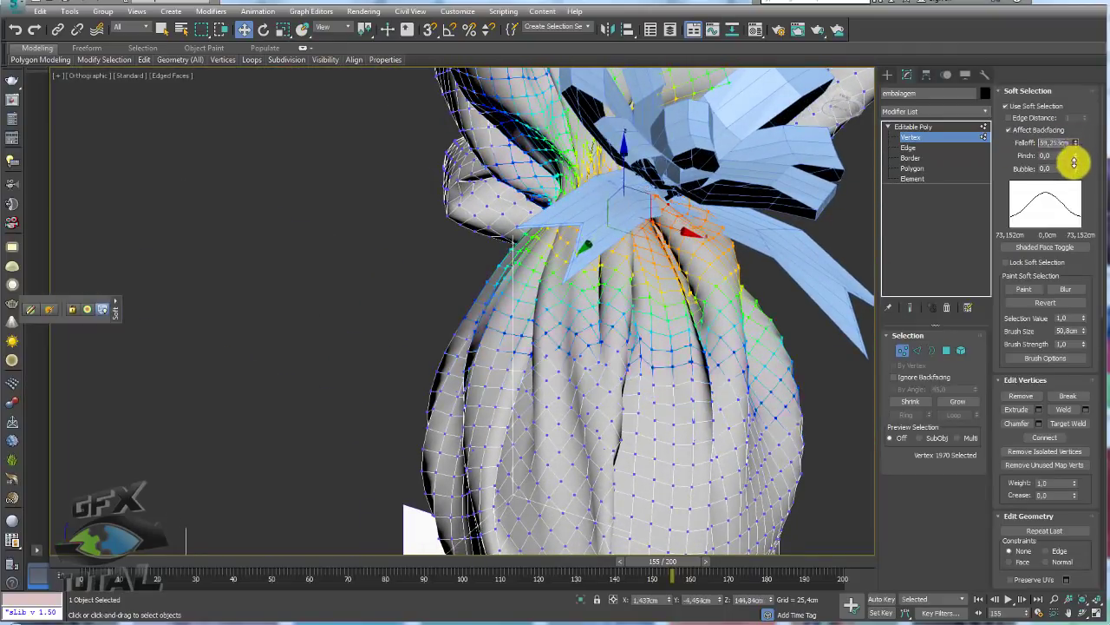
{"action": "mouse_move", "coordinate": [677, 186]}
{"action": "middle_mouse_down", "text": "alt"}
{"action": "mouse_move", "coordinate": [659, 215]}
{"action": "mouse_move", "coordinate": [665, 258]}
{"action": "mouse_move", "coordinate": [567, 320]}
{"action": "mouse_move", "coordinate": [659, 324]}
{"action": "mouse_move", "coordinate": [692, 357]}
{"action": "mouse_move", "coordinate": [742, 299]}
{"action": "middle_mouse_up", "text": "alt"}
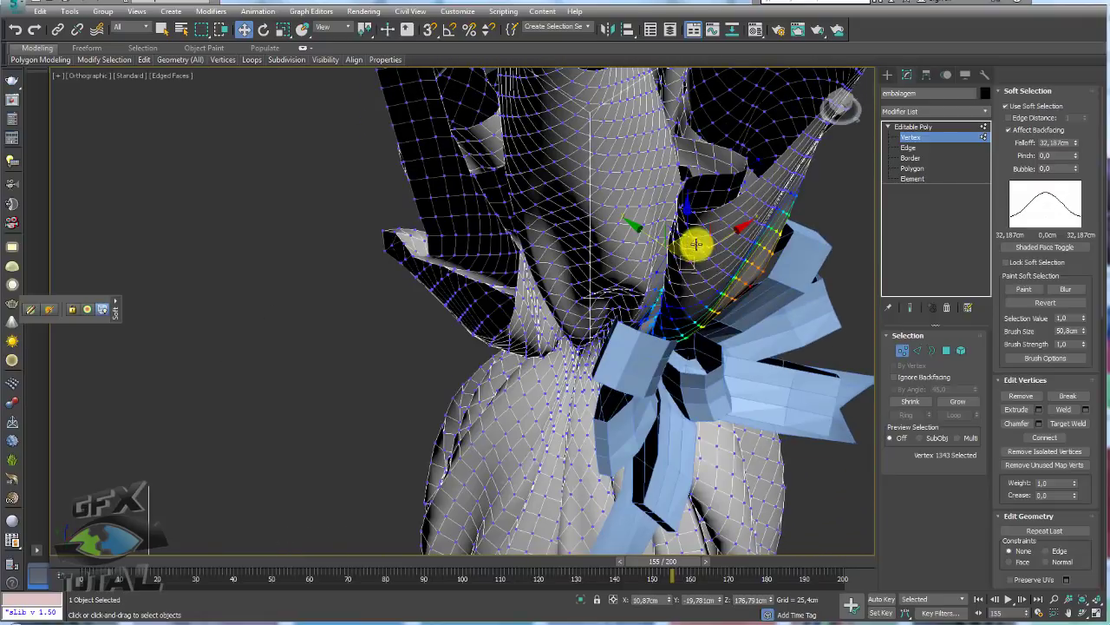
{"action": "left_click", "coordinate": [913, 126]}
{"action": "middle_click_drag", "start_coordinate": [720, 209], "coordinate": [684, 231], "text": "alt"}
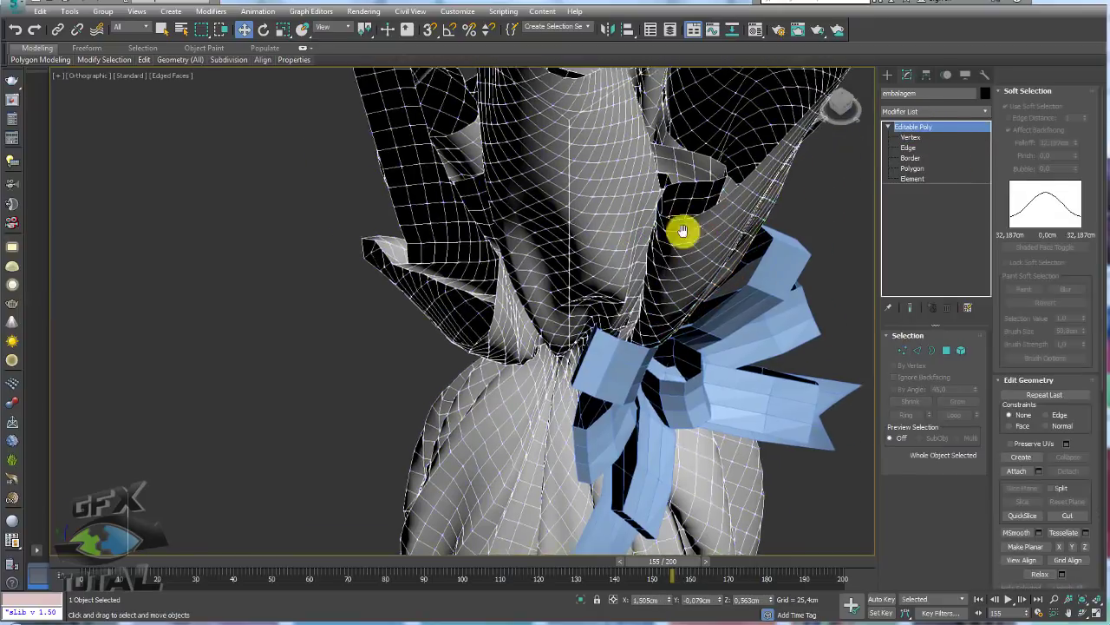
{"action": "scroll", "coordinate": [683, 230], "scroll_direction": "down", "scroll_amount": 5}
Zoom out to the whole bag and drag embalagem (1).jpg onto the reference image plane
{"action": "middle_click_drag", "start_coordinate": [640, 292], "coordinate": [607, 387], "text": "alt"}
{"action": "scroll", "coordinate": [607, 387], "scroll_direction": "down", "scroll_amount": 5}
{"action": "scroll", "coordinate": [589, 326], "scroll_direction": "down", "scroll_amount": 2}
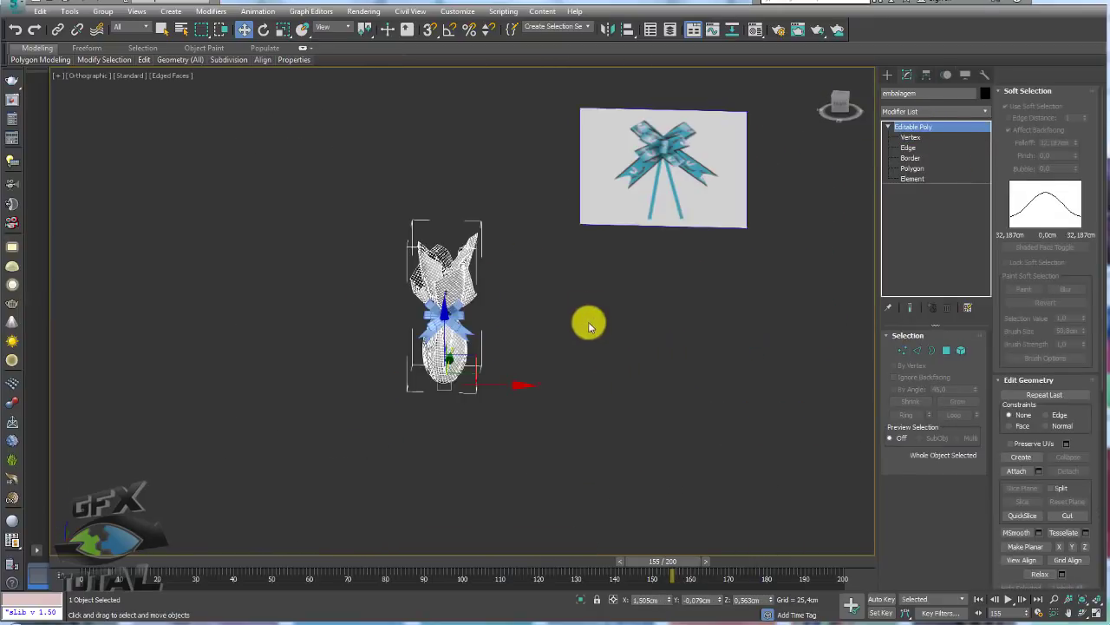
{"action": "middle_click_drag", "start_coordinate": [589, 326], "coordinate": [623, 303], "text": "alt"}
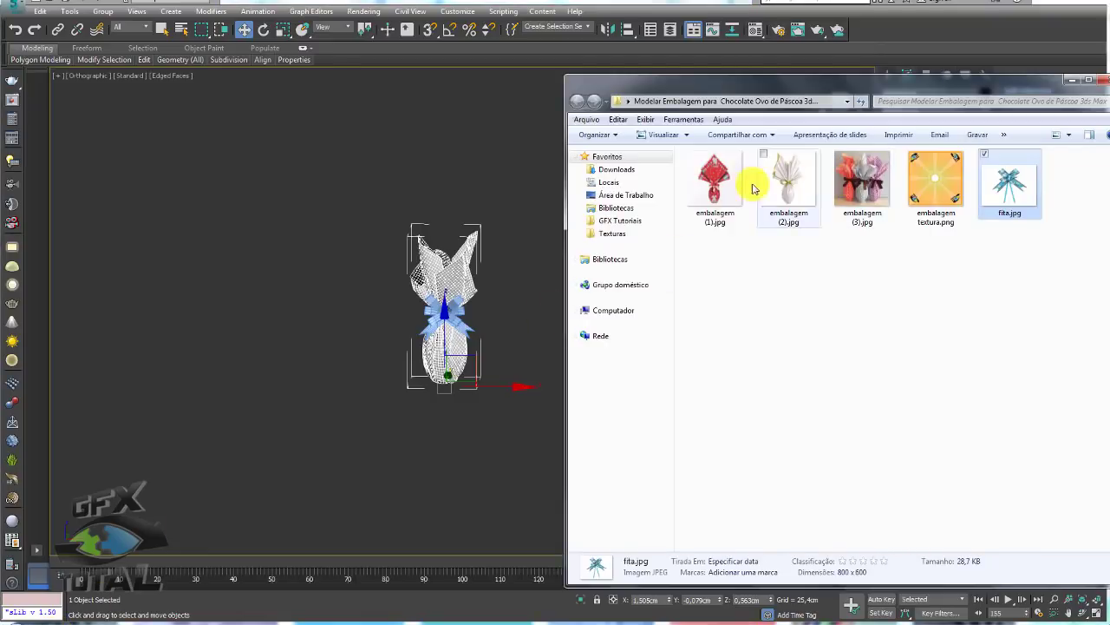
{"action": "left_click_drag", "start_coordinate": [713, 182], "coordinate": [623, 245]}
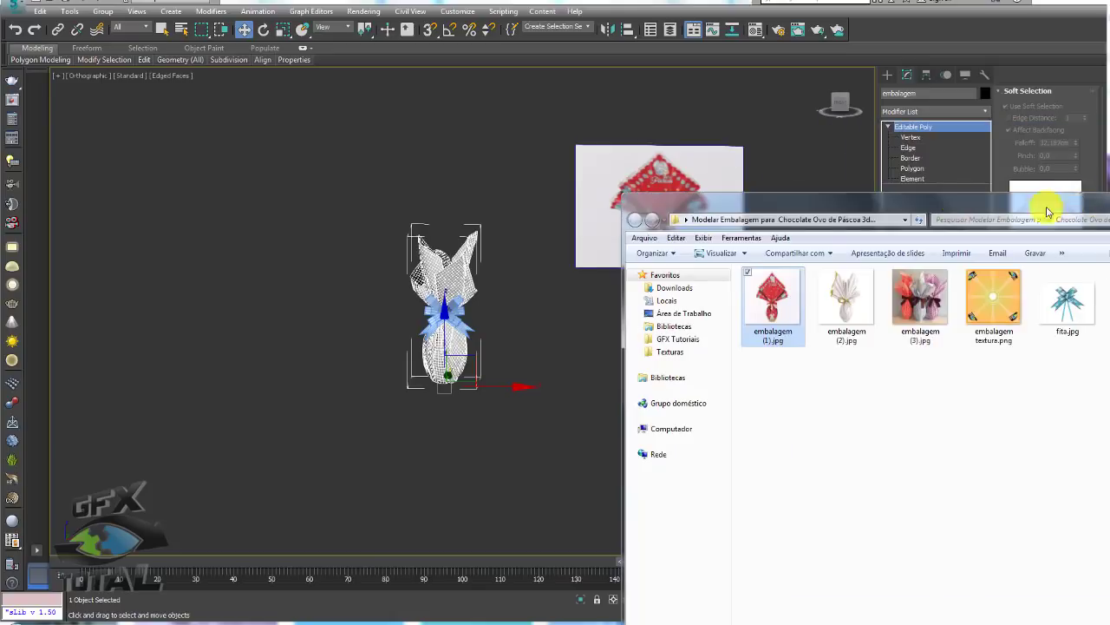
{"action": "left_click_drag", "start_coordinate": [1047, 212], "coordinate": [932, 209]}
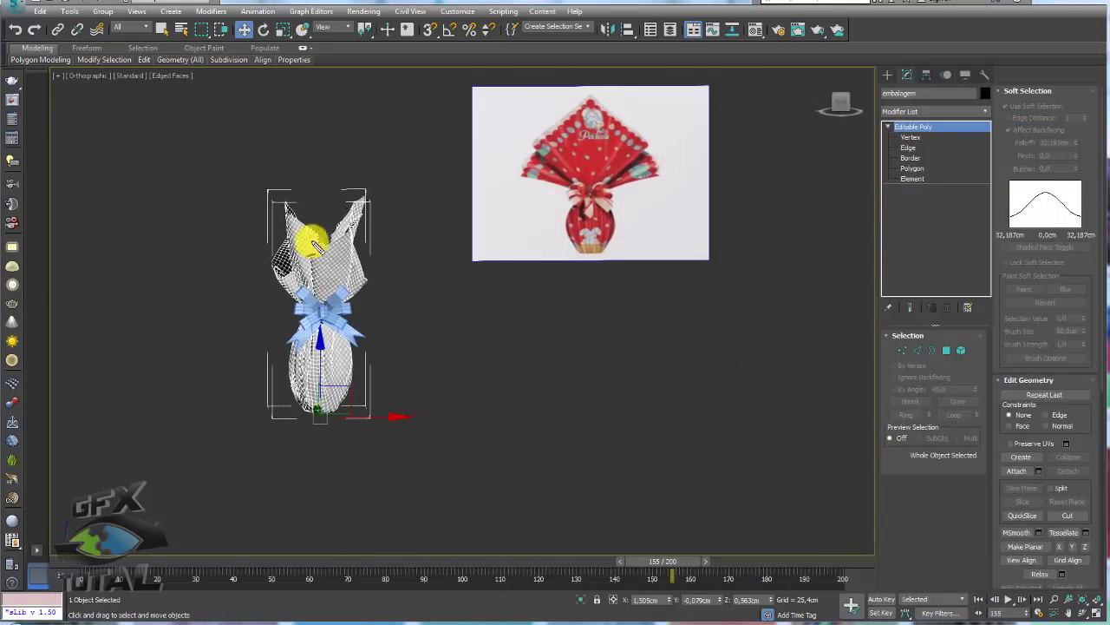
{"action": "left_click_drag", "start_coordinate": [369, 188], "coordinate": [256, 277]}
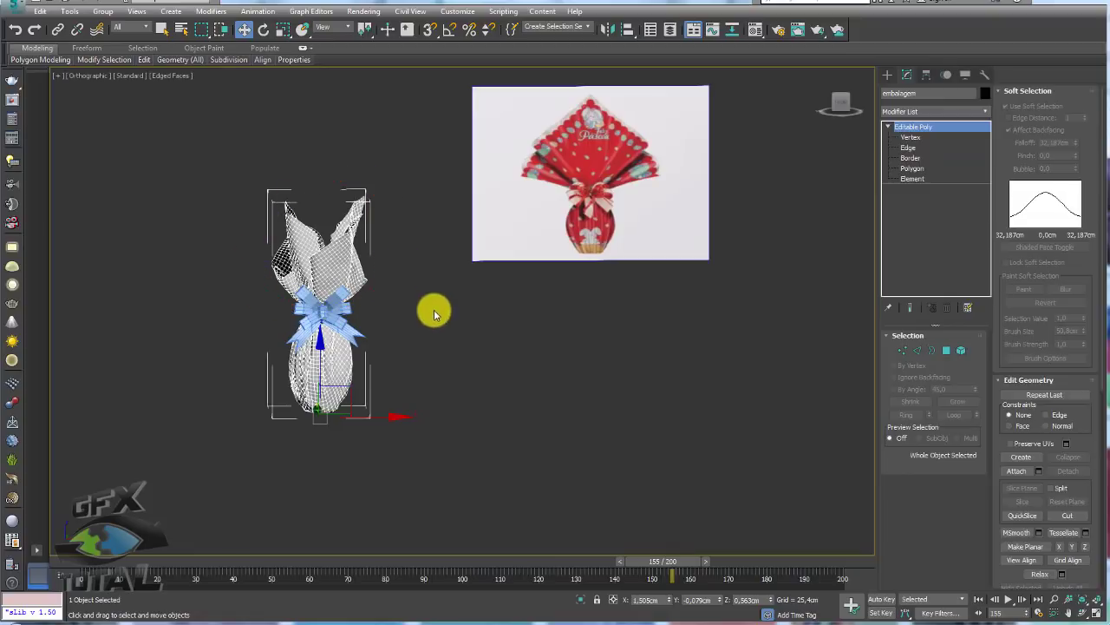
Create a test plane, view it isolated from the front, then restore the hidden scene
{"action": "left_click", "coordinate": [887, 75]}
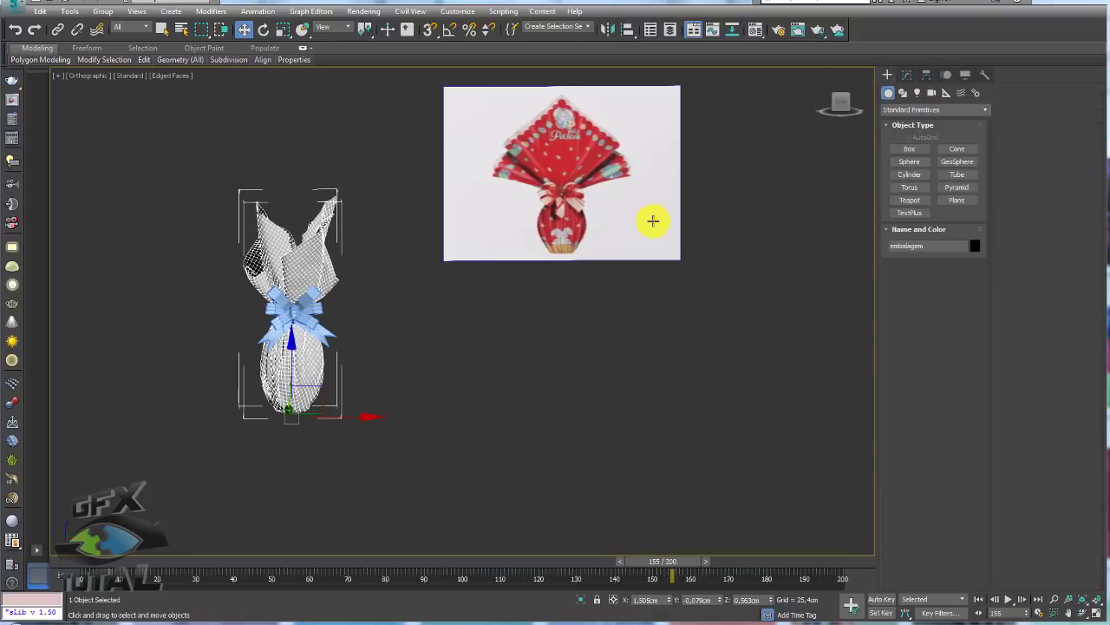
{"action": "scroll", "coordinate": [556, 199], "scroll_direction": "up", "scroll_amount": 3}
{"action": "scroll", "coordinate": [485, 252], "scroll_direction": "up", "scroll_amount": 1}
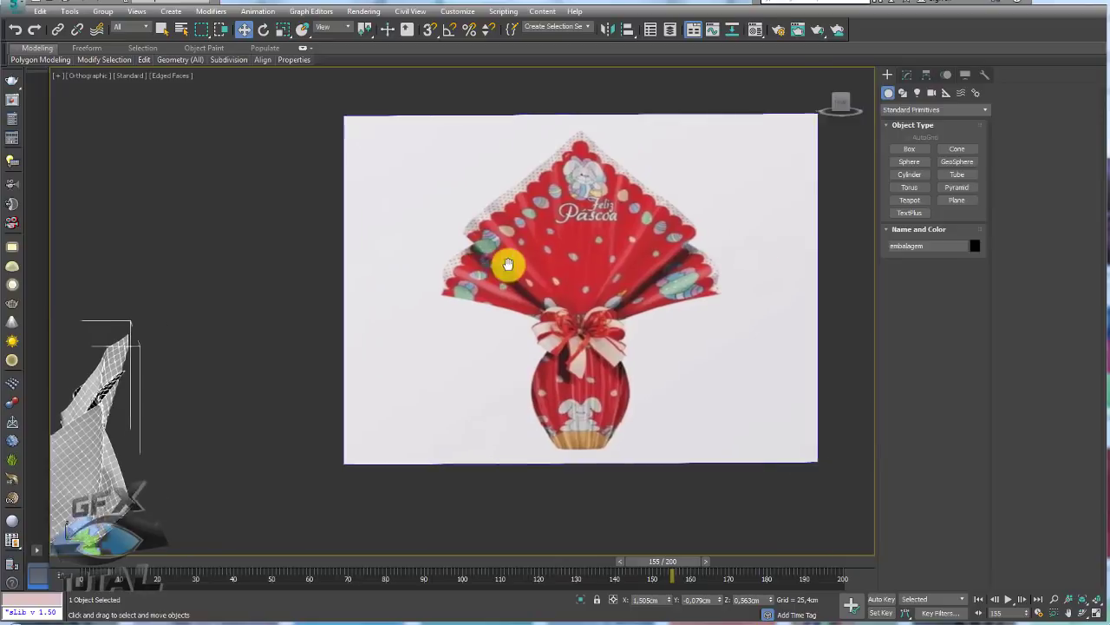
{"action": "left_click", "coordinate": [956, 201]}
{"action": "mouse_move", "coordinate": [537, 269]}
{"action": "left_mouse_down"}
{"action": "mouse_move", "coordinate": [587, 322]}
{"action": "mouse_move", "coordinate": [565, 298]}
{"action": "left_mouse_up"}
{"action": "key", "text": "w"}
{"action": "key", "text": "f"}
{"action": "key", "text": "alt+q"}
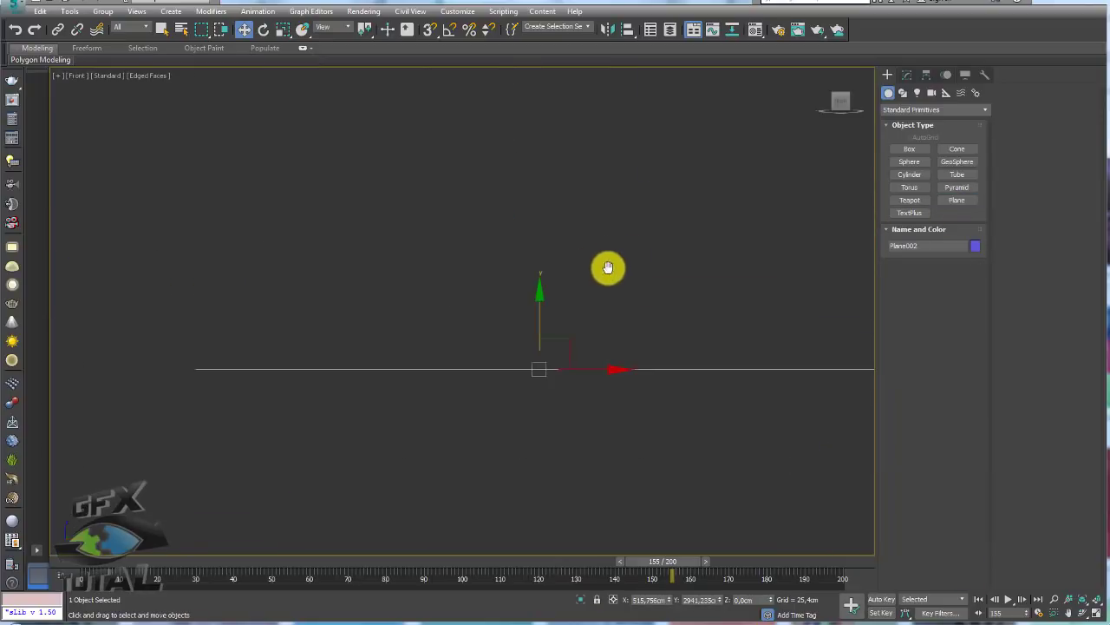
{"action": "scroll", "coordinate": [542, 319], "scroll_direction": "down", "scroll_amount": 3}
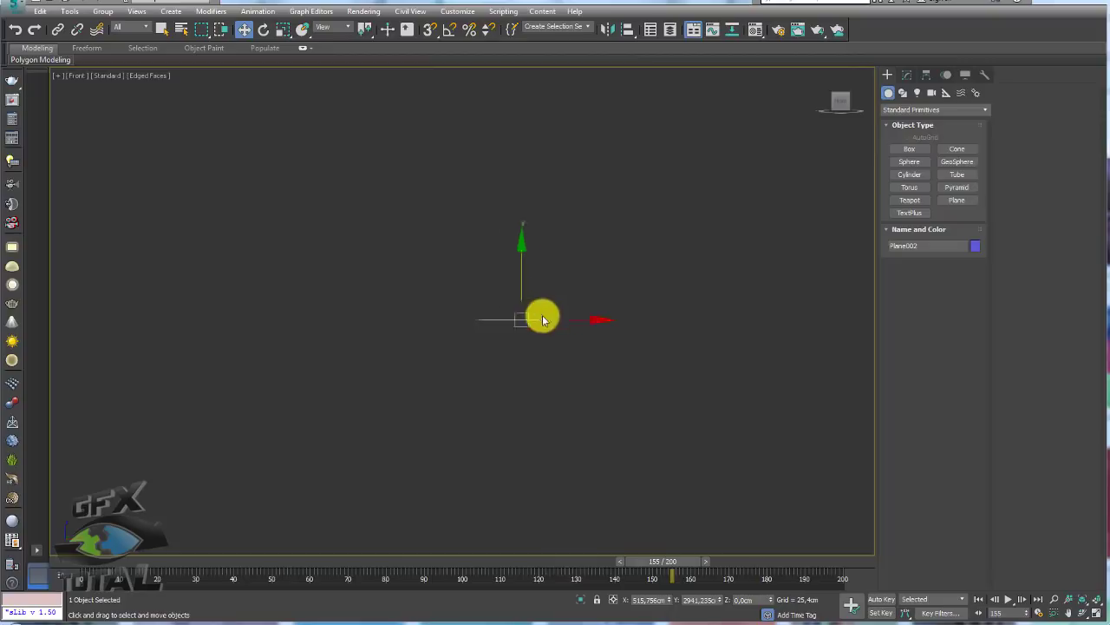
{"action": "left_click", "coordinate": [582, 370]}
{"action": "key", "text": "alt+q"}
Draw a square plane over the top of the red wrapper photo
{"action": "scroll", "coordinate": [611, 330], "scroll_direction": "up", "scroll_amount": 2}
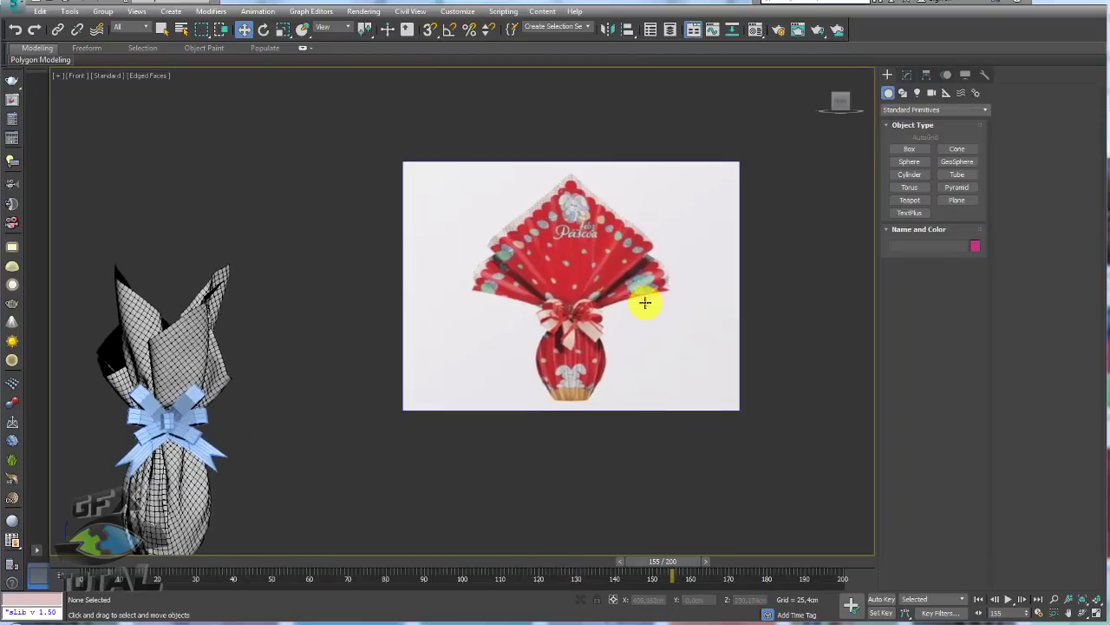
{"action": "scroll", "coordinate": [644, 302], "scroll_direction": "up", "scroll_amount": 3}
{"action": "left_click", "coordinate": [957, 200]}
{"action": "middle_click_drag", "start_coordinate": [280, 248], "coordinate": [364, 266]}
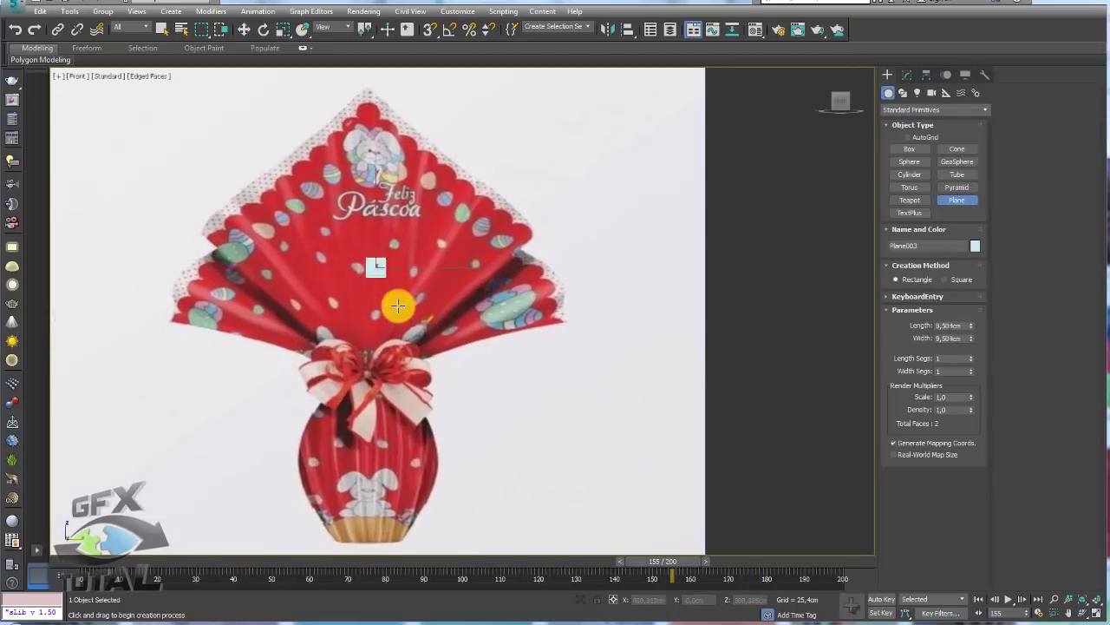
{"action": "left_click_drag", "start_coordinate": [364, 266], "coordinate": [442, 425]}
Rotate the square exactly 45° with Angle Snap, shrink it to about 70%, and move it beside the photo
{"action": "key", "text": "e"}
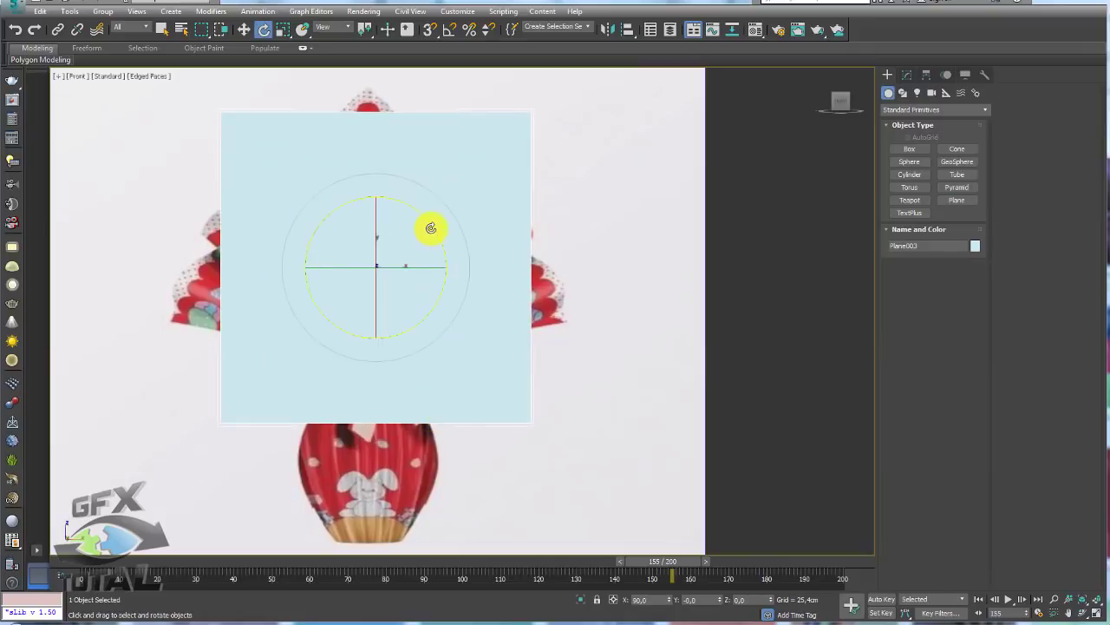
{"action": "left_click_drag", "start_coordinate": [428, 228], "coordinate": [458, 278]}
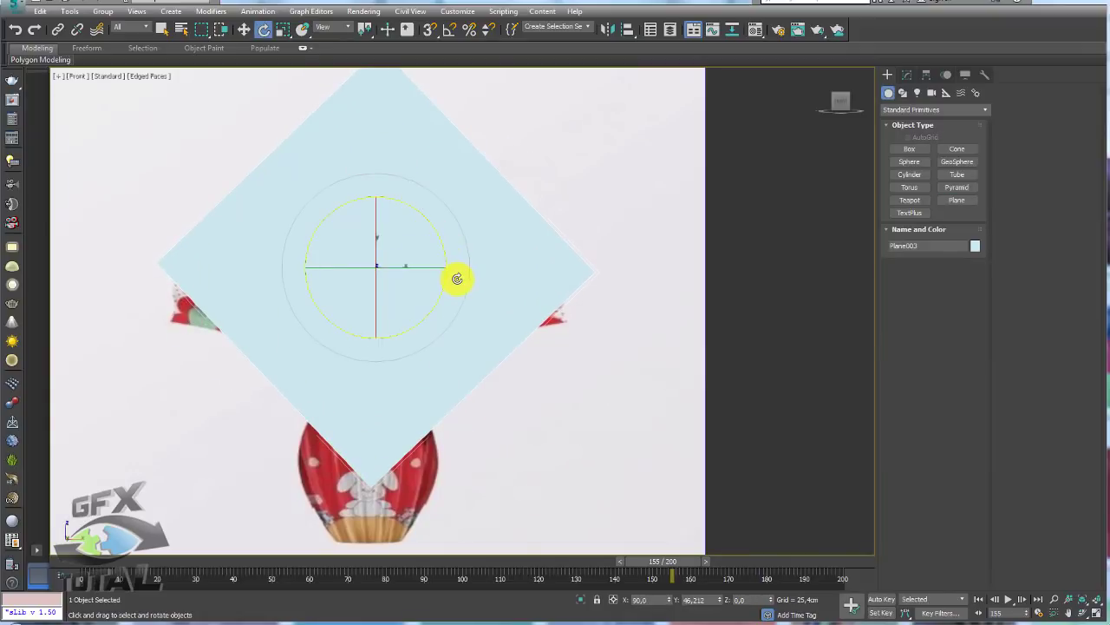
{"action": "key", "text": "ctrl+z"}
{"action": "key", "text": "a"}
{"action": "mouse_move", "coordinate": [431, 240]}
{"action": "left_mouse_down"}
{"action": "mouse_move", "coordinate": [439, 250]}
{"action": "mouse_move", "coordinate": [428, 233]}
{"action": "mouse_move", "coordinate": [446, 241]}
{"action": "left_mouse_up"}
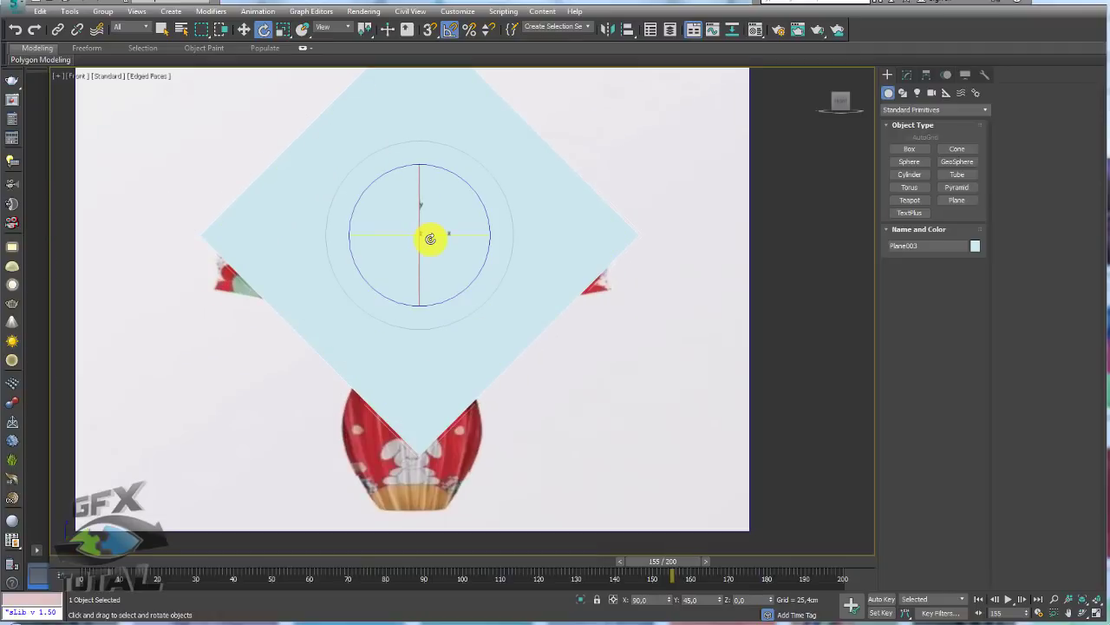
{"action": "left_click_drag", "start_coordinate": [429, 241], "coordinate": [446, 255]}
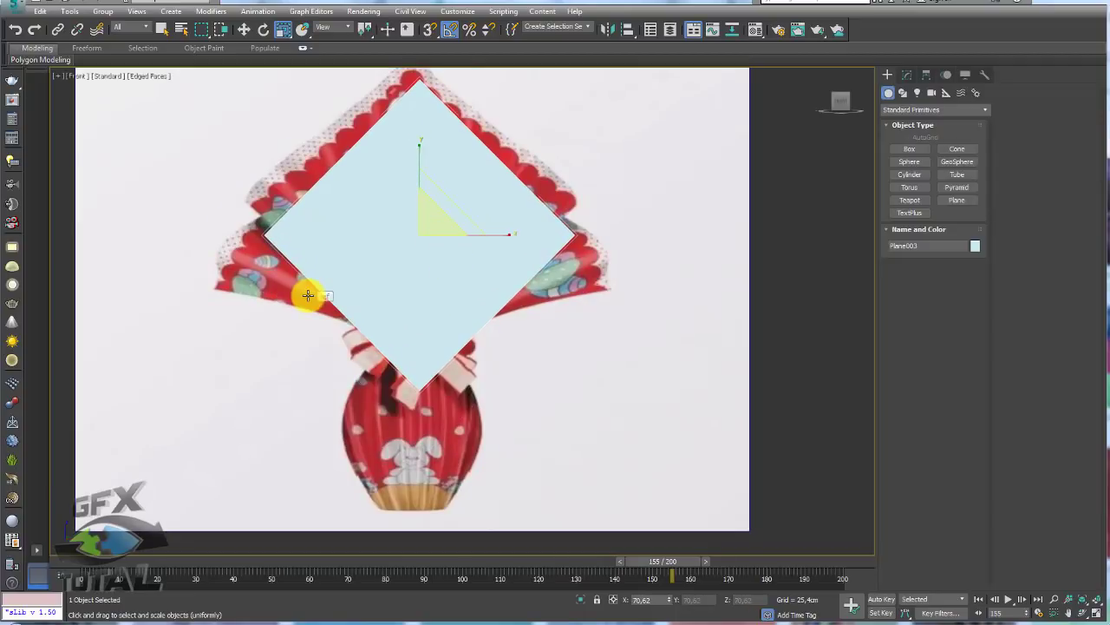
{"action": "key", "text": "w"}
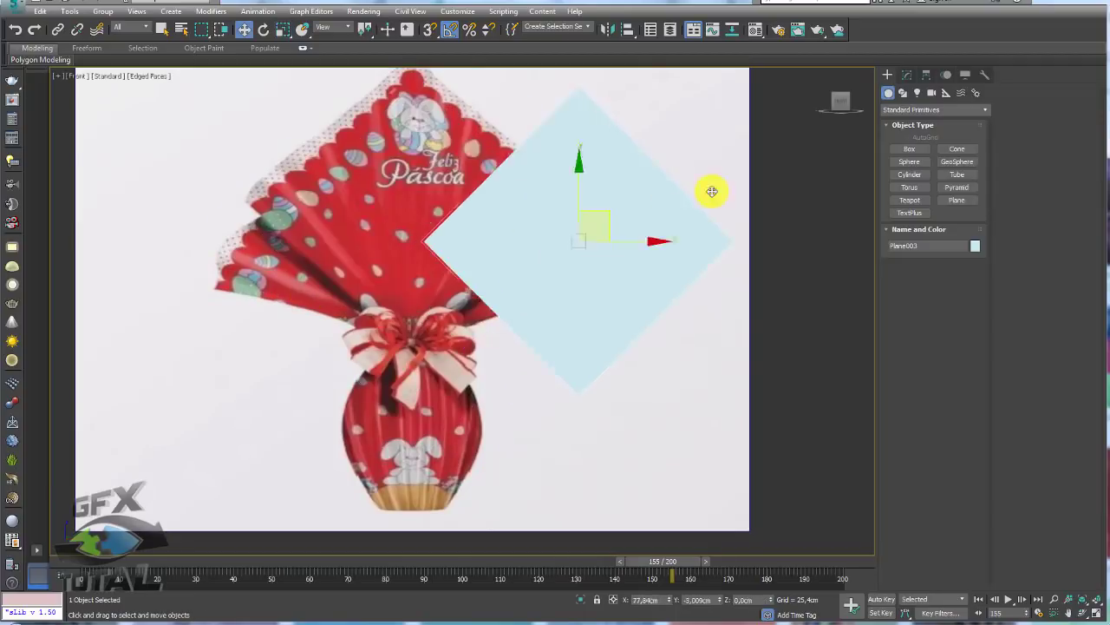
{"action": "left_click_drag", "start_coordinate": [445, 216], "coordinate": [570, 240]}
{"action": "scroll", "coordinate": [459, 282], "scroll_direction": "down", "scroll_amount": 5}
Delete the diamond plane and apply embalagem (3).jpg to the reference plane
{"action": "key", "text": "Delete"}
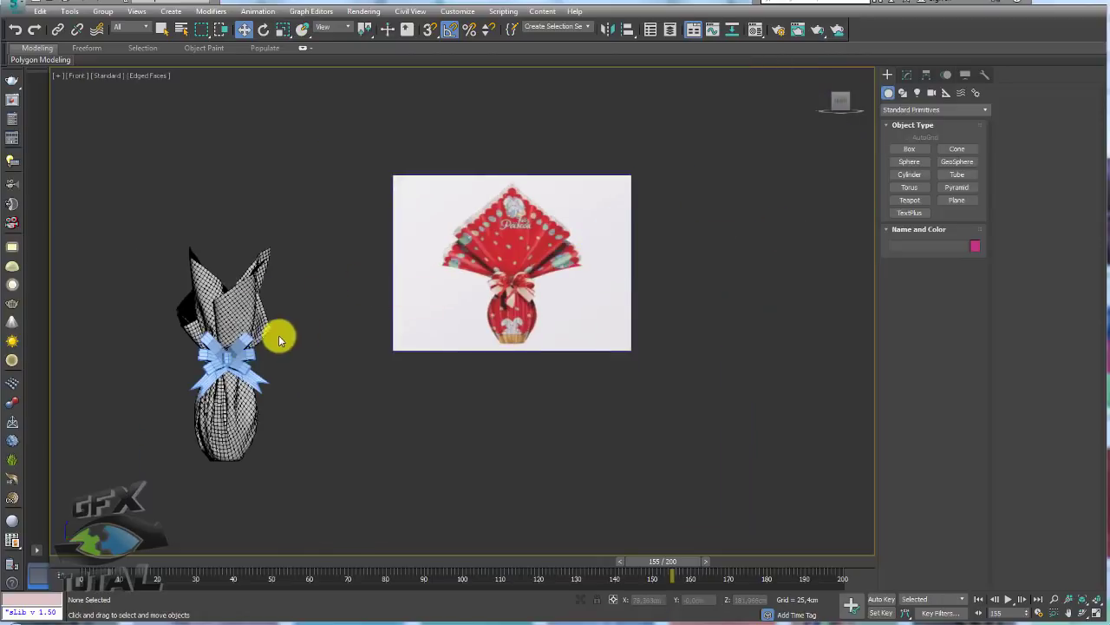
{"action": "middle_click_drag", "start_coordinate": [280, 335], "coordinate": [504, 174]}
{"action": "left_click_drag", "start_coordinate": [503, 174], "coordinate": [305, 549]}
{"action": "left_click", "coordinate": [56, 612]}
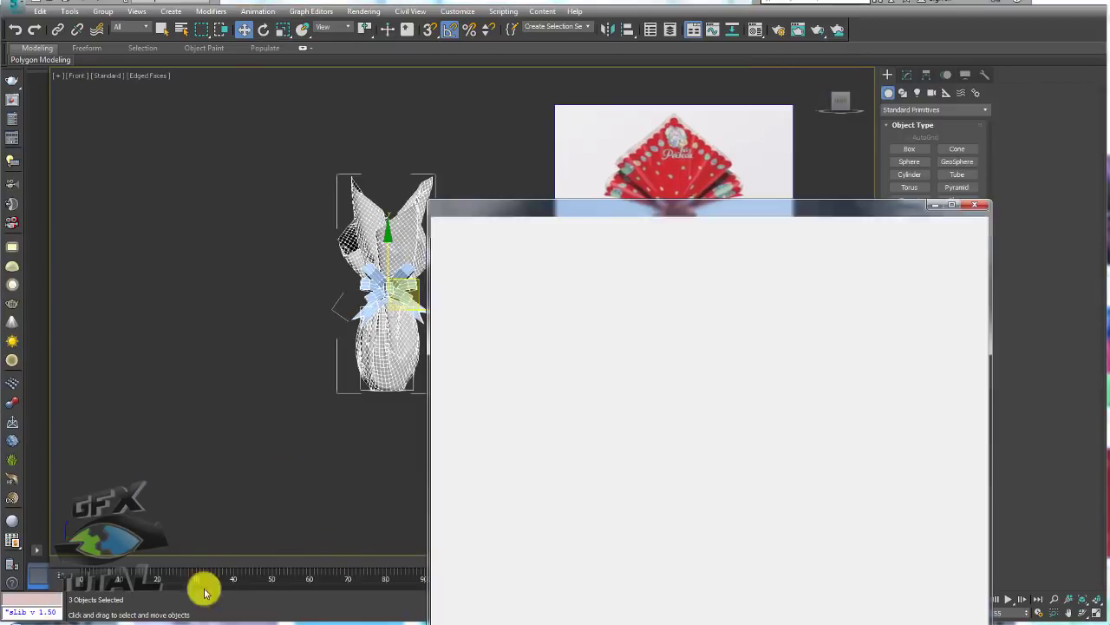
{"action": "left_click_drag", "start_coordinate": [725, 303], "coordinate": [711, 202]}
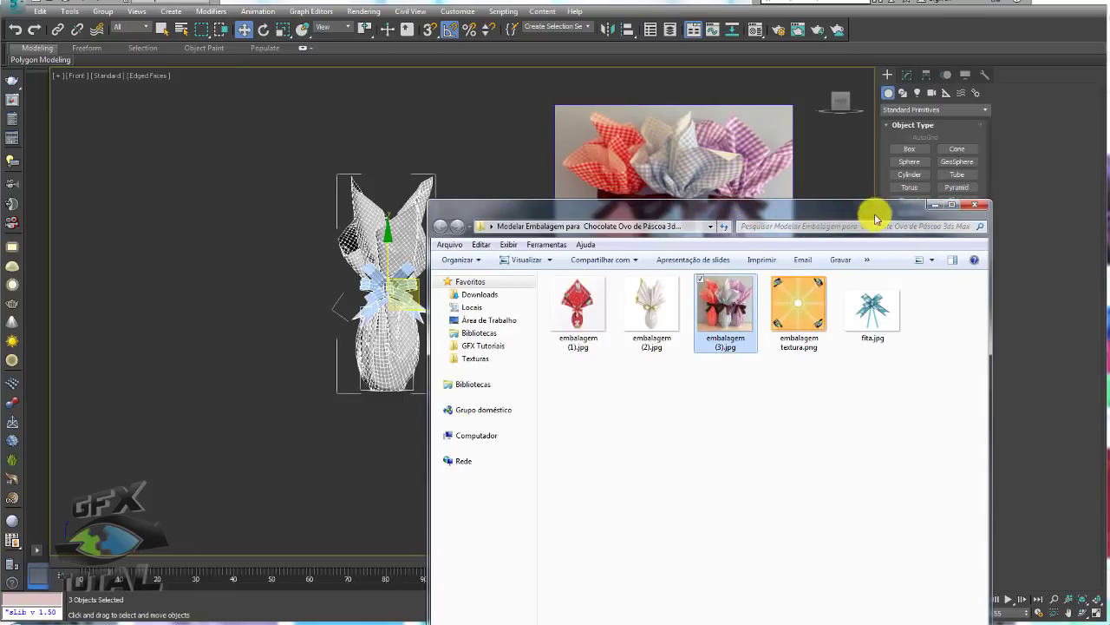
{"action": "left_click", "coordinate": [926, 205]}
Scale and move the reference plane to fit the gingham eggs photo
{"action": "left_click", "coordinate": [699, 231]}
{"action": "middle_click_drag", "start_coordinate": [699, 231], "coordinate": [575, 312]}
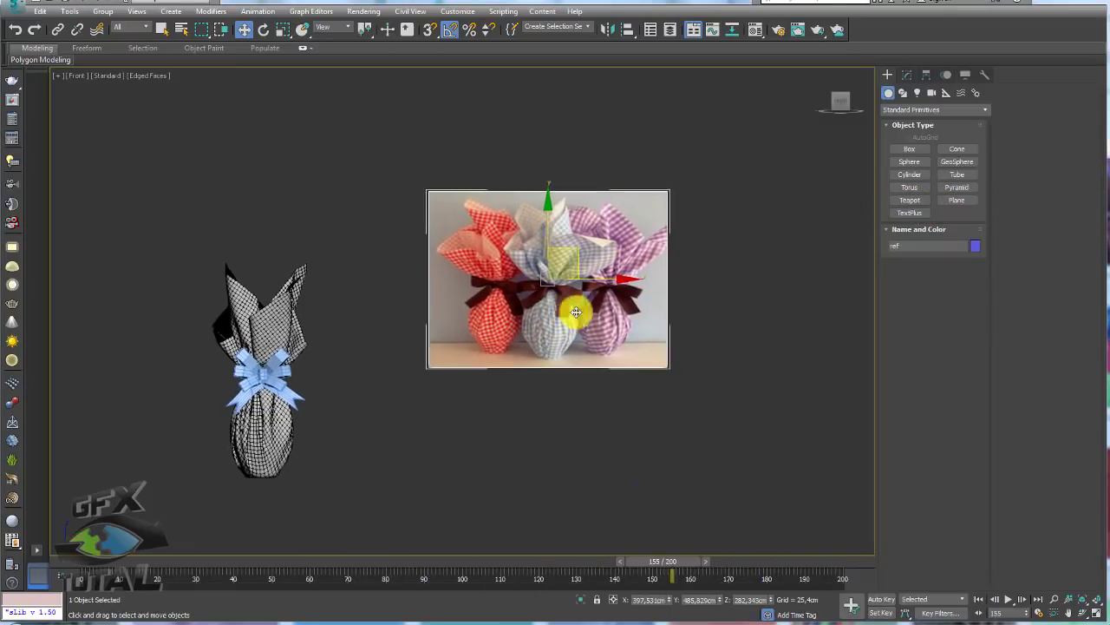
{"action": "key", "text": "e"}
{"action": "key", "text": "r"}
{"action": "mouse_move", "coordinate": [562, 236]}
{"action": "left_mouse_down"}
{"action": "mouse_move", "coordinate": [550, 199]}
{"action": "mouse_move", "coordinate": [561, 179]}
{"action": "mouse_move", "coordinate": [540, 191]}
{"action": "mouse_move", "coordinate": [550, 139]}
{"action": "left_mouse_up"}
{"action": "key", "text": "w"}
{"action": "left_click_drag", "start_coordinate": [565, 248], "coordinate": [446, 273]}
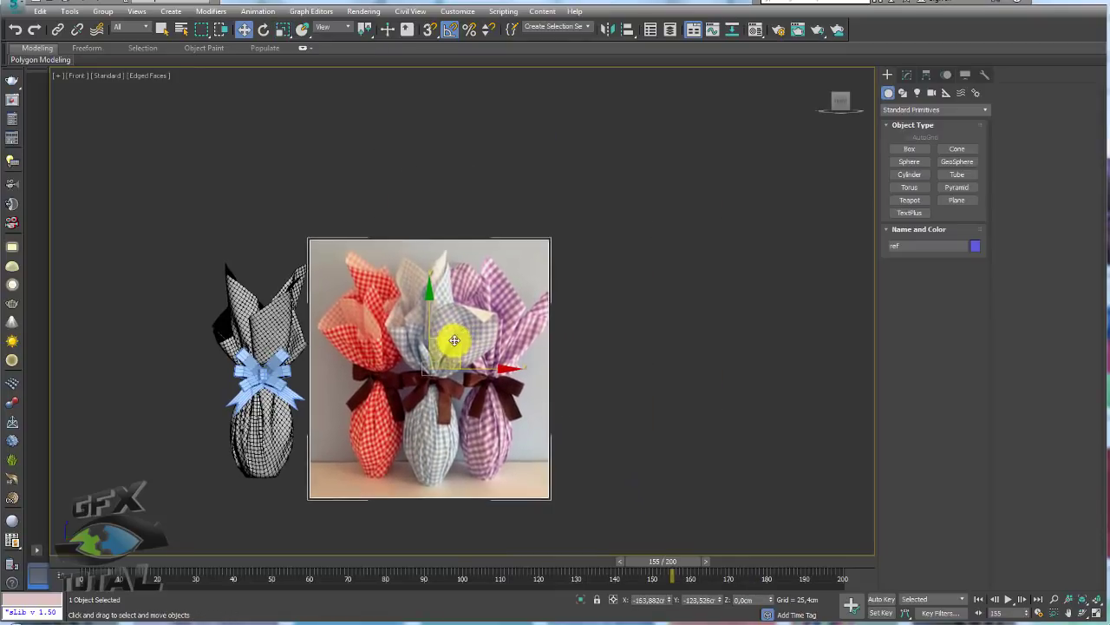
{"action": "mouse_move", "coordinate": [506, 318]}
{"action": "middle_mouse_down"}
{"action": "mouse_move", "coordinate": [603, 255]}
{"action": "mouse_move", "coordinate": [624, 272]}
{"action": "mouse_move", "coordinate": [609, 288]}
{"action": "mouse_move", "coordinate": [432, 191]}
{"action": "mouse_move", "coordinate": [645, 240]}
{"action": "mouse_move", "coordinate": [391, 240]}
{"action": "mouse_move", "coordinate": [464, 224]}
{"action": "mouse_move", "coordinate": [484, 355]}
{"action": "mouse_move", "coordinate": [362, 280]}
{"action": "mouse_move", "coordinate": [327, 142]}
{"action": "mouse_move", "coordinate": [388, 247]}
{"action": "middle_mouse_up"}
Raise the bow's Shell inner amount to 1.338cm and view it with TurboSmooth
{"action": "left_click", "coordinate": [308, 119]}
{"action": "left_click", "coordinate": [908, 75]}
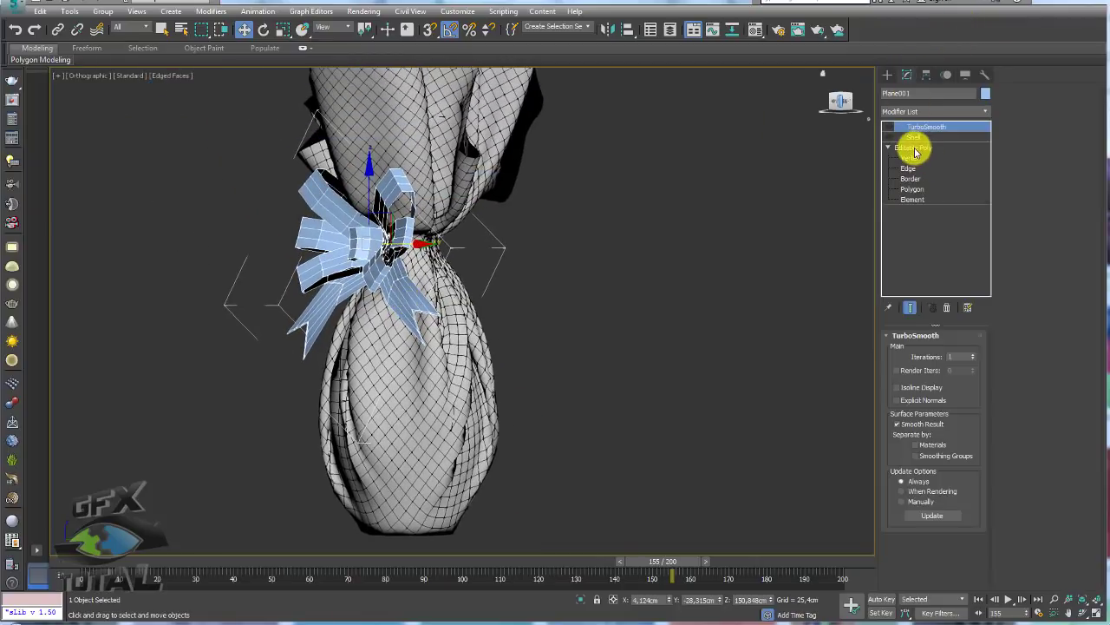
{"action": "left_click", "coordinate": [917, 142]}
{"action": "middle_click_drag", "start_coordinate": [636, 250], "coordinate": [607, 257], "text": "alt"}
{"action": "middle_click_drag", "start_coordinate": [641, 291], "coordinate": [454, 251], "text": "alt"}
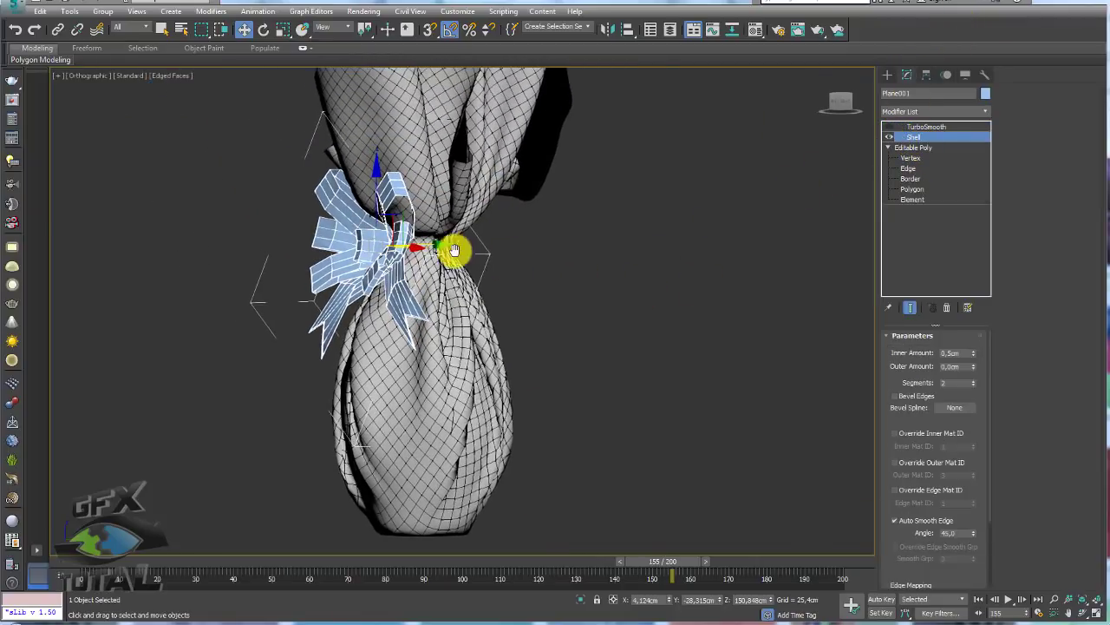
{"action": "scroll", "coordinate": [454, 250], "scroll_direction": "up", "scroll_amount": 3}
{"action": "left_click_drag", "start_coordinate": [972, 355], "coordinate": [969, 329]}
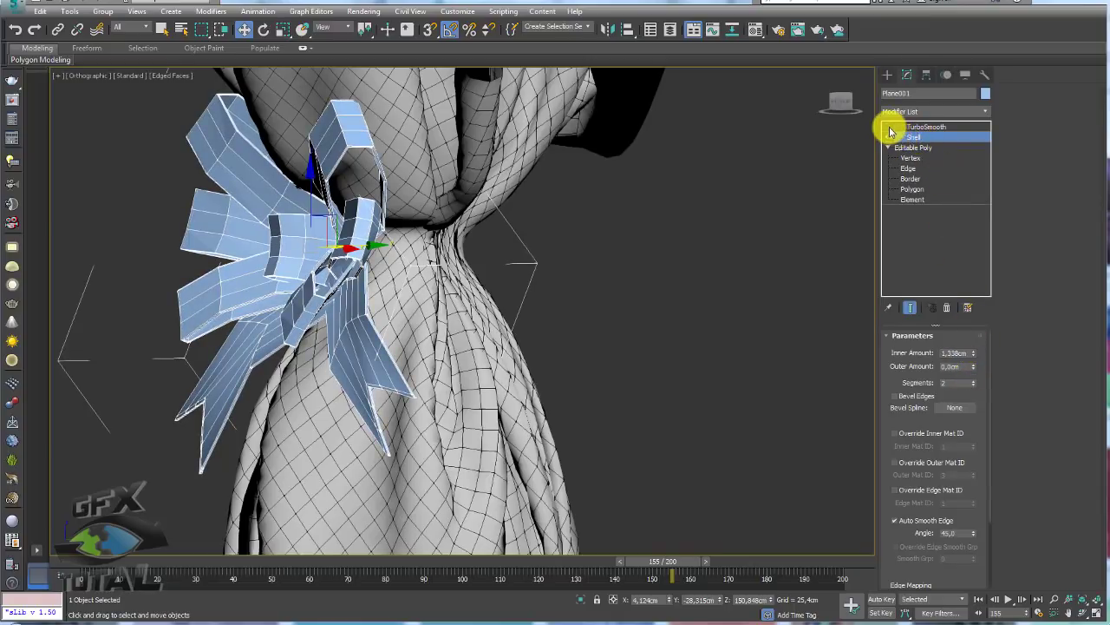
{"action": "left_click", "coordinate": [922, 127]}
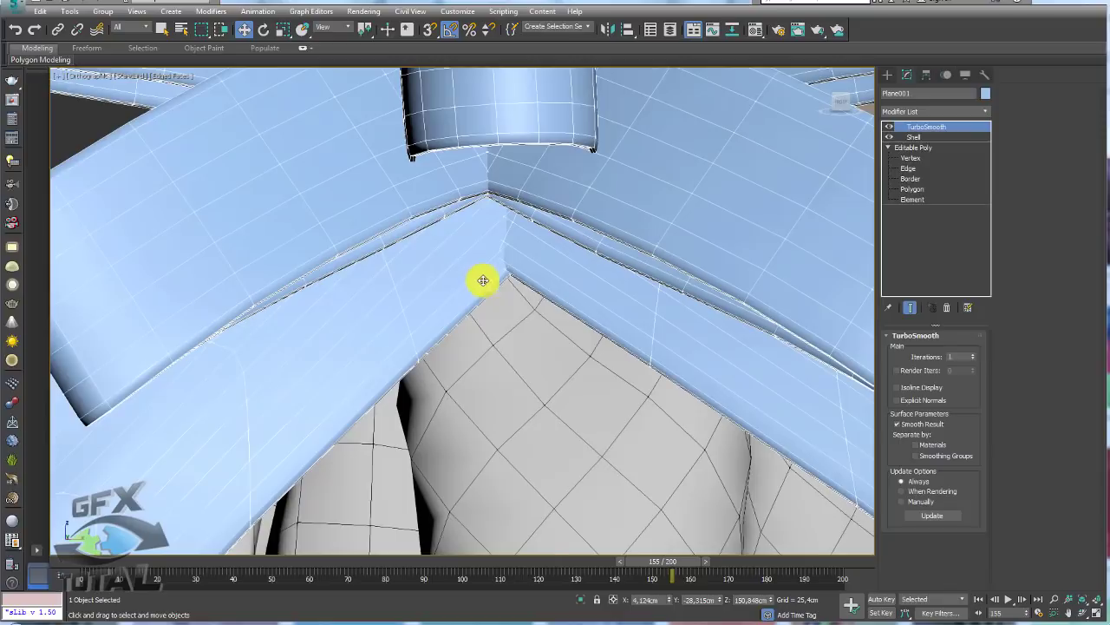
{"action": "middle_click_drag", "start_coordinate": [483, 280], "coordinate": [495, 272], "text": "alt"}
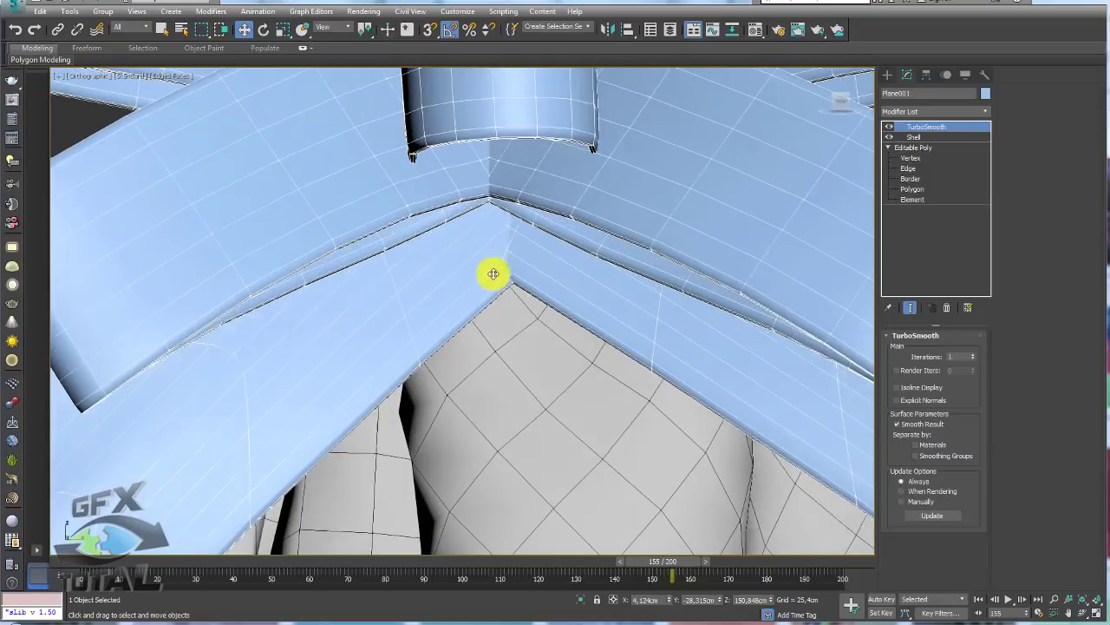
Nudge the bow's knot vertices upward and grow the selection to 11 knot vertices
{"action": "left_click", "coordinate": [911, 160]}
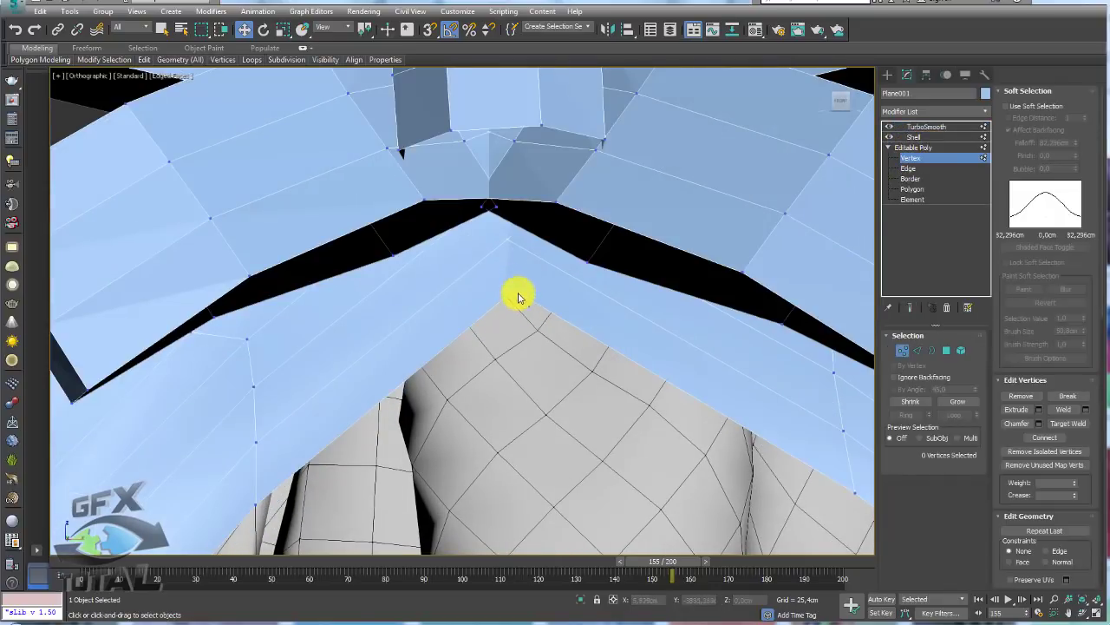
{"action": "middle_click_drag", "start_coordinate": [513, 291], "coordinate": [539, 328], "text": "alt"}
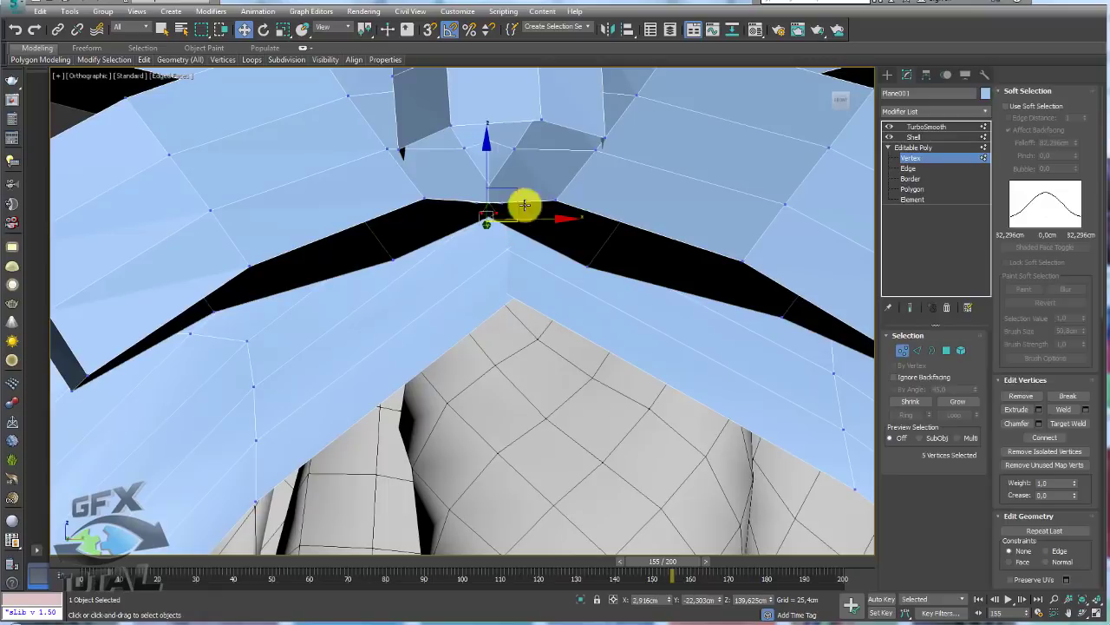
{"action": "left_click_drag", "start_coordinate": [508, 174], "coordinate": [509, 166]}
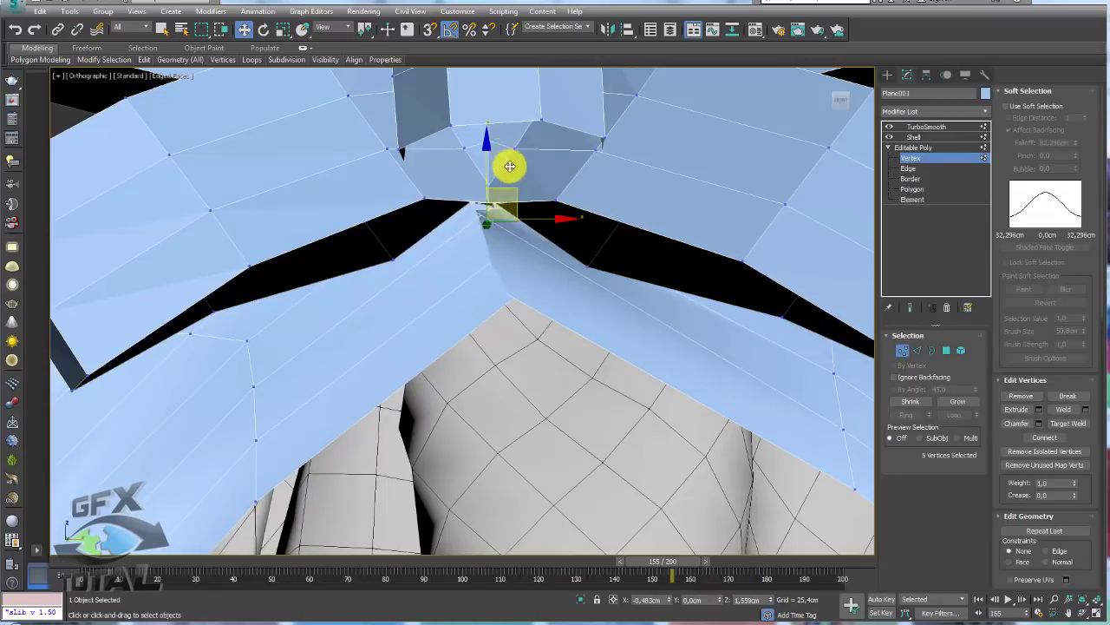
{"action": "mouse_move", "coordinate": [509, 165]}
{"action": "middle_mouse_down", "text": "alt"}
{"action": "mouse_move", "coordinate": [533, 251]}
{"action": "mouse_move", "coordinate": [526, 228]}
{"action": "mouse_move", "coordinate": [484, 254]}
{"action": "mouse_move", "coordinate": [590, 249]}
{"action": "middle_mouse_up", "text": "alt"}
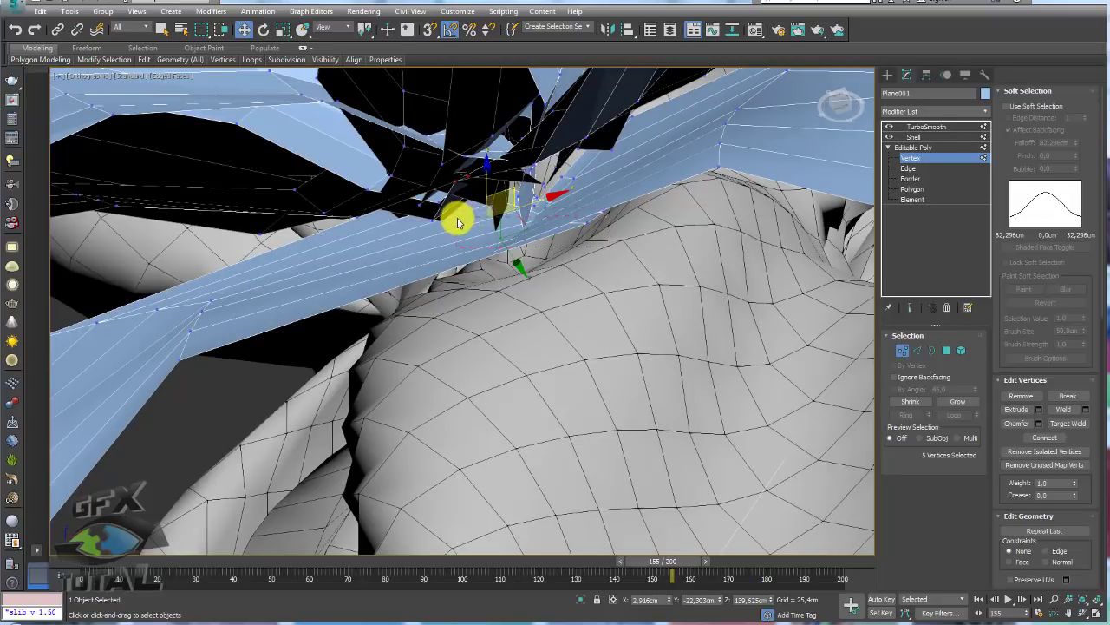
{"action": "left_click_drag", "start_coordinate": [457, 223], "coordinate": [684, 299], "text": "ctrl"}
{"action": "left_click_drag", "start_coordinate": [454, 254], "coordinate": [424, 233], "text": "ctrl"}
{"action": "middle_click_drag", "start_coordinate": [424, 233], "coordinate": [624, 230], "text": "alt"}
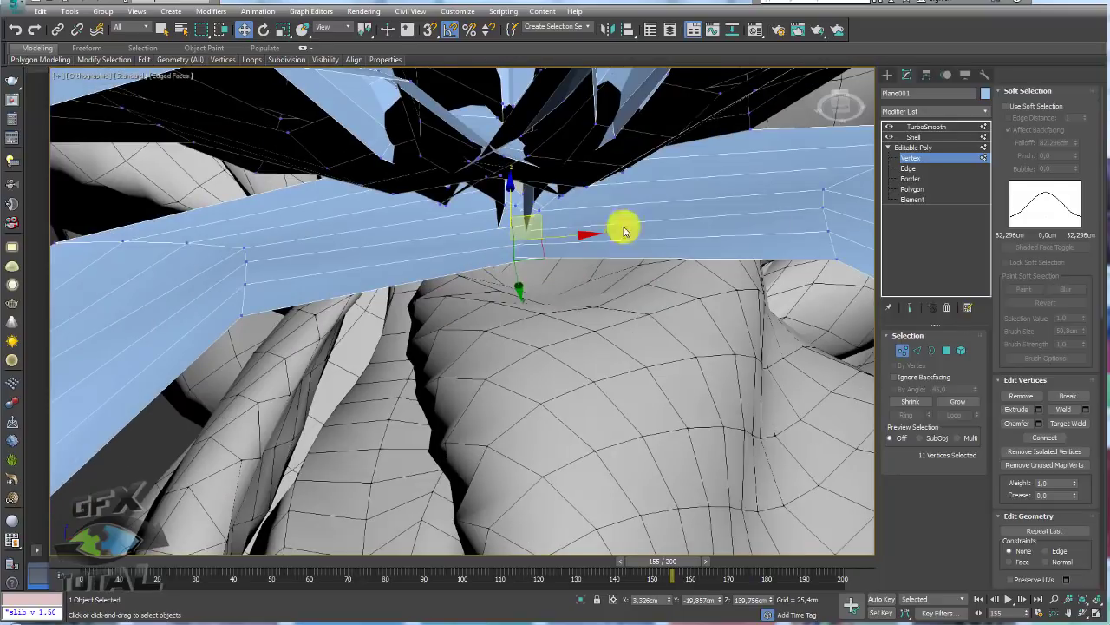
Enable Use Soft Selection limited by Edge Distance on the knot vertices
{"action": "left_click", "coordinate": [1028, 107]}
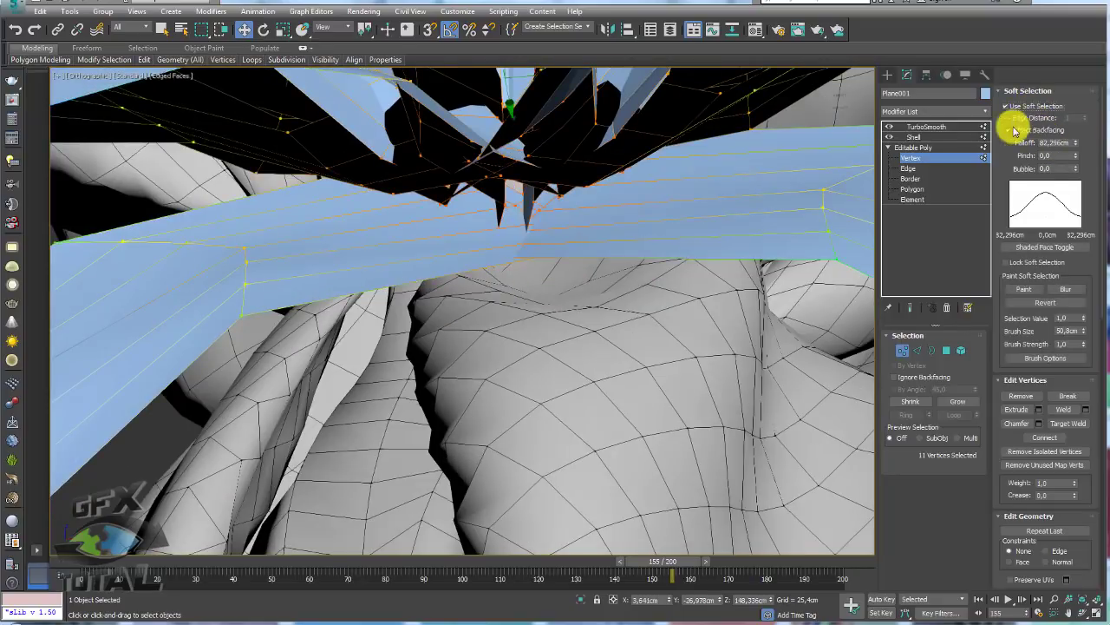
{"action": "left_click", "coordinate": [1009, 118]}
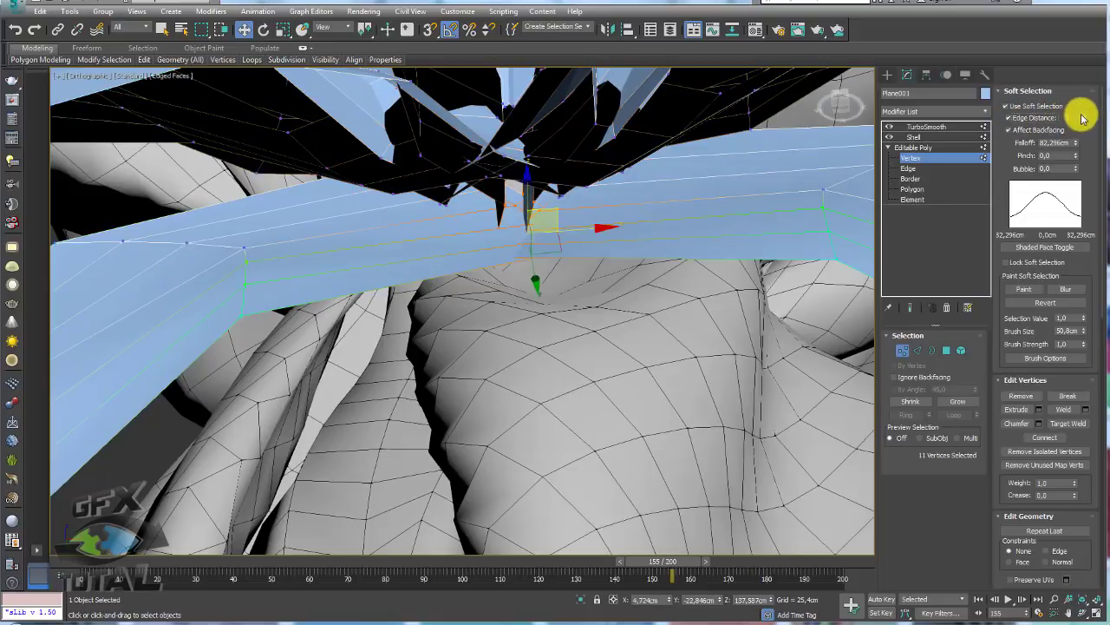
{"action": "middle_click_drag", "start_coordinate": [532, 186], "coordinate": [532, 147], "text": "alt"}
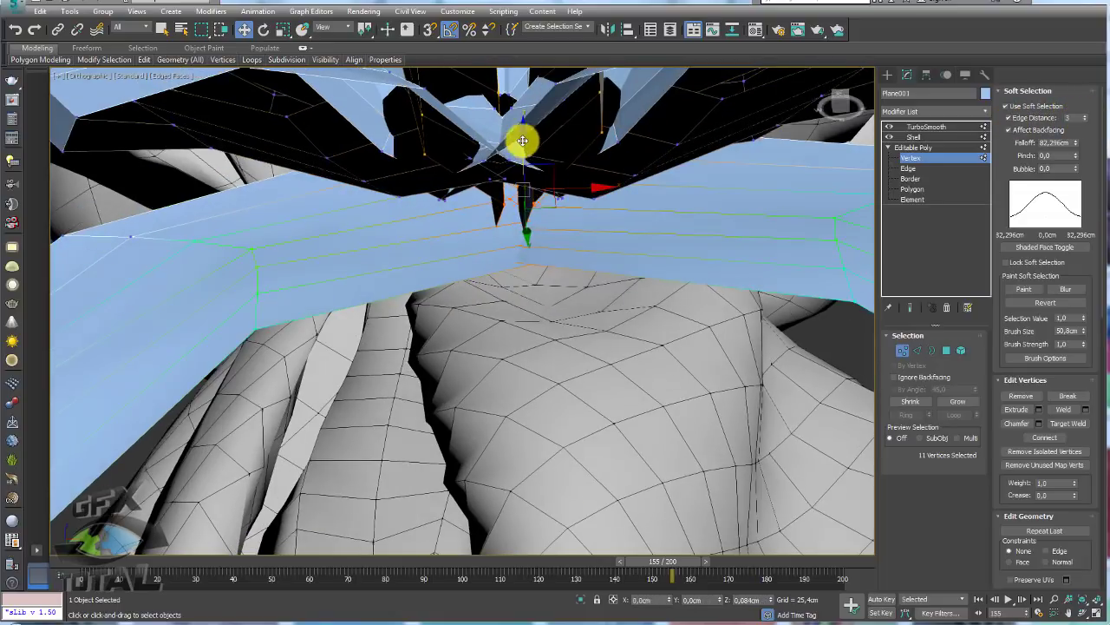
{"action": "mouse_move", "coordinate": [523, 74]}
{"action": "middle_mouse_down", "text": "alt"}
{"action": "mouse_move", "coordinate": [550, 129]}
{"action": "mouse_move", "coordinate": [562, 199]}
{"action": "mouse_move", "coordinate": [619, 290]}
{"action": "mouse_move", "coordinate": [545, 258]}
{"action": "mouse_move", "coordinate": [577, 234]}
{"action": "middle_mouse_up", "text": "alt"}
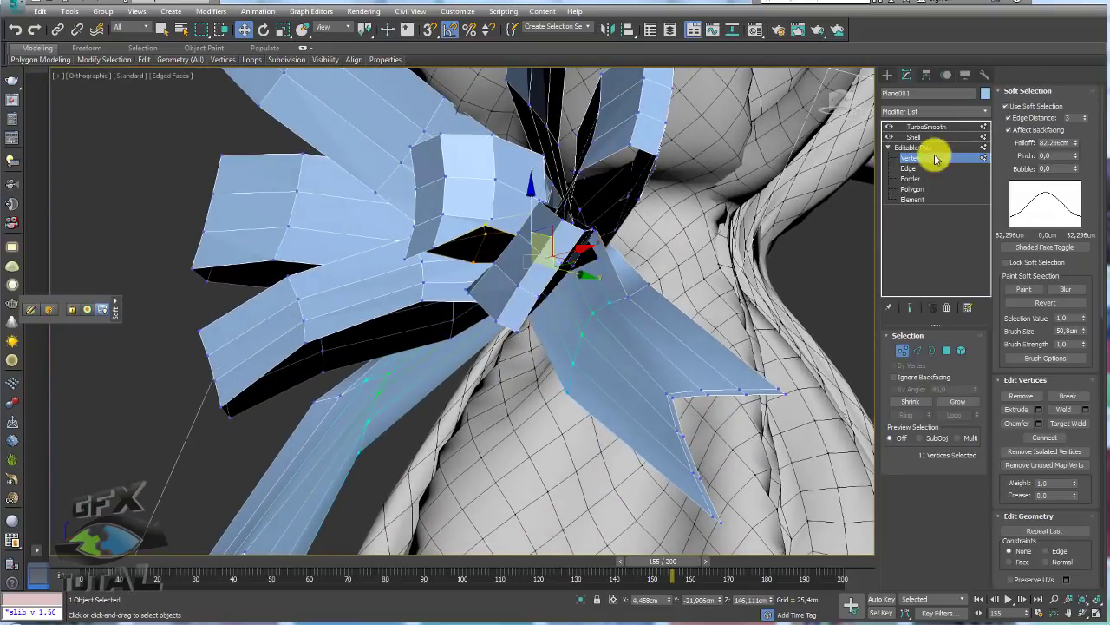
Check the shelled and TurboSmoothed bow, ending in Left view with wireframe (F3)
{"action": "left_click", "coordinate": [915, 137]}
{"action": "left_click", "coordinate": [911, 157]}
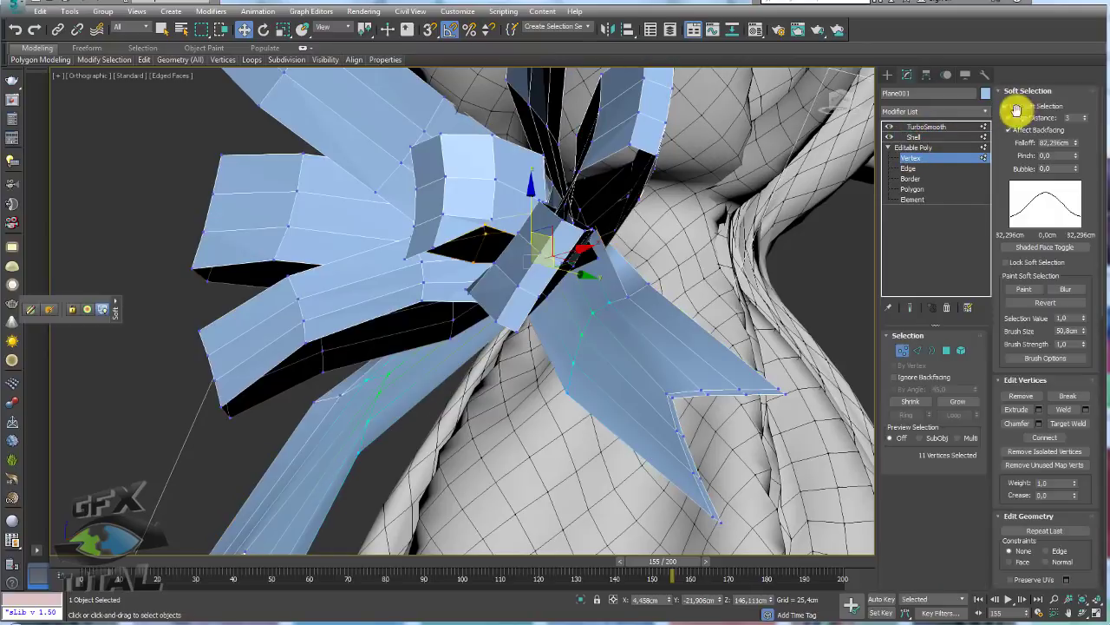
{"action": "left_click", "coordinate": [918, 137]}
{"action": "left_click", "coordinate": [922, 126]}
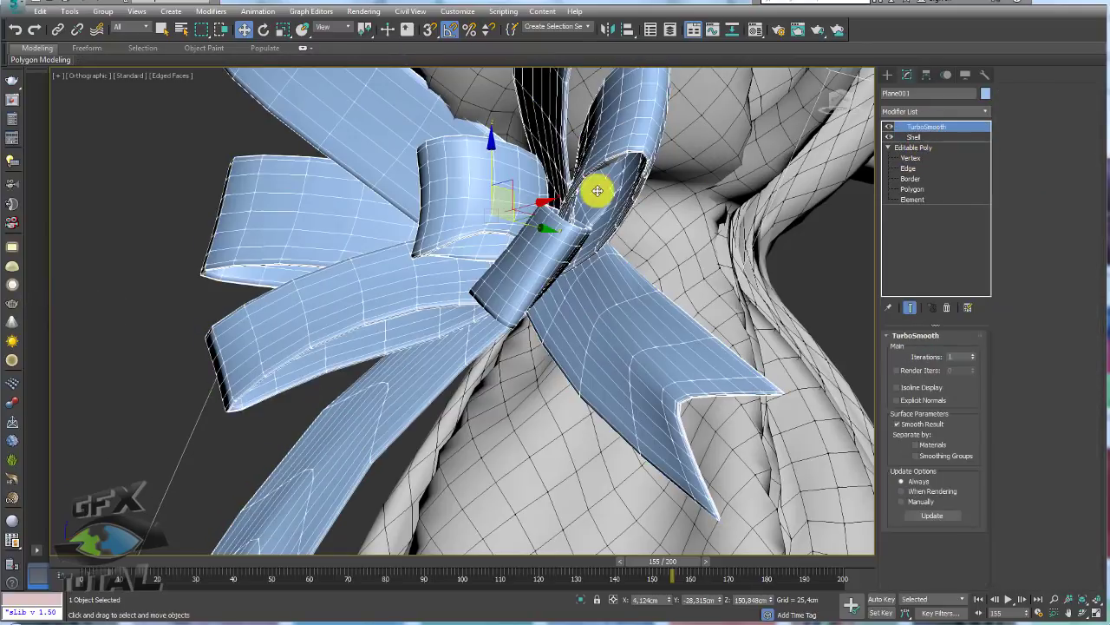
{"action": "scroll", "coordinate": [544, 260], "scroll_direction": "down", "scroll_amount": 4}
{"action": "mouse_move", "coordinate": [545, 261]}
{"action": "middle_mouse_down", "text": "alt"}
{"action": "mouse_move", "coordinate": [607, 280]}
{"action": "mouse_move", "coordinate": [694, 203]}
{"action": "mouse_move", "coordinate": [564, 216]}
{"action": "middle_mouse_up", "text": "alt"}
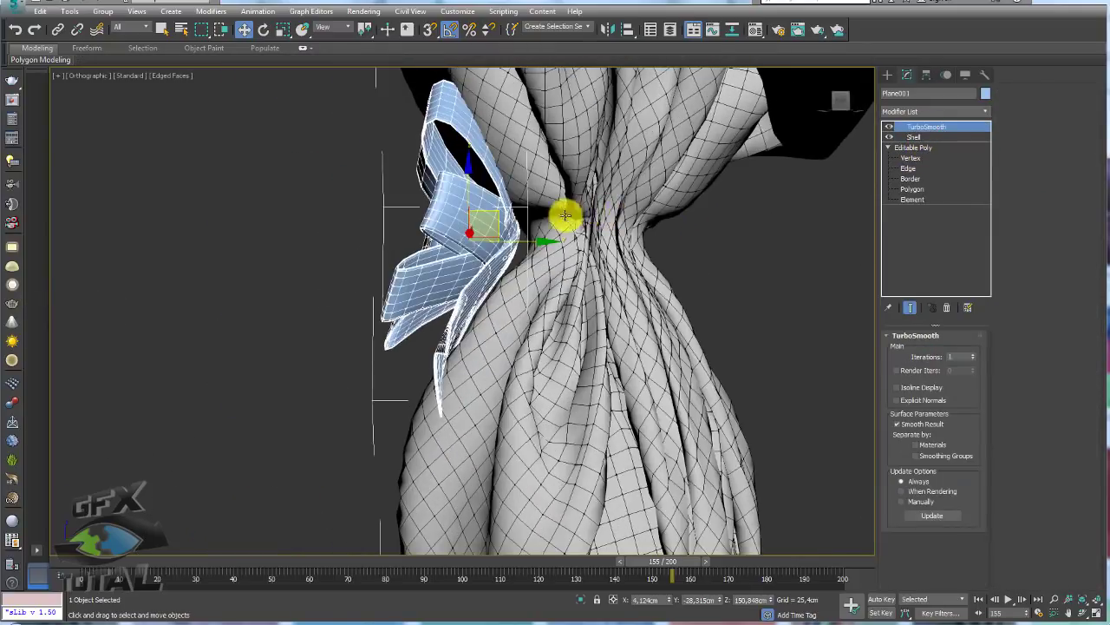
{"action": "scroll", "coordinate": [602, 249], "scroll_direction": "up", "scroll_amount": 4}
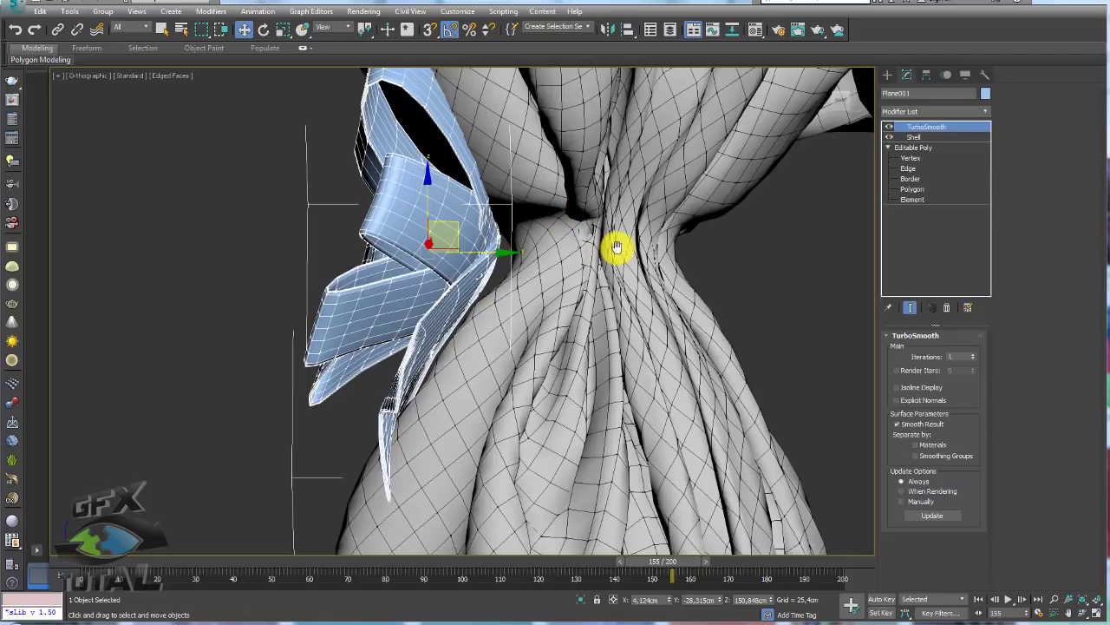
{"action": "key", "text": "l"}
{"action": "key", "text": "F3"}
{"action": "scroll", "coordinate": [508, 218], "scroll_direction": "up", "scroll_amount": 4}
{"action": "scroll", "coordinate": [607, 246], "scroll_direction": "up", "scroll_amount": 2}
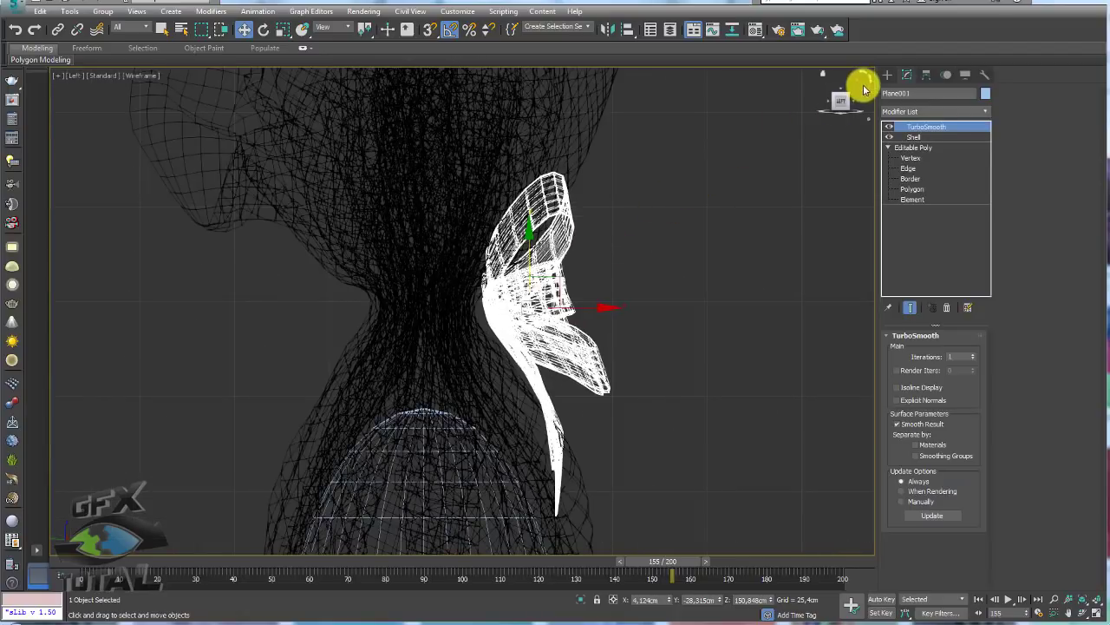
Create a tube primitive by drawing its radii and height
{"action": "left_click", "coordinate": [888, 75]}
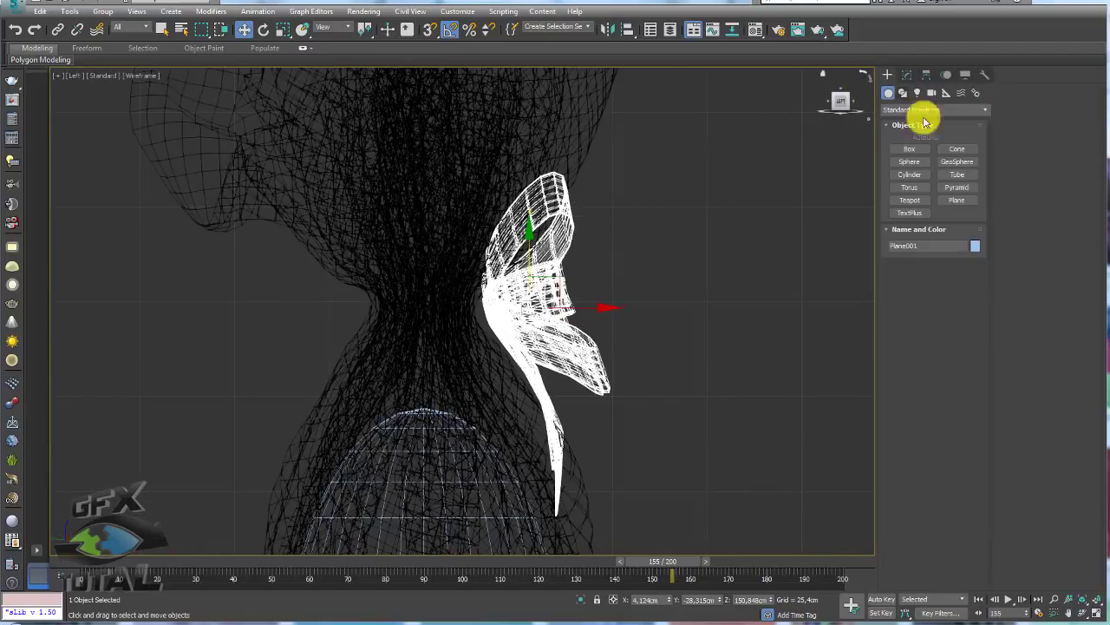
{"action": "left_click", "coordinate": [958, 180]}
{"action": "middle_click_drag", "start_coordinate": [625, 225], "coordinate": [599, 252], "text": "alt"}
{"action": "middle_click_drag", "start_coordinate": [613, 304], "coordinate": [679, 451], "text": "alt"}
{"action": "left_click", "coordinate": [705, 488]}
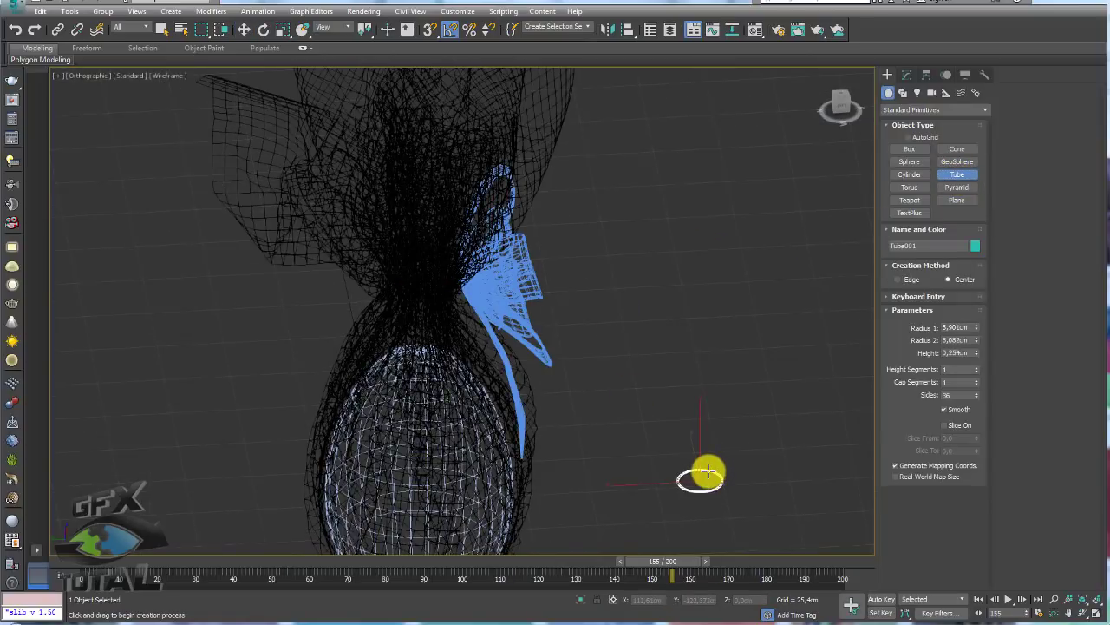
Align the tube's centre to the wrapper with Alt+A
{"action": "key", "text": "w"}
{"action": "key", "text": "alt+a"}
{"action": "left_click", "coordinate": [431, 307]}
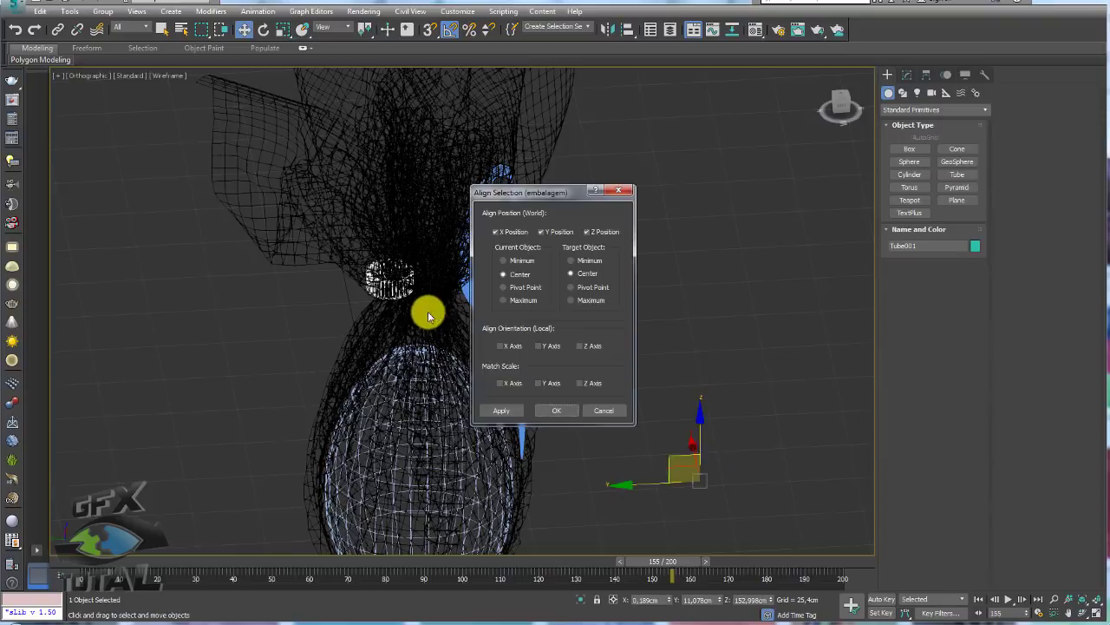
{"action": "left_click", "coordinate": [563, 409]}
In the Left view, move and scale the tube onto the bow's knot around the neck
{"action": "key", "text": "f"}
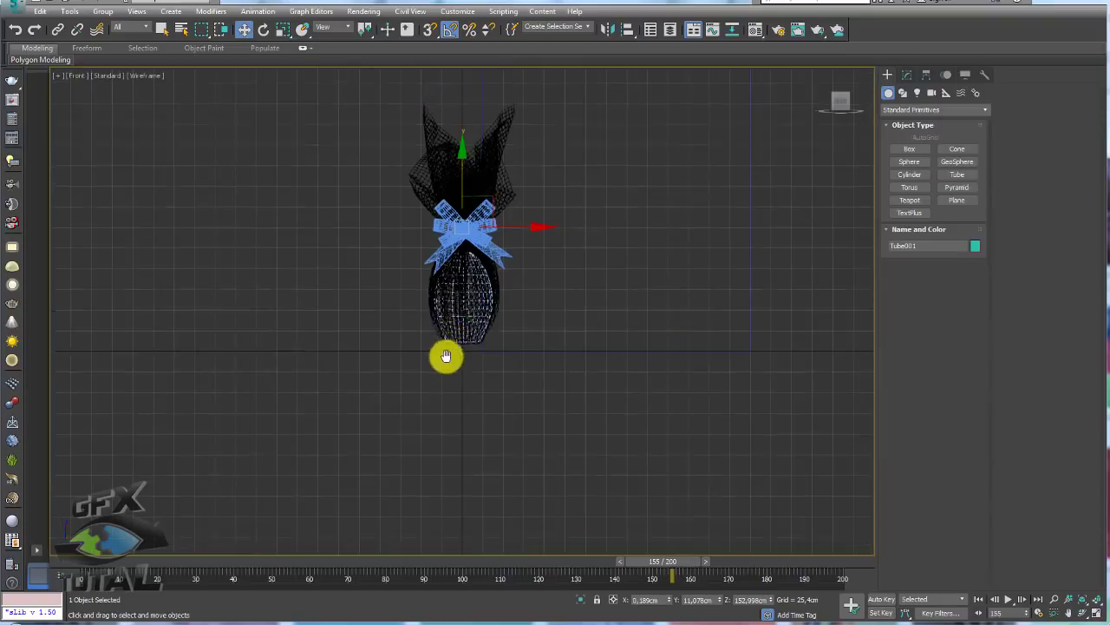
{"action": "scroll", "coordinate": [445, 354], "scroll_direction": "up", "scroll_amount": 1}
{"action": "key", "text": "l"}
{"action": "scroll", "coordinate": [512, 186], "scroll_direction": "up", "scroll_amount": 5}
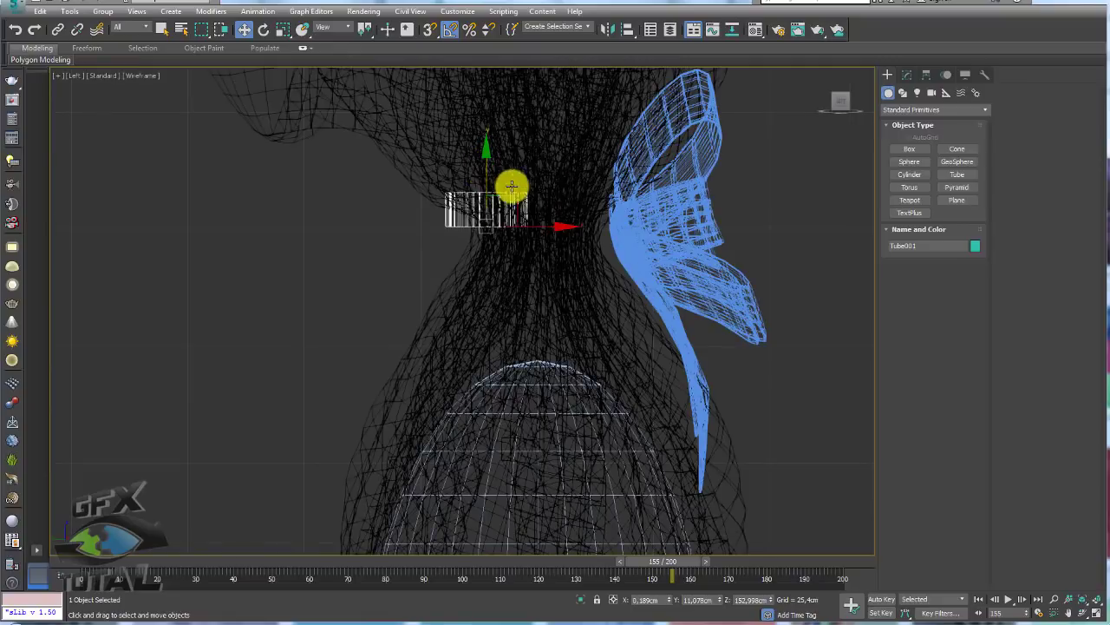
{"action": "mouse_move", "coordinate": [529, 210]}
{"action": "left_mouse_down"}
{"action": "mouse_move", "coordinate": [580, 225]}
{"action": "mouse_move", "coordinate": [574, 209]}
{"action": "mouse_move", "coordinate": [550, 233]}
{"action": "mouse_move", "coordinate": [562, 249]}
{"action": "left_mouse_up"}
{"action": "key", "text": "r"}
{"action": "key", "text": "w"}
{"action": "key", "text": "e"}
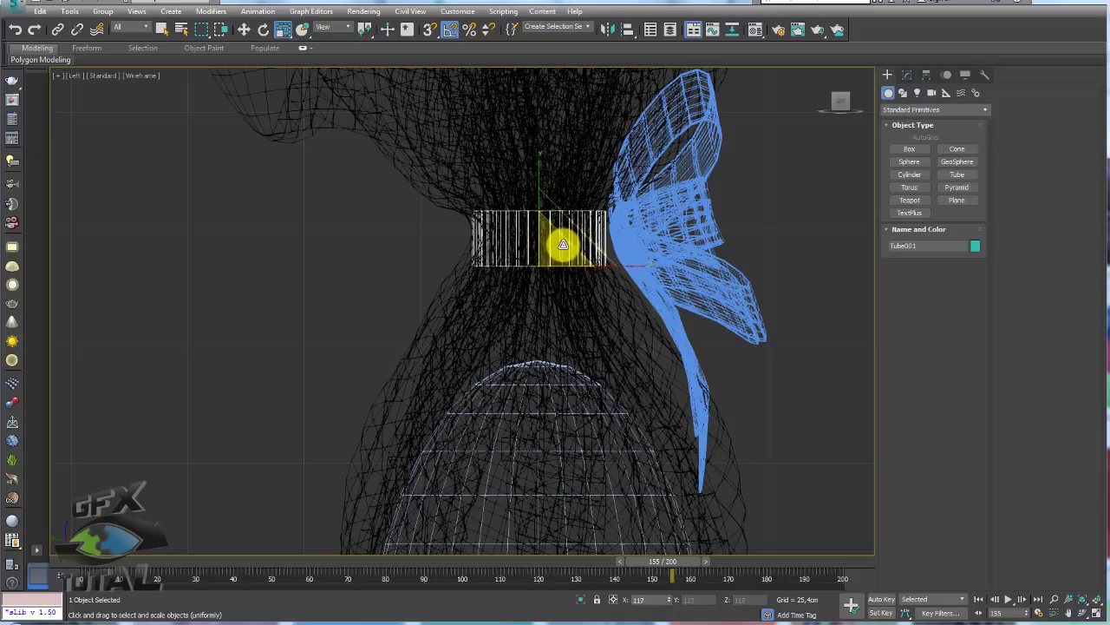
{"action": "key", "text": "w"}
{"action": "mouse_move", "coordinate": [532, 205]}
{"action": "left_mouse_down"}
{"action": "mouse_move", "coordinate": [544, 198]}
{"action": "mouse_move", "coordinate": [561, 234]}
{"action": "left_mouse_up"}
{"action": "key", "text": "r"}
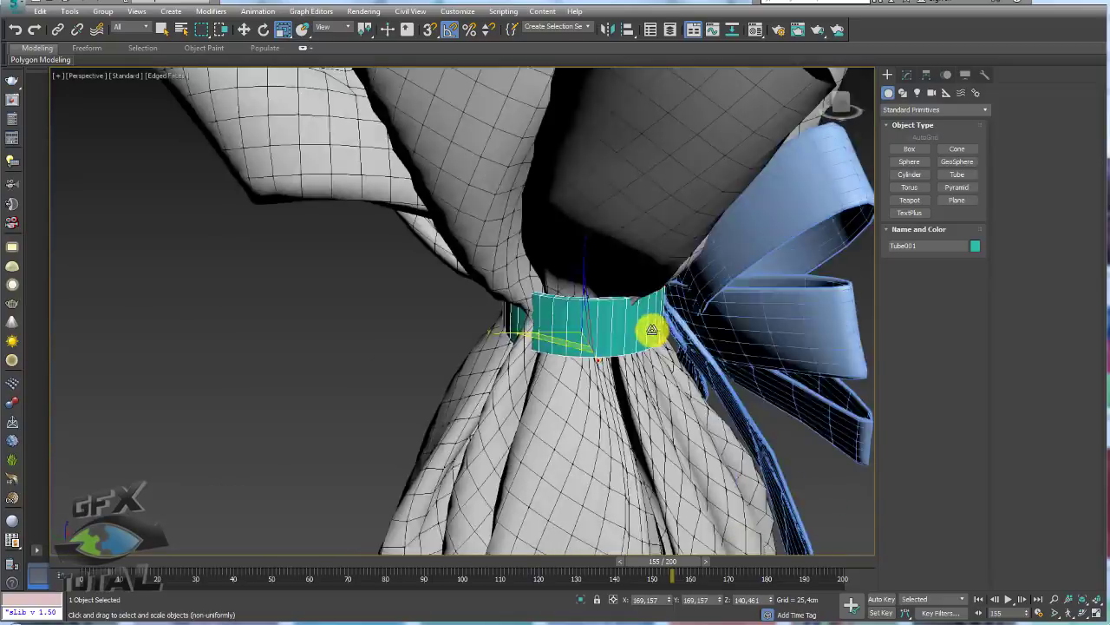
{"action": "mouse_move", "coordinate": [652, 329]}
{"action": "middle_mouse_down", "text": "alt"}
{"action": "mouse_move", "coordinate": [696, 315]}
{"action": "mouse_move", "coordinate": [642, 314]}
{"action": "middle_mouse_up", "text": "alt"}
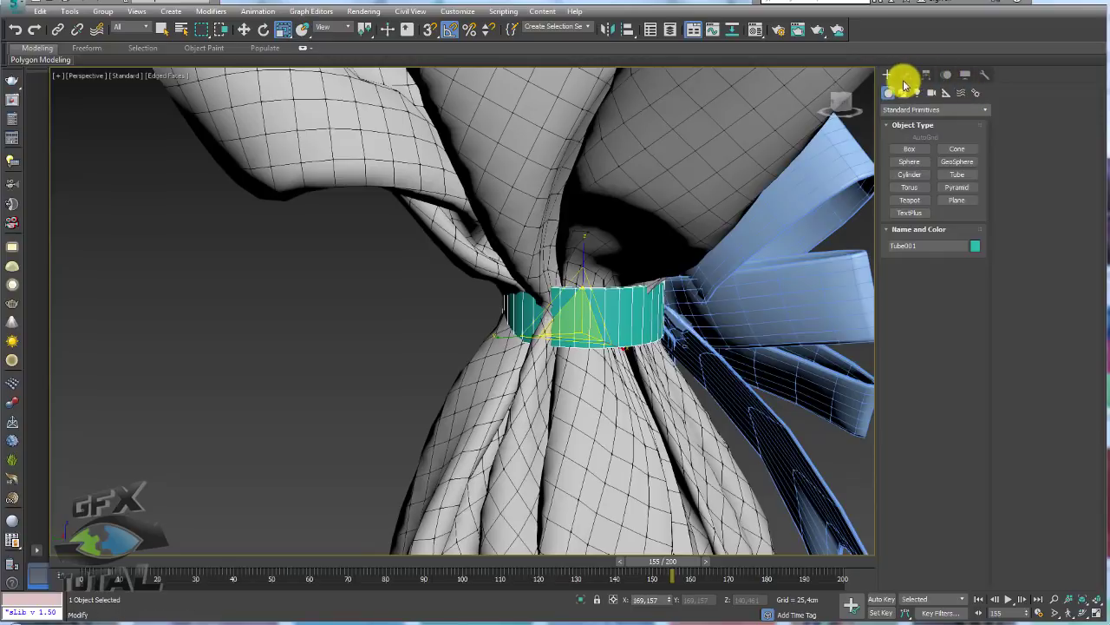
Set the tube's Sides to 16
{"action": "left_click", "coordinate": [906, 75]}
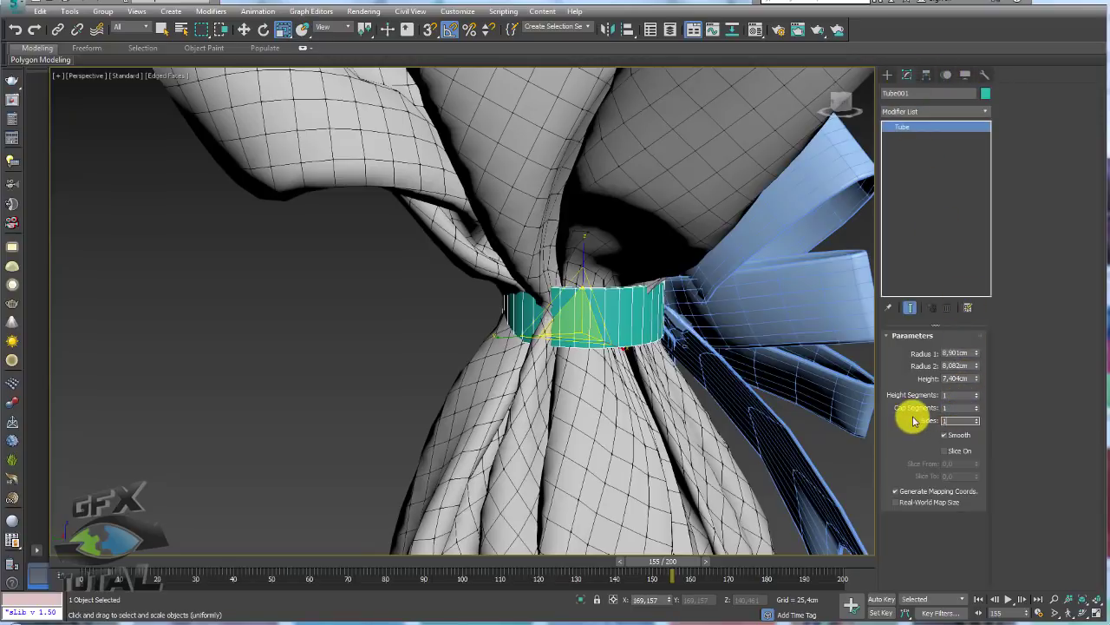
{"action": "type", "text": "6"}
{"action": "key", "text": "Return"}
{"action": "middle_click_drag", "start_coordinate": [639, 306], "coordinate": [596, 310], "text": "alt"}
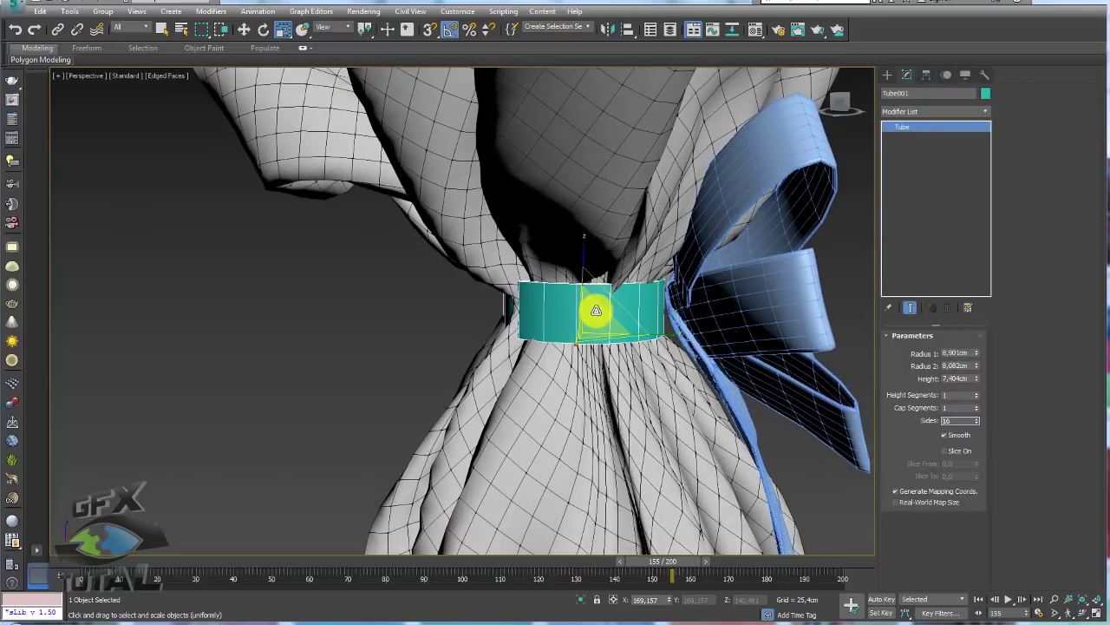
{"action": "mouse_move", "coordinate": [719, 273]}
{"action": "middle_mouse_down", "text": "alt"}
{"action": "mouse_move", "coordinate": [688, 257]}
{"action": "mouse_move", "coordinate": [738, 289]}
{"action": "middle_mouse_up", "text": "alt"}
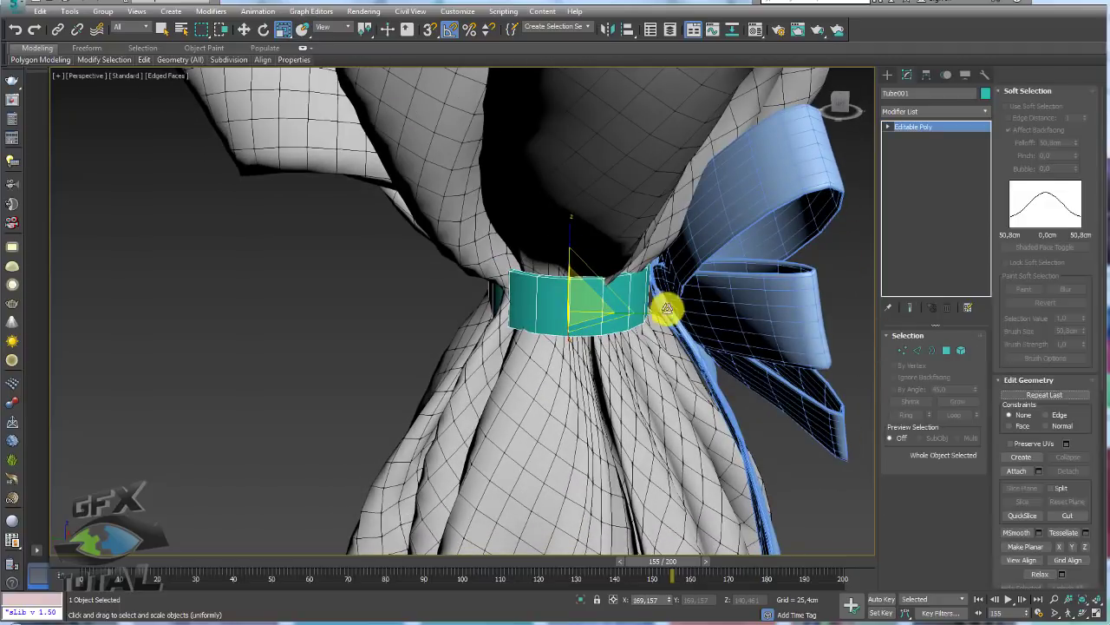
Isolate the tube and delete its inner wall and top rim faces
{"action": "left_click", "coordinate": [580, 599]}
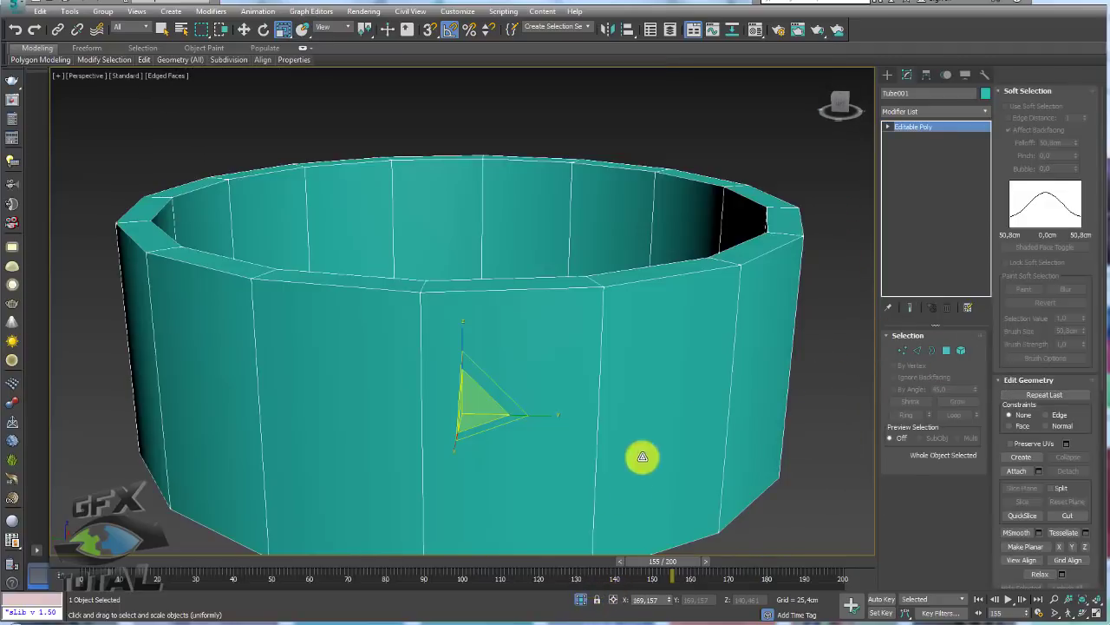
{"action": "left_click", "coordinate": [911, 347]}
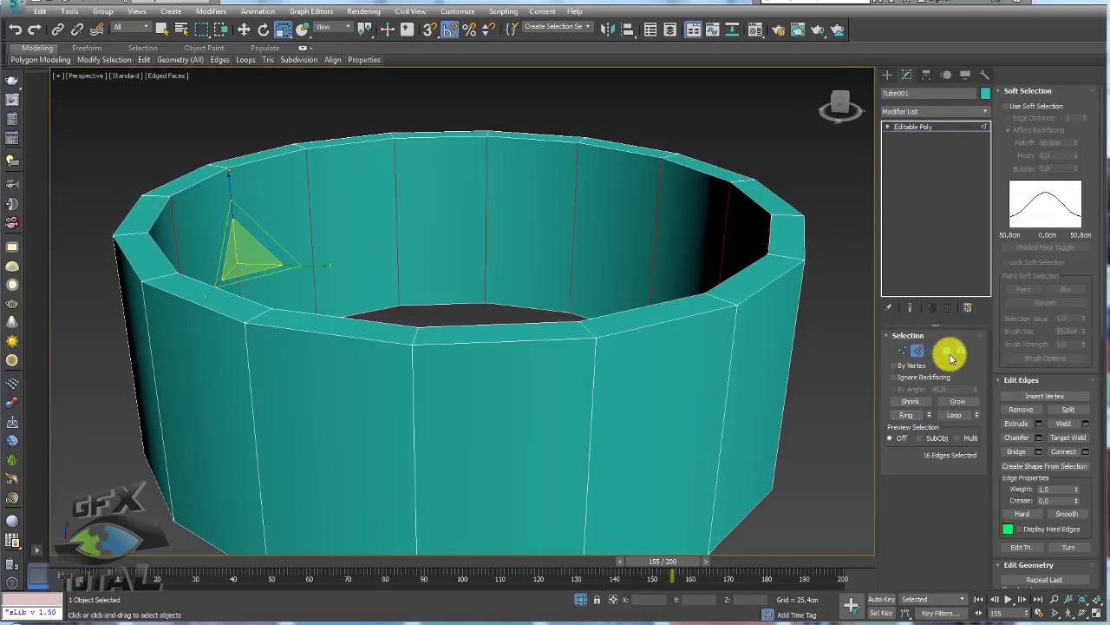
{"action": "left_click", "coordinate": [948, 351]}
{"action": "left_click", "coordinate": [954, 402]}
{"action": "key", "text": "Delete"}
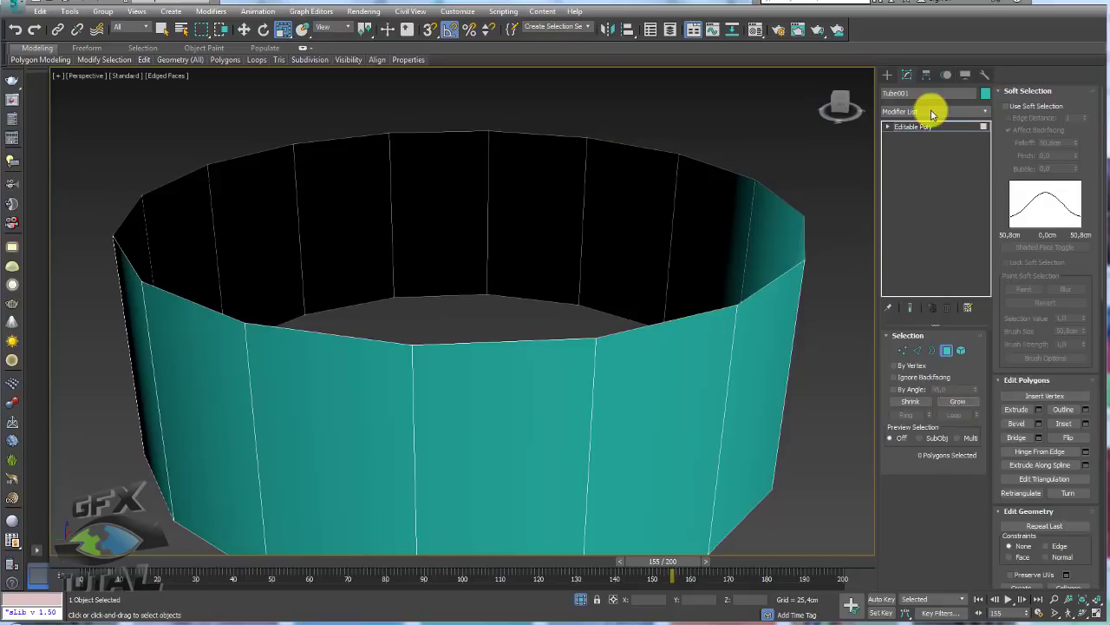
{"action": "left_click", "coordinate": [920, 128]}
{"action": "left_click", "coordinate": [905, 354]}
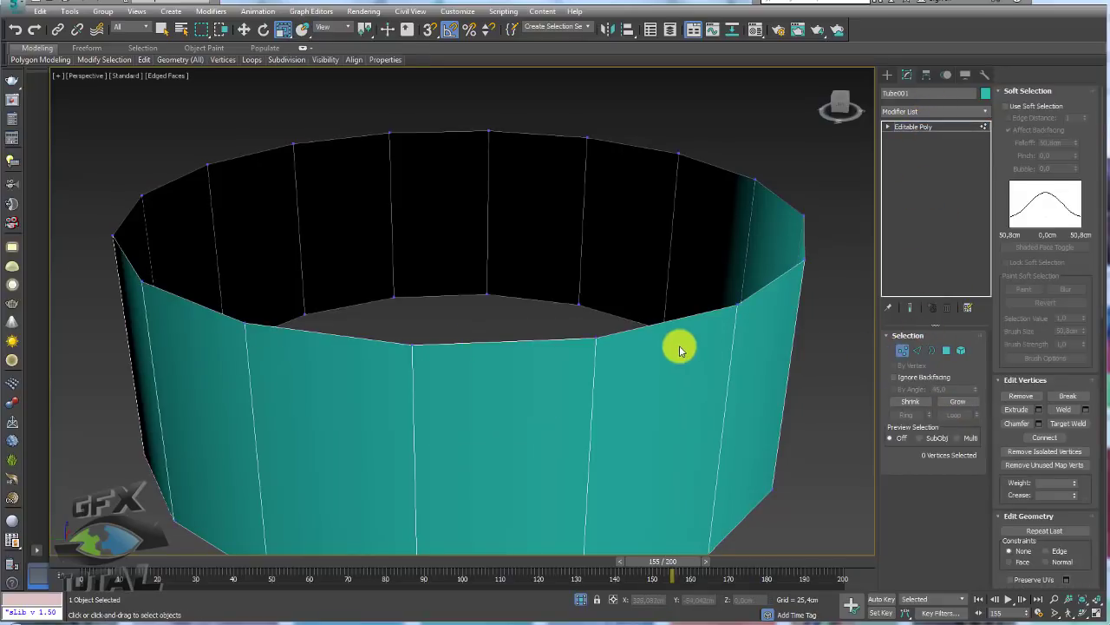
{"action": "middle_click_drag", "start_coordinate": [679, 345], "coordinate": [682, 342], "text": "alt"}
{"action": "scroll", "coordinate": [685, 345], "scroll_direction": "down", "scroll_amount": 3}
Select the band's two left-edge vertices and pull them further left
{"action": "key", "text": "f"}
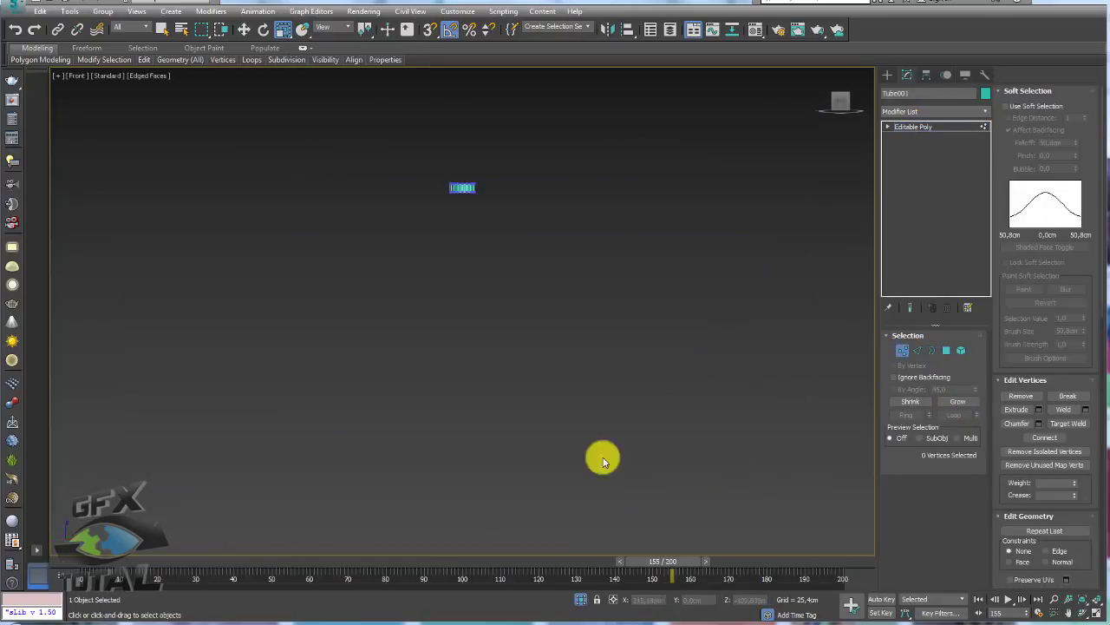
{"action": "scroll", "coordinate": [482, 261], "scroll_direction": "up", "scroll_amount": 5}
{"action": "middle_click_drag", "start_coordinate": [475, 293], "coordinate": [488, 209], "text": "alt"}
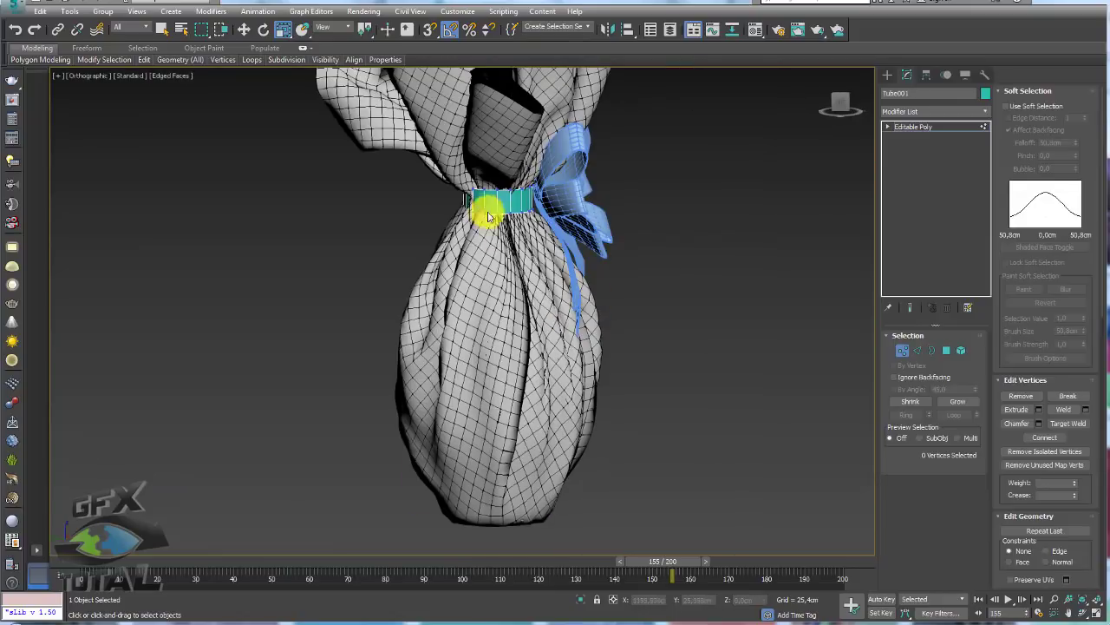
{"action": "scroll", "coordinate": [550, 292], "scroll_direction": "up", "scroll_amount": 3}
{"action": "scroll", "coordinate": [497, 283], "scroll_direction": "up", "scroll_amount": 2}
{"action": "scroll", "coordinate": [475, 294], "scroll_direction": "up", "scroll_amount": 1}
{"action": "left_click_drag", "start_coordinate": [475, 293], "coordinate": [459, 240]}
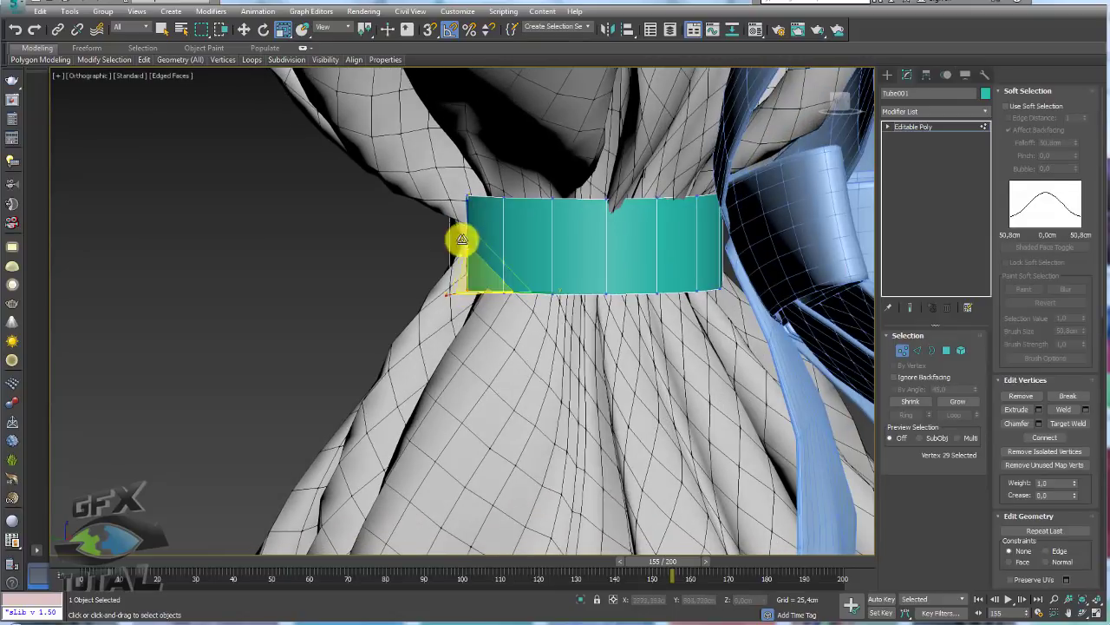
{"action": "left_click", "coordinate": [467, 198], "text": "ctrl"}
{"action": "key", "text": "w"}
{"action": "middle_click_drag", "start_coordinate": [532, 260], "coordinate": [451, 240], "text": "alt"}
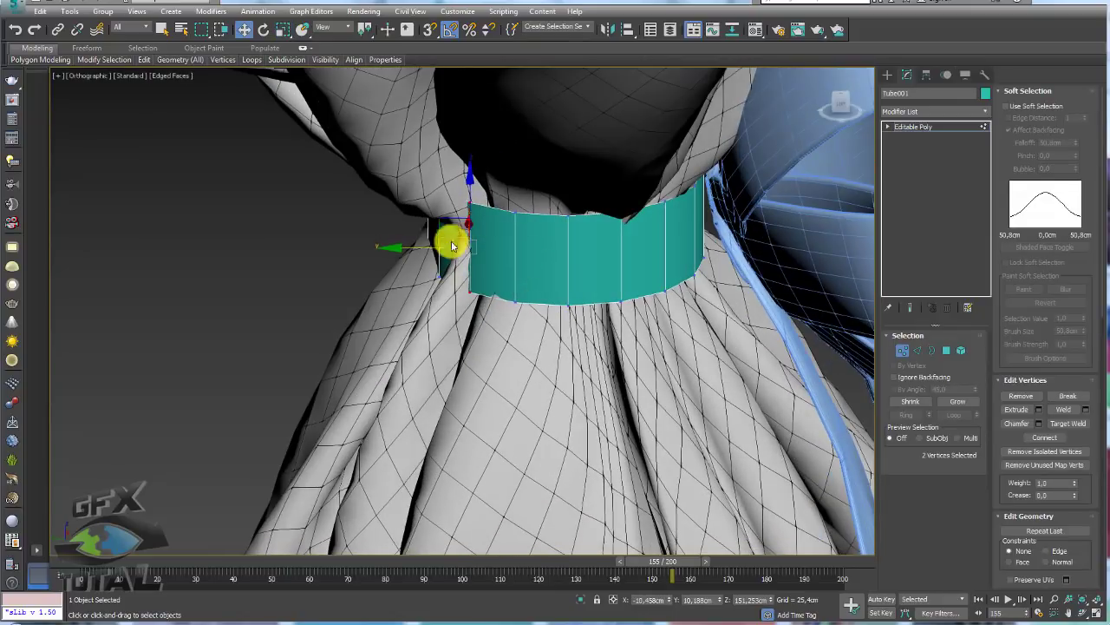
{"action": "left_click_drag", "start_coordinate": [451, 240], "coordinate": [423, 244]}
{"action": "mouse_move", "coordinate": [428, 241]}
{"action": "middle_mouse_down", "text": "alt"}
{"action": "mouse_move", "coordinate": [488, 251]}
{"action": "mouse_move", "coordinate": [408, 310]}
{"action": "mouse_move", "coordinate": [384, 280]}
{"action": "mouse_move", "coordinate": [399, 270]}
{"action": "mouse_move", "coordinate": [352, 250]}
{"action": "mouse_move", "coordinate": [404, 273]}
{"action": "mouse_move", "coordinate": [260, 277]}
{"action": "mouse_move", "coordinate": [266, 291]}
{"action": "middle_mouse_up", "text": "alt"}
Select the band's left-side faces and rotate them -15 degrees
{"action": "left_click", "coordinate": [946, 349]}
{"action": "left_click", "coordinate": [387, 261]}
{"action": "scroll", "coordinate": [353, 250], "scroll_direction": "down", "scroll_amount": 5}
{"action": "key", "text": "u"}
{"action": "left_click", "coordinate": [259, 279]}
{"action": "left_click", "coordinate": [274, 298], "text": "ctrl"}
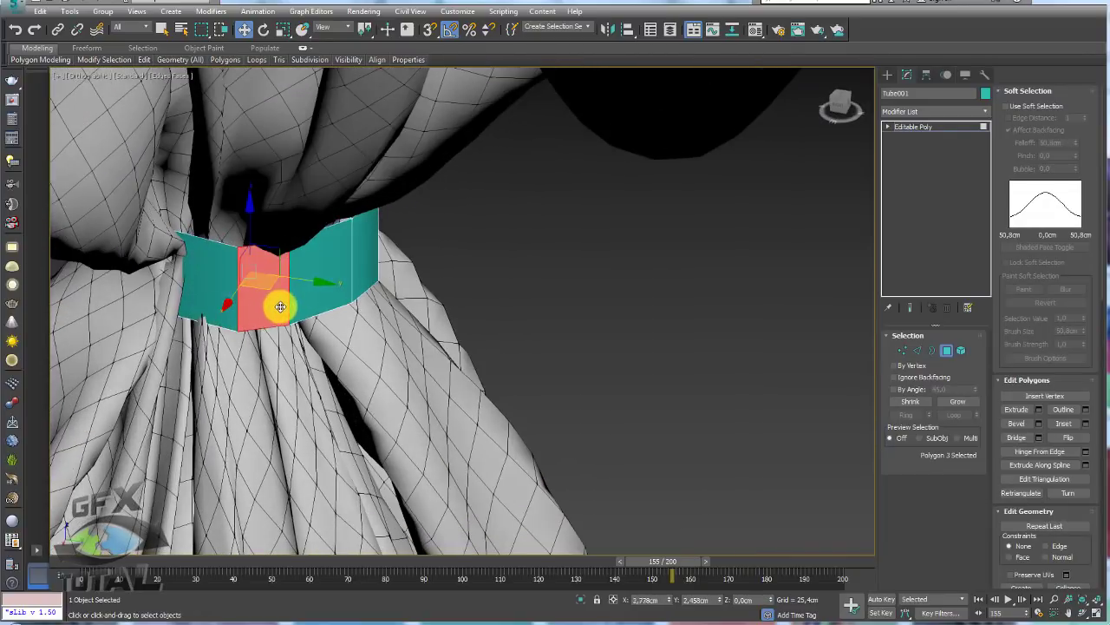
{"action": "mouse_move", "coordinate": [164, 283]}
{"action": "middle_mouse_down", "text": "alt"}
{"action": "mouse_move", "coordinate": [129, 287]}
{"action": "mouse_move", "coordinate": [408, 292]}
{"action": "mouse_move", "coordinate": [318, 255]}
{"action": "mouse_move", "coordinate": [342, 250]}
{"action": "middle_mouse_up", "text": "alt"}
{"action": "left_click", "coordinate": [318, 255], "text": "ctrl"}
{"action": "key", "text": "e"}
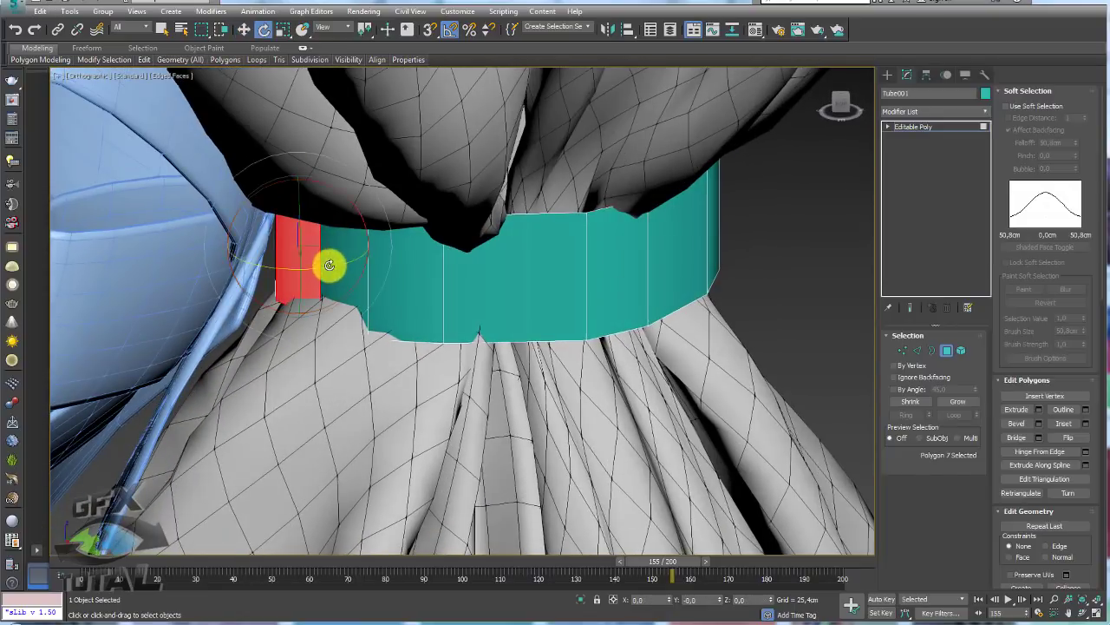
{"action": "left_click_drag", "start_coordinate": [329, 256], "coordinate": [319, 270]}
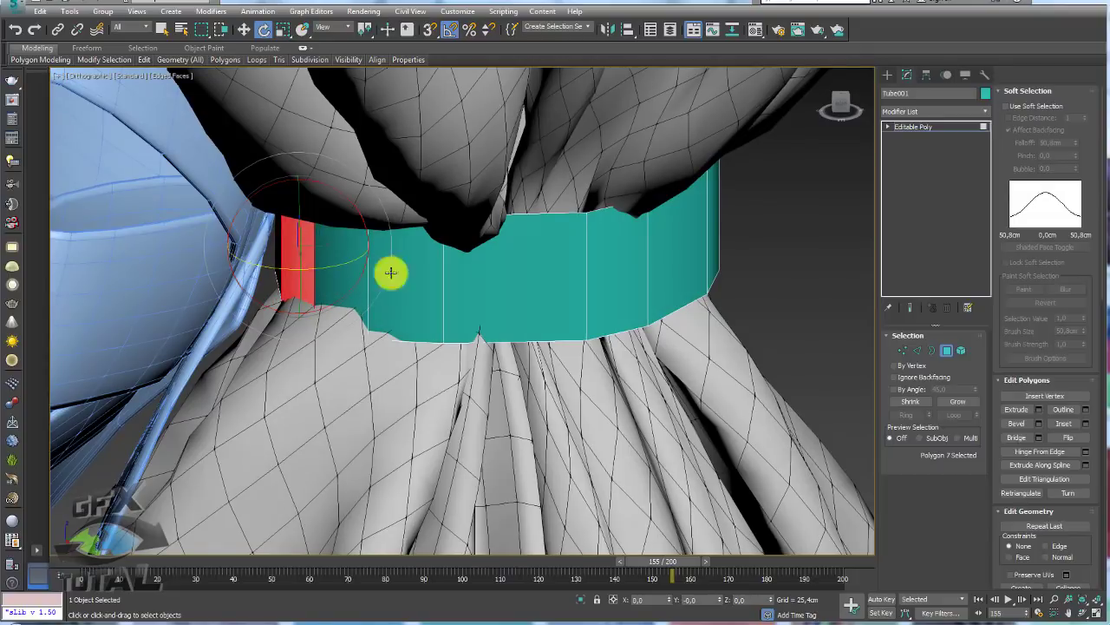
{"action": "middle_click_drag", "start_coordinate": [392, 274], "coordinate": [635, 295], "text": "alt"}
Select an edge ring around the band and rotate it to bend the band
{"action": "left_click", "coordinate": [918, 351]}
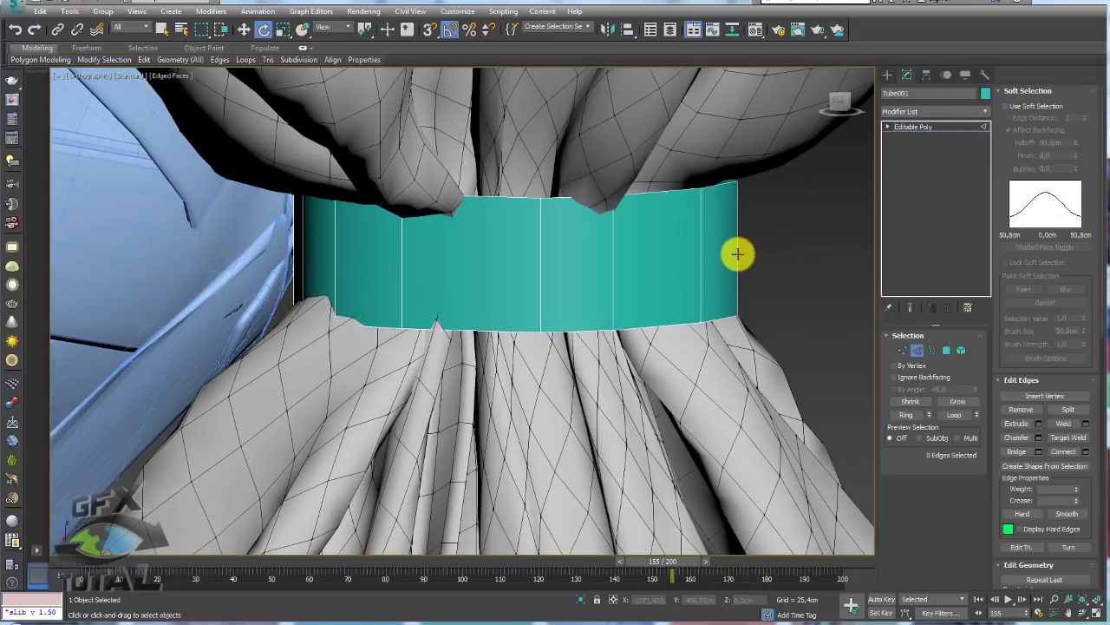
{"action": "left_click", "coordinate": [737, 253]}
{"action": "left_click", "coordinate": [920, 420]}
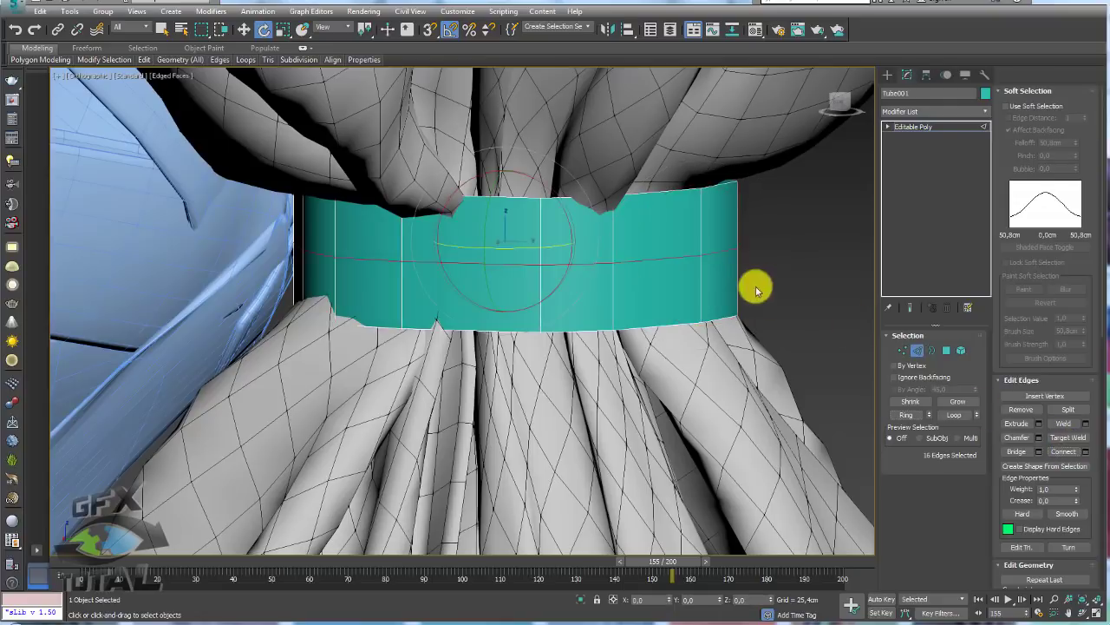
{"action": "left_click_drag", "start_coordinate": [512, 234], "coordinate": [515, 241]}
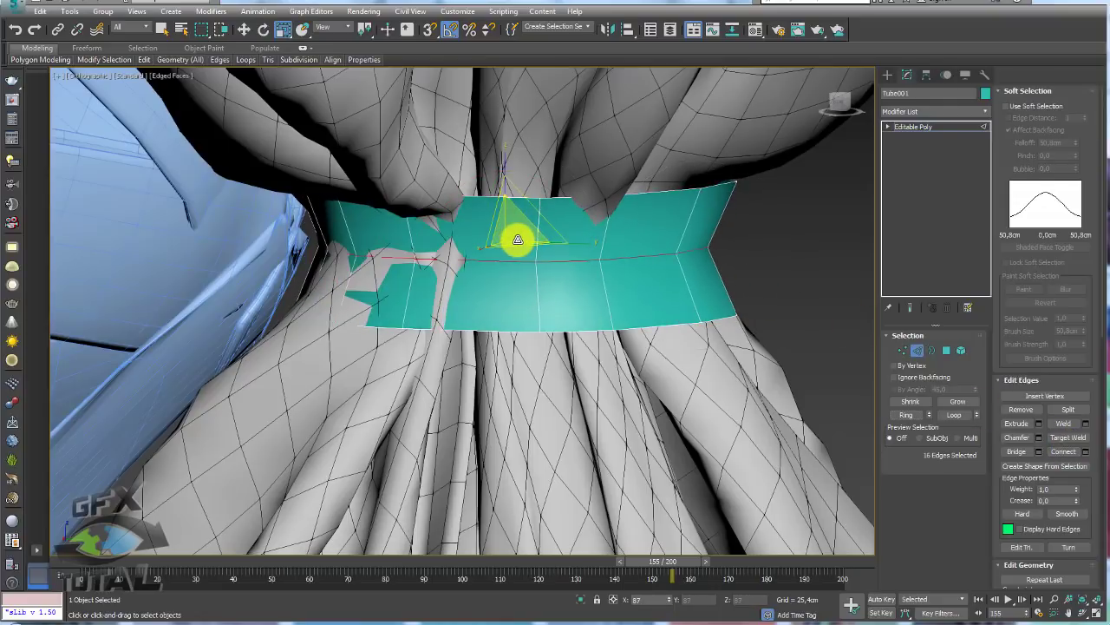
Scale the band's open borders to narrow it
{"action": "left_click", "coordinate": [932, 350], "text": "ctrl"}
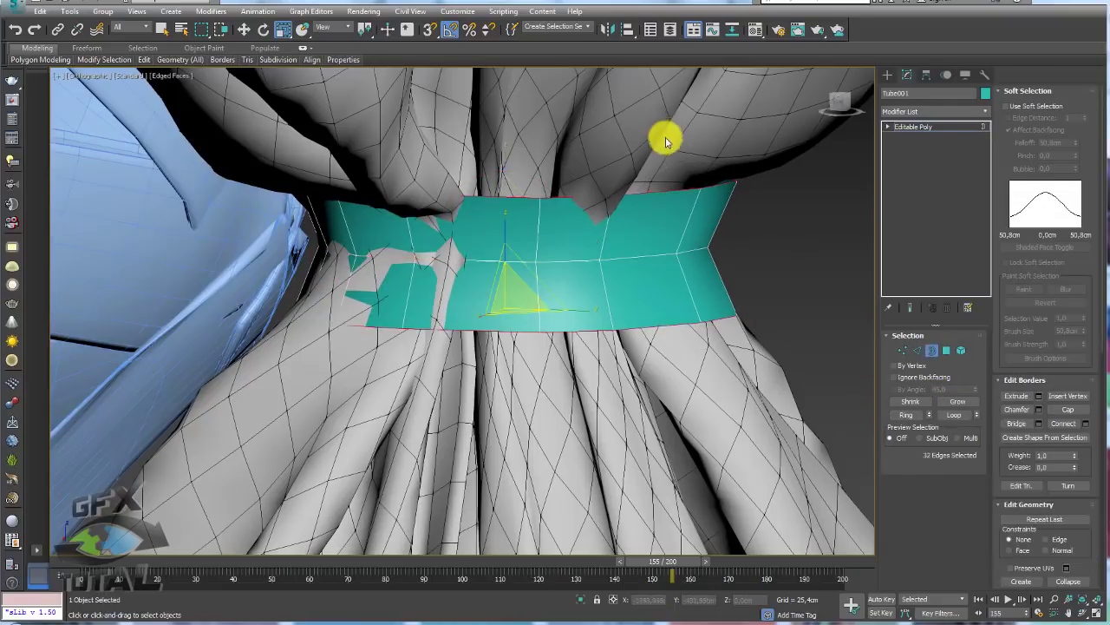
{"action": "left_click_drag", "start_coordinate": [530, 275], "coordinate": [523, 289]}
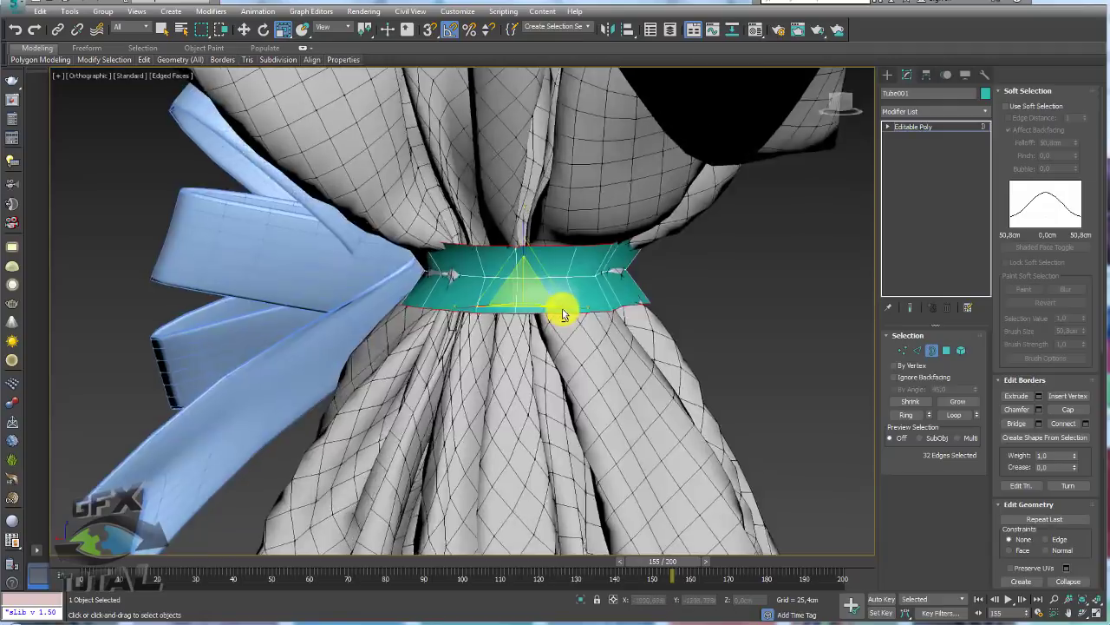
{"action": "middle_click_drag", "start_coordinate": [561, 309], "coordinate": [659, 260], "text": "alt"}
{"action": "left_click", "coordinate": [920, 127]}
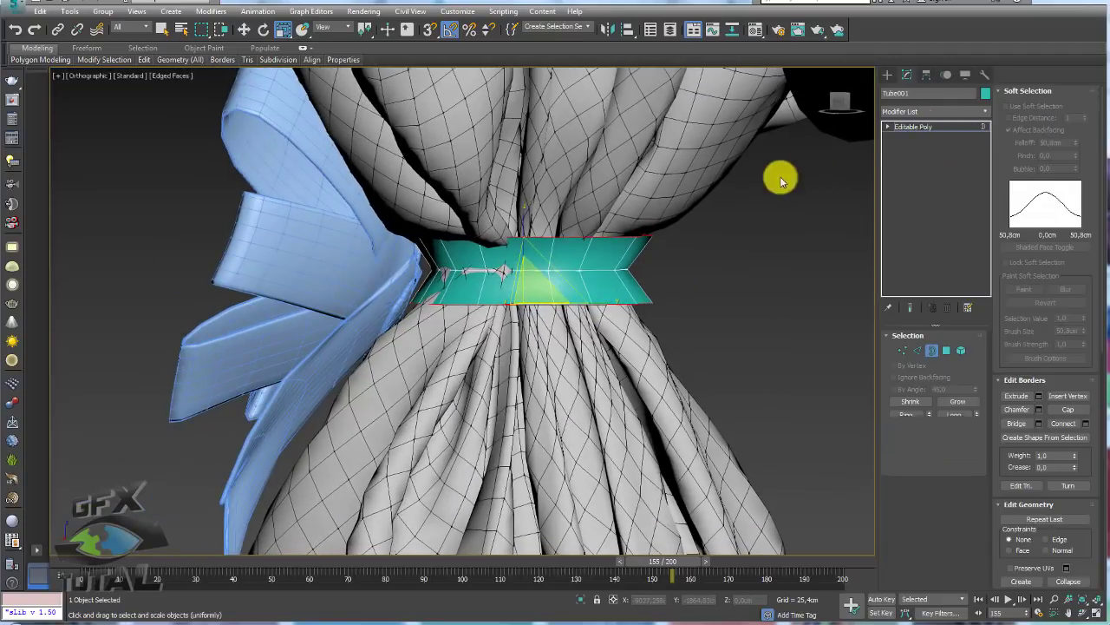
Move six vertices along the band slightly up and right
{"action": "mouse_move", "coordinate": [781, 179]}
{"action": "middle_mouse_down", "text": "alt"}
{"action": "mouse_move", "coordinate": [608, 221]}
{"action": "mouse_move", "coordinate": [540, 223]}
{"action": "mouse_move", "coordinate": [555, 235]}
{"action": "middle_mouse_up", "text": "alt"}
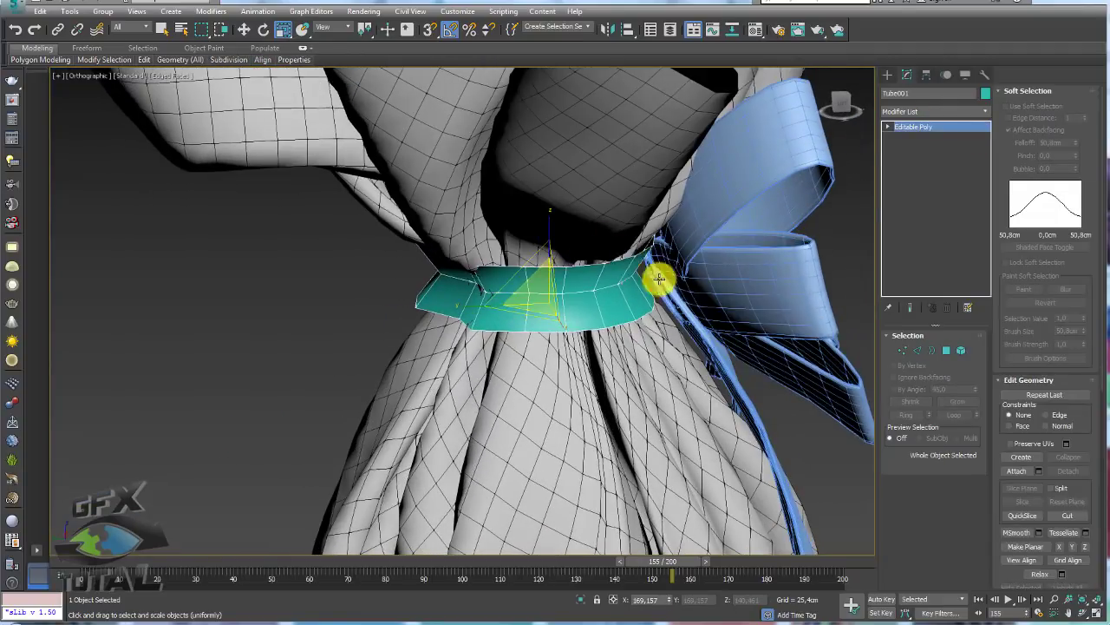
{"action": "middle_click_drag", "start_coordinate": [657, 277], "coordinate": [854, 355], "text": "alt"}
{"action": "left_click", "coordinate": [903, 350]}
{"action": "scroll", "coordinate": [590, 300], "scroll_direction": "up", "scroll_amount": 3}
{"action": "mouse_move", "coordinate": [590, 300]}
{"action": "middle_mouse_down", "text": "alt"}
{"action": "mouse_move", "coordinate": [488, 216]}
{"action": "mouse_move", "coordinate": [498, 253]}
{"action": "mouse_move", "coordinate": [432, 213]}
{"action": "middle_mouse_up", "text": "alt"}
{"action": "left_click_drag", "start_coordinate": [432, 213], "coordinate": [436, 226]}
{"action": "key", "text": "w"}
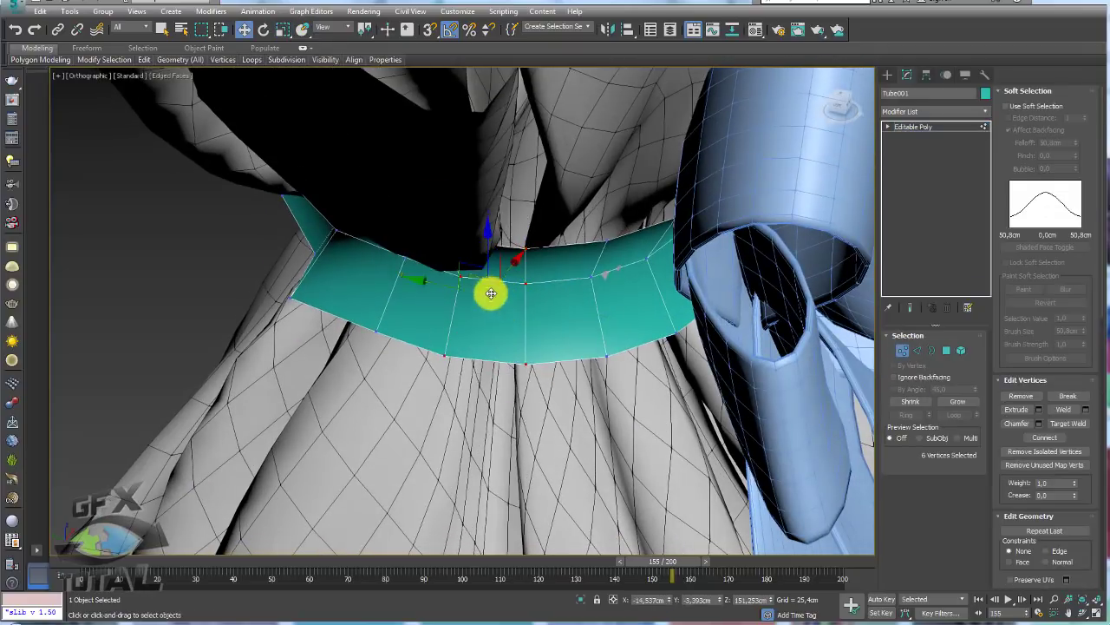
{"action": "left_click_drag", "start_coordinate": [482, 279], "coordinate": [489, 268]}
Move three vertices on the band's left part inward against the wrapper
{"action": "mouse_move", "coordinate": [489, 268]}
{"action": "middle_mouse_down", "text": "alt"}
{"action": "mouse_move", "coordinate": [471, 289]}
{"action": "mouse_move", "coordinate": [350, 233]}
{"action": "middle_mouse_up", "text": "alt"}
{"action": "left_click_drag", "start_coordinate": [350, 233], "coordinate": [389, 276]}
{"action": "middle_click_drag", "start_coordinate": [388, 276], "coordinate": [397, 265], "text": "alt"}
{"action": "left_click_drag", "start_coordinate": [358, 281], "coordinate": [355, 268]}
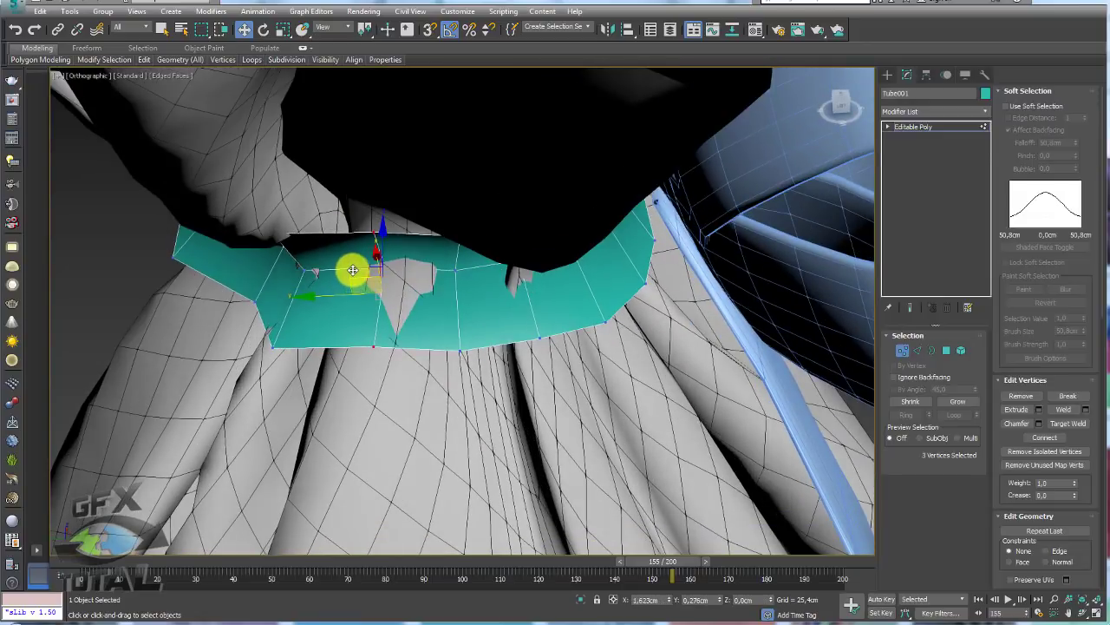
{"action": "left_click", "coordinate": [911, 126]}
{"action": "middle_click_drag", "start_coordinate": [589, 270], "coordinate": [579, 250], "text": "alt"}
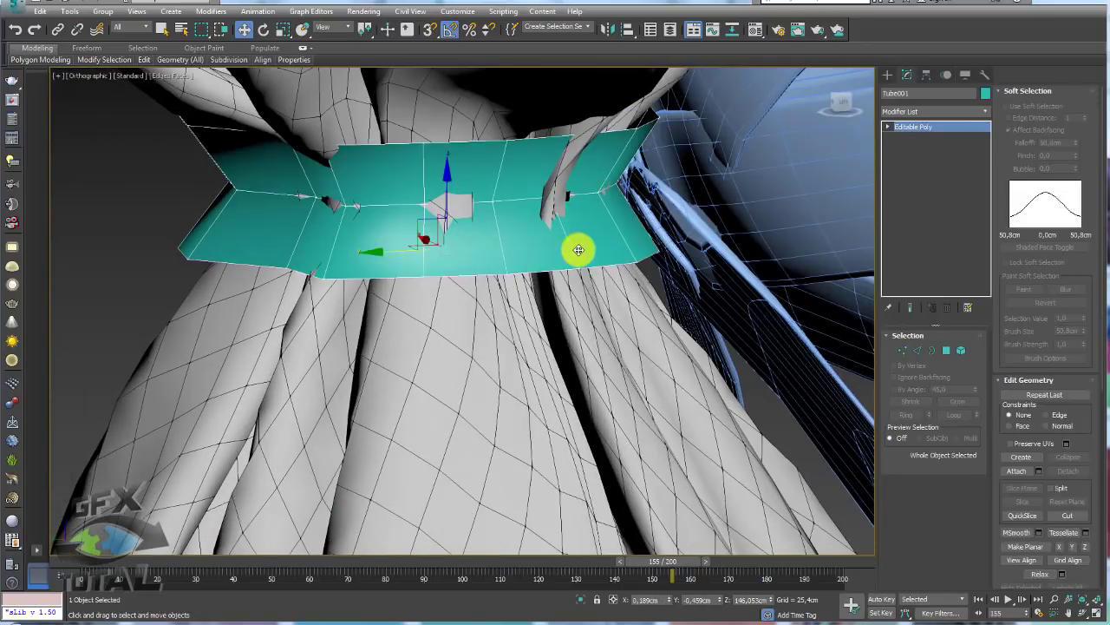
{"action": "key", "text": "x"}
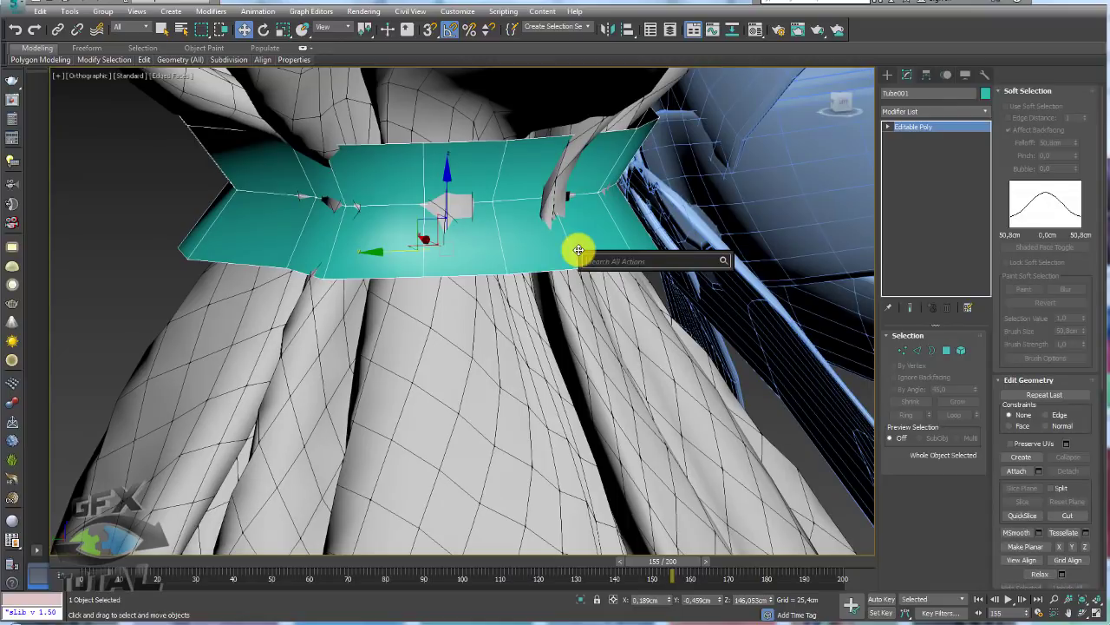
Add a Shell modifier to the band with Inner 0 and Outer 0,787cm
{"action": "type", "text": "shell"}
{"action": "key", "text": "Return"}
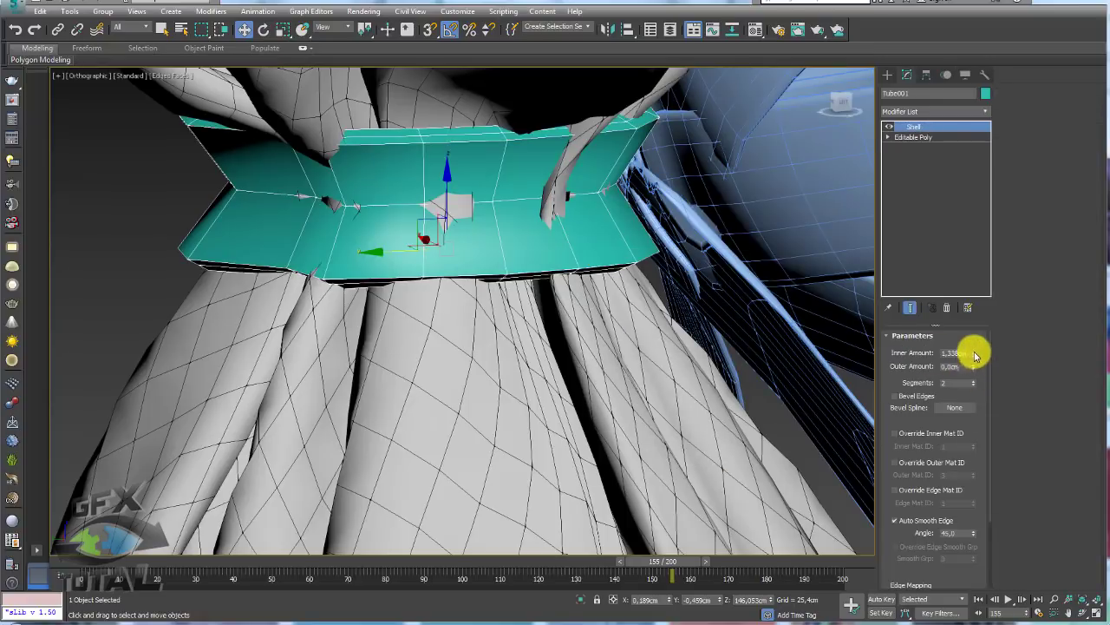
{"action": "left_click_drag", "start_coordinate": [973, 353], "coordinate": [974, 376]}
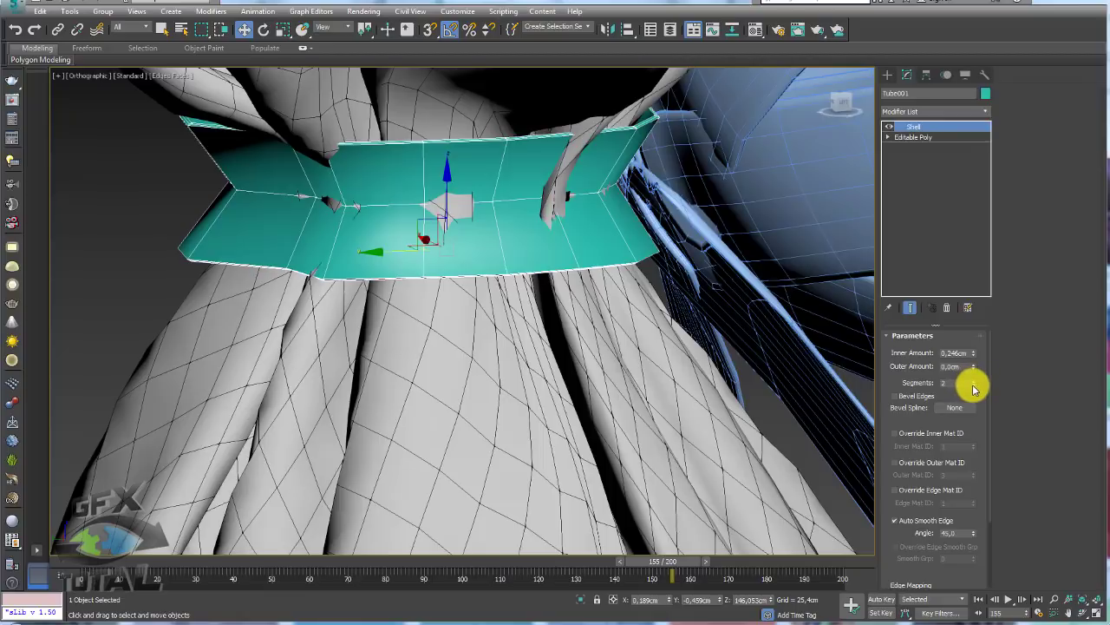
{"action": "left_click_drag", "start_coordinate": [966, 350], "coordinate": [974, 340]}
{"action": "middle_click_drag", "start_coordinate": [717, 290], "coordinate": [870, 335], "text": "alt"}
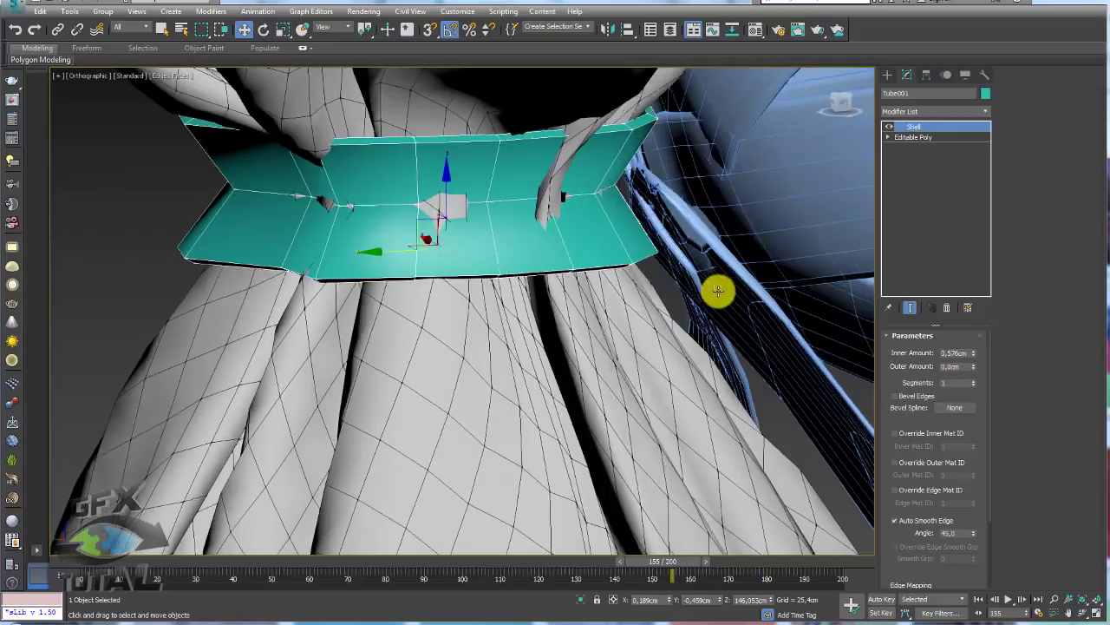
{"action": "right_click", "coordinate": [974, 355]}
{"action": "mouse_move", "coordinate": [973, 364]}
{"action": "left_mouse_down"}
{"action": "mouse_move", "coordinate": [969, 339]}
{"action": "mouse_move", "coordinate": [967, 354]}
{"action": "left_mouse_up"}
{"action": "middle_click_drag", "start_coordinate": [538, 283], "coordinate": [552, 280], "text": "alt"}
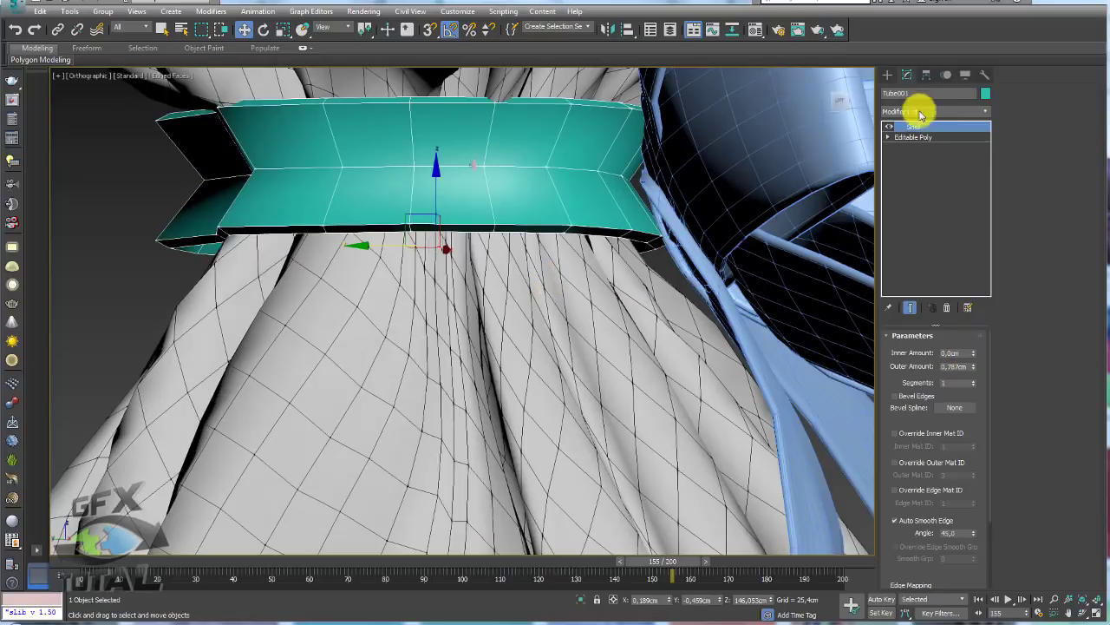
Attach the teal band to the blue bow Plane001 at its Editable Poly level
{"action": "left_click", "coordinate": [761, 175]}
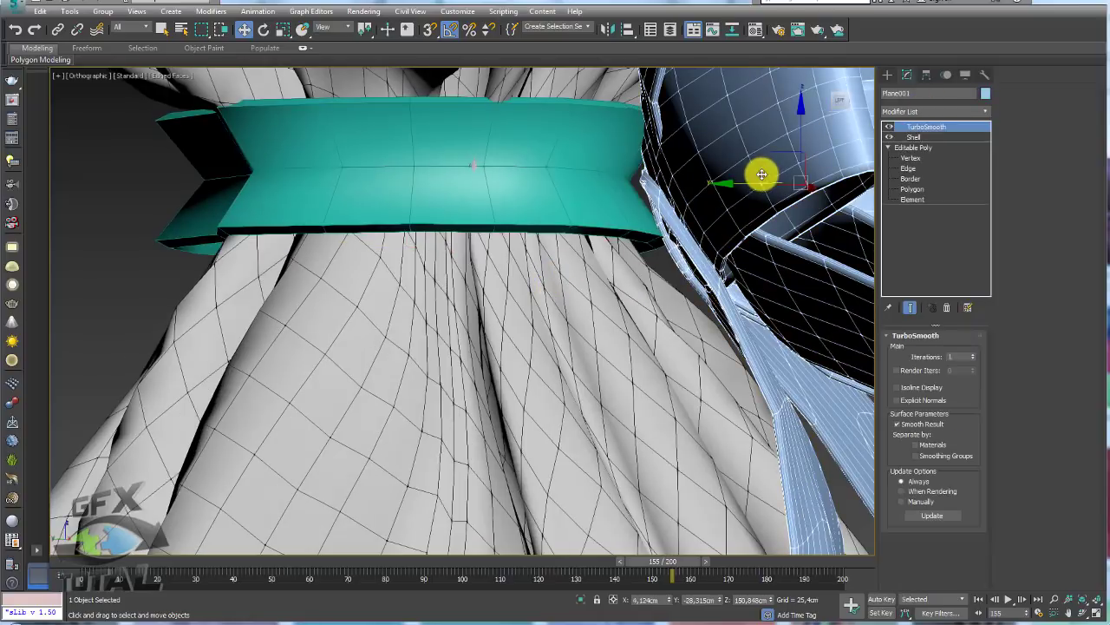
{"action": "left_click", "coordinate": [914, 151]}
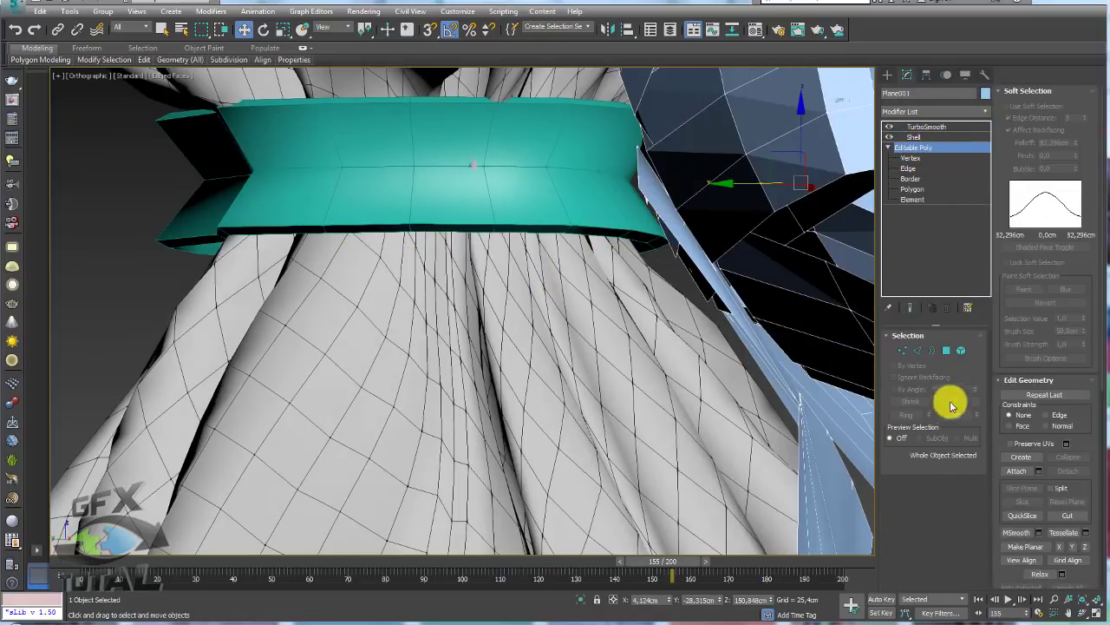
{"action": "left_click", "coordinate": [1017, 471]}
{"action": "left_click", "coordinate": [600, 190]}
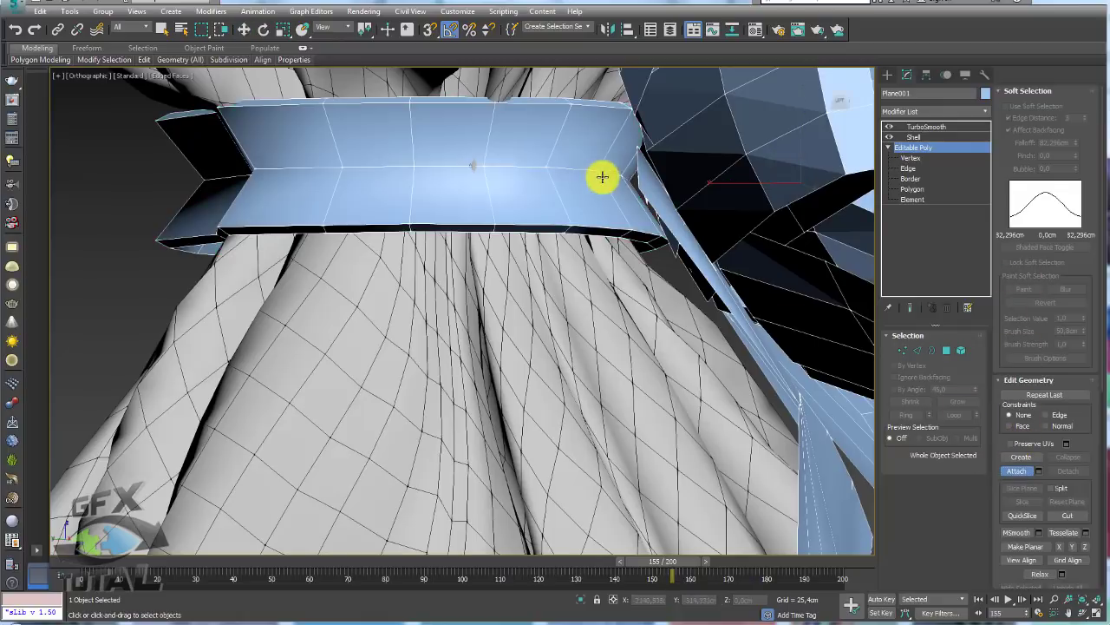
{"action": "left_click", "coordinate": [937, 136]}
{"action": "left_click", "coordinate": [934, 128]}
Select the embalagem wrapper and select a set of its vertices
{"action": "mouse_move", "coordinate": [674, 179]}
{"action": "middle_mouse_down", "text": "alt"}
{"action": "mouse_move", "coordinate": [739, 218]}
{"action": "mouse_move", "coordinate": [650, 238]}
{"action": "mouse_move", "coordinate": [652, 286]}
{"action": "mouse_move", "coordinate": [585, 324]}
{"action": "middle_mouse_up", "text": "alt"}
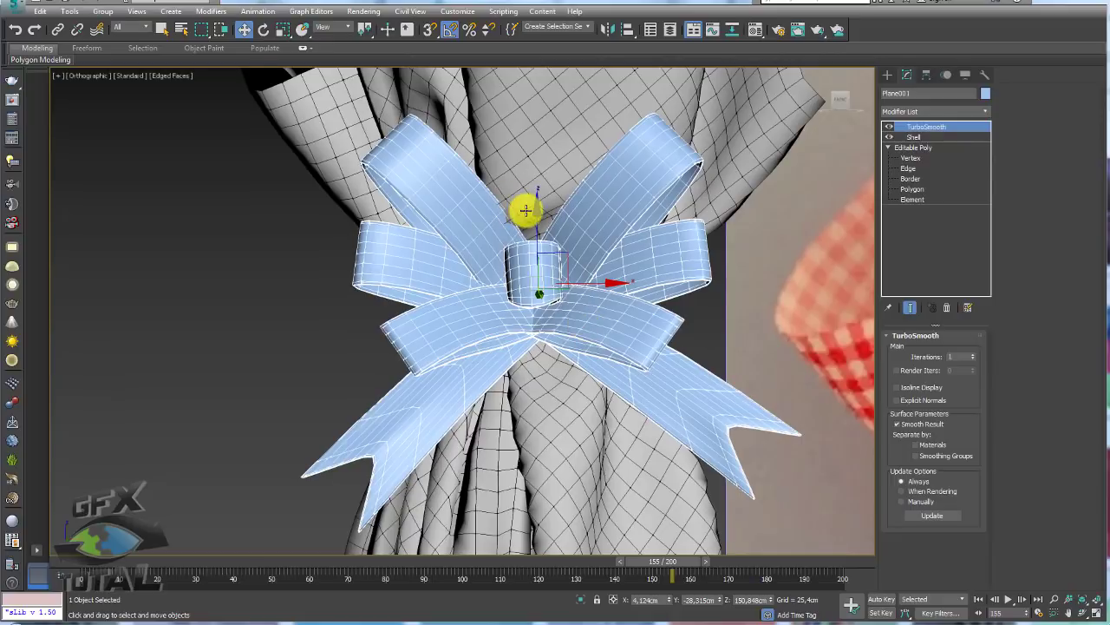
{"action": "left_click", "coordinate": [526, 210]}
{"action": "left_click", "coordinate": [911, 148]}
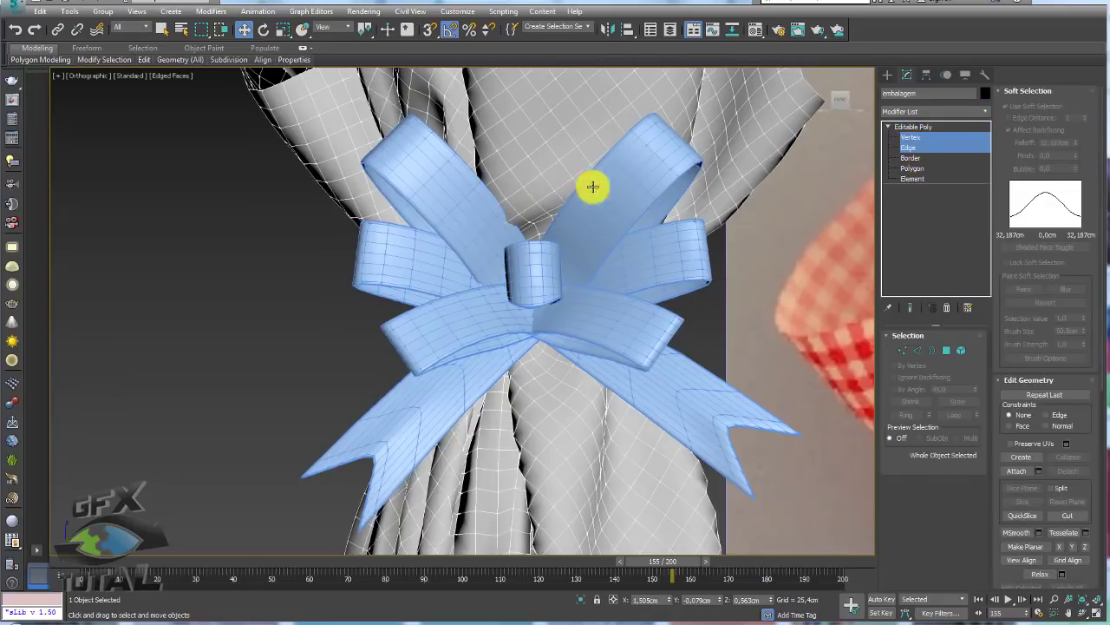
{"action": "left_click", "coordinate": [920, 139]}
{"action": "left_click_drag", "start_coordinate": [502, 228], "coordinate": [541, 198]}
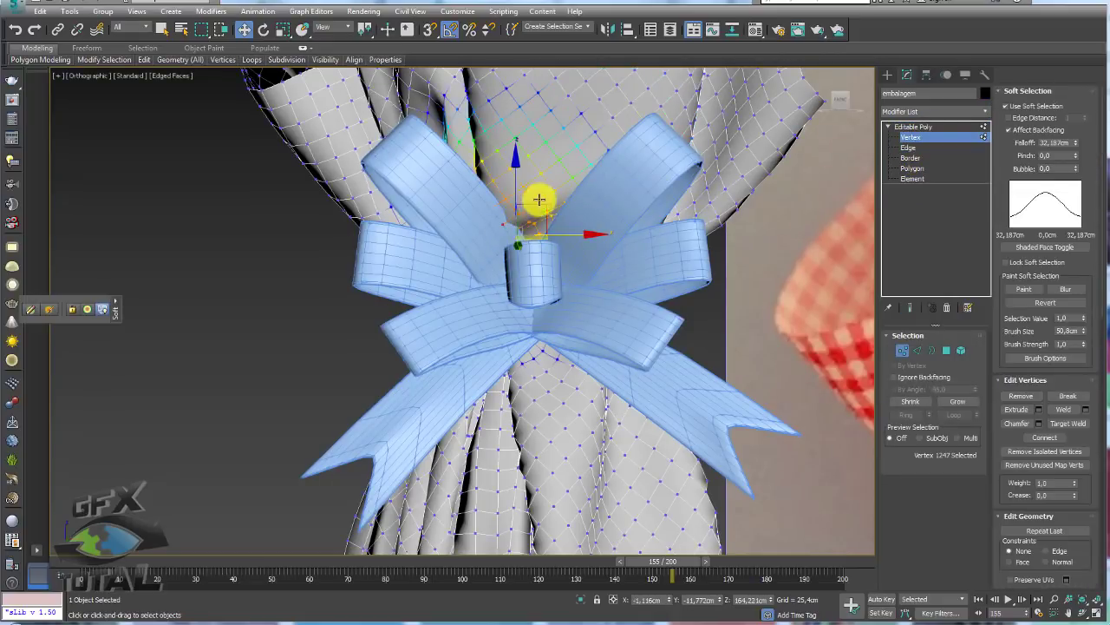
{"action": "left_click", "coordinate": [920, 128]}
Hide the reference photo plane with Hide Selection from the quad menu
{"action": "scroll", "coordinate": [589, 210], "scroll_direction": "down", "scroll_amount": 5}
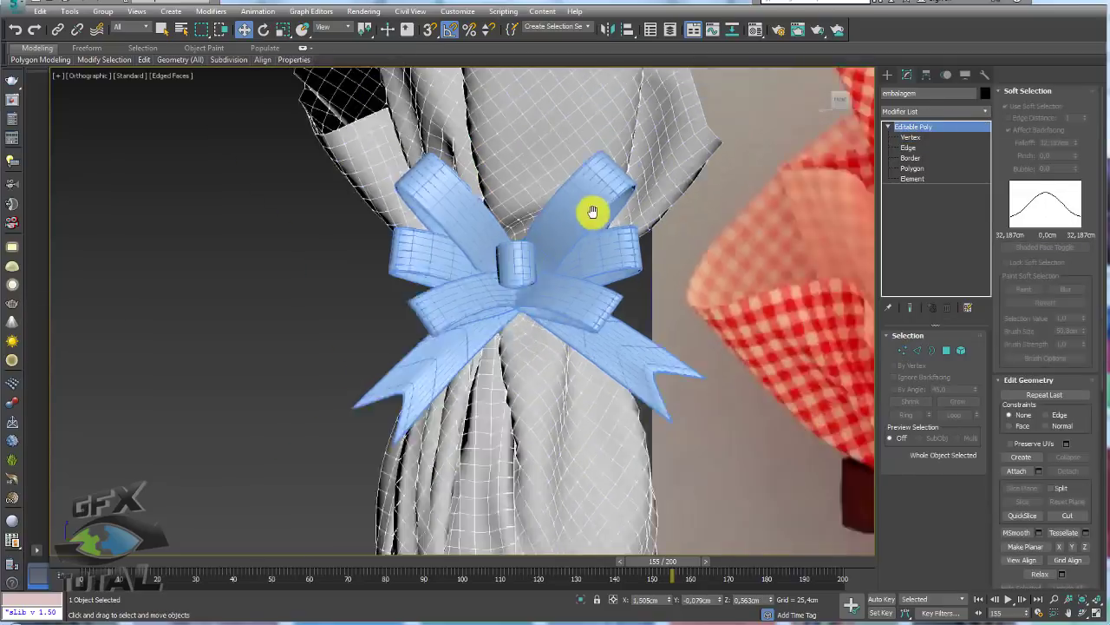
{"action": "scroll", "coordinate": [665, 303], "scroll_direction": "down", "scroll_amount": 5}
{"action": "middle_click_drag", "start_coordinate": [665, 303], "coordinate": [535, 255]}
{"action": "mouse_move", "coordinate": [358, 501]}
{"action": "middle_mouse_down"}
{"action": "mouse_move", "coordinate": [451, 448]}
{"action": "mouse_move", "coordinate": [466, 455]}
{"action": "middle_mouse_up"}
{"action": "scroll", "coordinate": [659, 373], "scroll_direction": "down", "scroll_amount": 1}
{"action": "scroll", "coordinate": [642, 364], "scroll_direction": "down", "scroll_amount": 4}
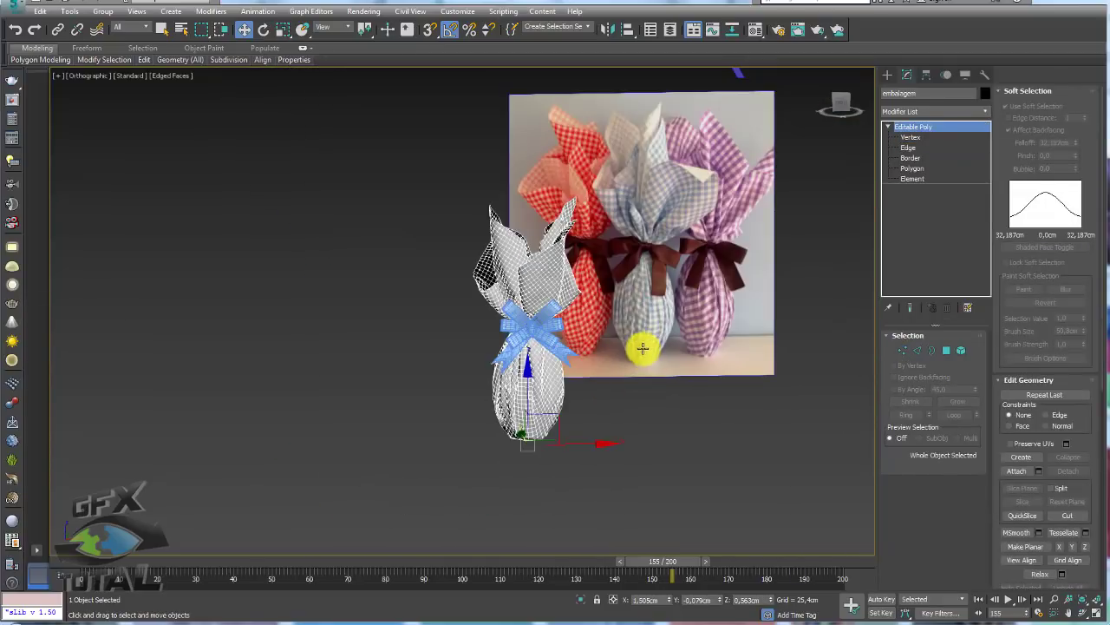
{"action": "left_click", "coordinate": [647, 351]}
{"action": "right_click", "coordinate": [647, 351]}
{"action": "left_click", "coordinate": [668, 310]}
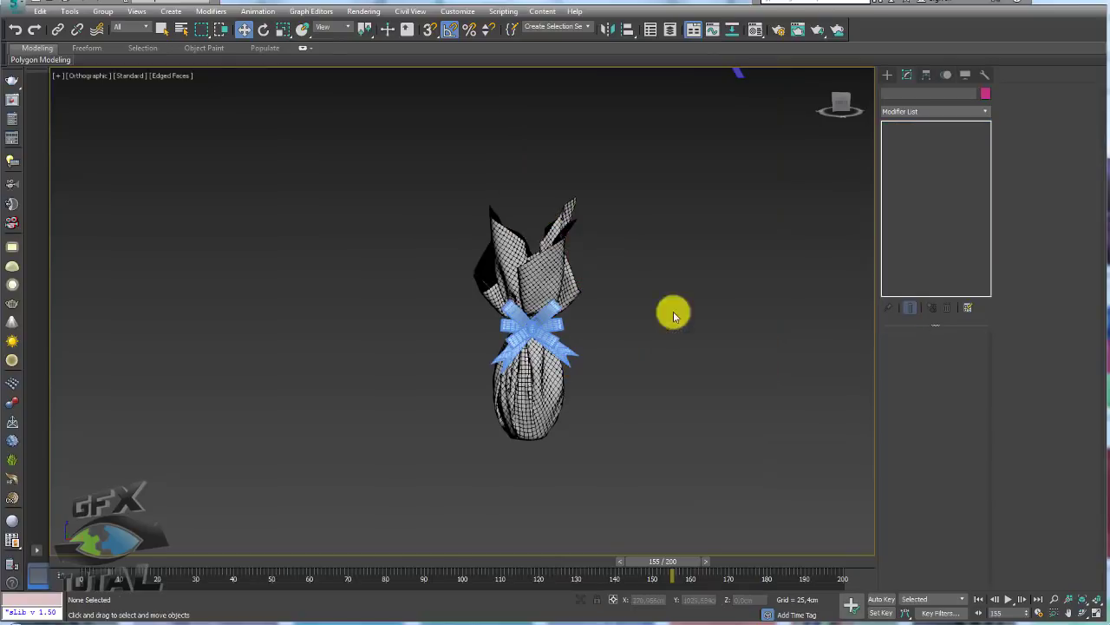
Reframe the view on the wrapped egg and select embalagem
{"action": "mouse_move", "coordinate": [673, 312]}
{"action": "middle_mouse_down"}
{"action": "mouse_move", "coordinate": [647, 362]}
{"action": "mouse_move", "coordinate": [579, 353]}
{"action": "middle_mouse_up"}
{"action": "scroll", "coordinate": [566, 366], "scroll_direction": "up", "scroll_amount": 3}
{"action": "scroll", "coordinate": [566, 366], "scroll_direction": "up", "scroll_amount": 2}
{"action": "left_click", "coordinate": [558, 339]}
Set V-Ray as the active renderer in Render Setup
{"action": "left_click", "coordinate": [776, 30]}
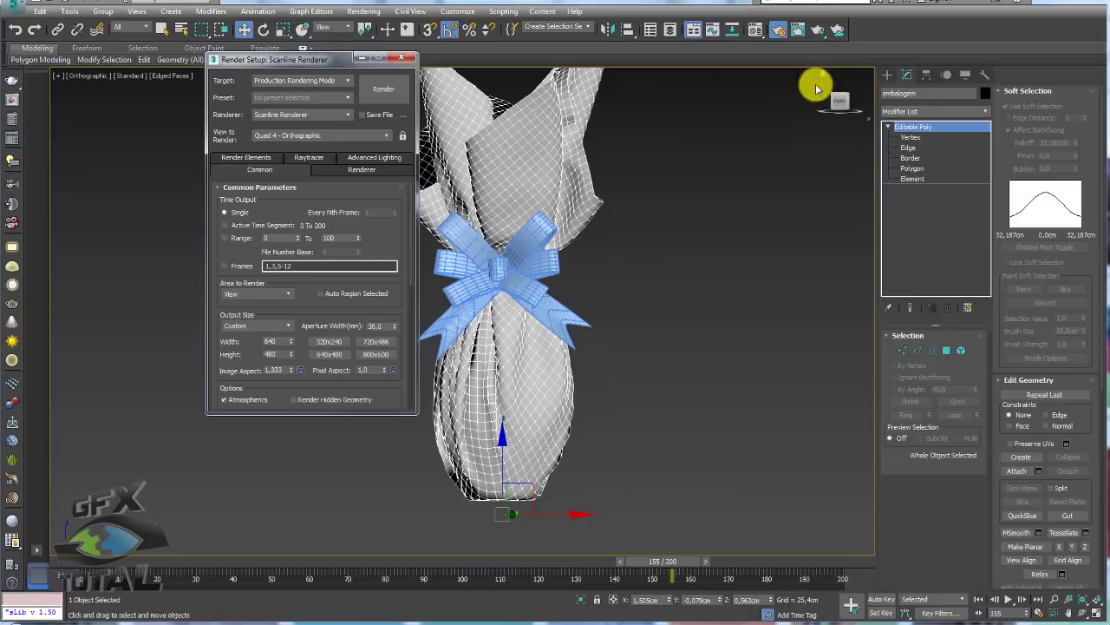
{"action": "left_click", "coordinate": [317, 115]}
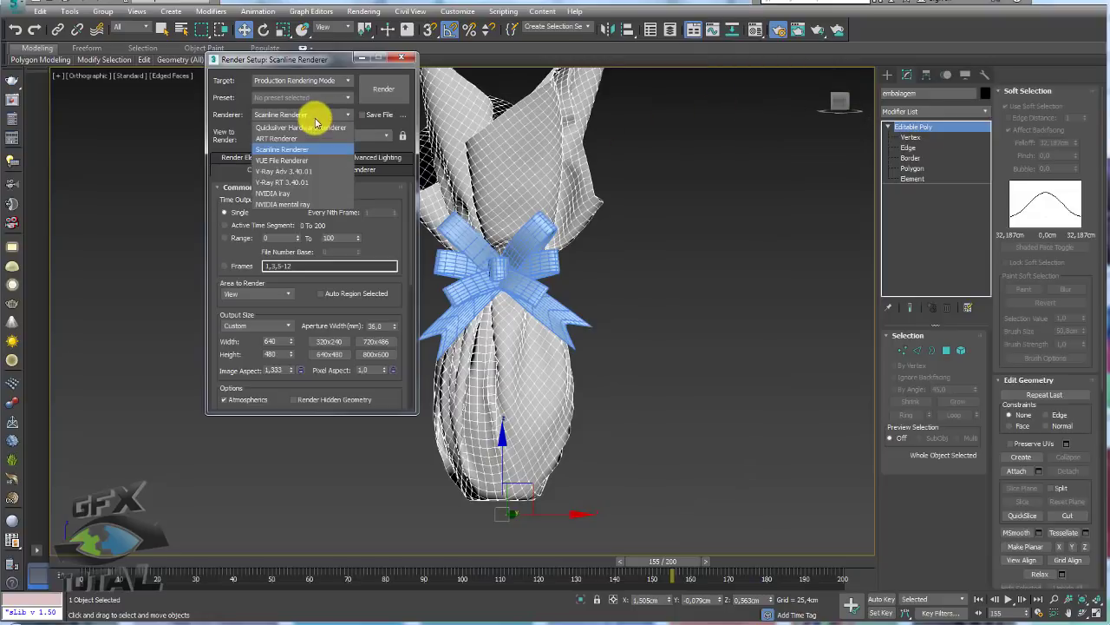
{"action": "left_click", "coordinate": [287, 172]}
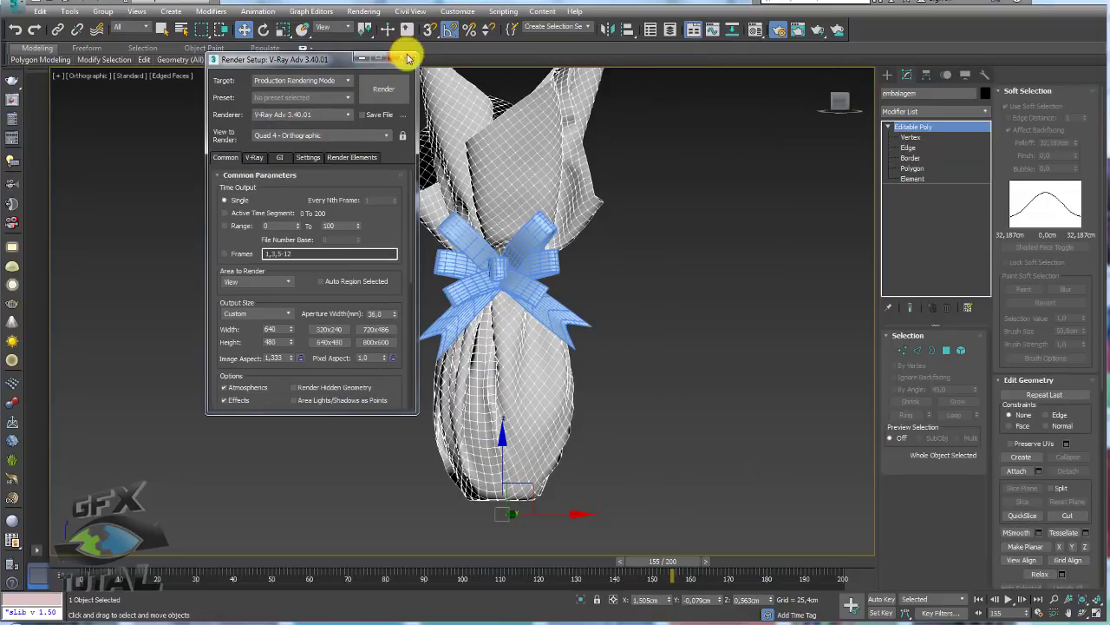
{"action": "left_click", "coordinate": [401, 58]}
Change 01 - Default to a VRay2SidedMtl, keeping the old material as sub-material
{"action": "left_click", "coordinate": [751, 33]}
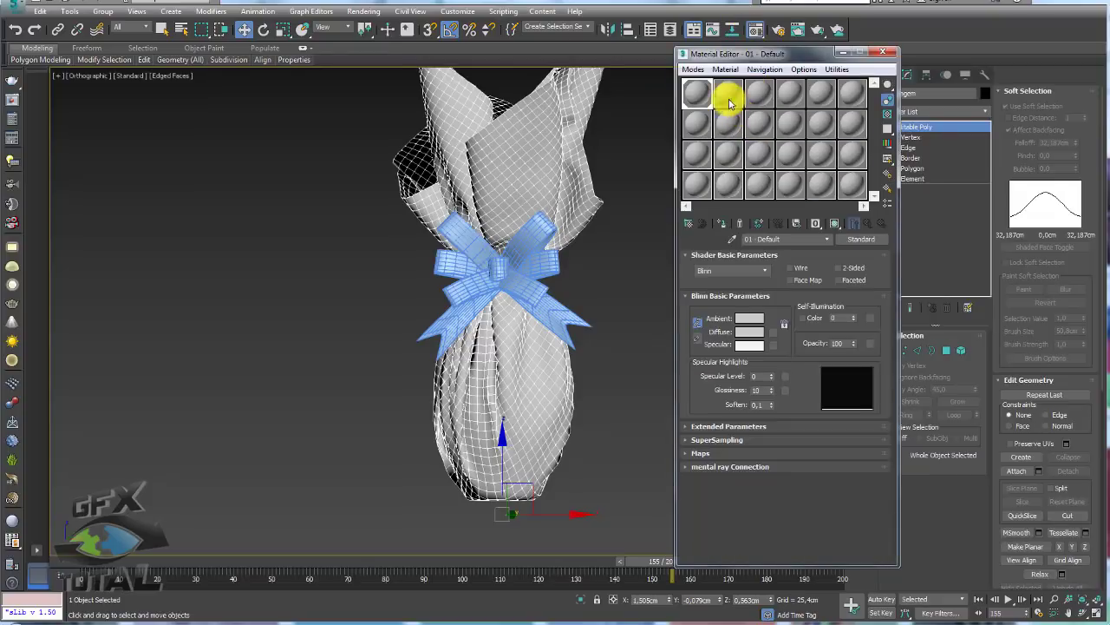
{"action": "left_click_drag", "start_coordinate": [720, 50], "coordinate": [790, 55]}
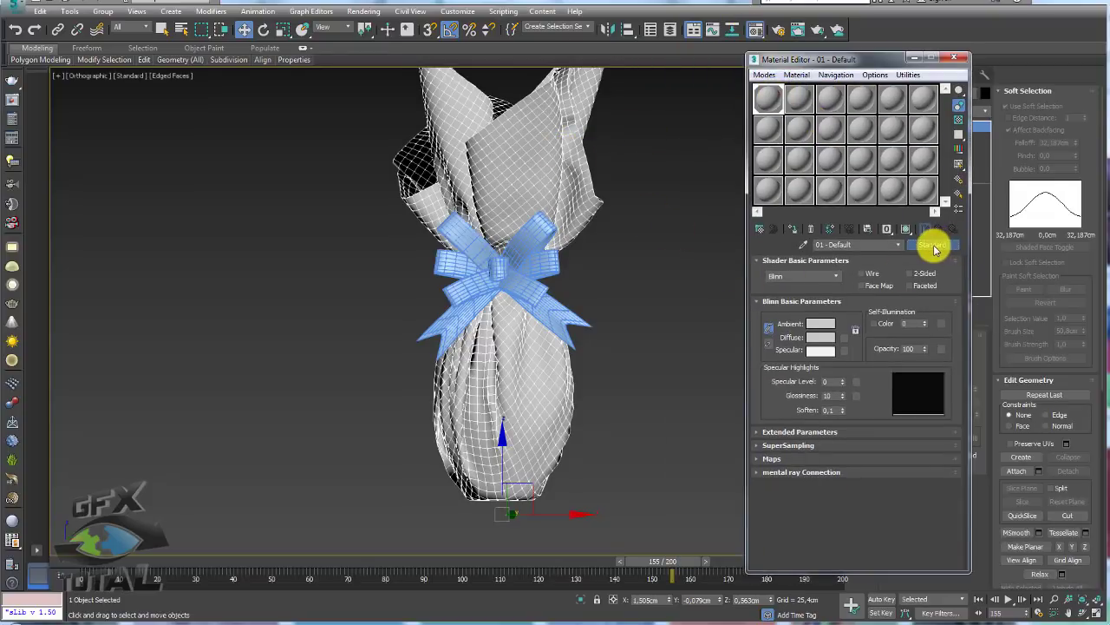
{"action": "left_click", "coordinate": [920, 250]}
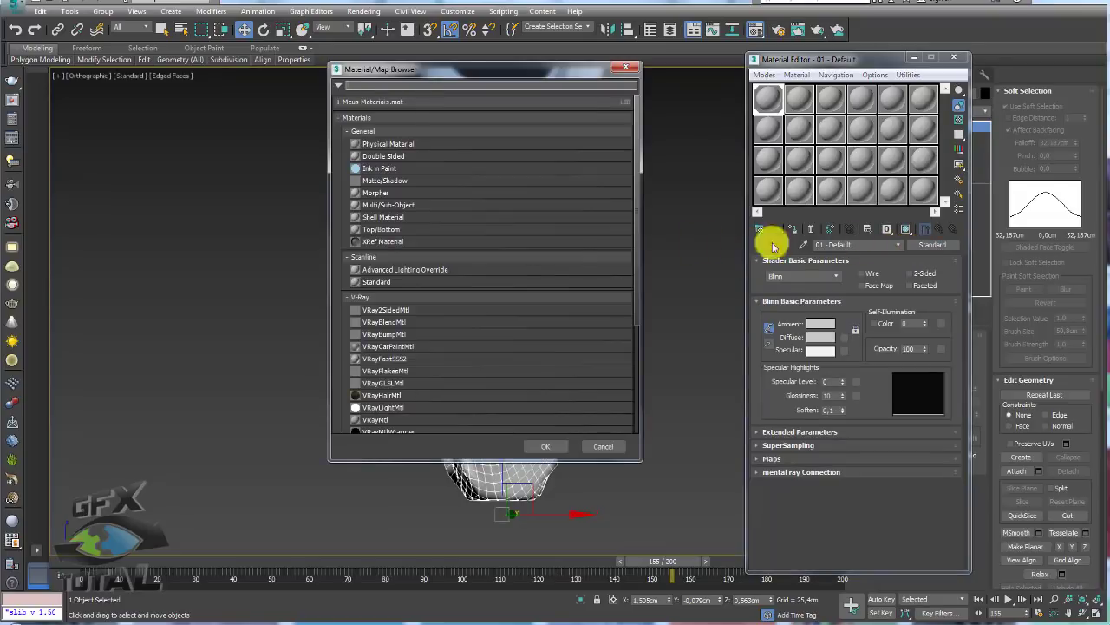
{"action": "left_click_drag", "start_coordinate": [637, 250], "coordinate": [624, 308]}
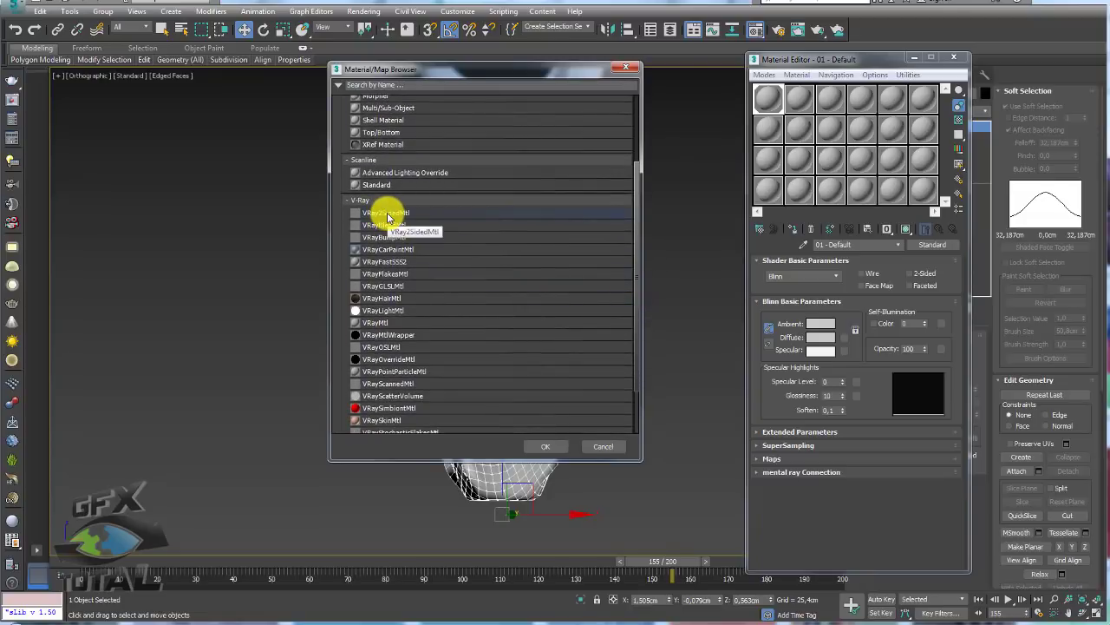
{"action": "double_click", "coordinate": [387, 212]}
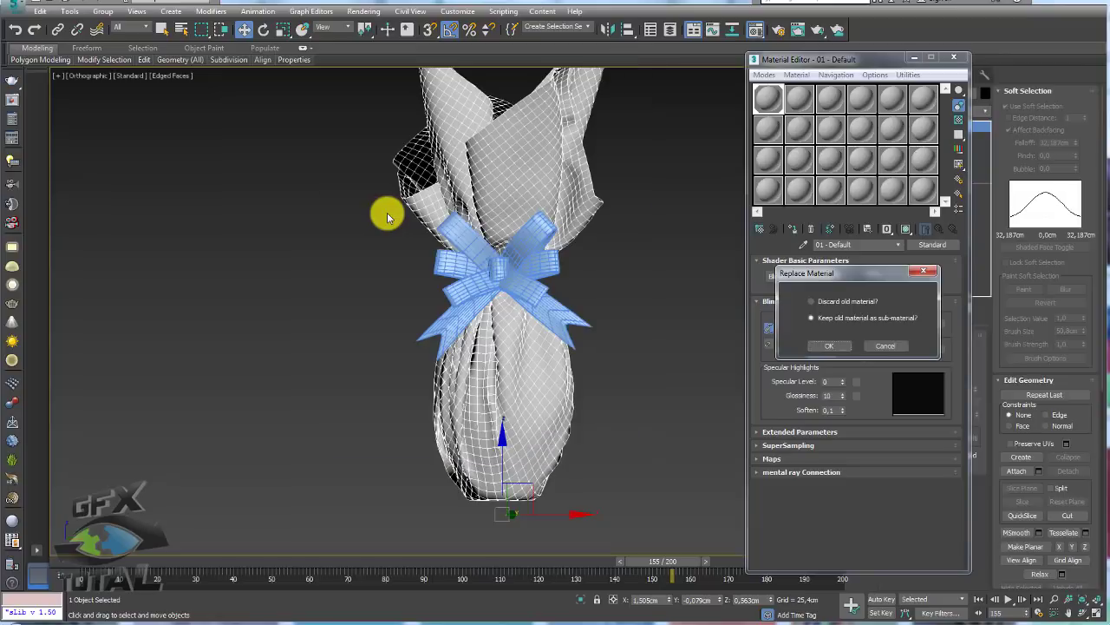
{"action": "left_click", "coordinate": [828, 345]}
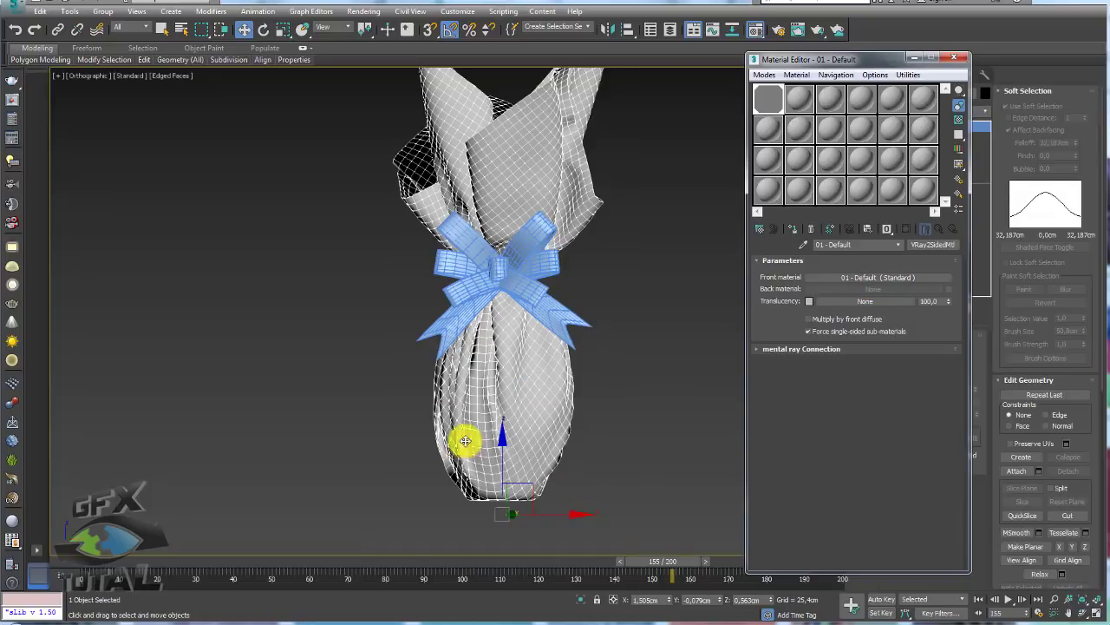
Convert the two-sided material's Front material to a VRayMtl
{"action": "left_click", "coordinate": [854, 277]}
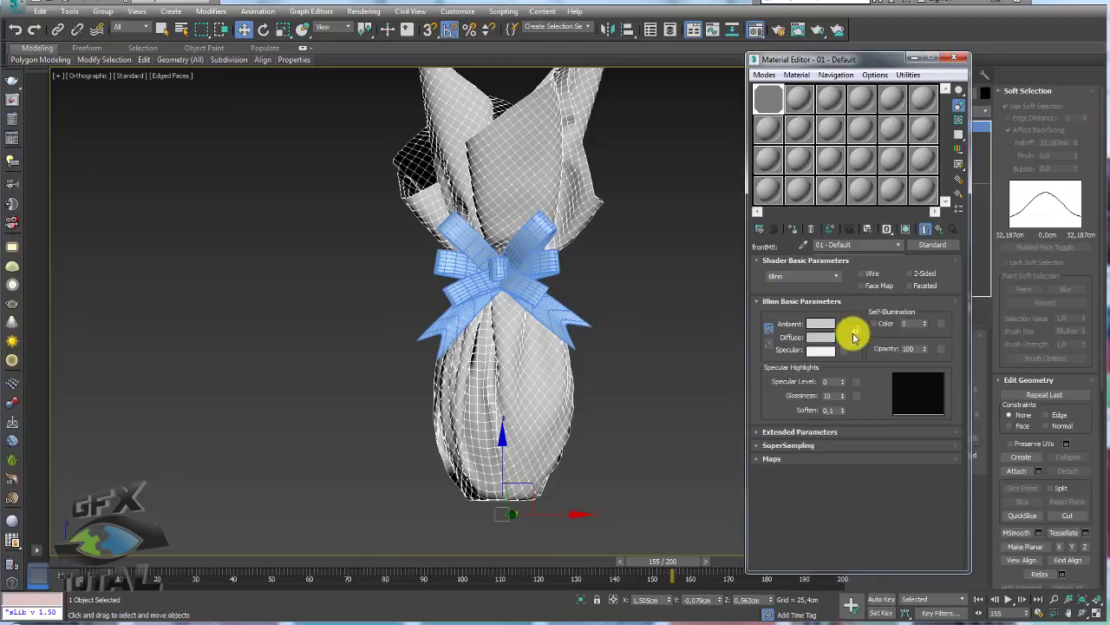
{"action": "left_click", "coordinate": [930, 246]}
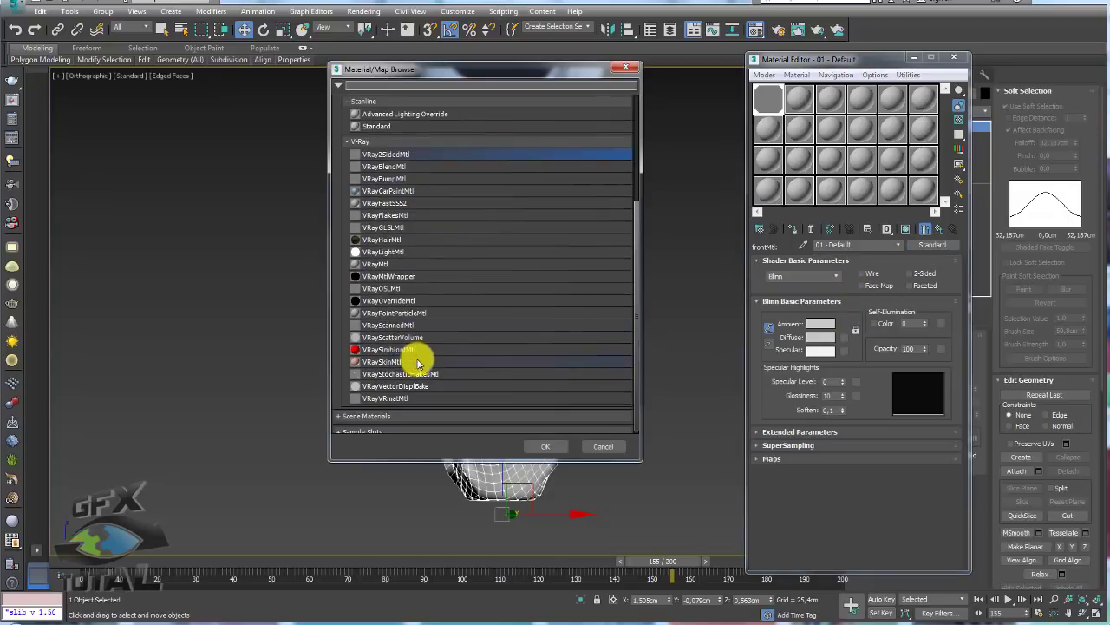
{"action": "double_click", "coordinate": [375, 263]}
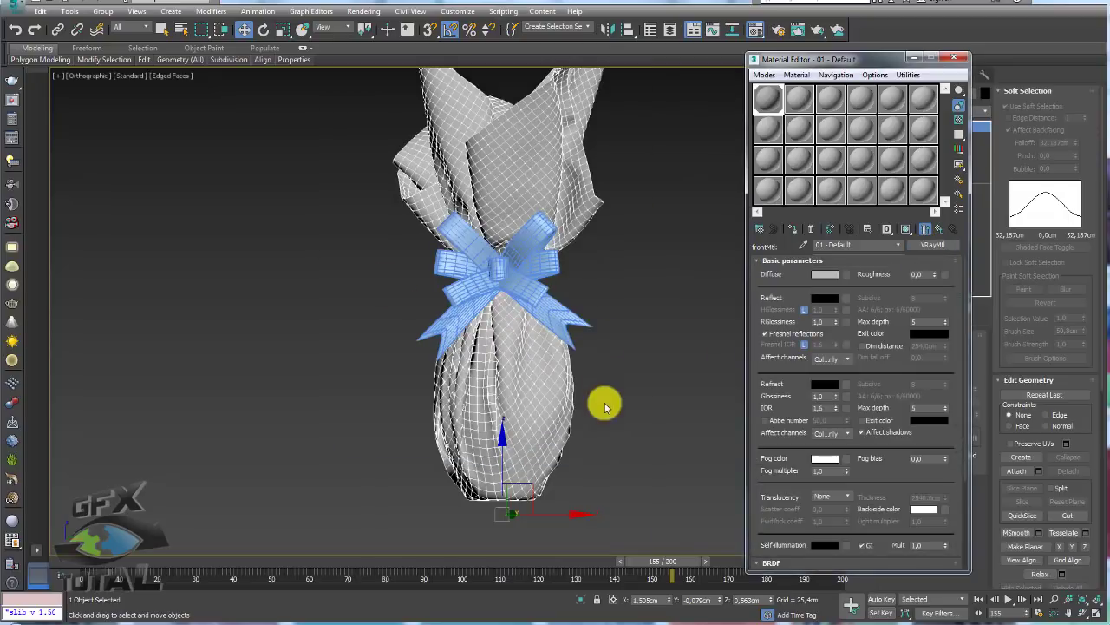
Unhide the reference photo plane in the viewport
{"action": "middle_click_drag", "start_coordinate": [543, 379], "coordinate": [499, 377]}
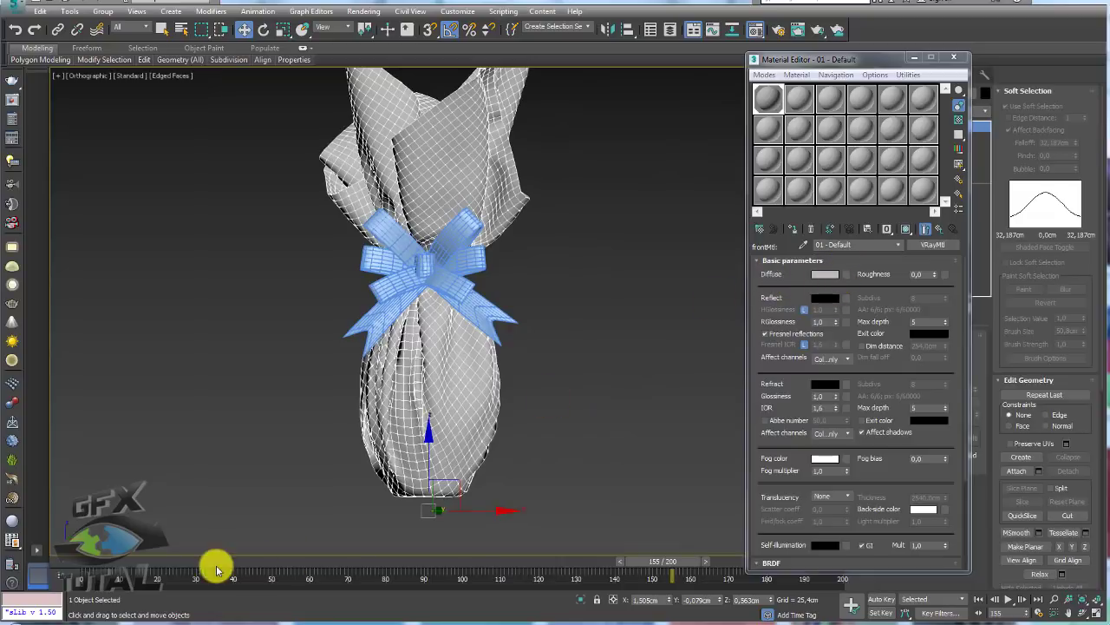
{"action": "scroll", "coordinate": [543, 348], "scroll_direction": "down", "scroll_amount": 3}
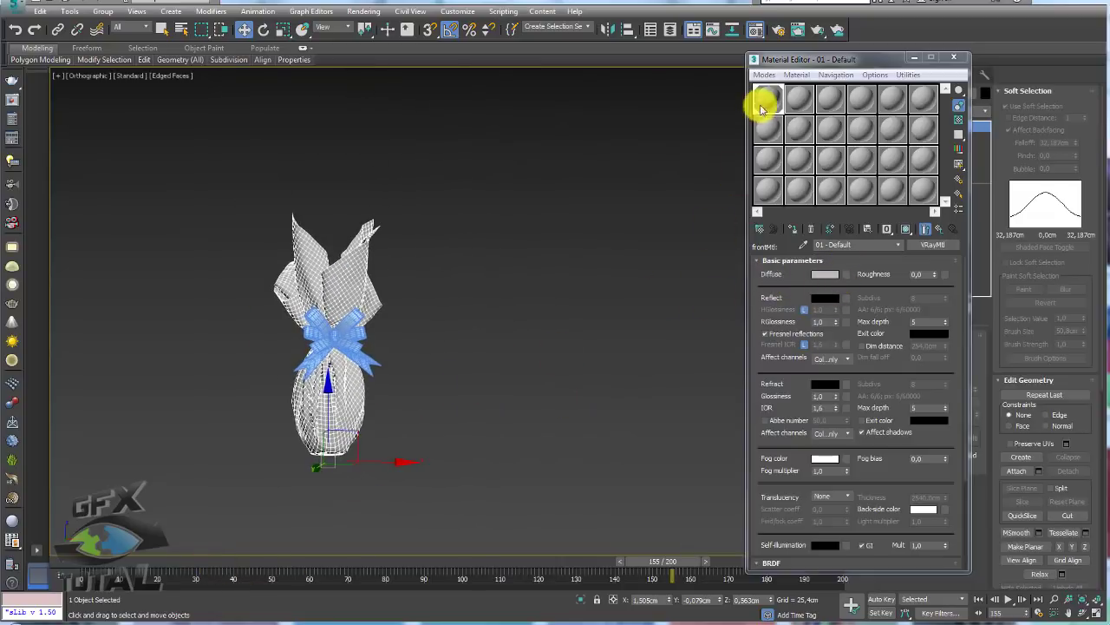
{"action": "right_click", "coordinate": [532, 271]}
{"action": "left_click", "coordinate": [541, 246]}
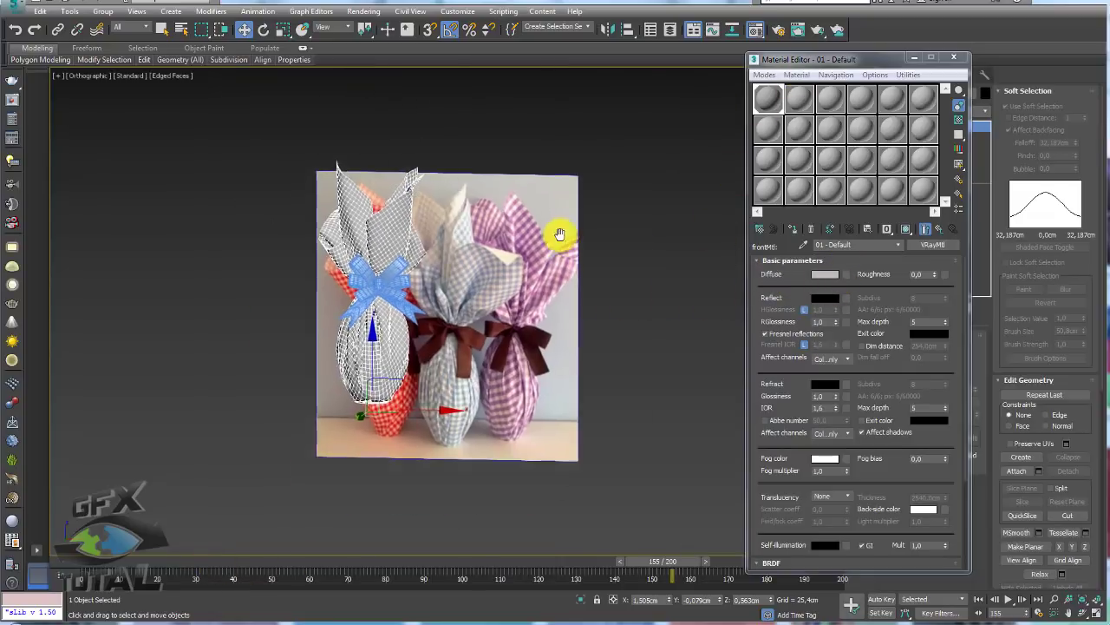
{"action": "scroll", "coordinate": [565, 251], "scroll_direction": "up", "scroll_amount": 2}
{"action": "scroll", "coordinate": [569, 251], "scroll_direction": "up", "scroll_amount": 2}
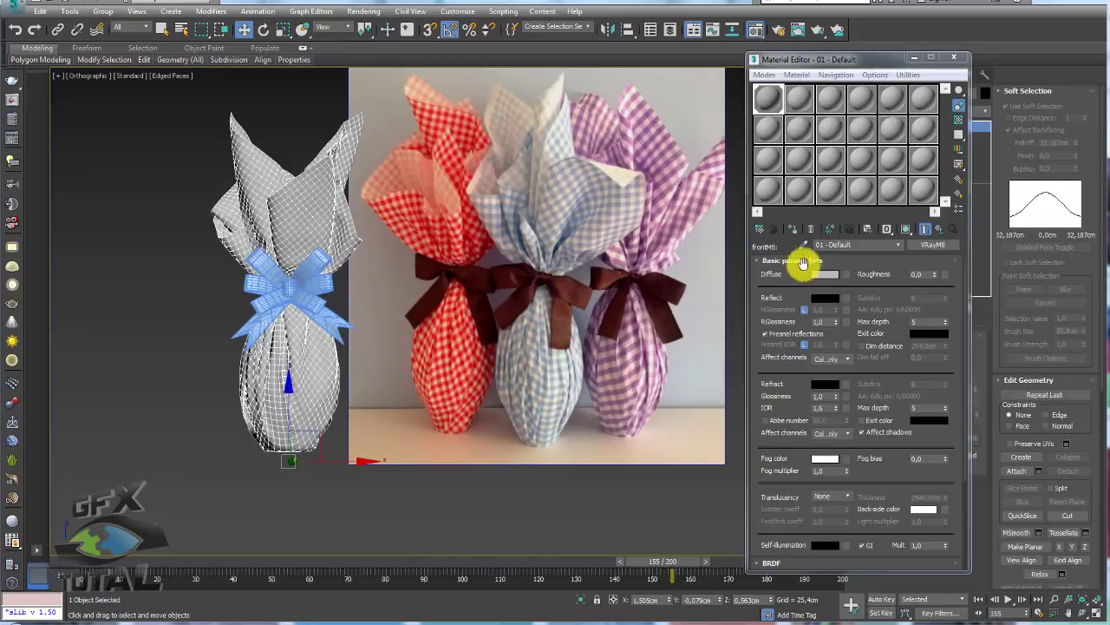
Eyedrop the photo plane's material into slot 2 and paste its Diffuse map into slot 1's Diffuse
{"action": "left_click", "coordinate": [798, 99]}
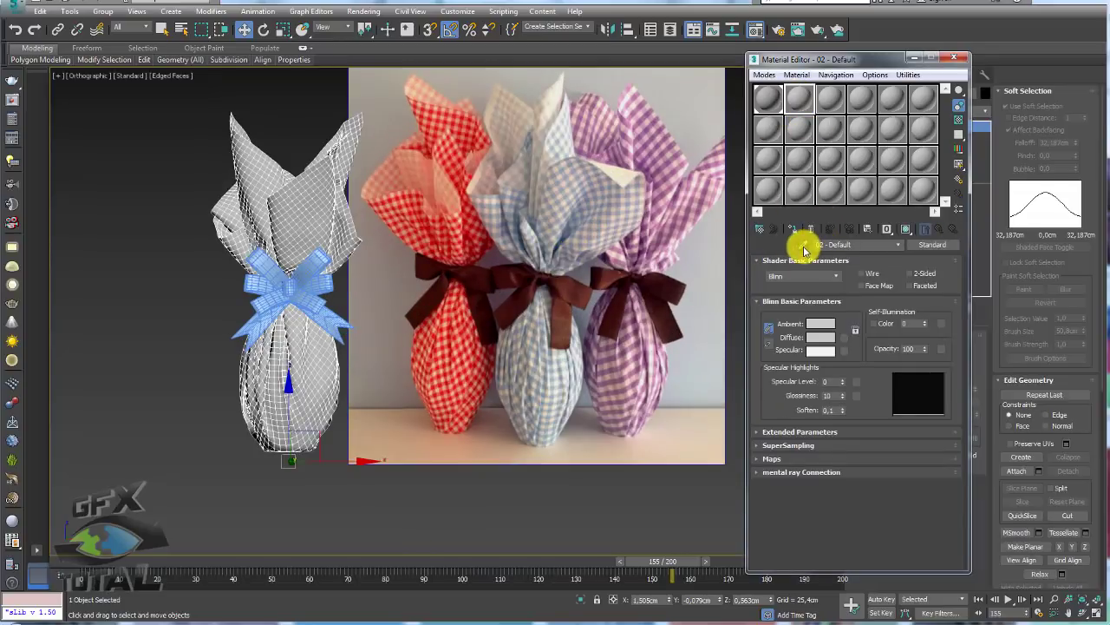
{"action": "left_click", "coordinate": [803, 245]}
{"action": "left_click", "coordinate": [706, 236]}
{"action": "right_click", "coordinate": [848, 340]}
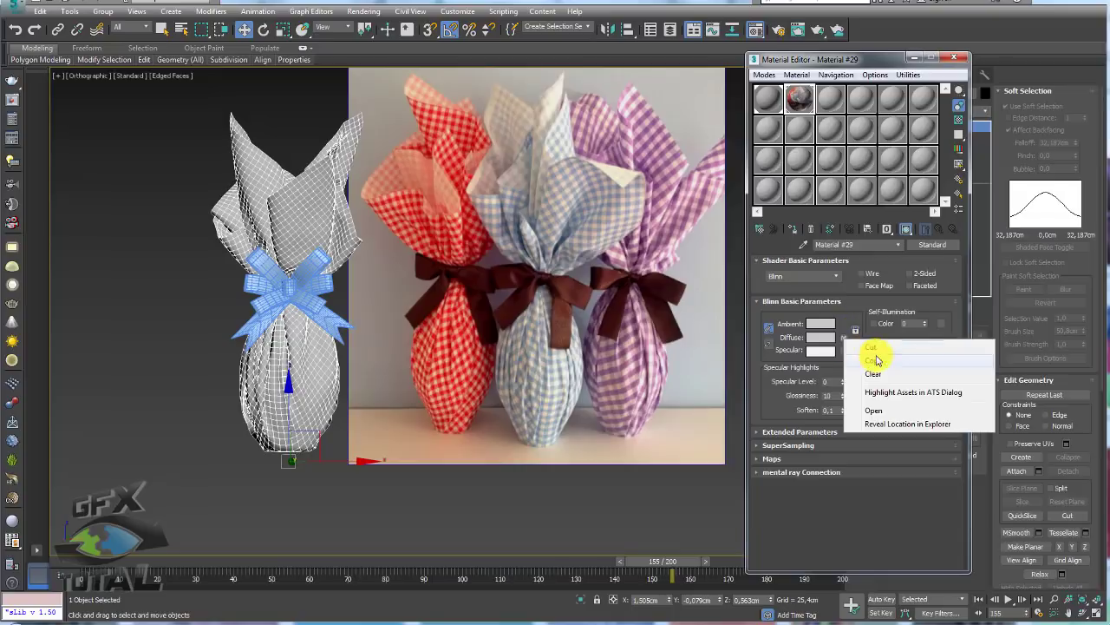
{"action": "left_click", "coordinate": [753, 99]}
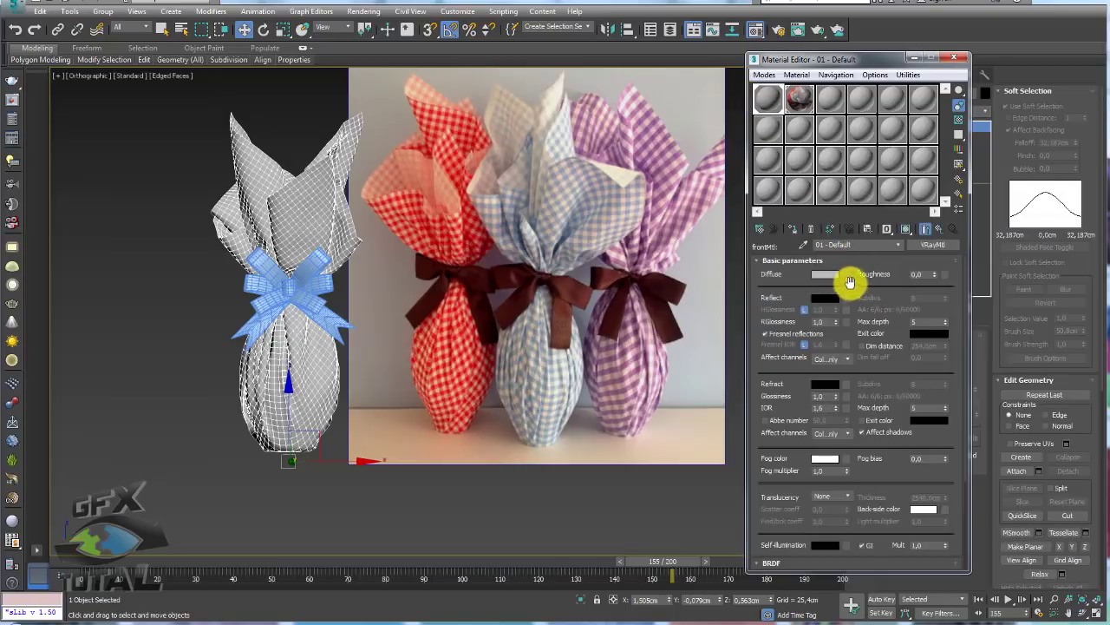
{"action": "right_click", "coordinate": [847, 277]}
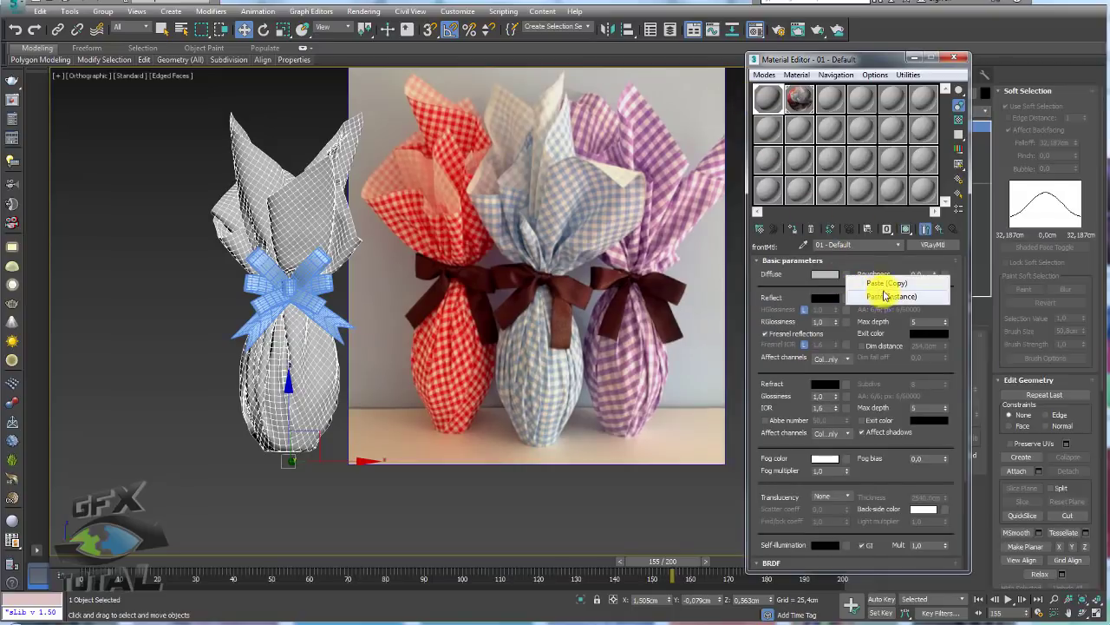
{"action": "left_click", "coordinate": [883, 284]}
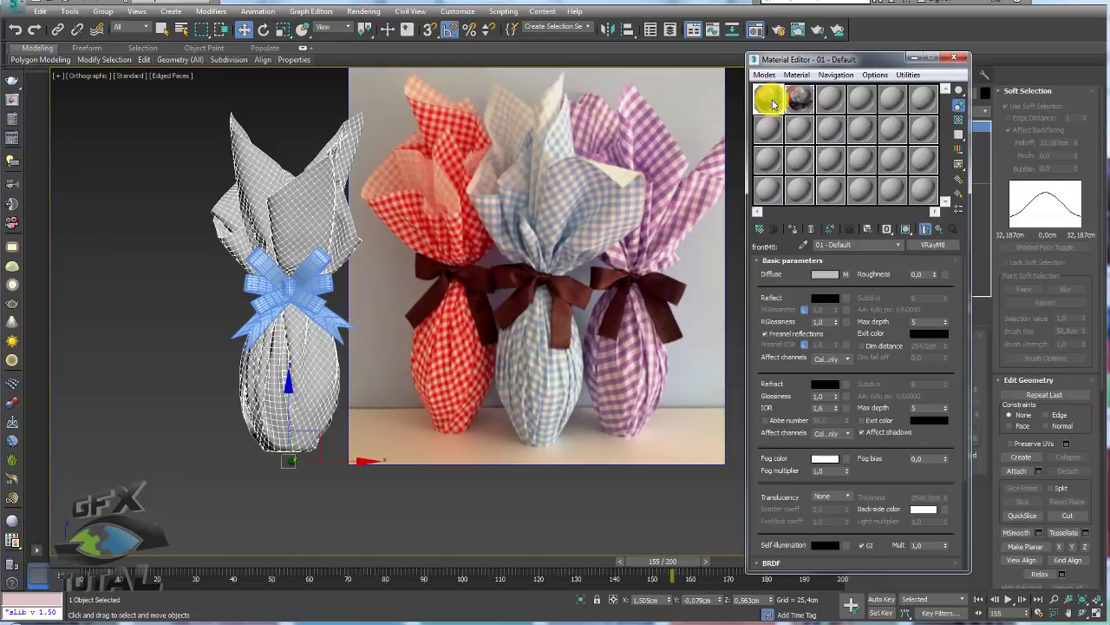
Enable showing the material's texture in the viewport
{"action": "left_click", "coordinate": [905, 230]}
{"action": "middle_click_drag", "start_coordinate": [405, 339], "coordinate": [339, 352], "text": "alt"}
{"action": "scroll", "coordinate": [312, 330], "scroll_direction": "up", "scroll_amount": 5}
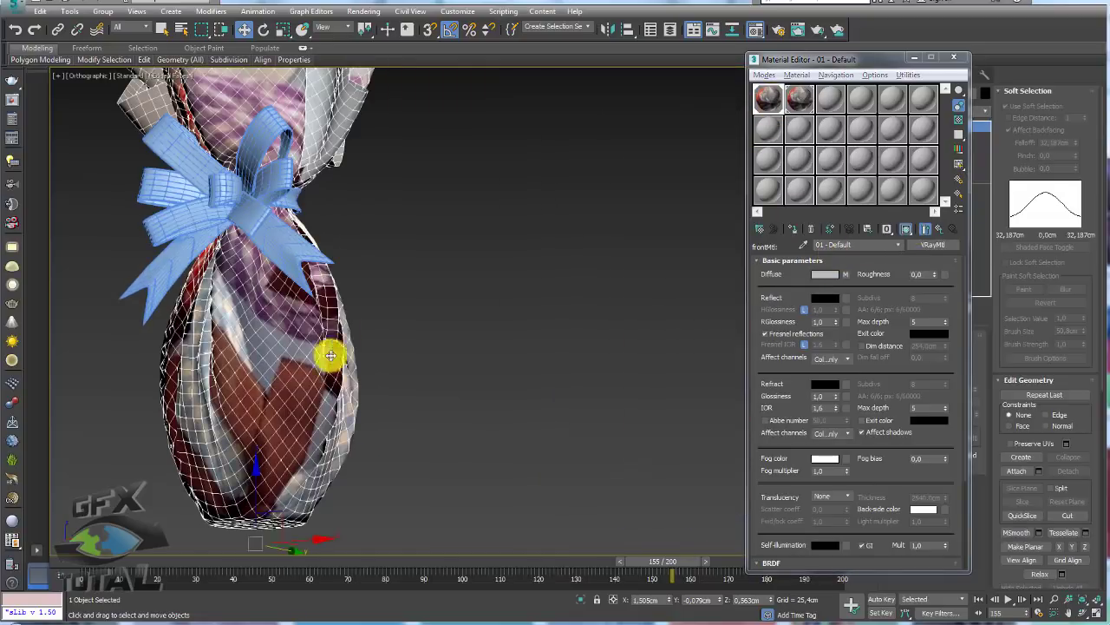
{"action": "scroll", "coordinate": [338, 364], "scroll_direction": "down", "scroll_amount": 2}
{"action": "scroll", "coordinate": [356, 377], "scroll_direction": "down", "scroll_amount": 3}
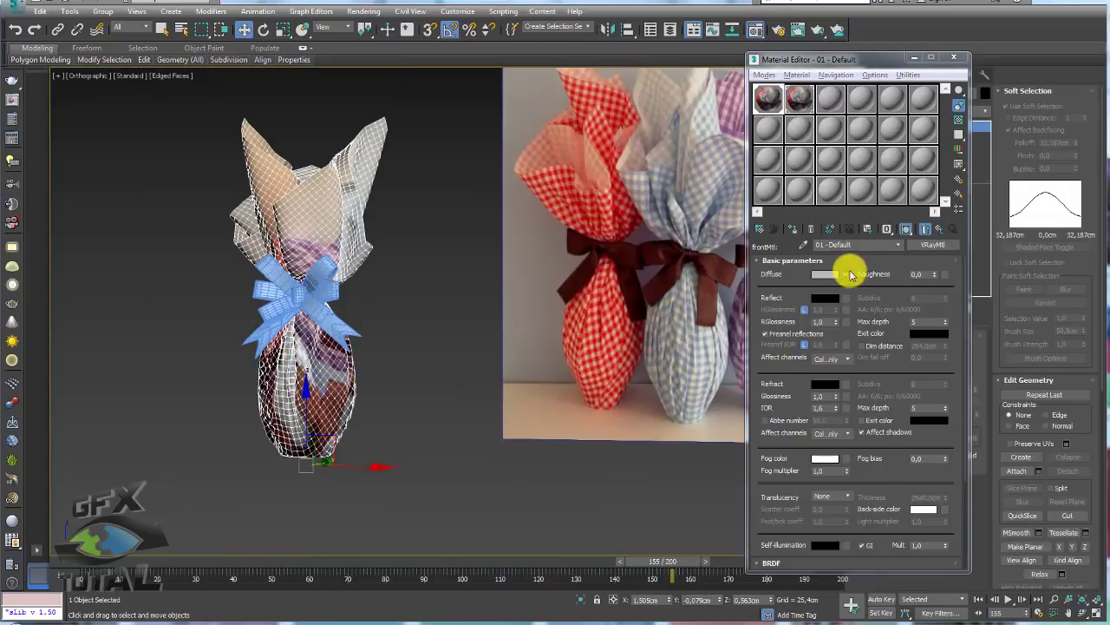
Load embalagem textura.png as the Diffuse bitmap to put the logo on the wrapper
{"action": "left_click", "coordinate": [847, 277]}
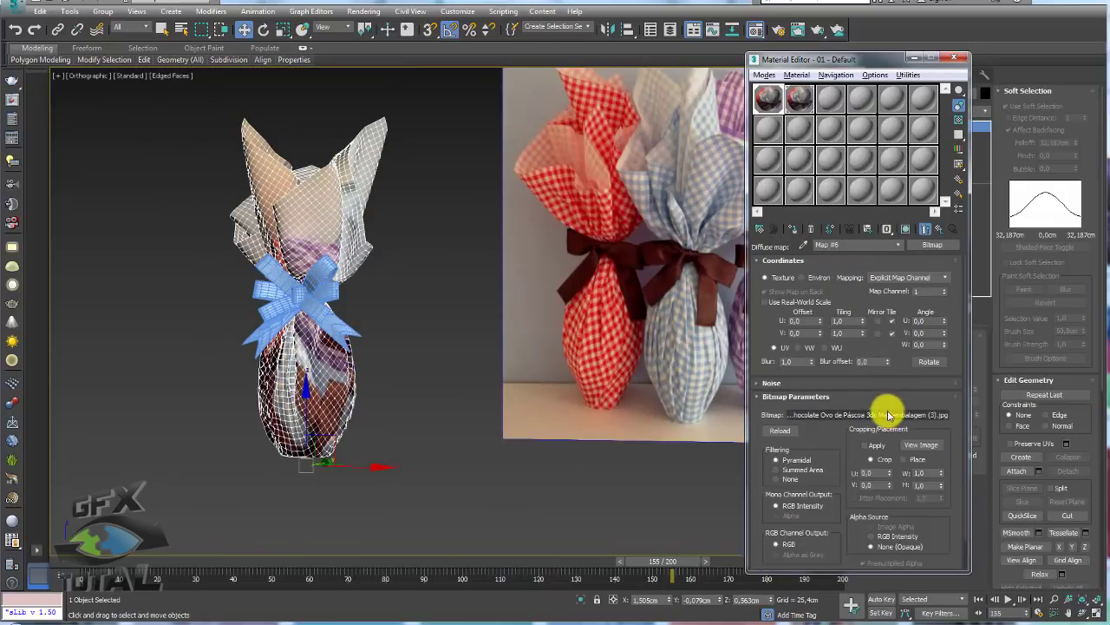
{"action": "left_click", "coordinate": [865, 416]}
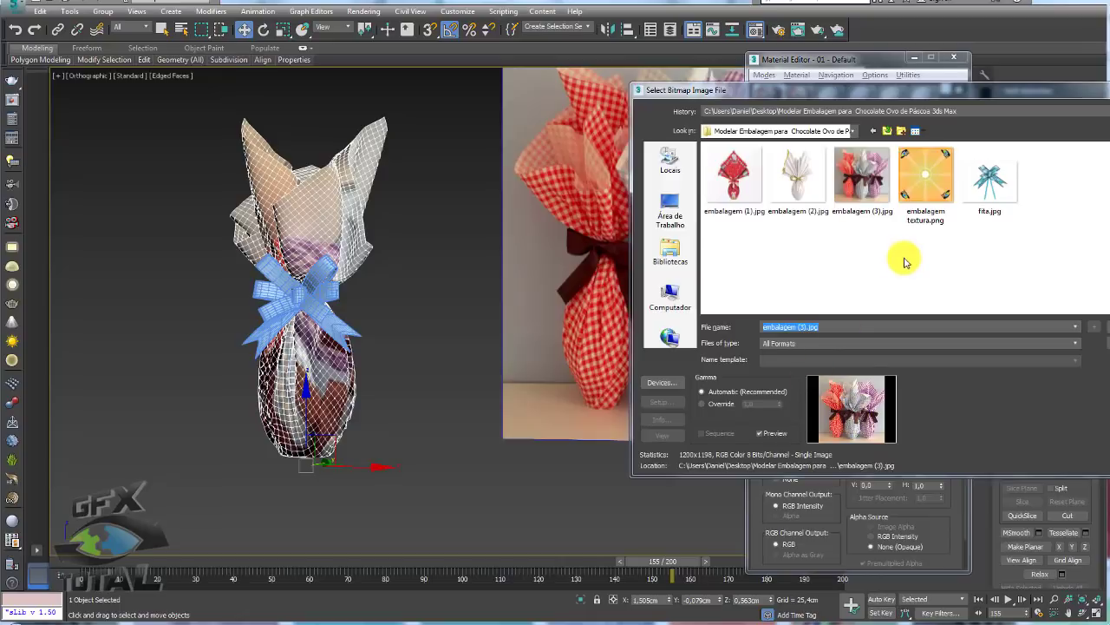
{"action": "left_click", "coordinate": [927, 170]}
{"action": "left_click", "coordinate": [1107, 327]}
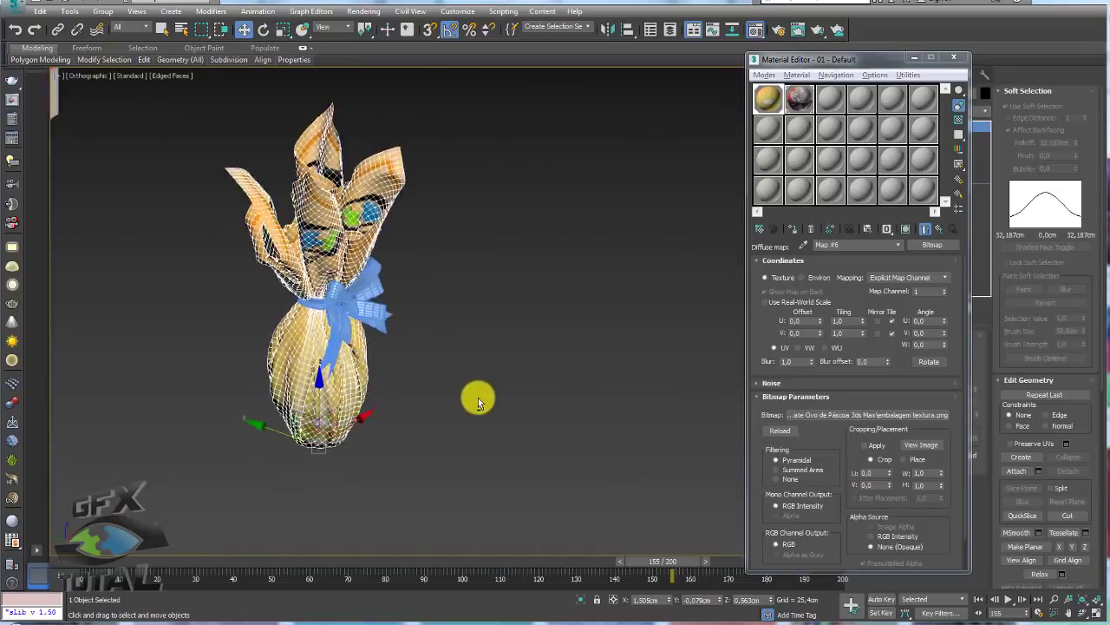
{"action": "middle_click_drag", "start_coordinate": [416, 382], "coordinate": [520, 373], "text": "alt"}
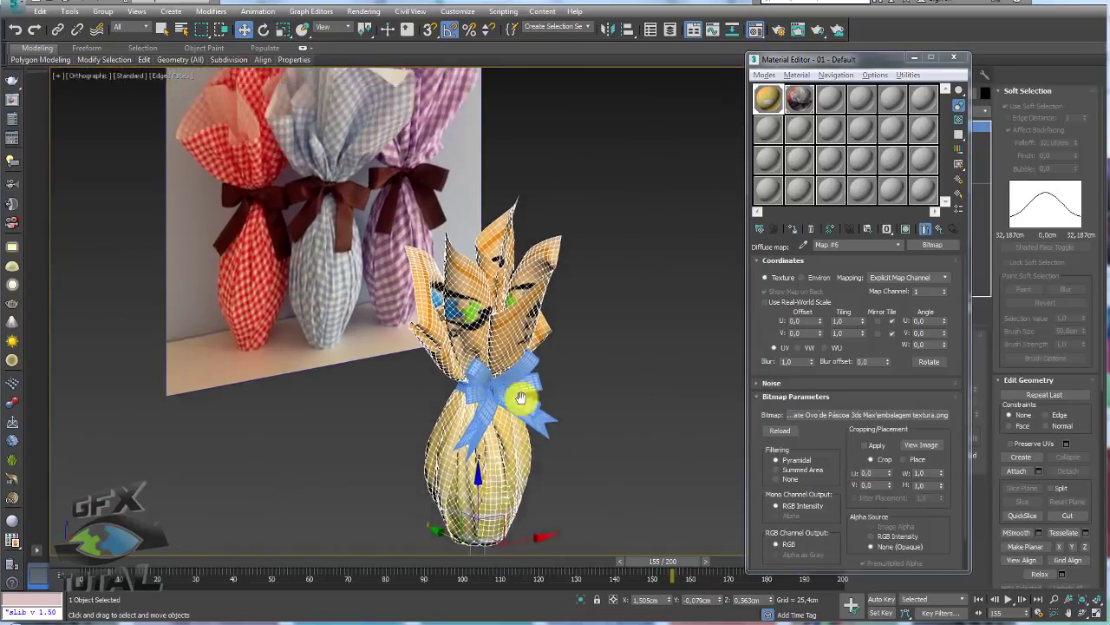
{"action": "scroll", "coordinate": [589, 347], "scroll_direction": "up", "scroll_amount": 3}
{"action": "mouse_move", "coordinate": [590, 347]}
{"action": "middle_mouse_down", "text": "alt"}
{"action": "mouse_move", "coordinate": [495, 334]}
{"action": "mouse_move", "coordinate": [454, 268]}
{"action": "middle_mouse_up", "text": "alt"}
{"action": "scroll", "coordinate": [451, 278], "scroll_direction": "up", "scroll_amount": 3}
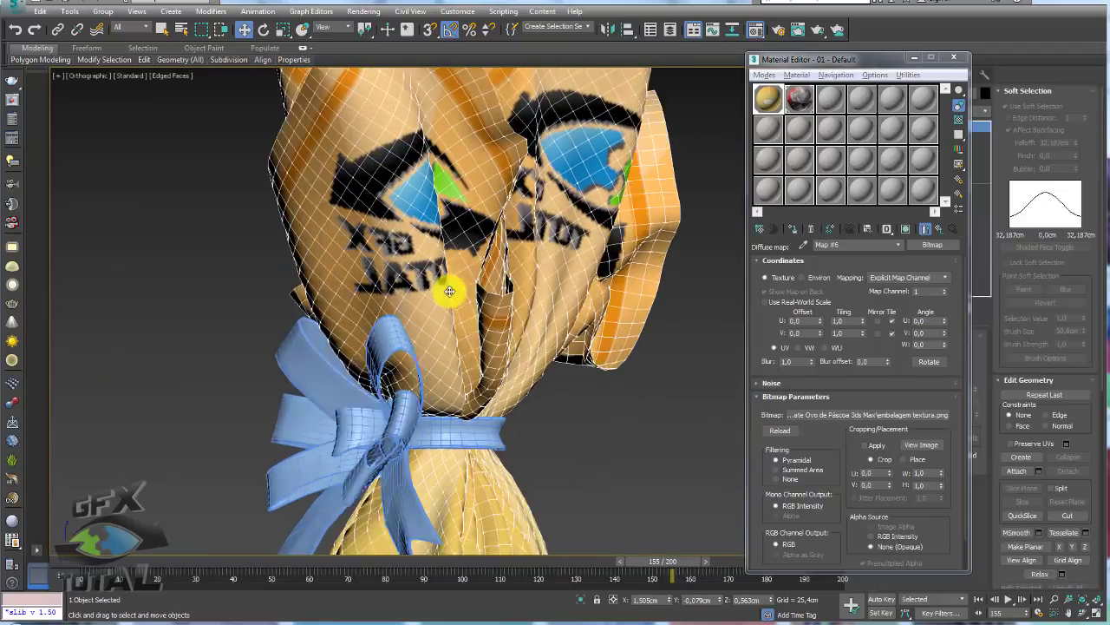
{"action": "scroll", "coordinate": [449, 285], "scroll_direction": "up", "scroll_amount": 2}
{"action": "middle_click_drag", "start_coordinate": [376, 264], "coordinate": [446, 249], "text": "alt"}
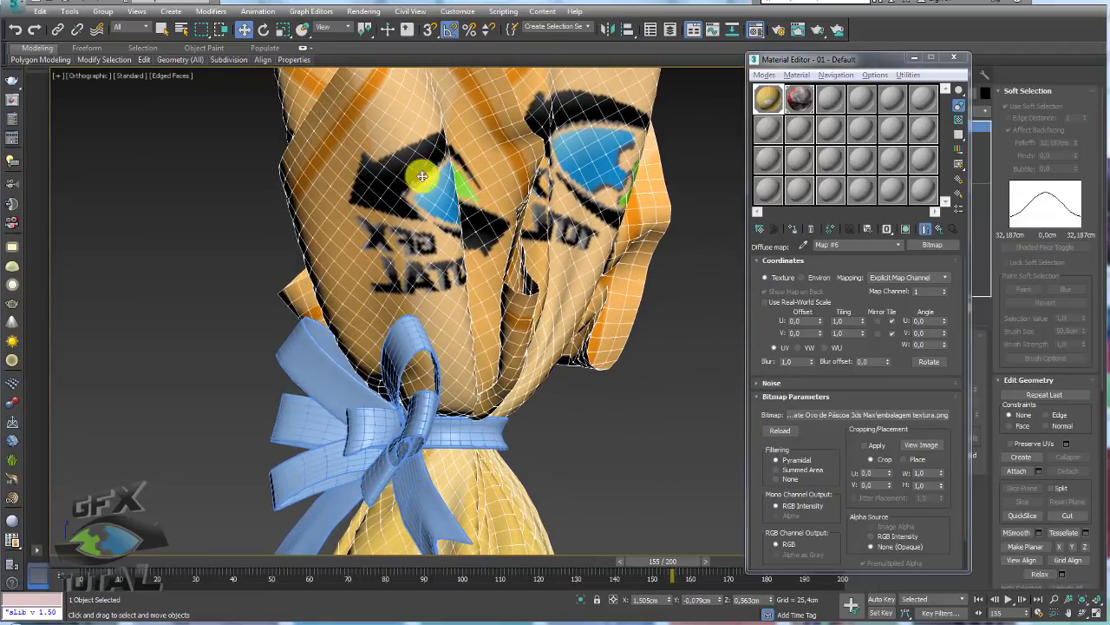
{"action": "middle_click_drag", "start_coordinate": [393, 284], "coordinate": [345, 197], "text": "alt"}
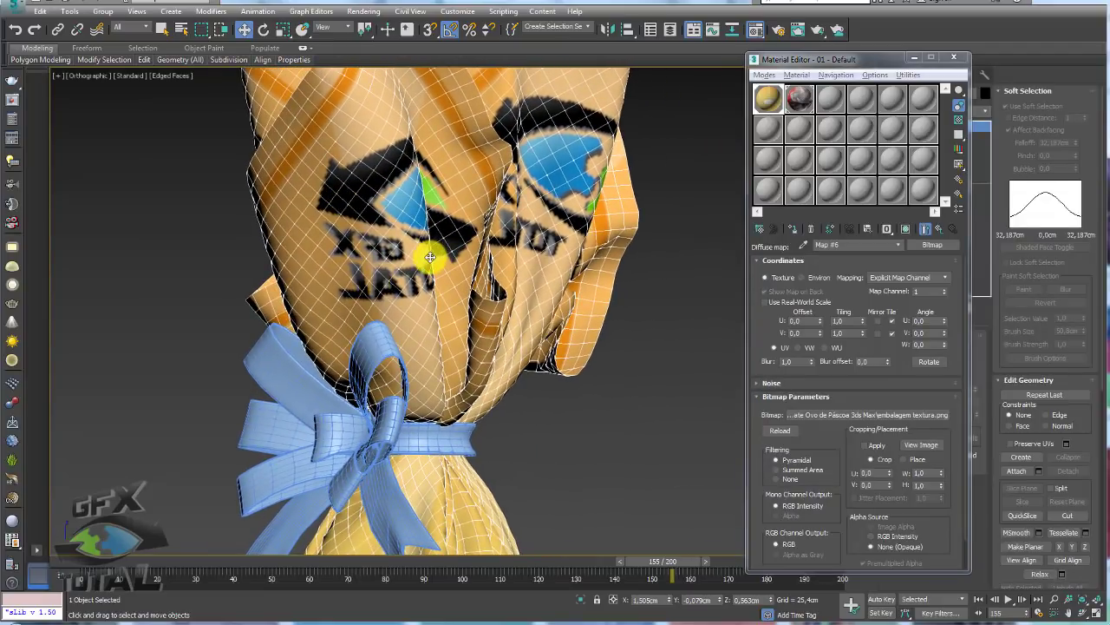
{"action": "mouse_move", "coordinate": [430, 257]}
{"action": "middle_mouse_down", "text": "alt"}
{"action": "mouse_move", "coordinate": [422, 278]}
{"action": "mouse_move", "coordinate": [672, 336]}
{"action": "middle_mouse_up", "text": "alt"}
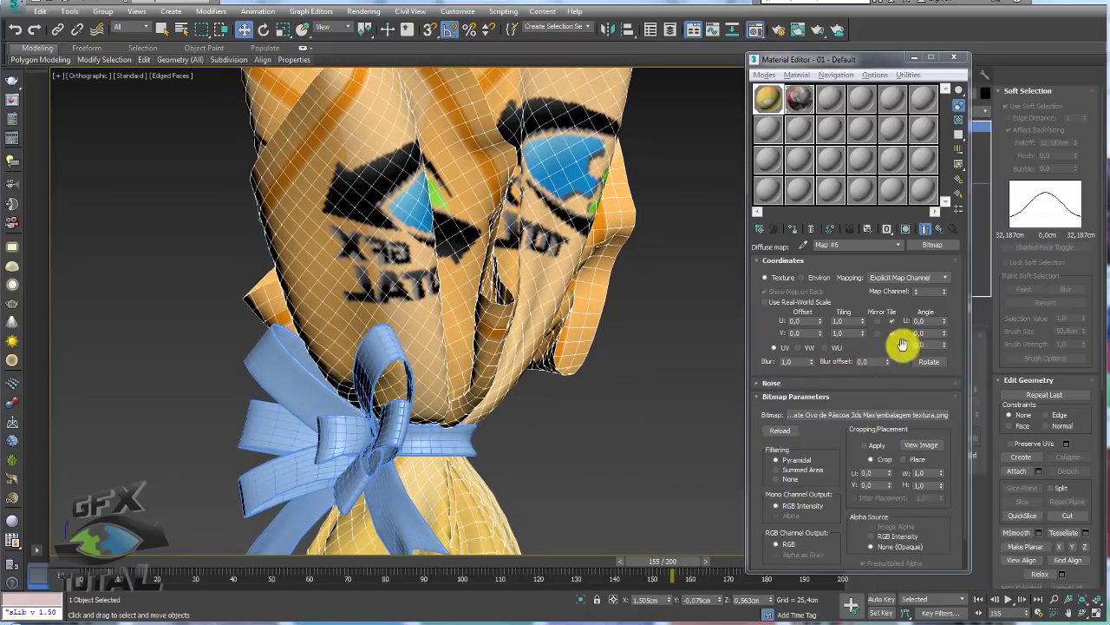
Set the bitmap's Angle U to 180 and check the flipped logo
{"action": "double_click", "coordinate": [928, 320]}
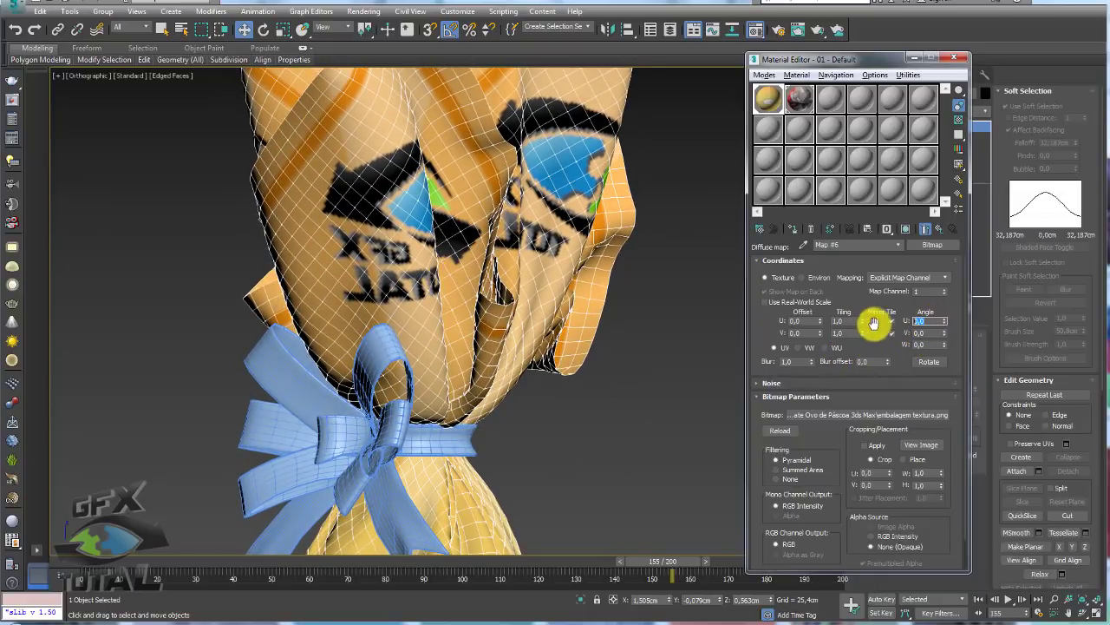
{"action": "type", "text": "180"}
{"action": "key", "text": "Return"}
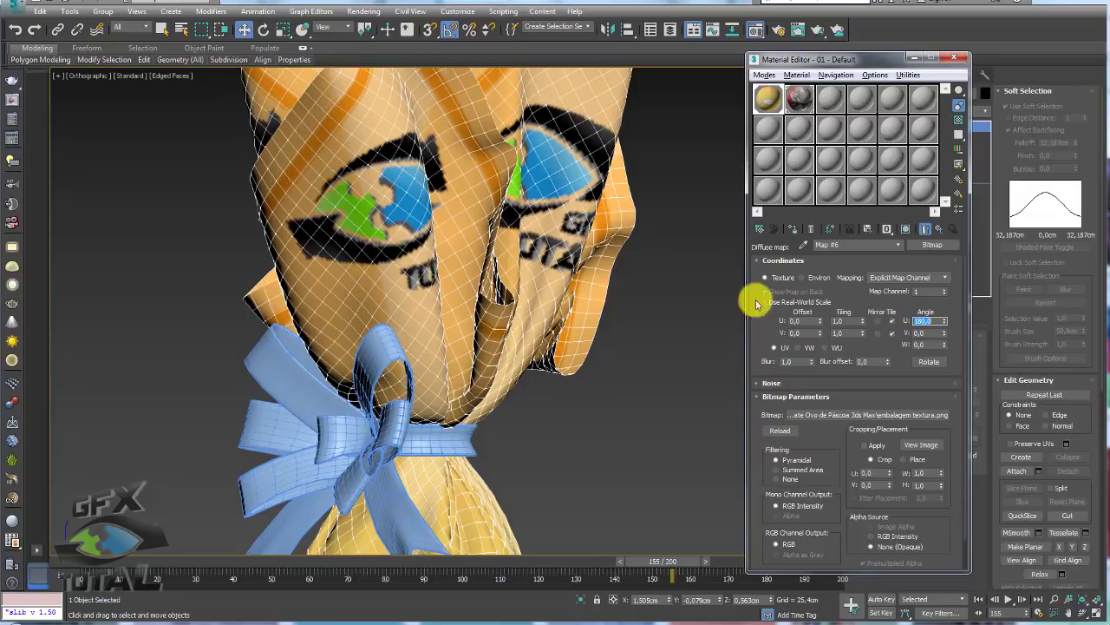
{"action": "mouse_move", "coordinate": [542, 301]}
{"action": "middle_mouse_down", "text": "alt"}
{"action": "mouse_move", "coordinate": [441, 310]}
{"action": "mouse_move", "coordinate": [508, 349]}
{"action": "mouse_move", "coordinate": [511, 388]}
{"action": "mouse_move", "coordinate": [540, 287]}
{"action": "mouse_move", "coordinate": [629, 304]}
{"action": "middle_mouse_up", "text": "alt"}
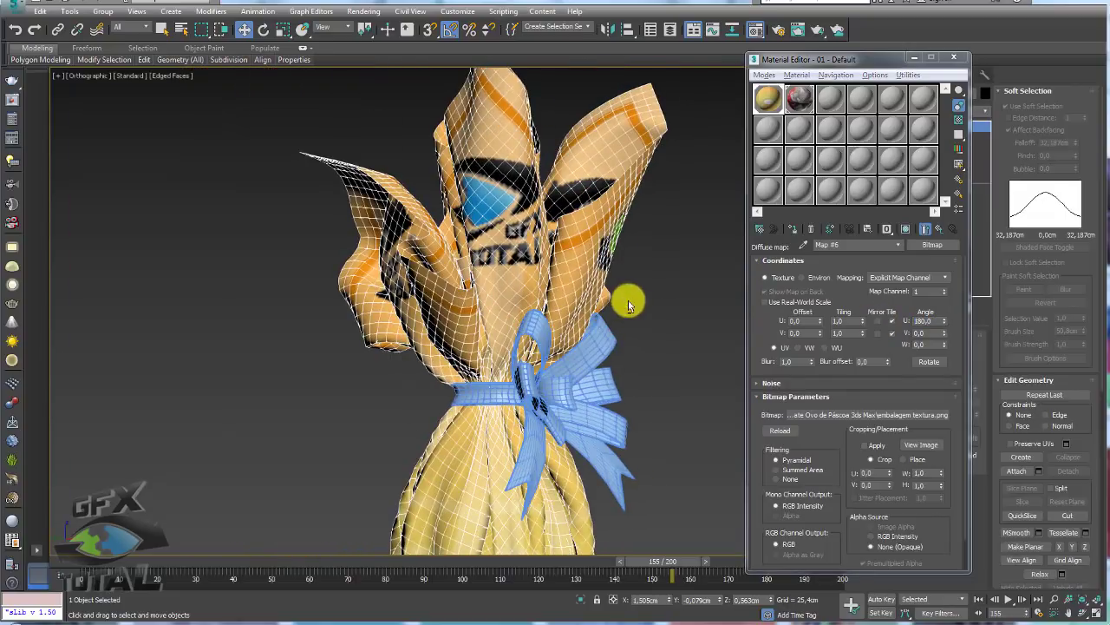
{"action": "middle_click_drag", "start_coordinate": [519, 250], "coordinate": [576, 261], "text": "alt"}
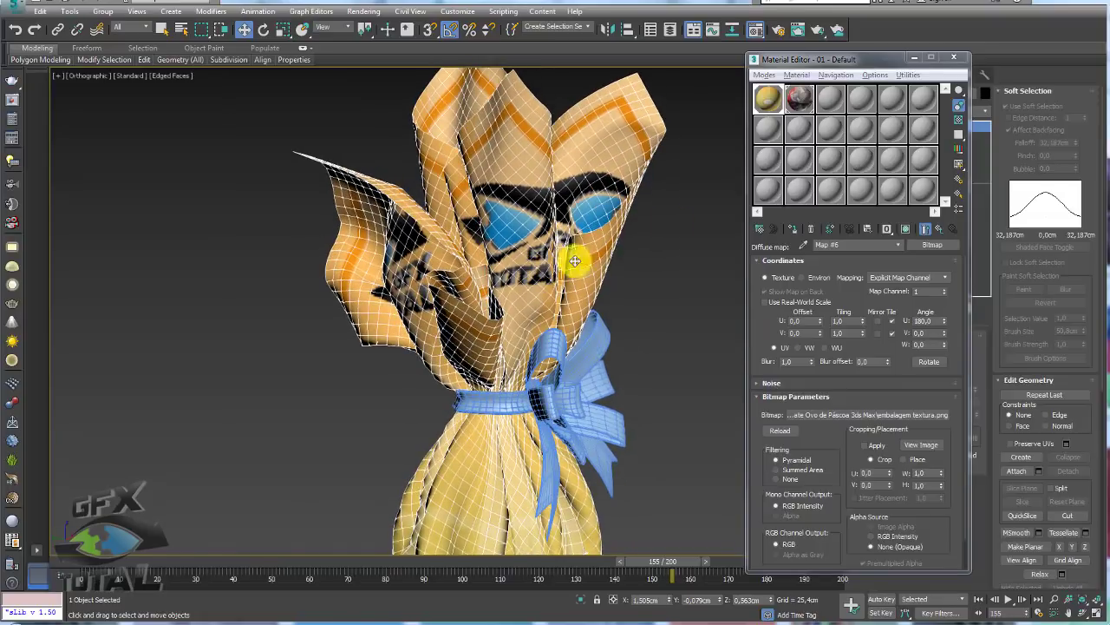
Close the Material Editor and add TurboSmooth (1 iteration) to the embalagem wrapper
{"action": "left_click", "coordinate": [914, 58]}
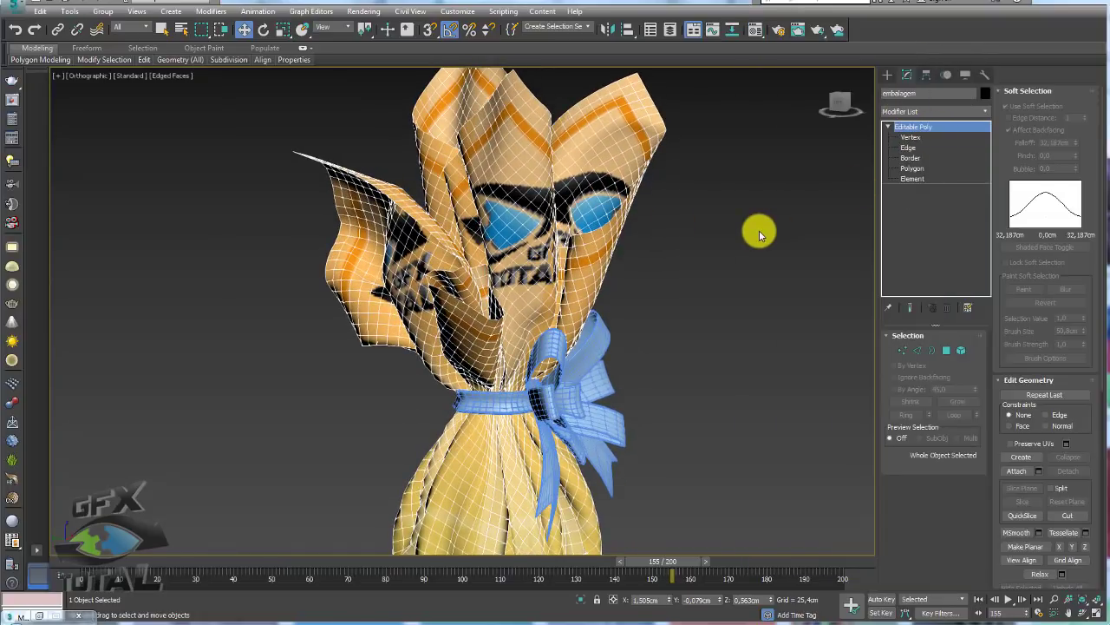
{"action": "key", "text": "ctrl+t"}
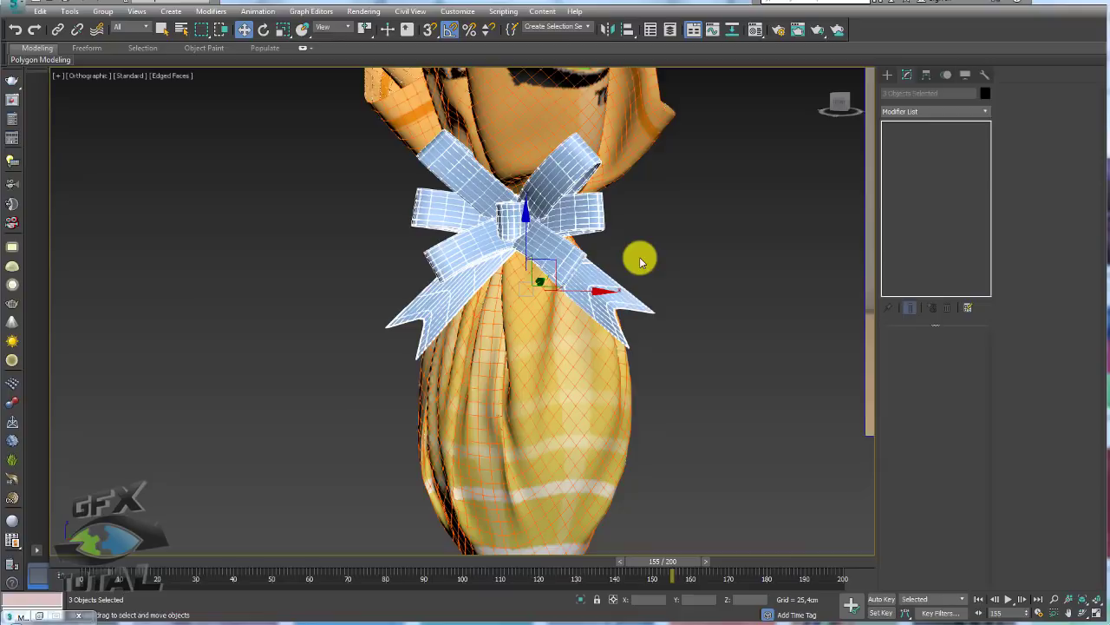
{"action": "middle_click_drag", "start_coordinate": [640, 262], "coordinate": [669, 390], "text": "alt"}
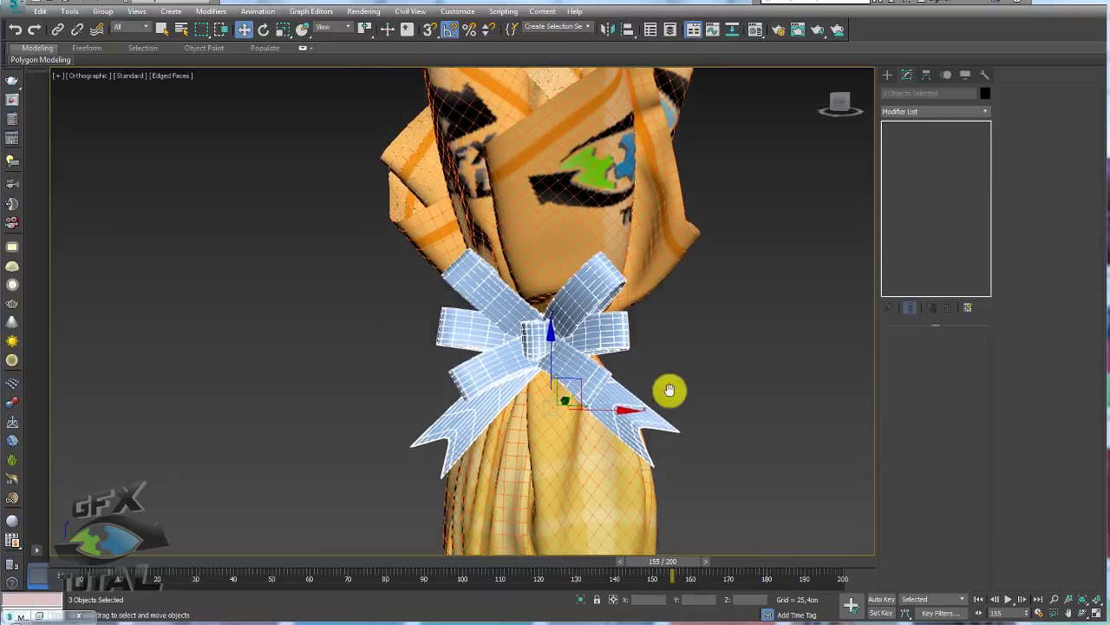
{"action": "left_click", "coordinate": [595, 185]}
{"action": "middle_click_drag", "start_coordinate": [595, 186], "coordinate": [612, 248], "text": "alt"}
{"action": "scroll", "coordinate": [552, 136], "scroll_direction": "up", "scroll_amount": 2}
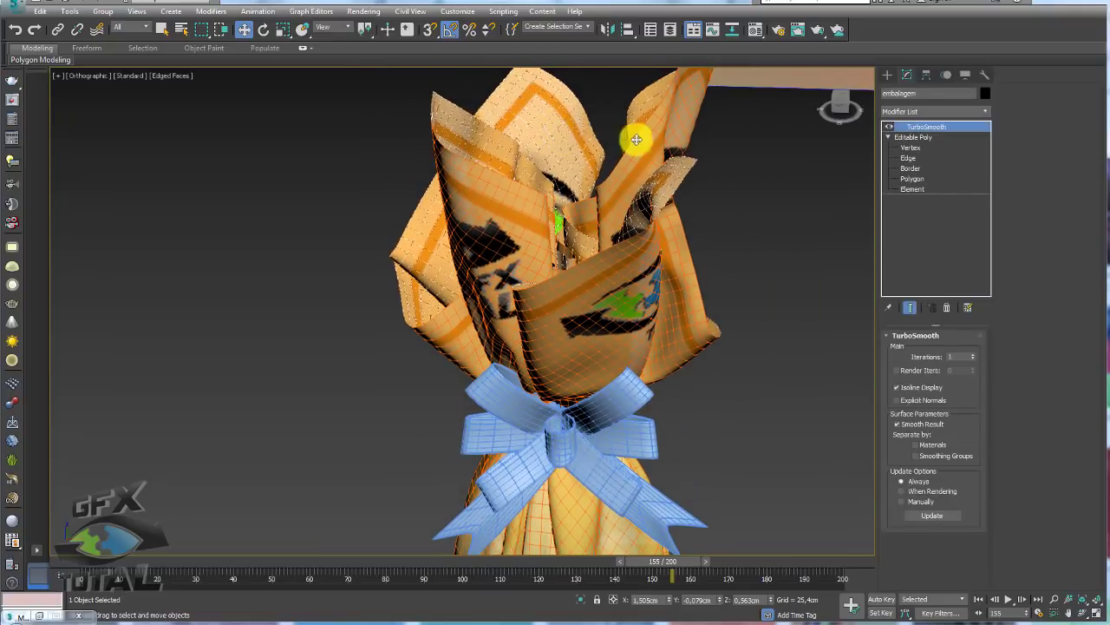
{"action": "scroll", "coordinate": [719, 95], "scroll_direction": "up", "scroll_amount": 1}
{"action": "scroll", "coordinate": [784, 159], "scroll_direction": "down", "scroll_amount": 4}
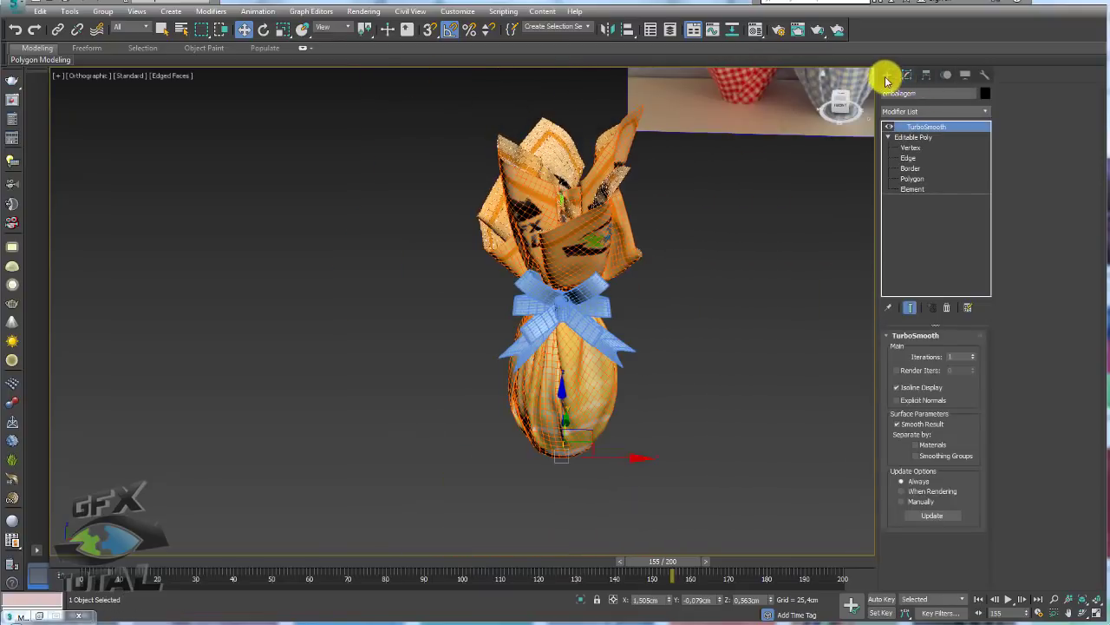
Create a VRayLight plane light beside the egg
{"action": "left_click", "coordinate": [887, 76]}
{"action": "middle_click_drag", "start_coordinate": [726, 191], "coordinate": [615, 194]}
{"action": "left_click", "coordinate": [918, 92]}
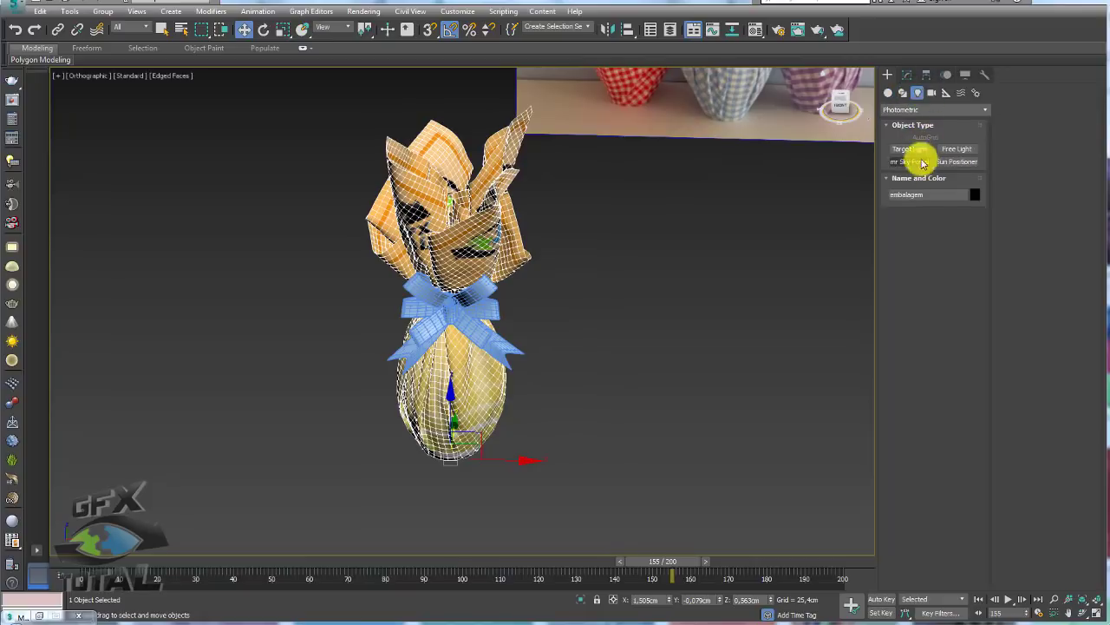
{"action": "left_click", "coordinate": [911, 110]}
{"action": "left_click", "coordinate": [907, 139]}
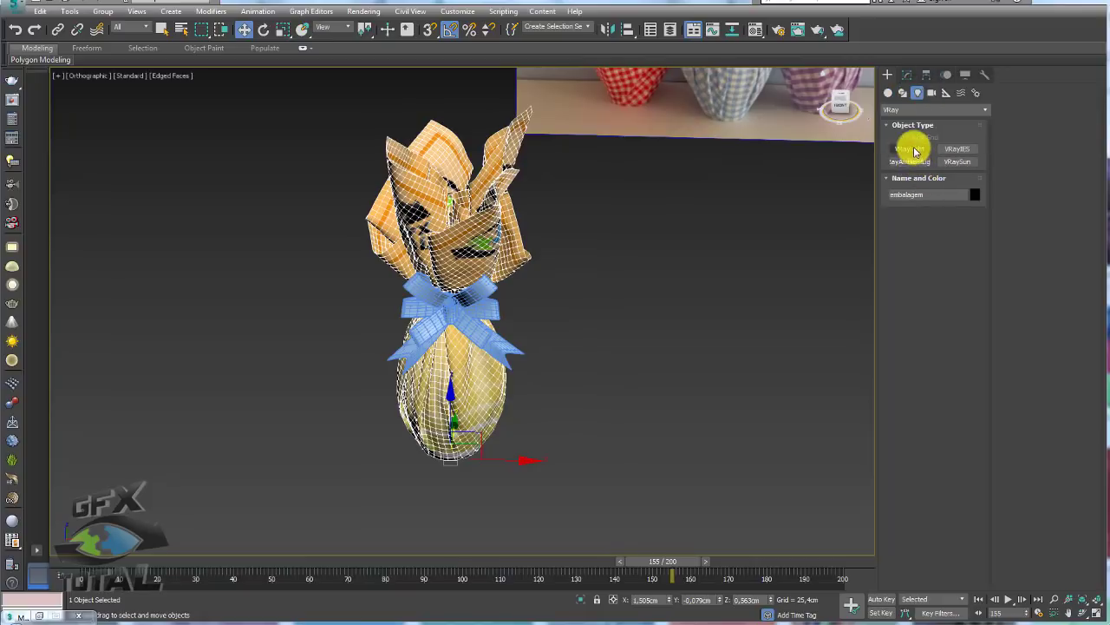
{"action": "left_click", "coordinate": [916, 151]}
{"action": "scroll", "coordinate": [721, 198], "scroll_direction": "down", "scroll_amount": 3}
{"action": "left_click_drag", "start_coordinate": [670, 169], "coordinate": [802, 348]}
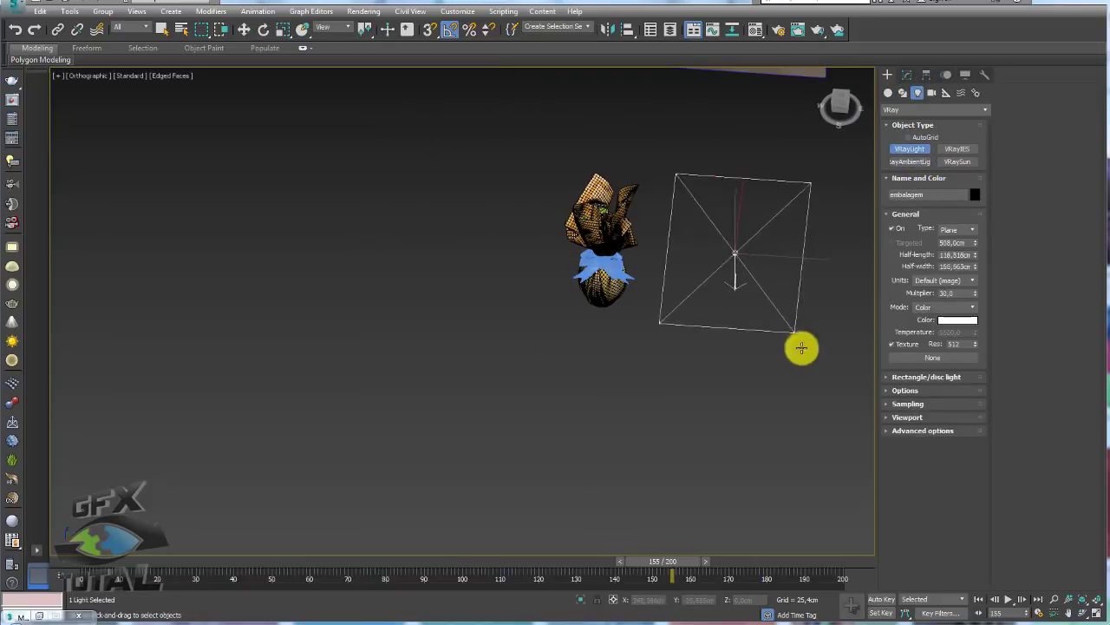
{"action": "middle_click_drag", "start_coordinate": [835, 384], "coordinate": [617, 273]}
Tilt the plane light toward the egg and raise it above the egg
{"action": "key", "text": "e"}
{"action": "mouse_move", "coordinate": [575, 248]}
{"action": "left_mouse_down"}
{"action": "mouse_move", "coordinate": [605, 256]}
{"action": "mouse_move", "coordinate": [607, 318]}
{"action": "left_mouse_up"}
{"action": "key", "text": "w"}
{"action": "middle_click_drag", "start_coordinate": [607, 318], "coordinate": [575, 230], "text": "alt"}
{"action": "left_click_drag", "start_coordinate": [575, 231], "coordinate": [602, 82]}
{"action": "middle_click_drag", "start_coordinate": [602, 81], "coordinate": [649, 205]}
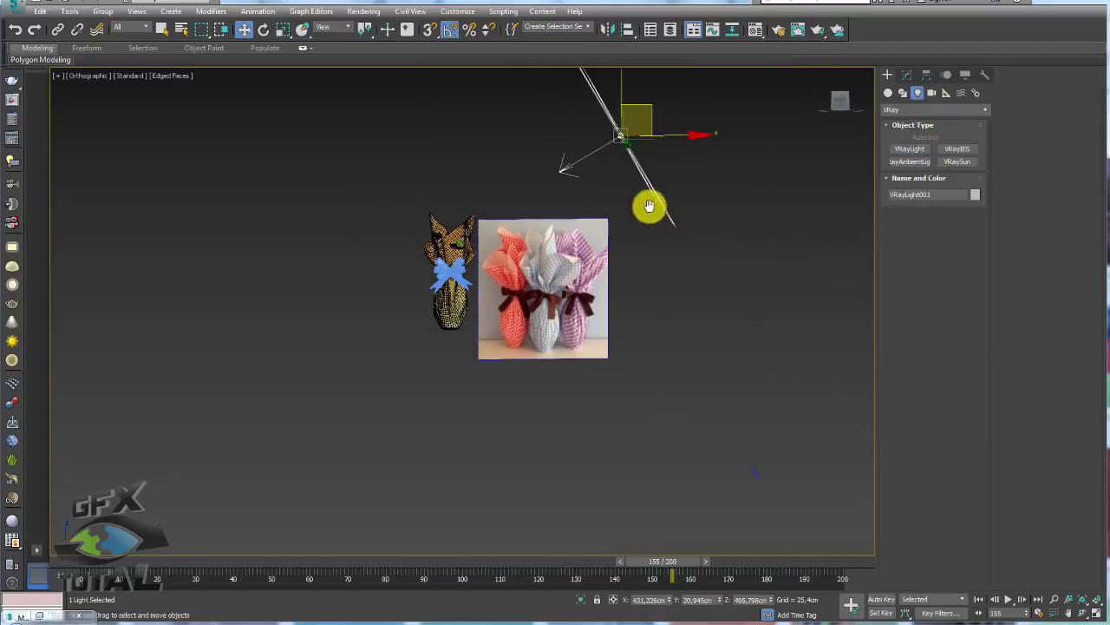
{"action": "left_click", "coordinate": [763, 476]}
Set the plane light's Multiplier to 10
{"action": "left_click", "coordinate": [906, 75]}
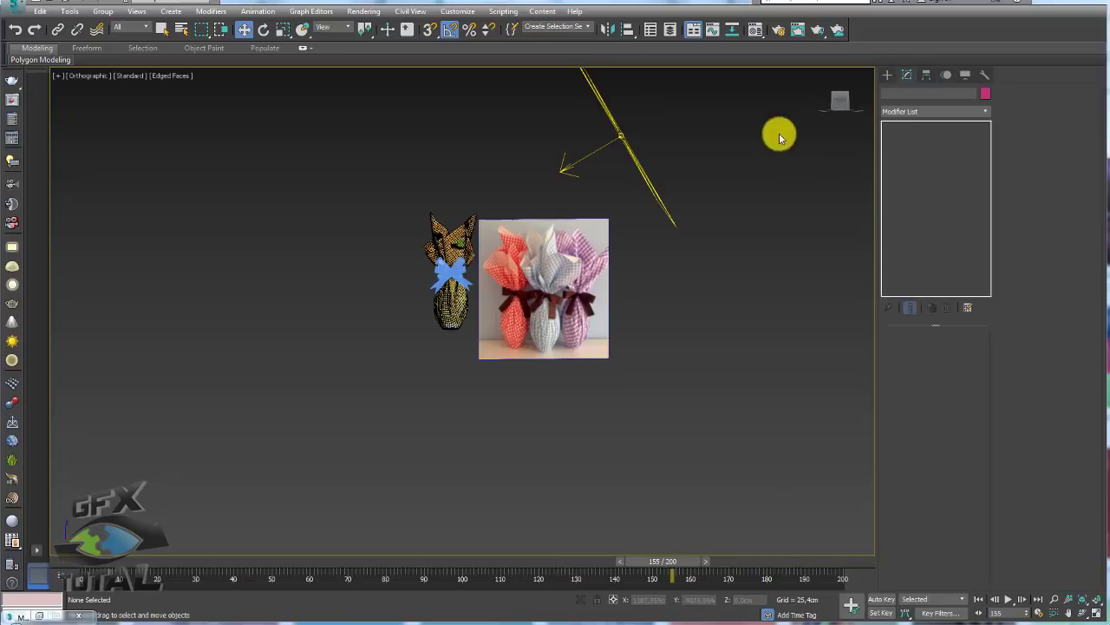
{"action": "left_click", "coordinate": [593, 154]}
{"action": "double_click", "coordinate": [965, 413]}
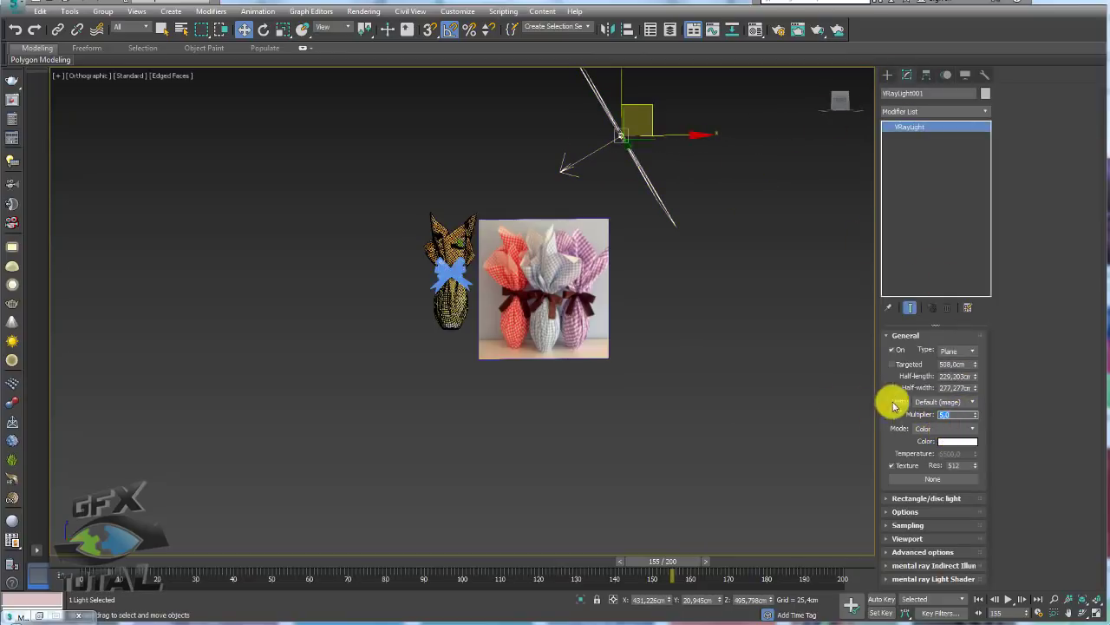
{"action": "type", "text": "10"}
{"action": "key", "text": "Return"}
{"action": "scroll", "coordinate": [588, 285], "scroll_direction": "up", "scroll_amount": 2}
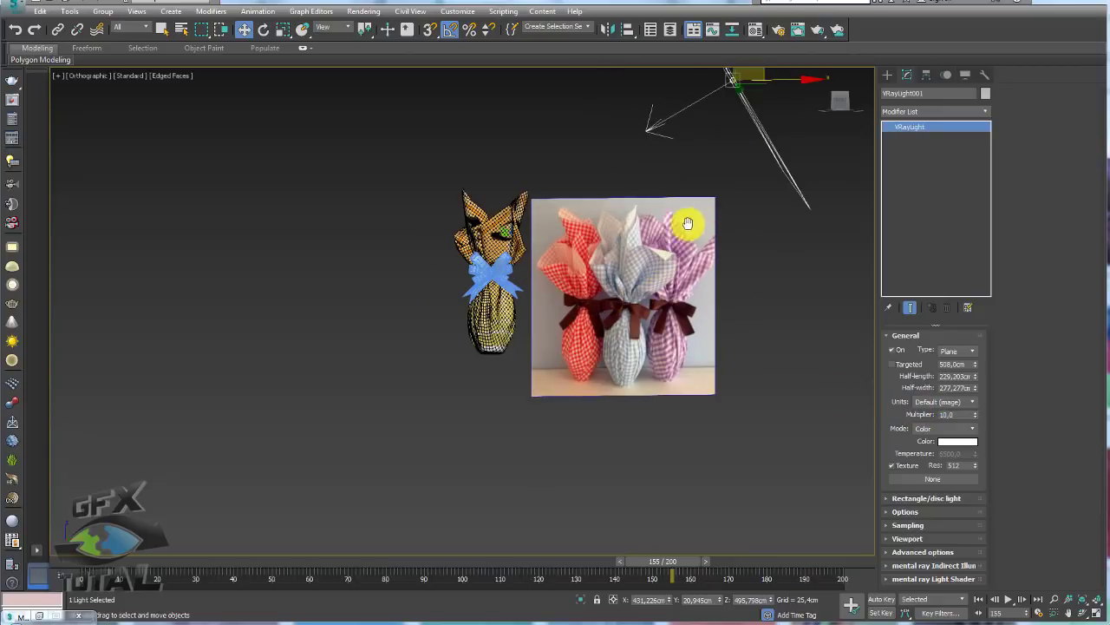
{"action": "scroll", "coordinate": [686, 223], "scroll_direction": "up", "scroll_amount": 1}
{"action": "scroll", "coordinate": [602, 240], "scroll_direction": "up", "scroll_amount": 3}
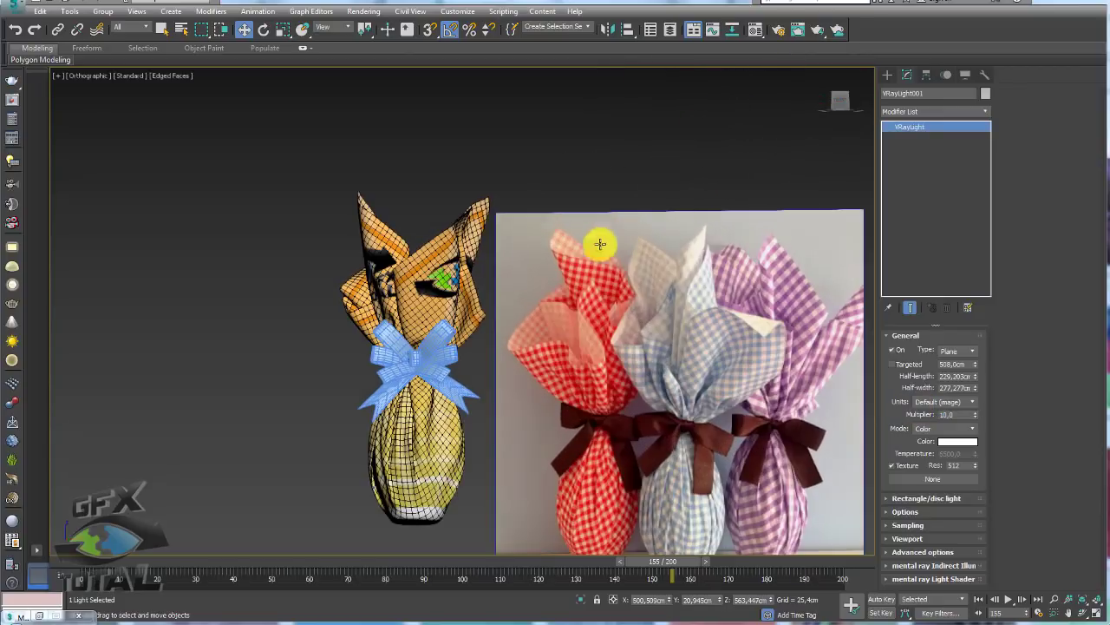
{"action": "mouse_move", "coordinate": [469, 311]}
{"action": "middle_mouse_down", "text": "alt"}
{"action": "mouse_move", "coordinate": [461, 298]}
{"action": "mouse_move", "coordinate": [527, 362]}
{"action": "middle_mouse_up", "text": "alt"}
{"action": "scroll", "coordinate": [469, 295], "scroll_direction": "up", "scroll_amount": 3}
{"action": "scroll", "coordinate": [490, 289], "scroll_direction": "down", "scroll_amount": 4}
{"action": "scroll", "coordinate": [501, 275], "scroll_direction": "up", "scroll_amount": 3}
Run two V-Ray test renders of the egg, the second from a closer, lower orbit
{"action": "left_click", "coordinate": [799, 32]}
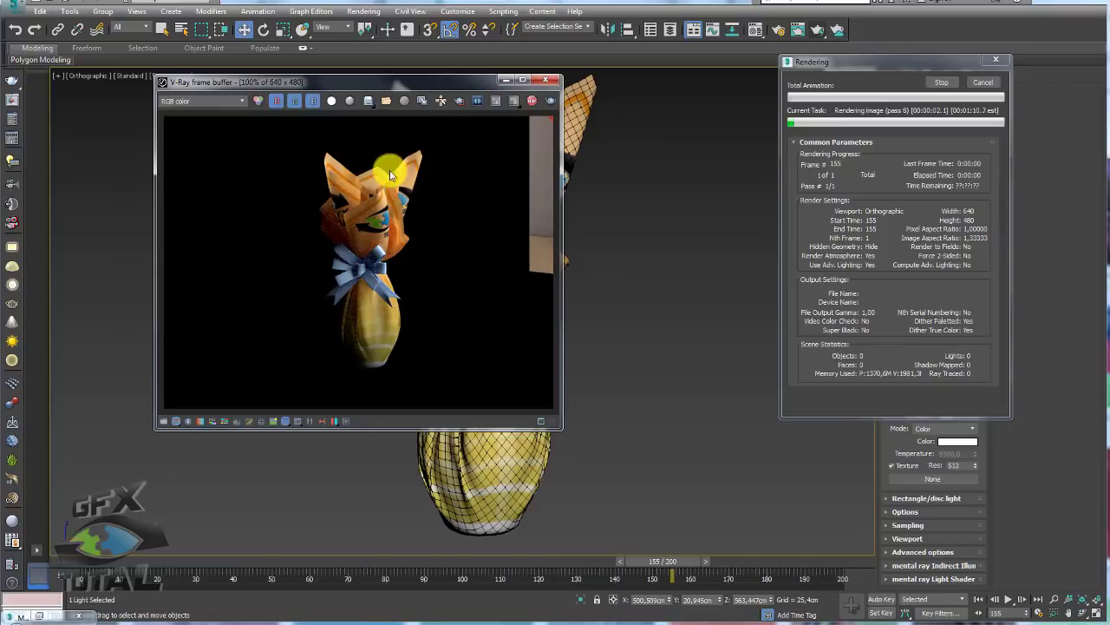
{"action": "left_click", "coordinate": [983, 81]}
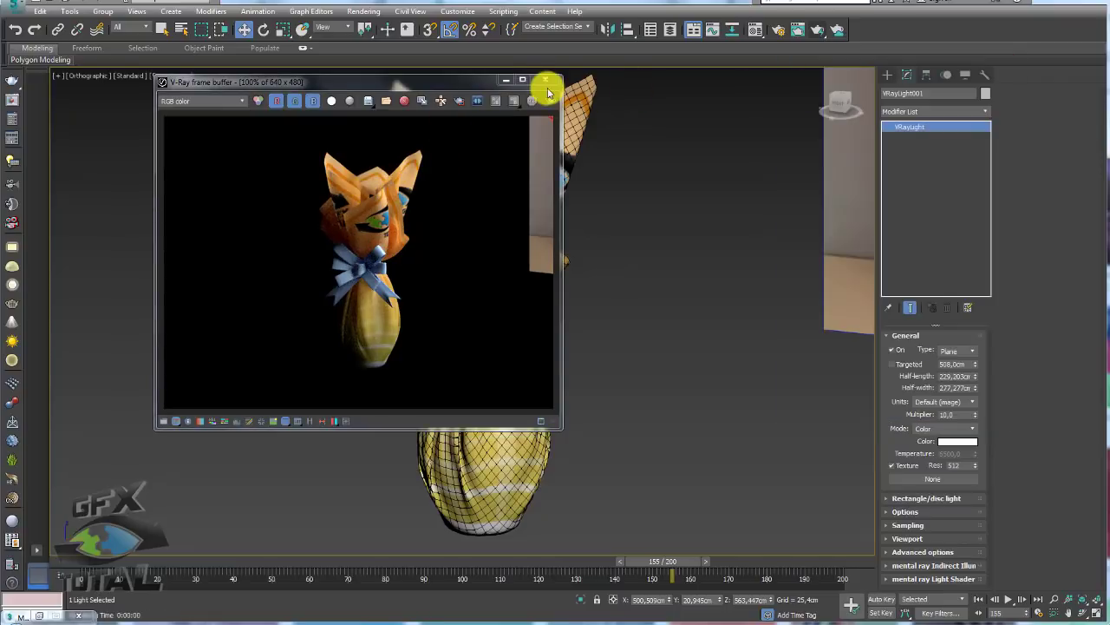
{"action": "left_click", "coordinate": [547, 80]}
{"action": "mouse_move", "coordinate": [532, 165]}
{"action": "middle_mouse_down", "text": "alt"}
{"action": "mouse_move", "coordinate": [500, 159]}
{"action": "mouse_move", "coordinate": [533, 195]}
{"action": "mouse_move", "coordinate": [534, 291]}
{"action": "mouse_move", "coordinate": [540, 206]}
{"action": "mouse_move", "coordinate": [711, 136]}
{"action": "middle_mouse_up", "text": "alt"}
{"action": "scroll", "coordinate": [533, 291], "scroll_direction": "up", "scroll_amount": 3}
{"action": "scroll", "coordinate": [534, 217], "scroll_direction": "down", "scroll_amount": 3}
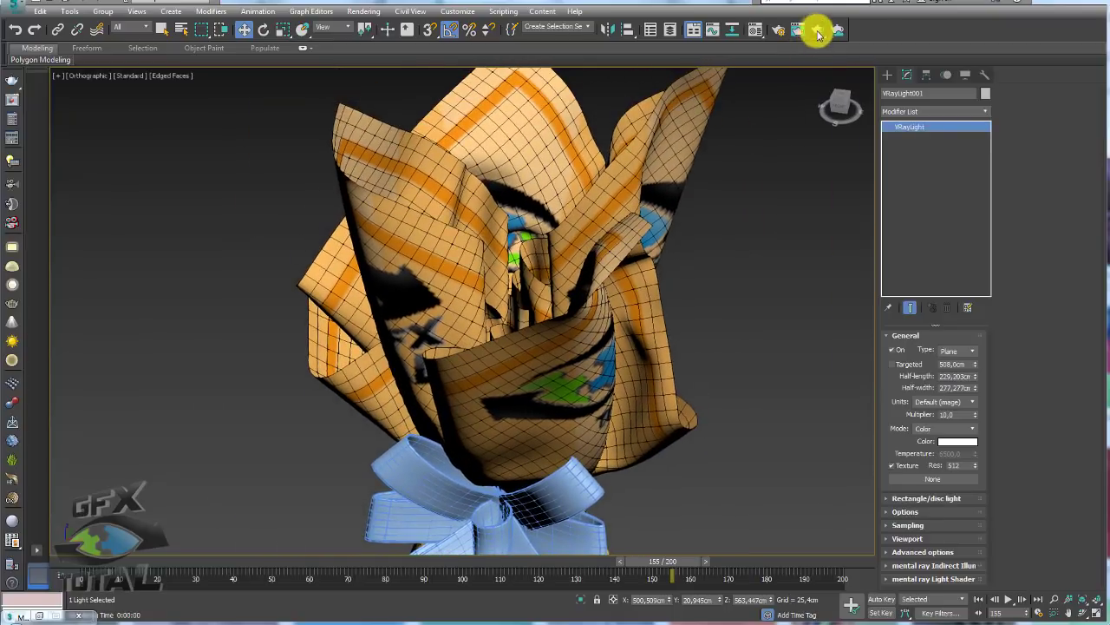
{"action": "left_click", "coordinate": [818, 30]}
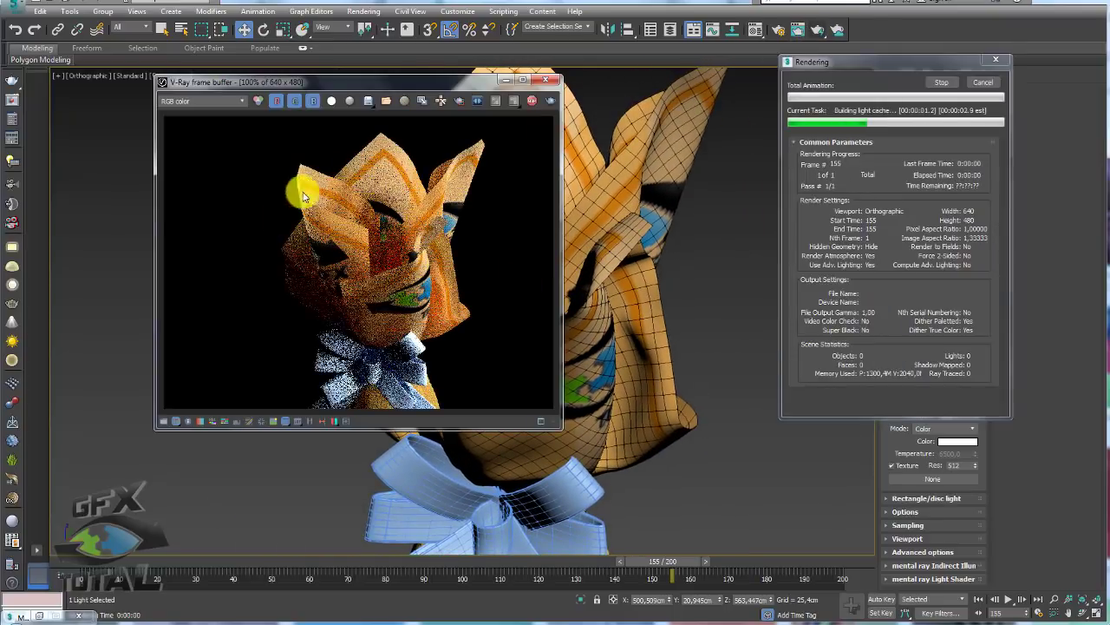
{"action": "left_click", "coordinate": [983, 82]}
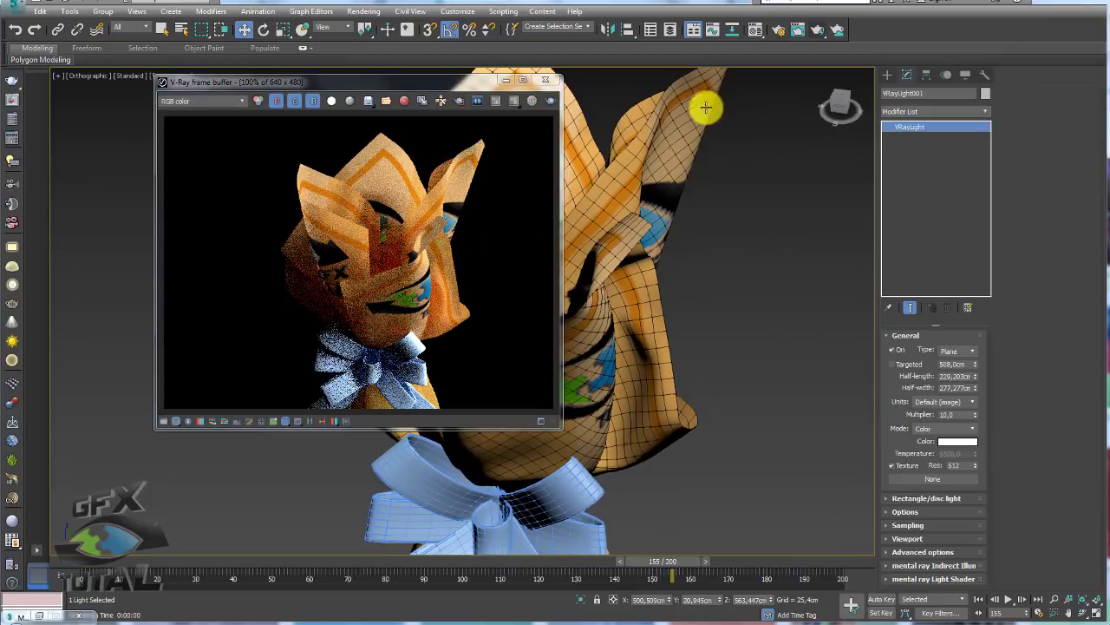
{"action": "left_click", "coordinate": [544, 83]}
In the Material Editor, go up to the wrapper's VRay2SidedMtl and enable its Back material
{"action": "left_click", "coordinate": [758, 31]}
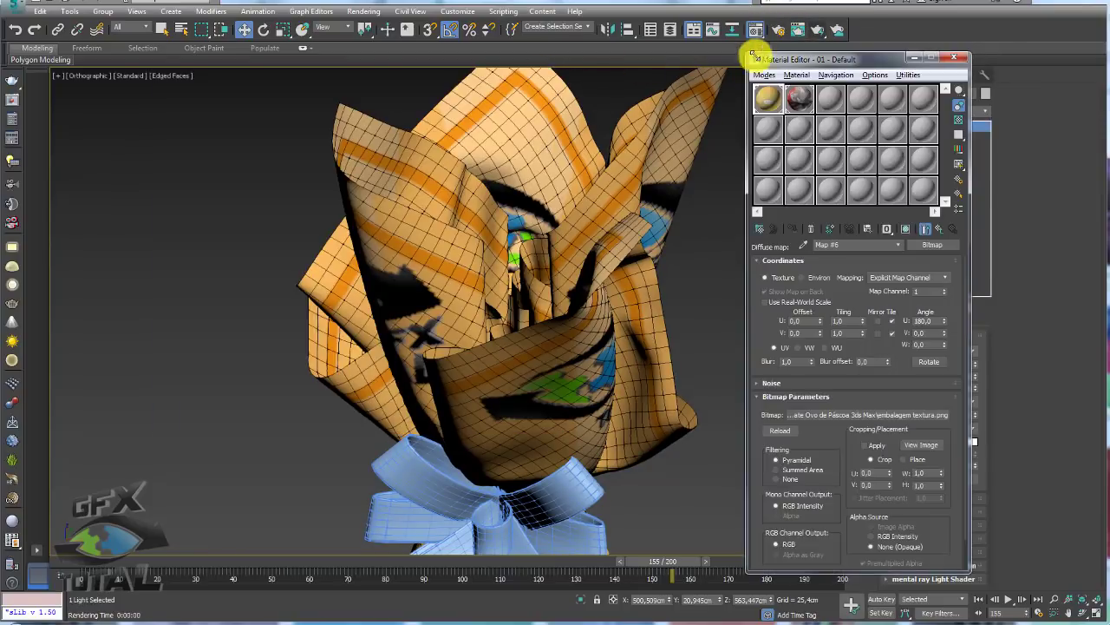
{"action": "left_click", "coordinate": [941, 229]}
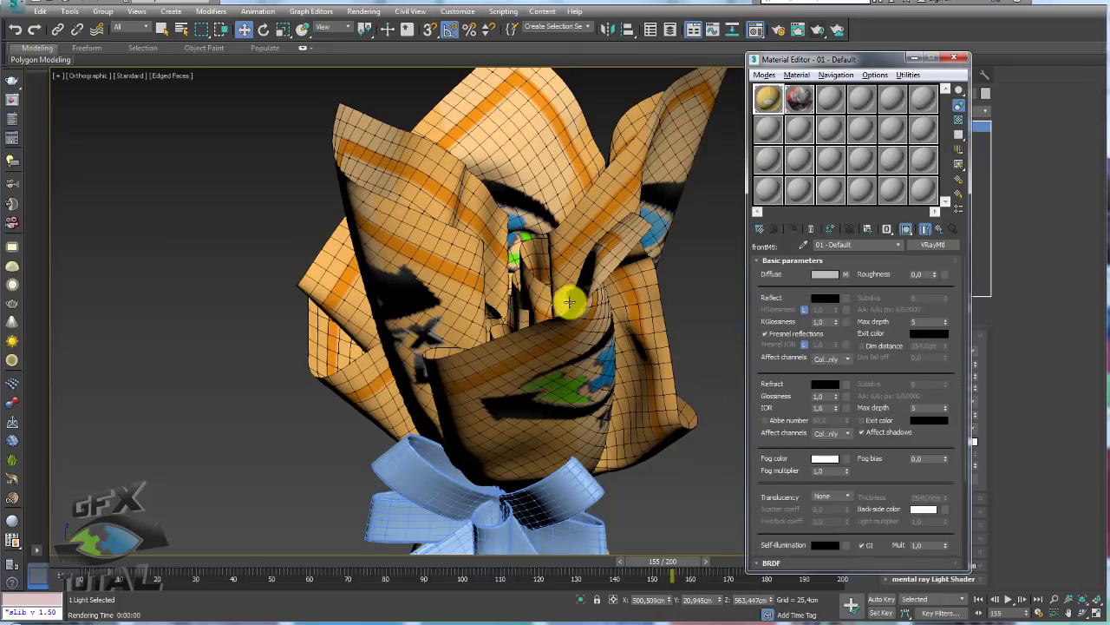
{"action": "middle_click_drag", "start_coordinate": [570, 297], "coordinate": [773, 389], "text": "alt"}
{"action": "left_click", "coordinate": [928, 229]}
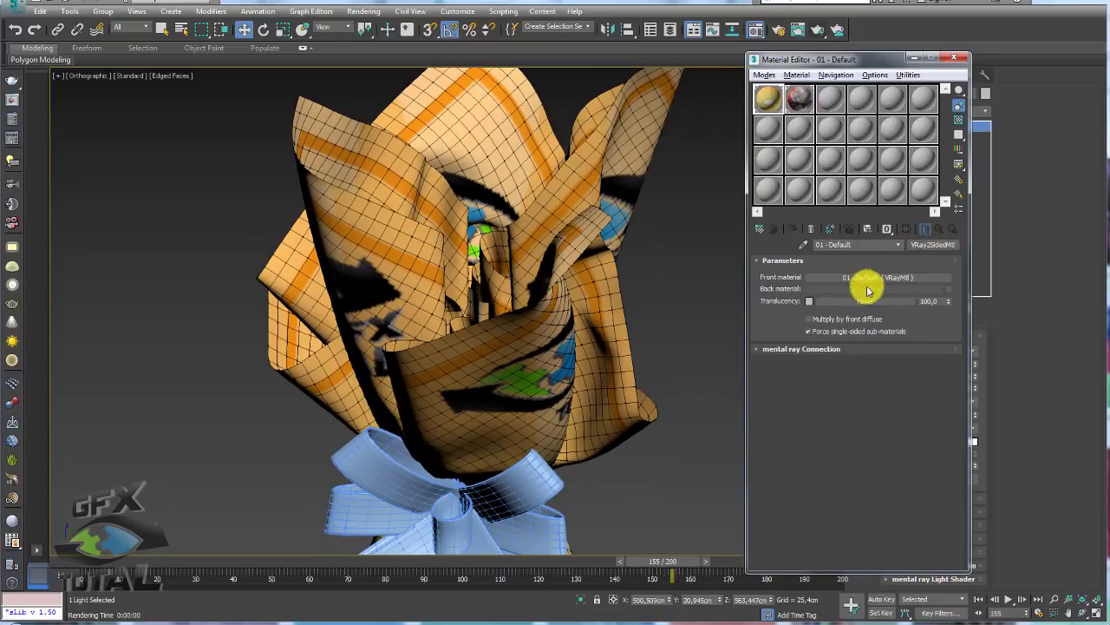
{"action": "left_click", "coordinate": [948, 289]}
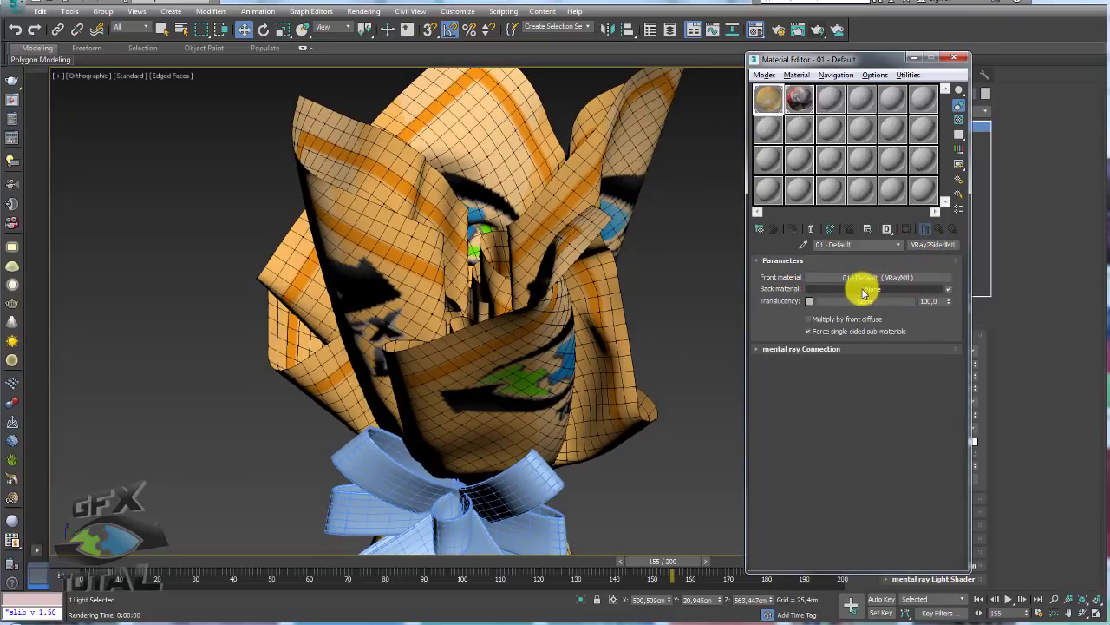
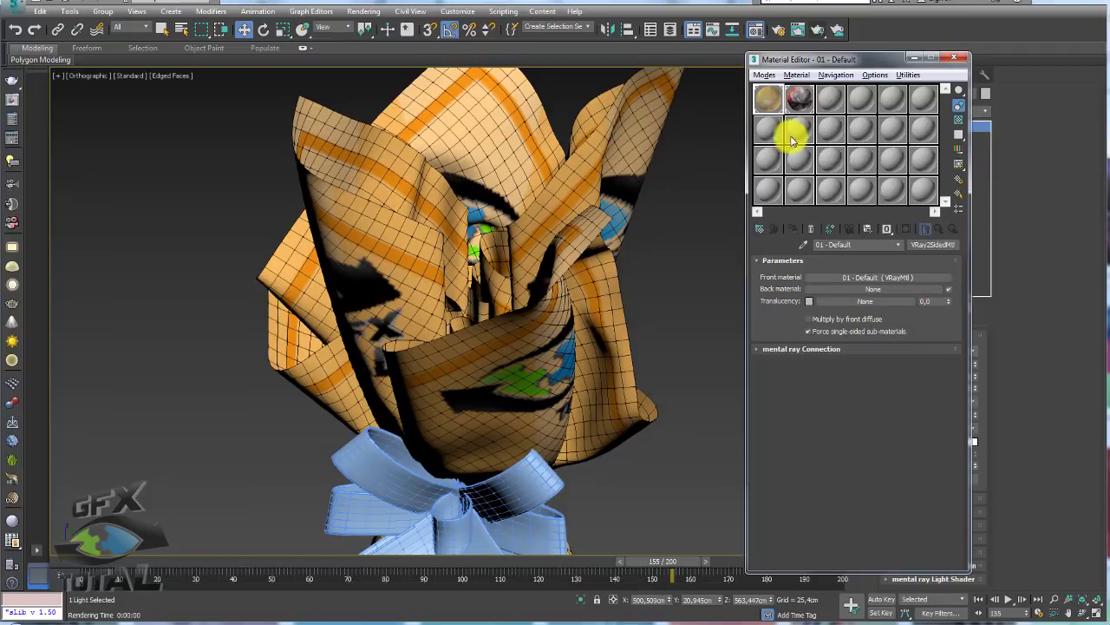
Preview 01 - Default, enable black translucency, and drag the Front material onto the Back slot
{"action": "double_click", "coordinate": [768, 98]}
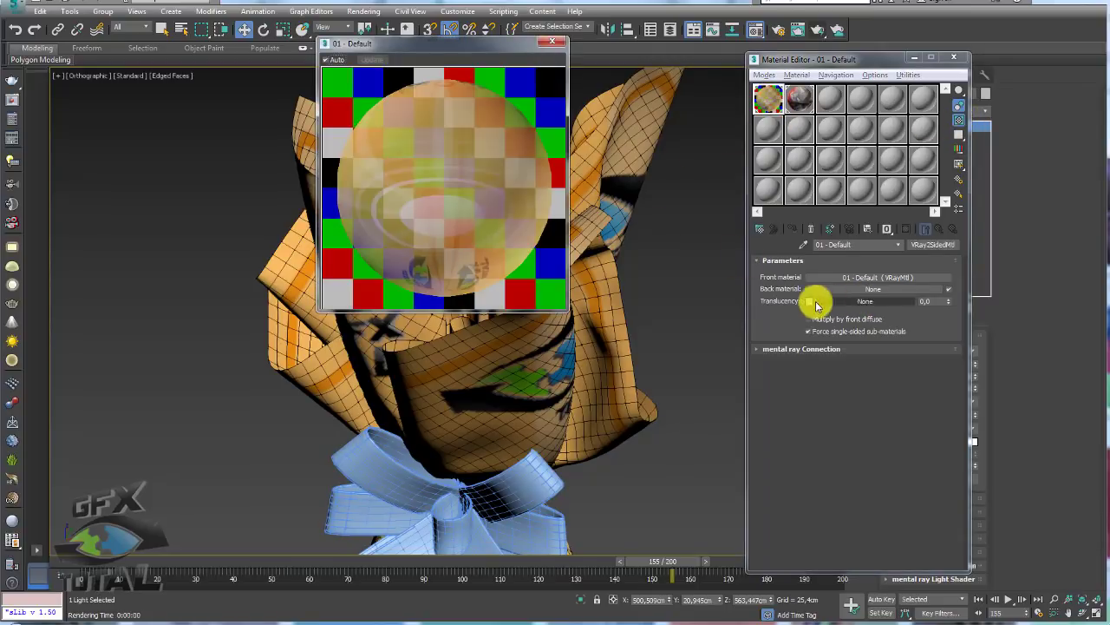
{"action": "left_click", "coordinate": [810, 301]}
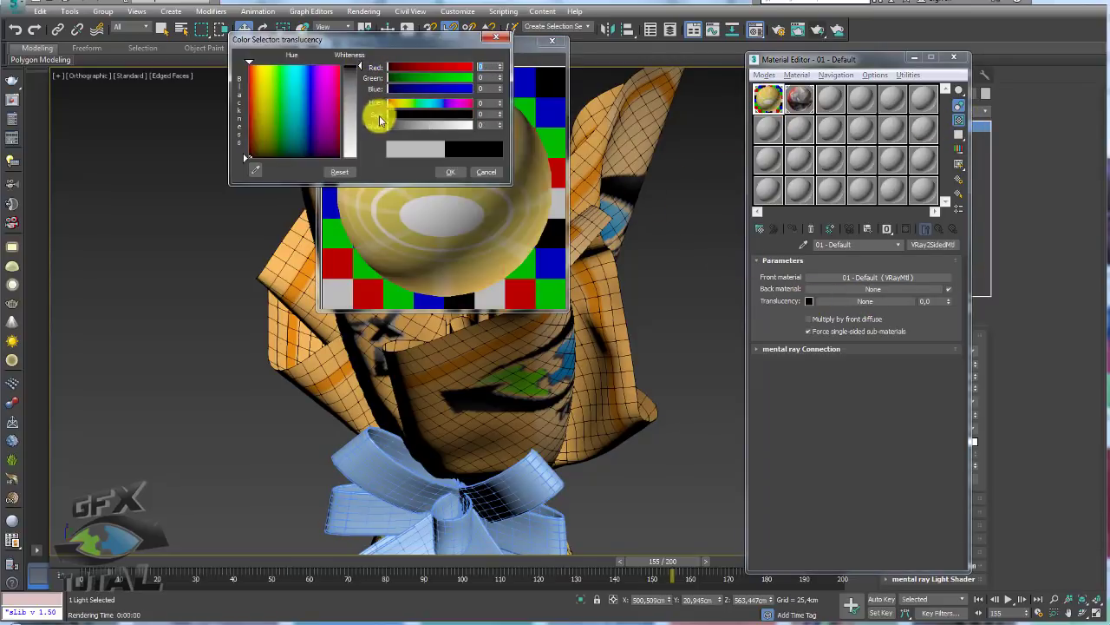
{"action": "left_click", "coordinate": [450, 172]}
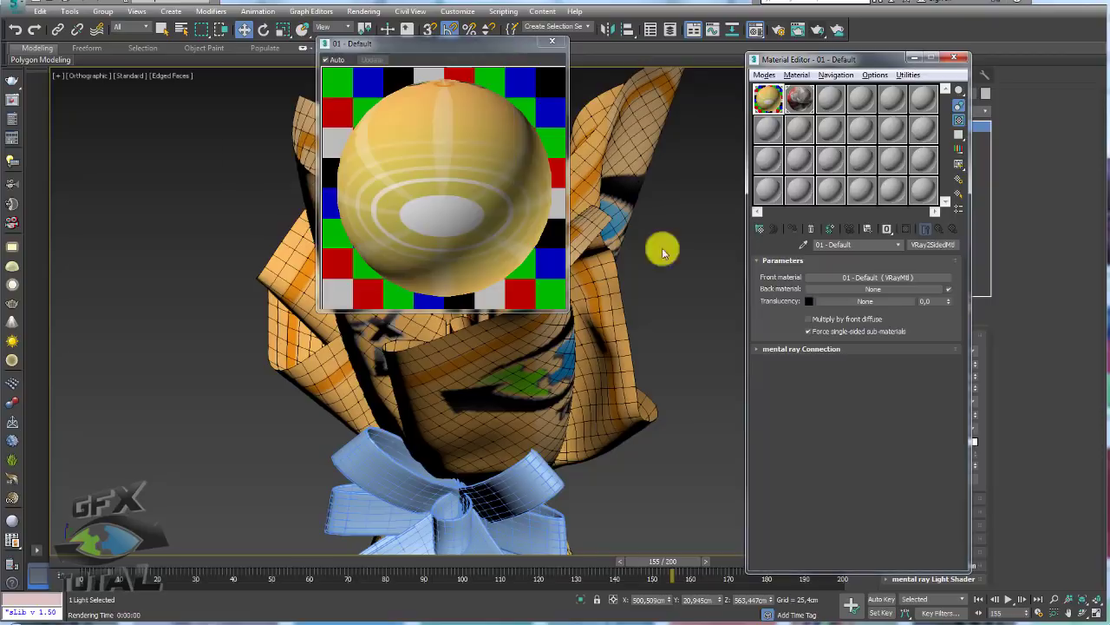
{"action": "left_click", "coordinate": [551, 40]}
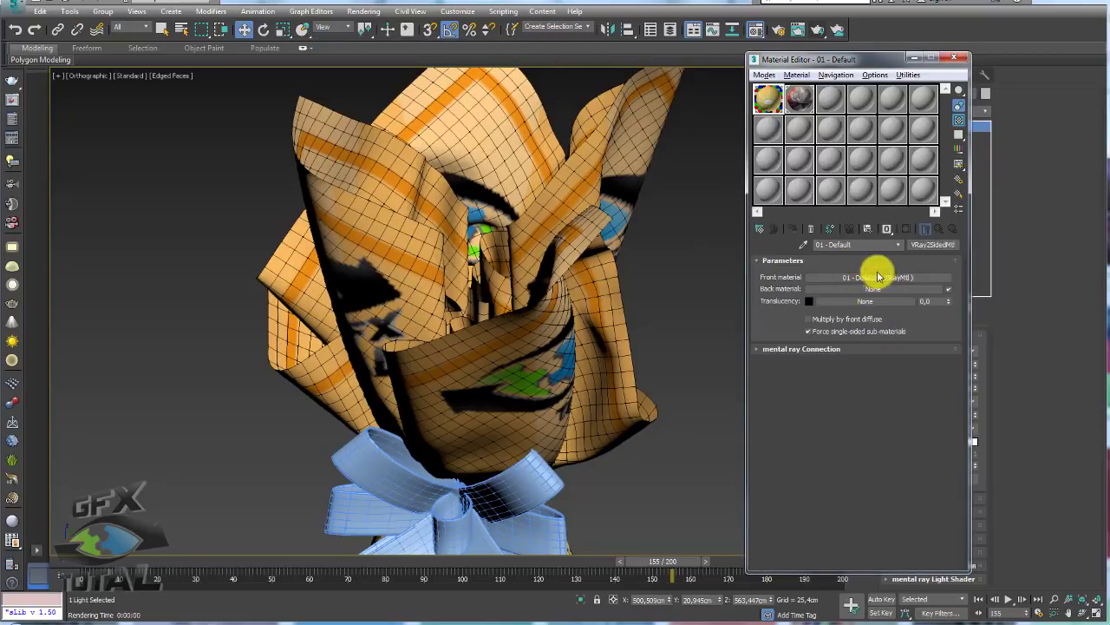
{"action": "left_click_drag", "start_coordinate": [876, 277], "coordinate": [880, 290]}
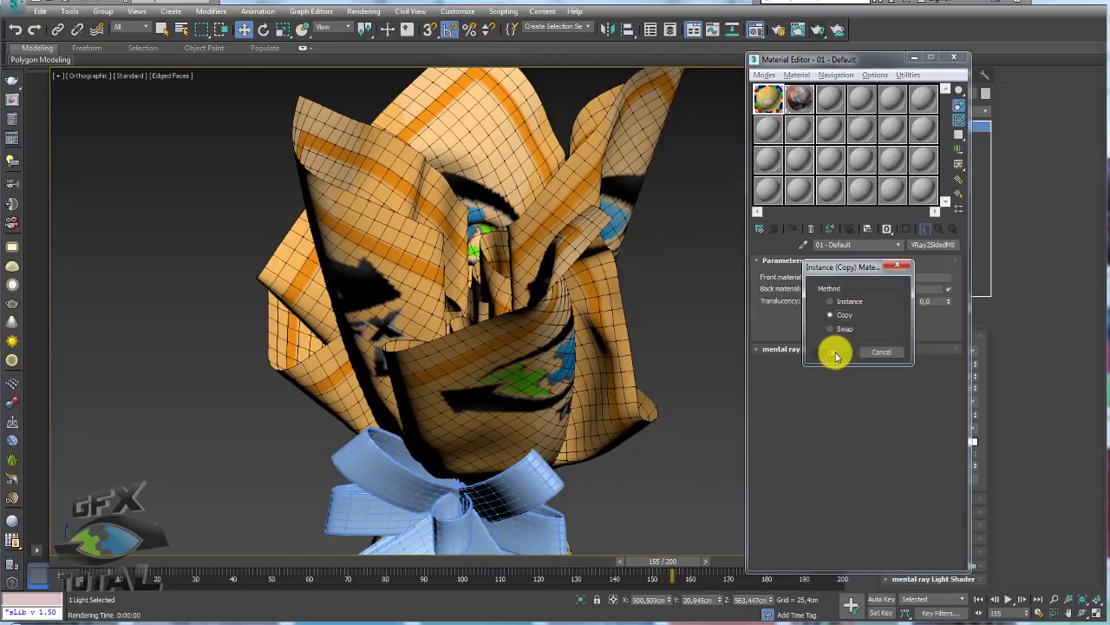
Make the back material an independent copy and rename it dentro
{"action": "left_click", "coordinate": [835, 353]}
{"action": "left_click", "coordinate": [875, 290]}
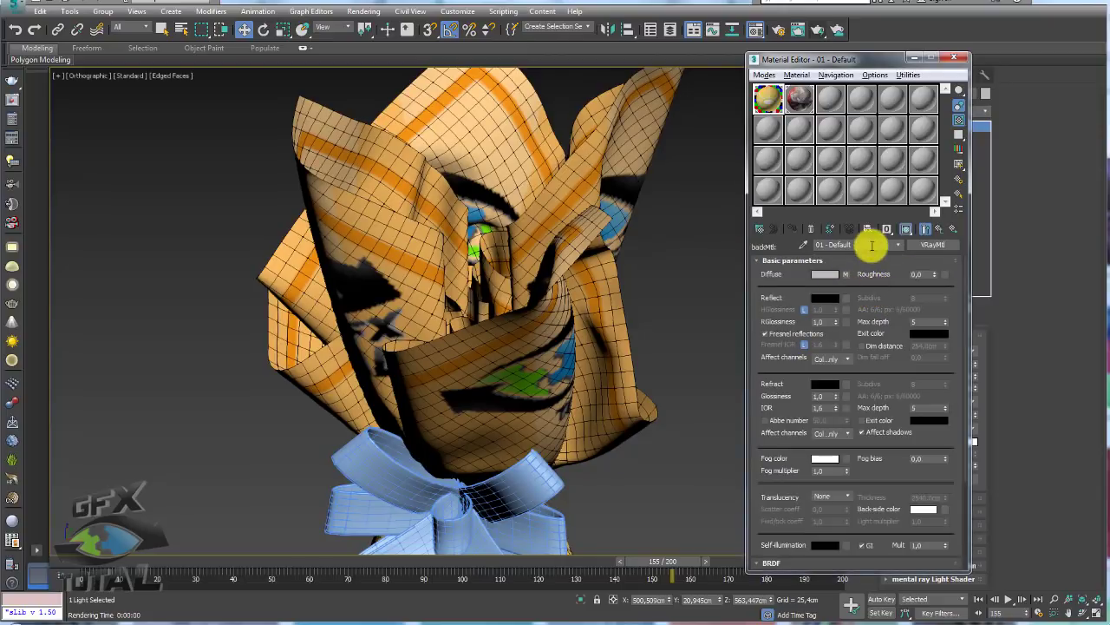
{"action": "left_click_drag", "start_coordinate": [871, 245], "coordinate": [762, 249]}
{"action": "type", "text": "dentro"}
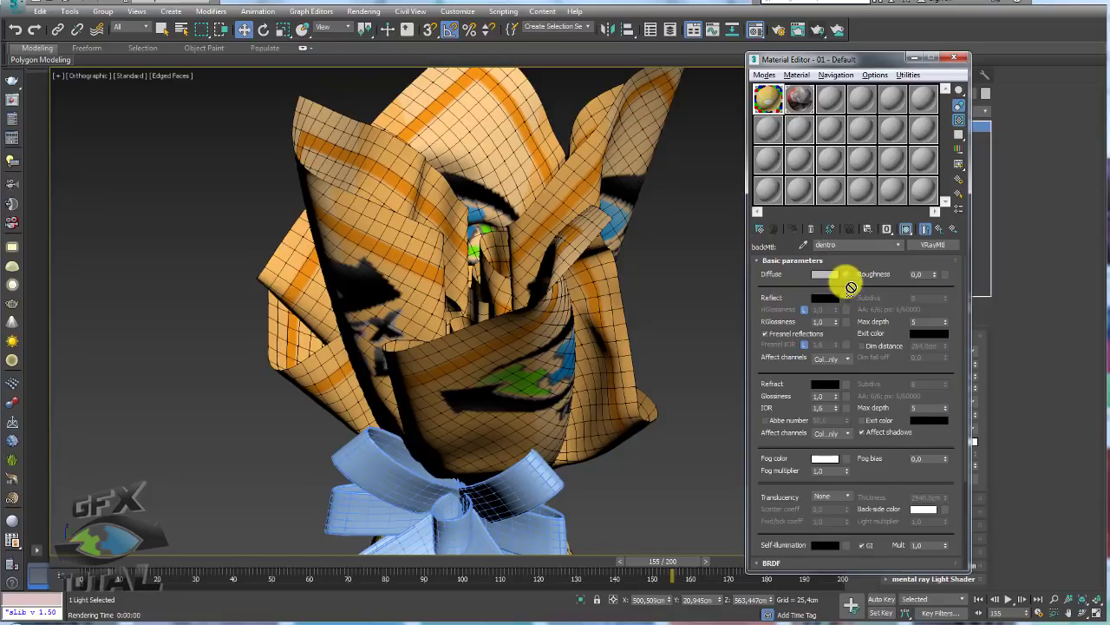
Set dentro's diffuse colour to black and run a test render of the package
{"action": "left_click", "coordinate": [826, 274]}
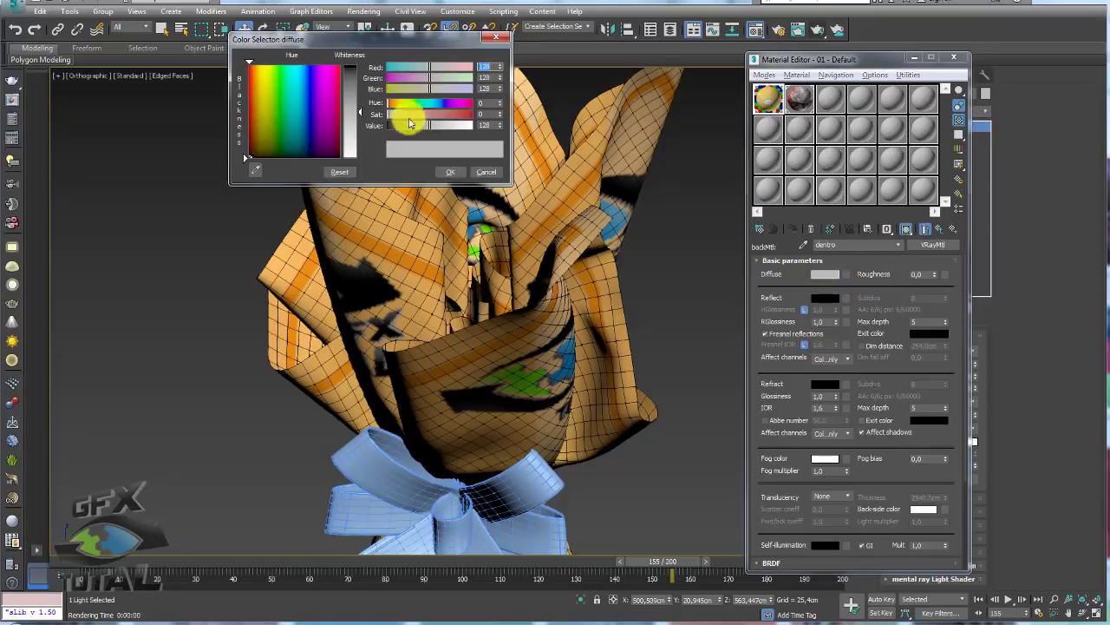
{"action": "left_click_drag", "start_coordinate": [355, 57], "coordinate": [355, 160]}
{"action": "left_click", "coordinate": [458, 184]}
{"action": "middle_click_drag", "start_coordinate": [557, 266], "coordinate": [515, 255]}
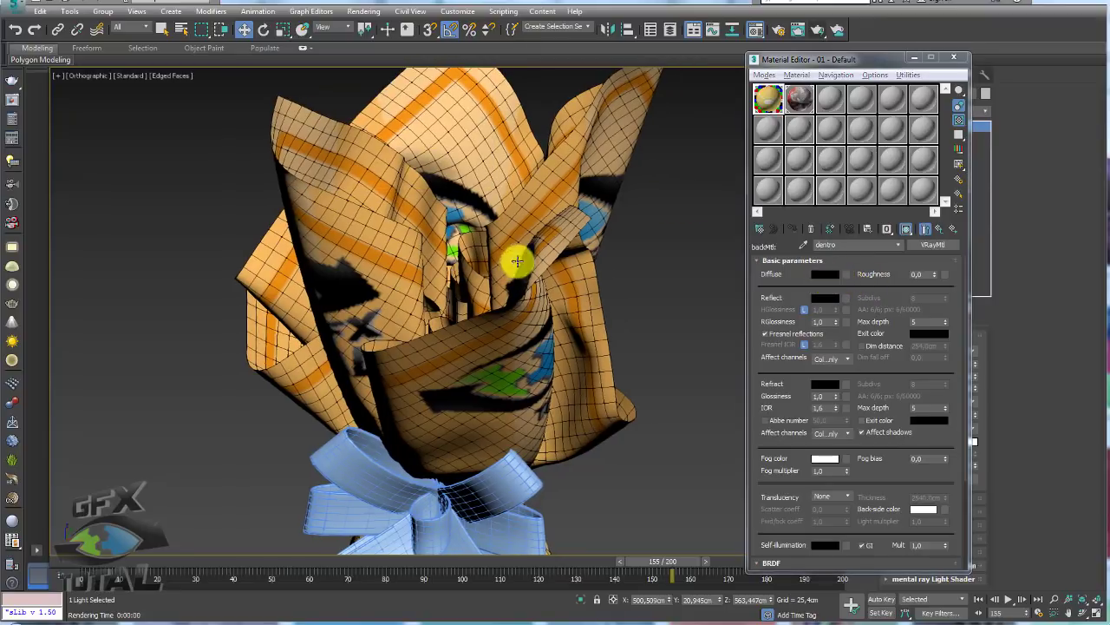
{"action": "left_click", "coordinate": [818, 31]}
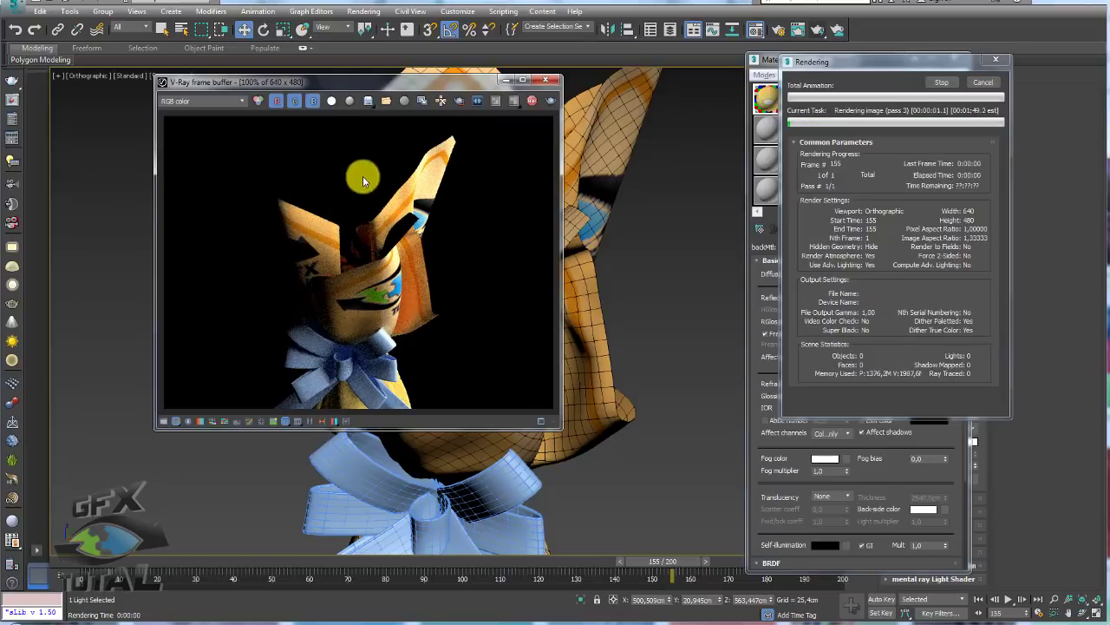
{"action": "left_click", "coordinate": [545, 79]}
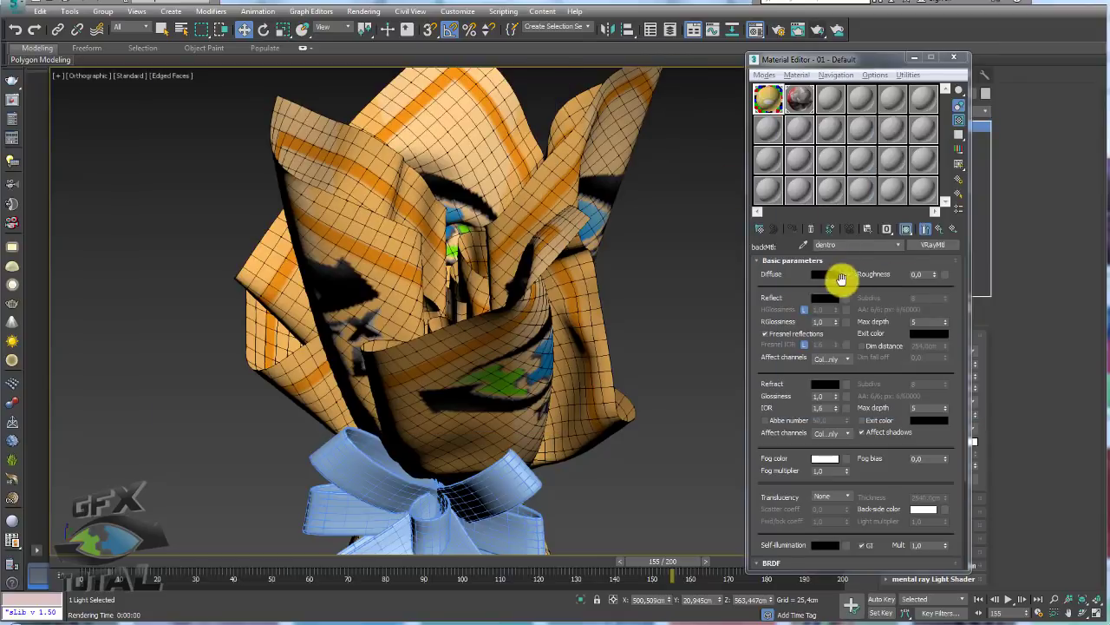
Change dentro's diffuse to yellow and render again to check the wrapper's inside
{"action": "left_click", "coordinate": [825, 274]}
{"action": "left_click_drag", "start_coordinate": [408, 66], "coordinate": [457, 77]}
{"action": "left_click", "coordinate": [456, 174]}
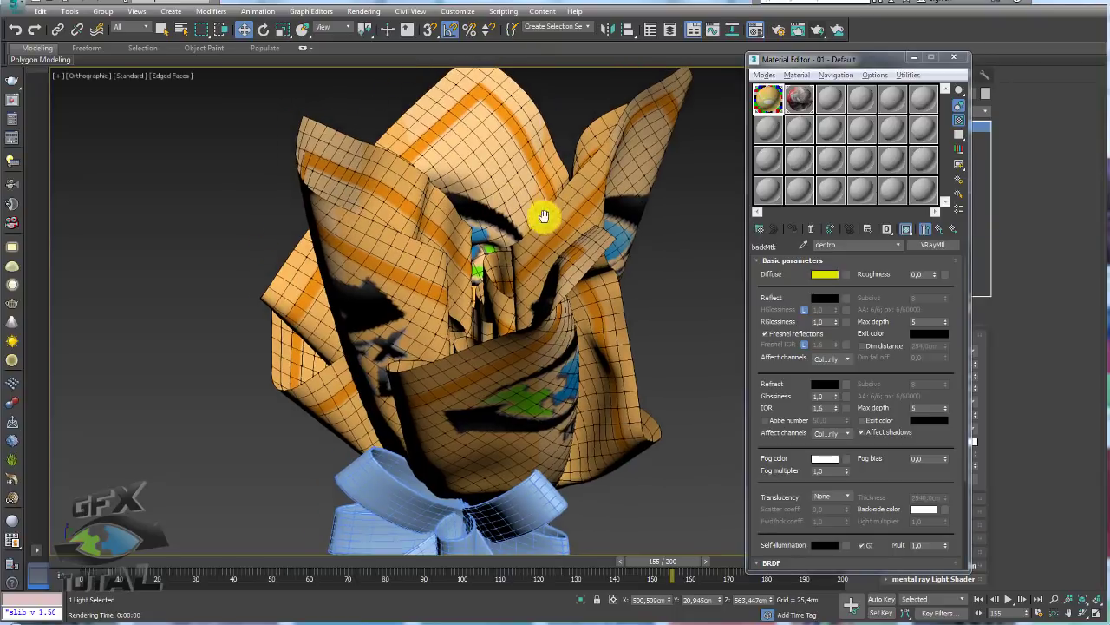
{"action": "left_click", "coordinate": [820, 28]}
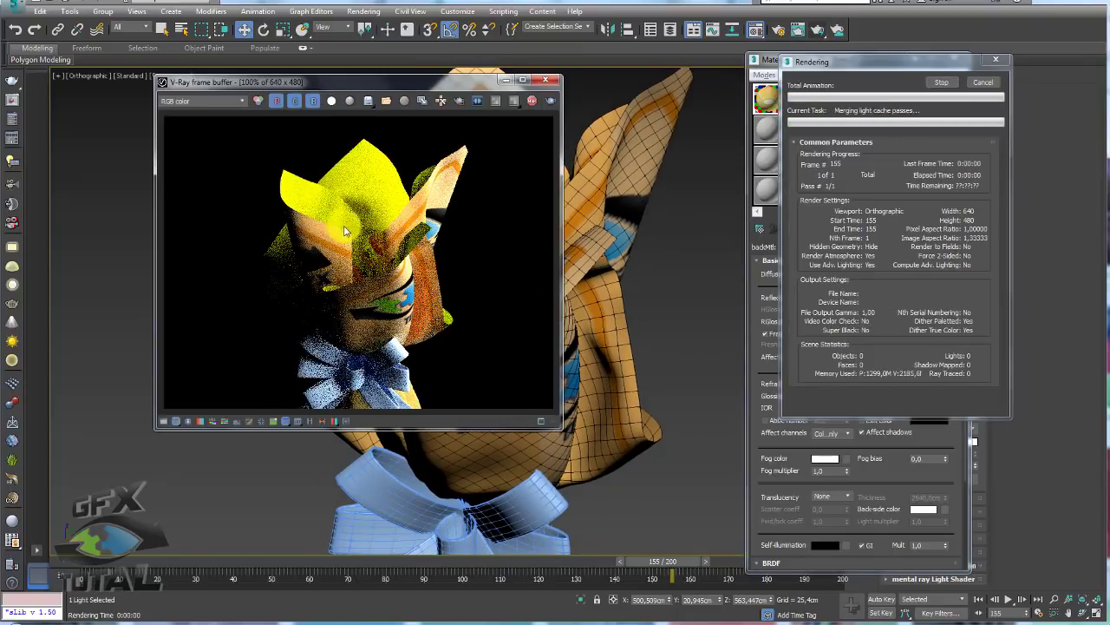
{"action": "left_click", "coordinate": [982, 81]}
{"action": "left_click", "coordinate": [545, 79]}
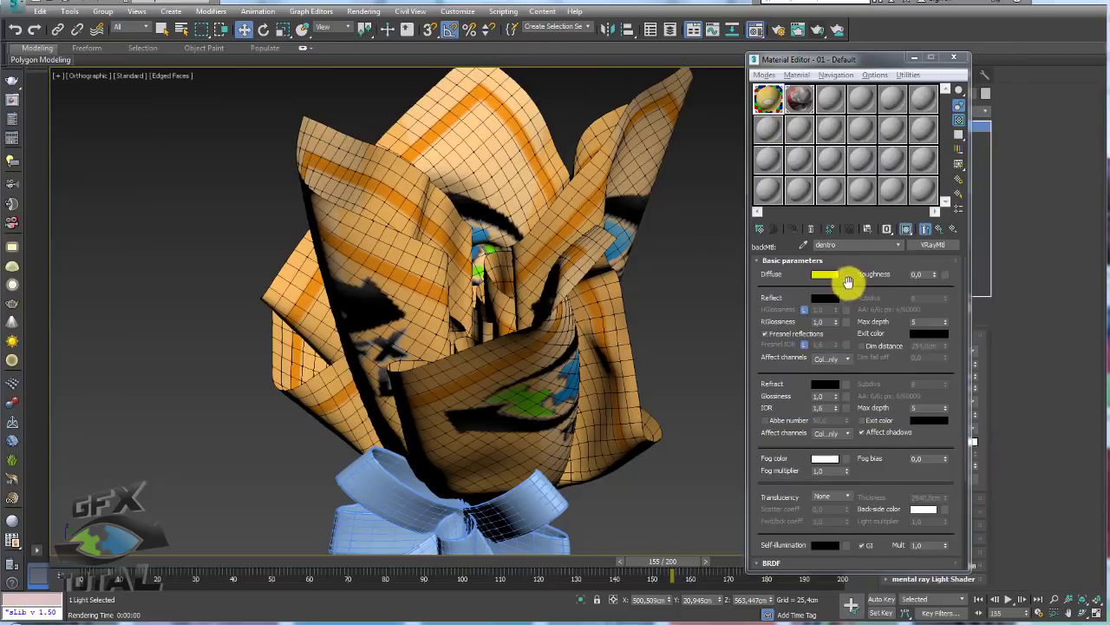
{"action": "left_click", "coordinate": [825, 275]}
Return dentro's diffuse to black, give it a grey 148 reflection, and preview the result
{"action": "left_click_drag", "start_coordinate": [424, 127], "coordinate": [358, 121]}
{"action": "left_click", "coordinate": [450, 171]}
{"action": "left_click", "coordinate": [831, 299]}
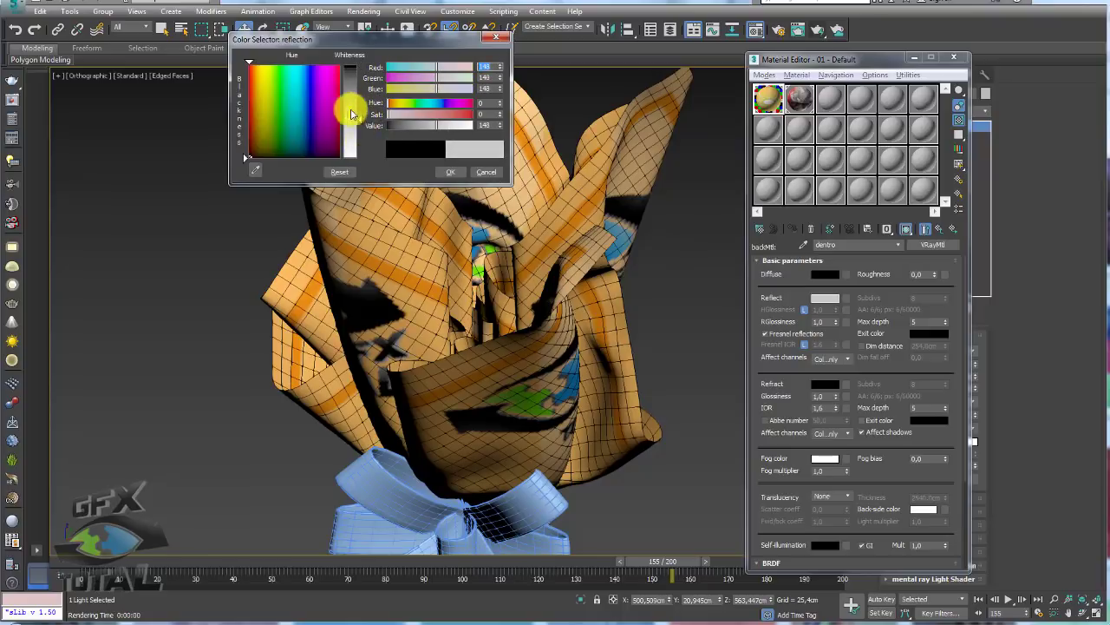
{"action": "left_click", "coordinate": [451, 170]}
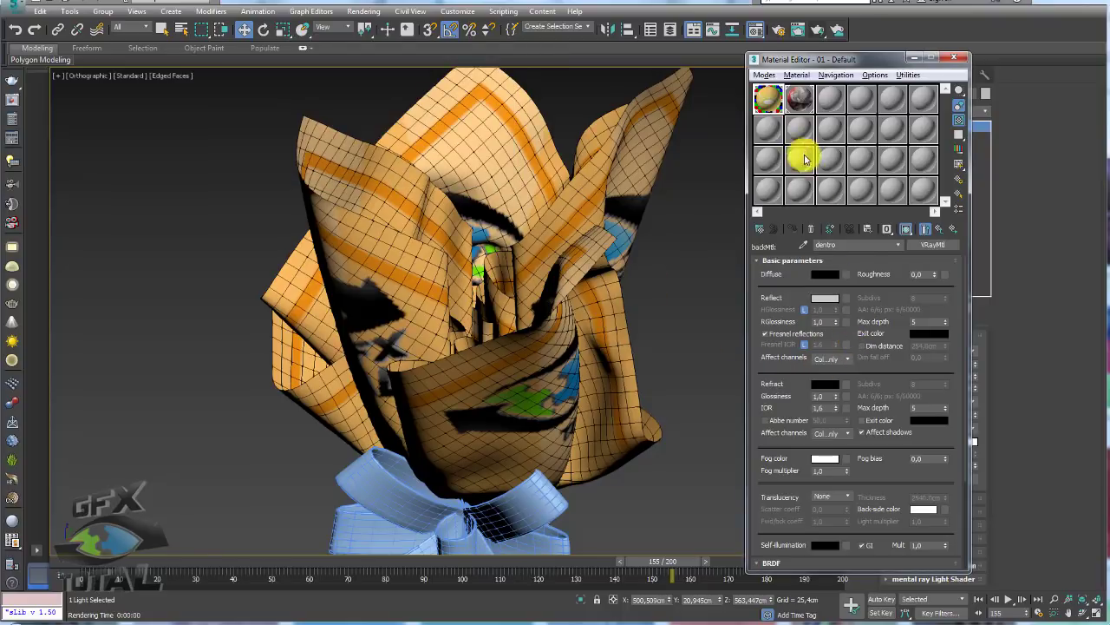
{"action": "double_click", "coordinate": [766, 101]}
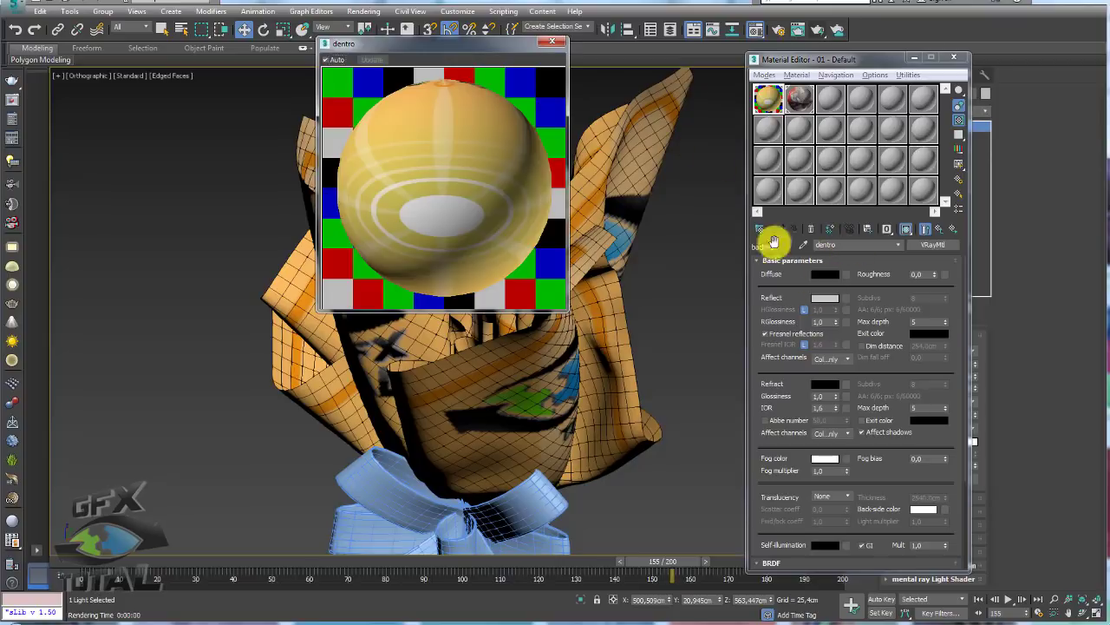
{"action": "left_click", "coordinate": [548, 45]}
{"action": "type", "text": "25"}
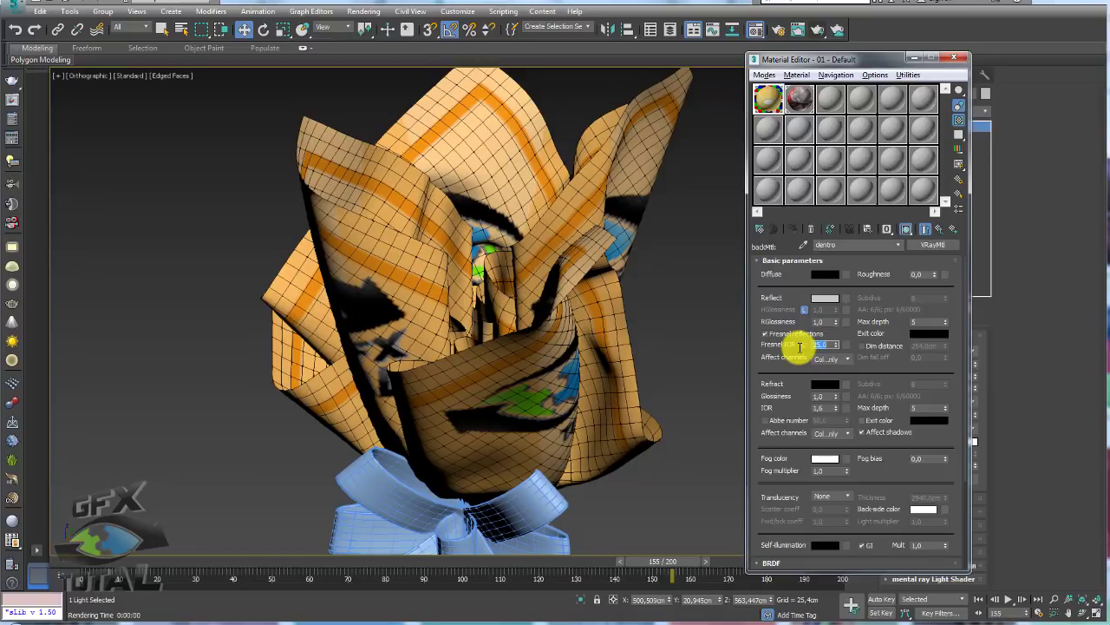
{"action": "middle_click_drag", "start_coordinate": [719, 294], "coordinate": [679, 288]}
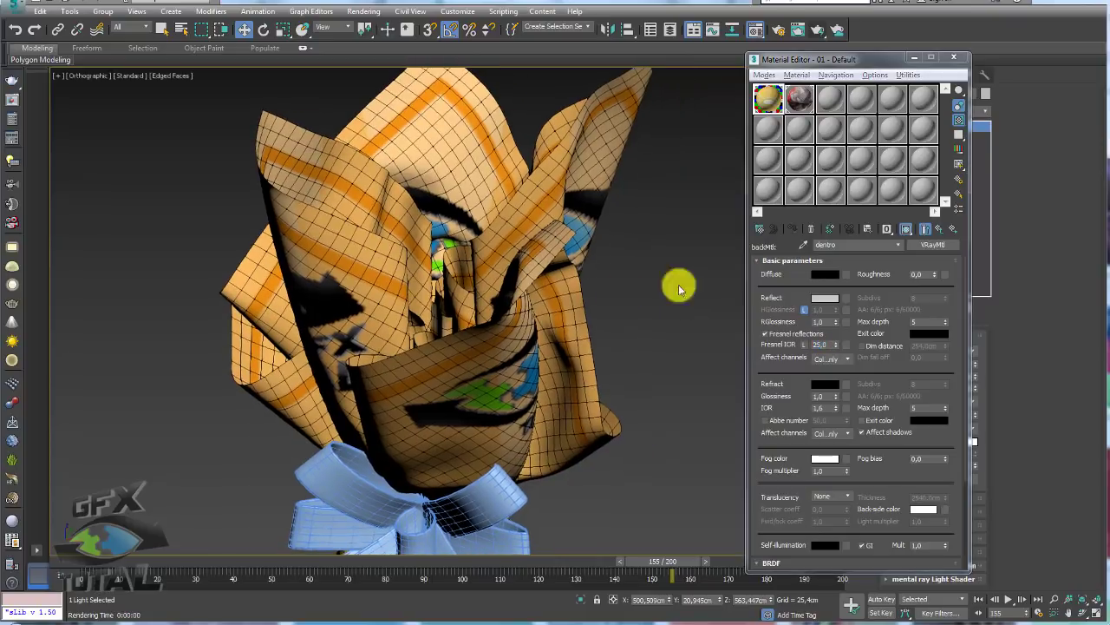
Paste dentro as an instance into empty slot 07 and inspect its dark reflective preview
{"action": "right_click", "coordinate": [934, 246]}
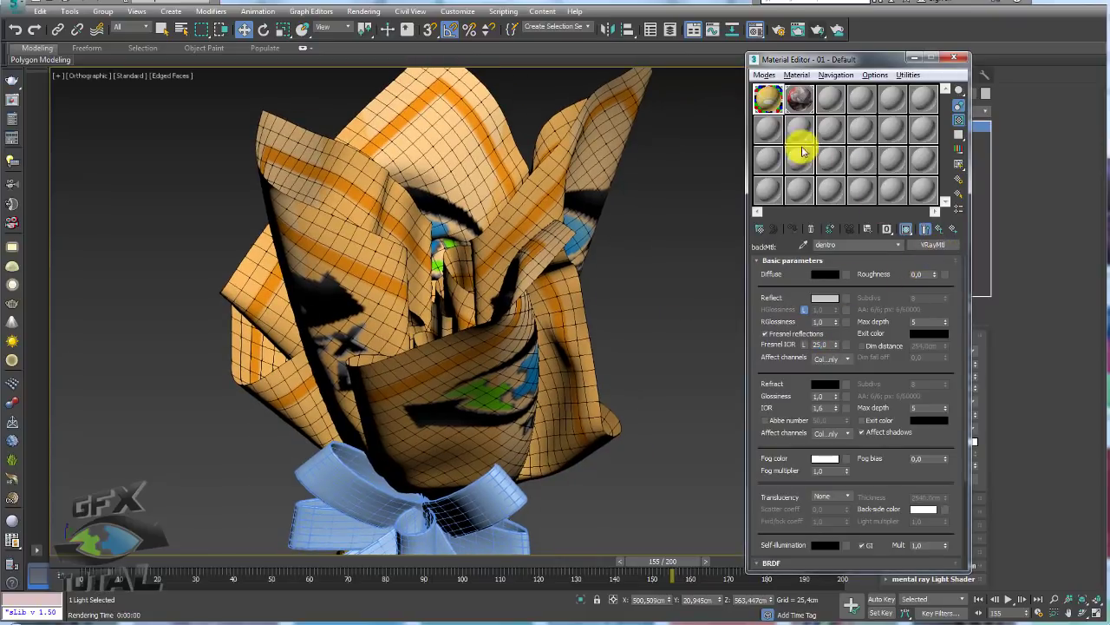
{"action": "left_click", "coordinate": [768, 130]}
{"action": "right_click", "coordinate": [935, 245]}
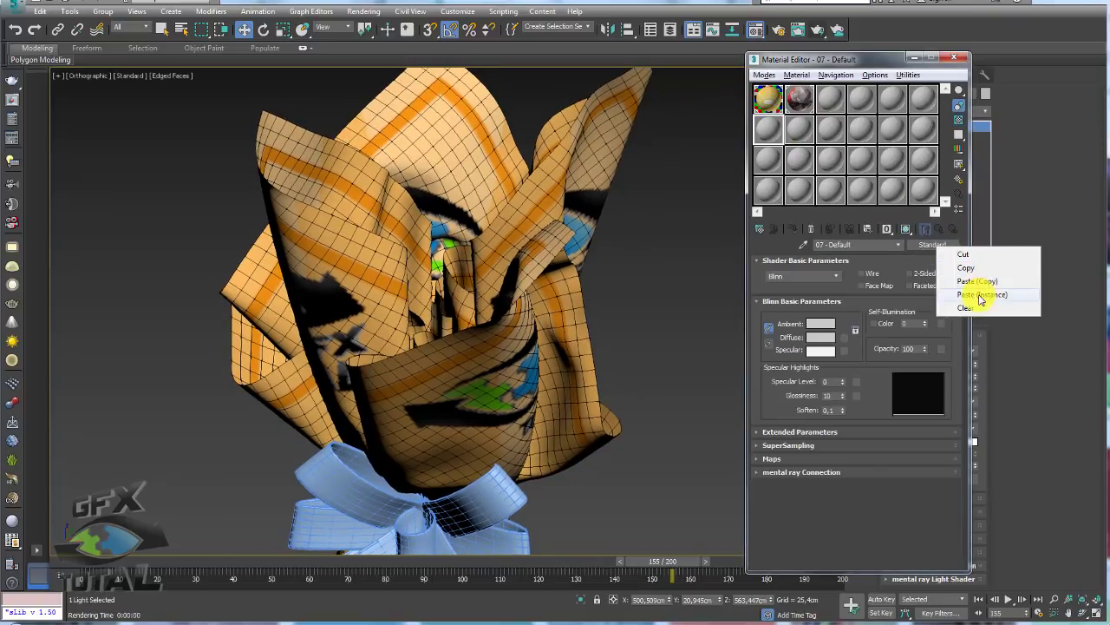
{"action": "left_click", "coordinate": [981, 295]}
{"action": "double_click", "coordinate": [768, 132]}
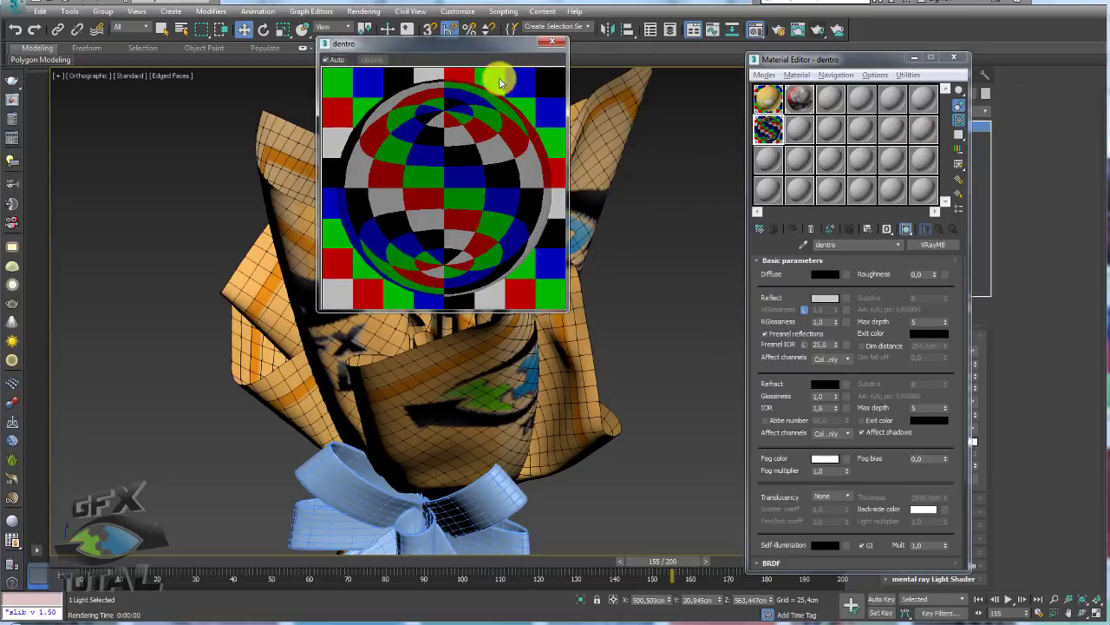
{"action": "left_click_drag", "start_coordinate": [436, 44], "coordinate": [653, 79]}
{"action": "middle_click_drag", "start_coordinate": [521, 179], "coordinate": [347, 223], "text": "alt"}
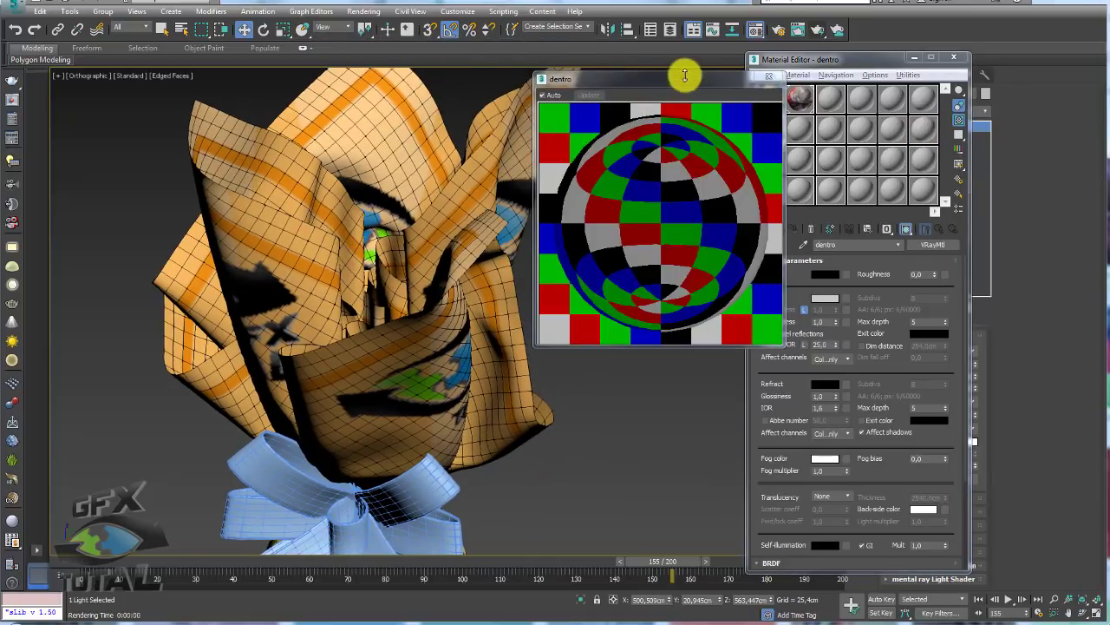
{"action": "left_click_drag", "start_coordinate": [685, 76], "coordinate": [665, 97]}
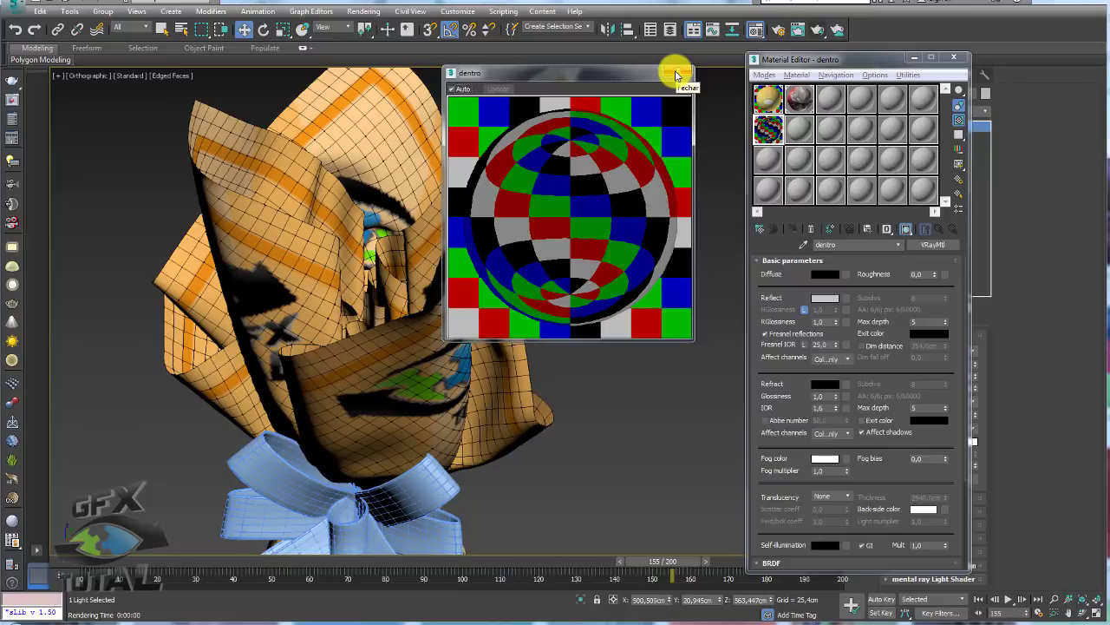
{"action": "left_click", "coordinate": [677, 75]}
{"action": "left_click_drag", "start_coordinate": [836, 57], "coordinate": [737, 59]}
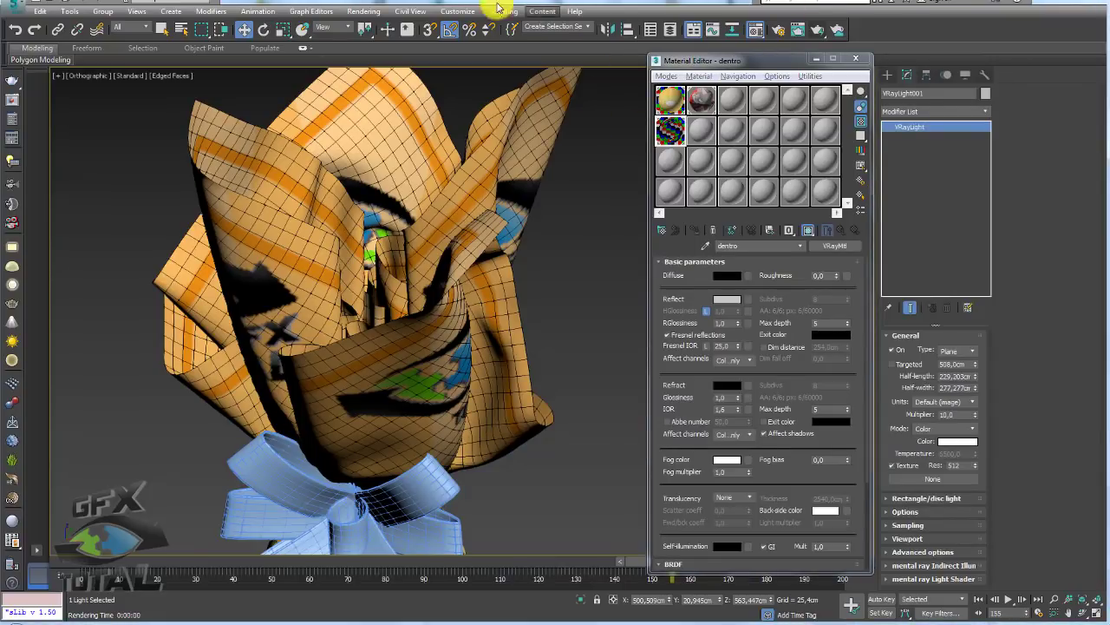
Load 15_beerse_living.hdr as a Bitmap environment map in Environment and Effects
{"action": "left_click", "coordinate": [356, 15]}
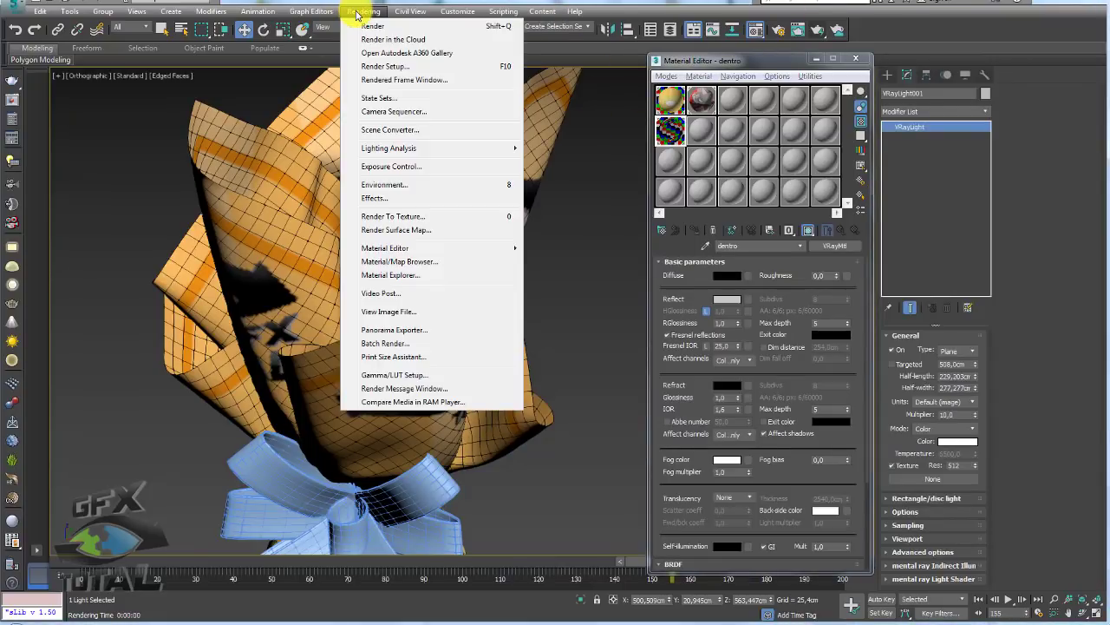
{"action": "left_click", "coordinate": [408, 185]}
{"action": "left_click", "coordinate": [389, 146]}
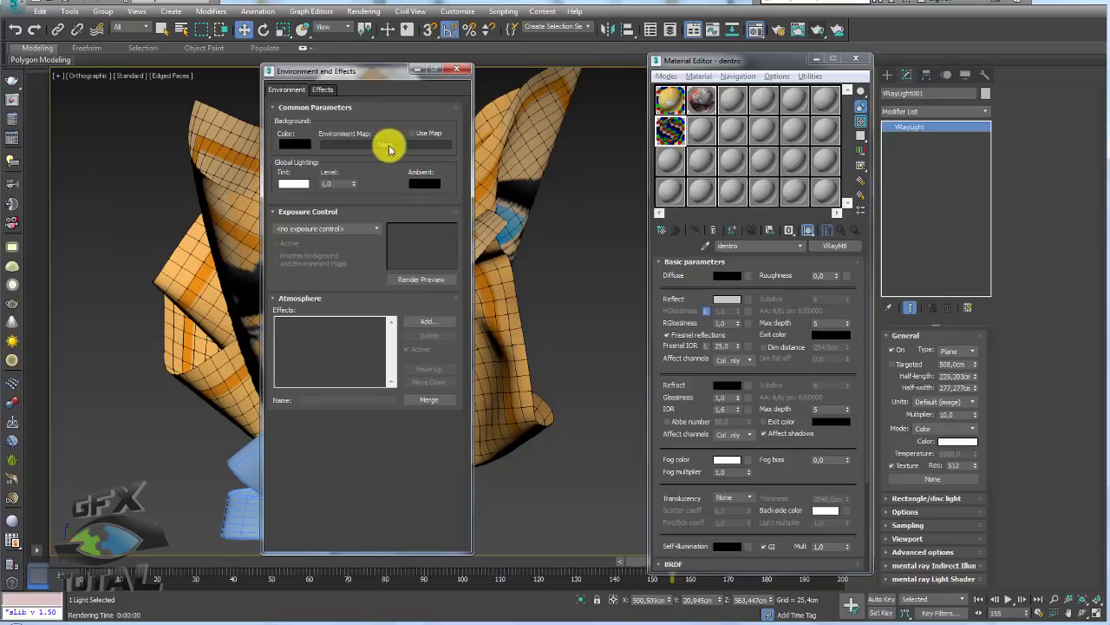
{"action": "scroll", "coordinate": [404, 149], "scroll_direction": "up", "scroll_amount": 5}
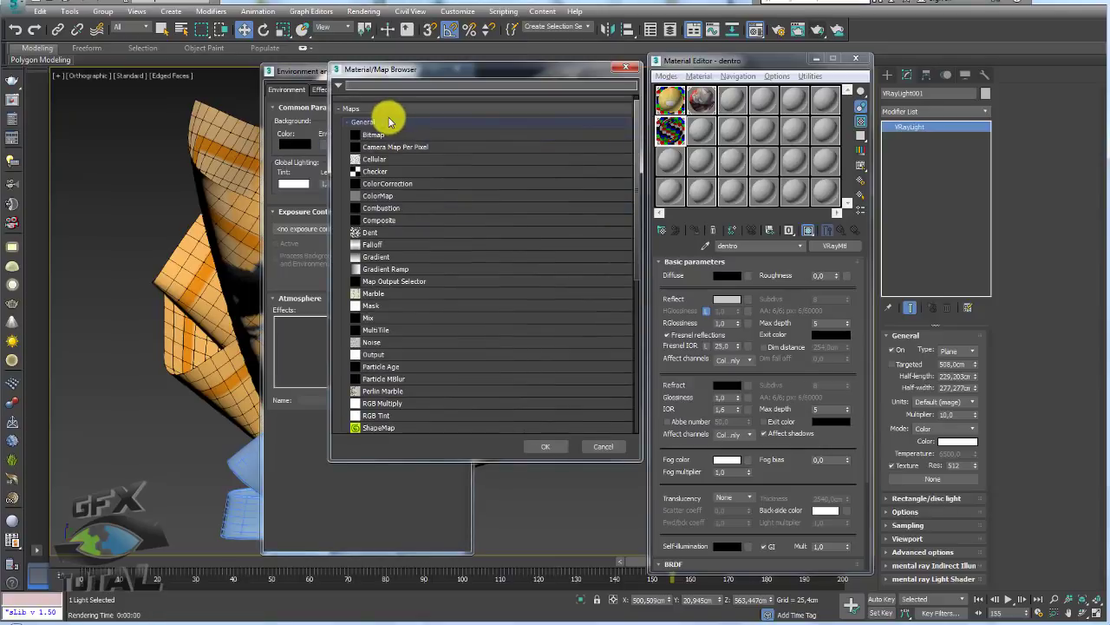
{"action": "left_click", "coordinate": [376, 139]}
{"action": "double_click", "coordinate": [376, 138]}
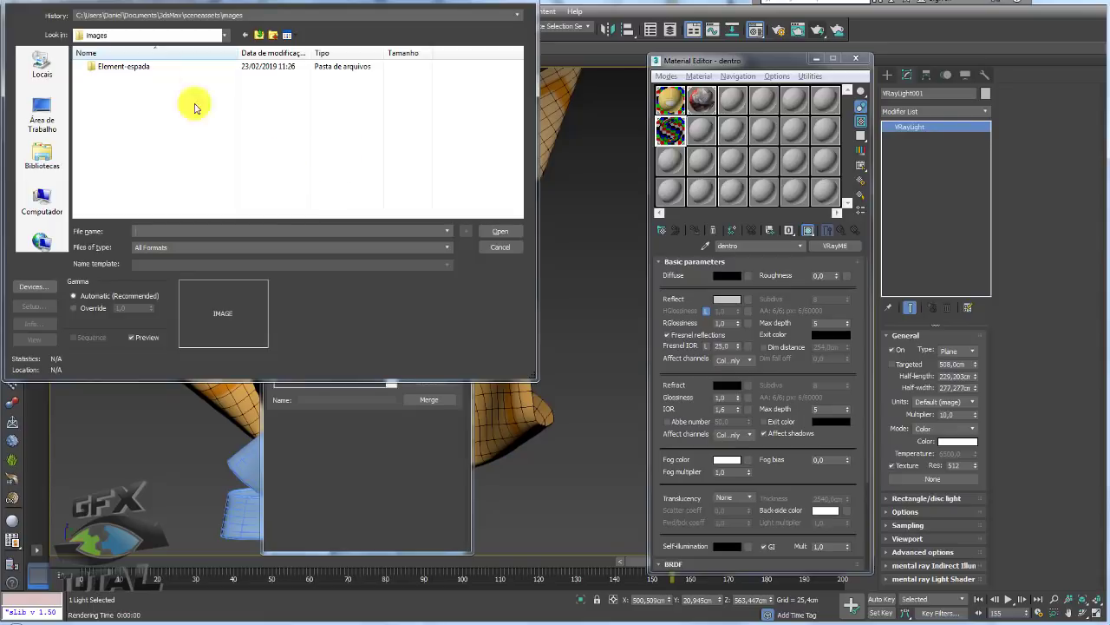
{"action": "left_click_drag", "start_coordinate": [279, 4], "coordinate": [343, 37]}
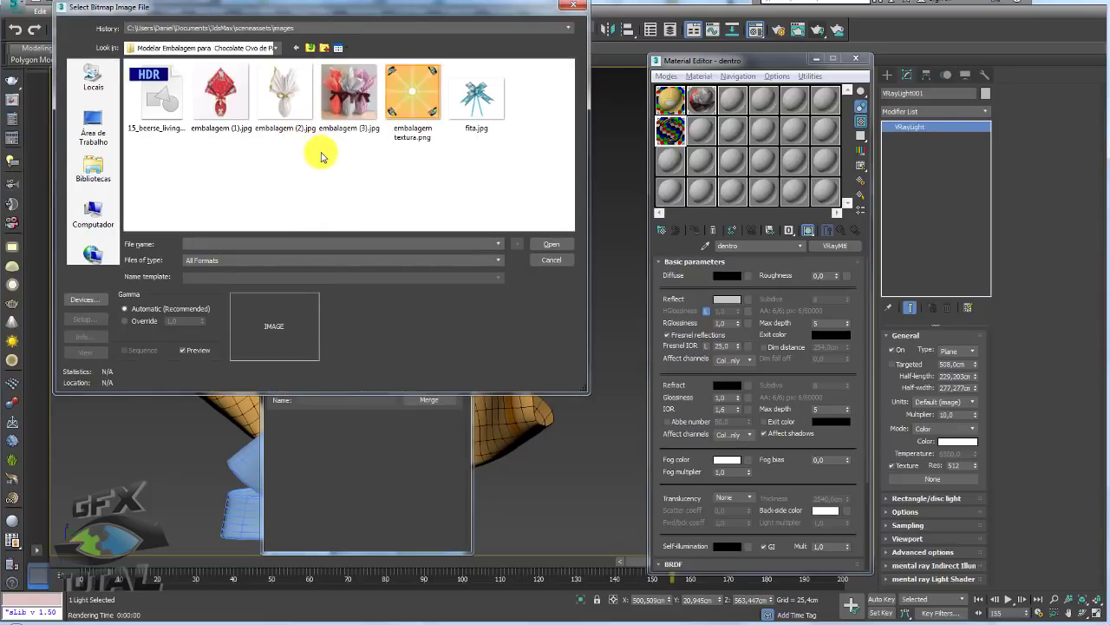
{"action": "left_click", "coordinate": [159, 108]}
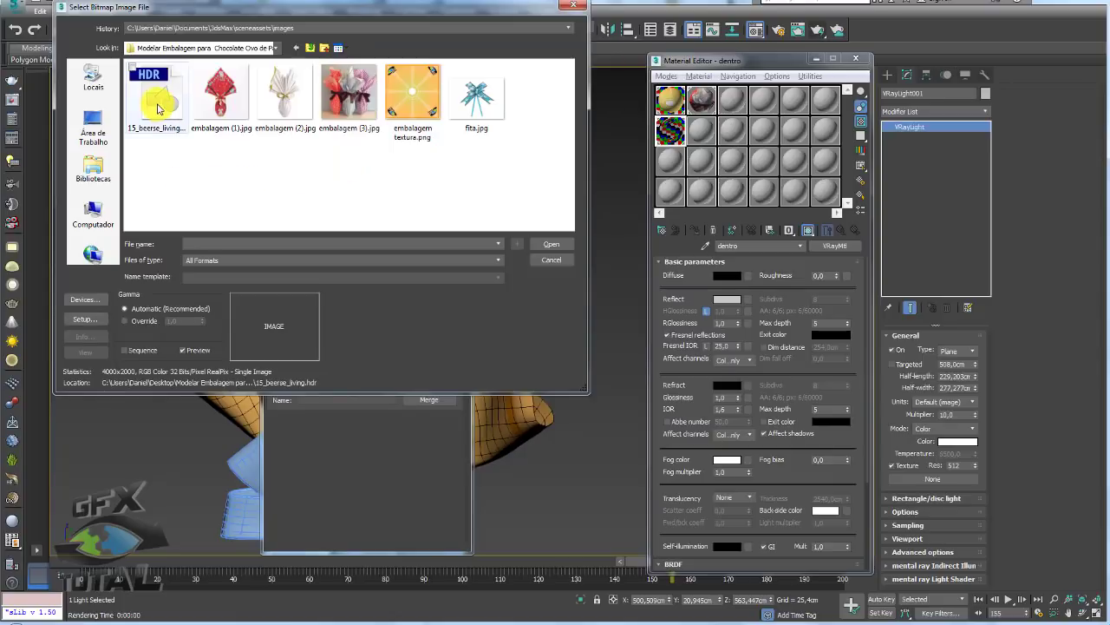
{"action": "left_click", "coordinate": [146, 132]}
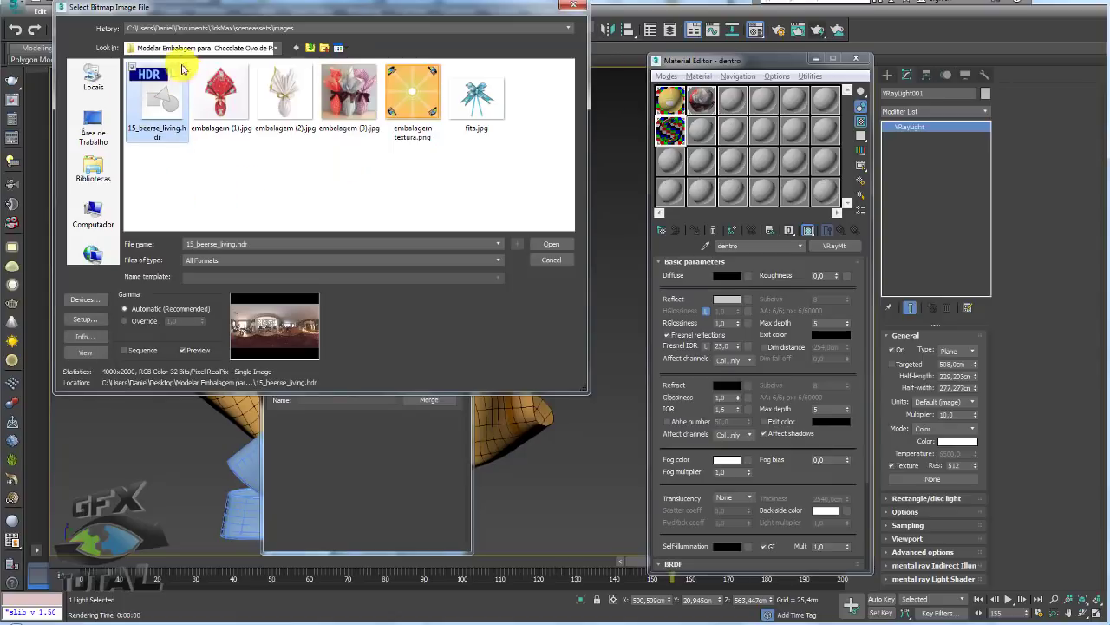
{"action": "left_click", "coordinate": [554, 248]}
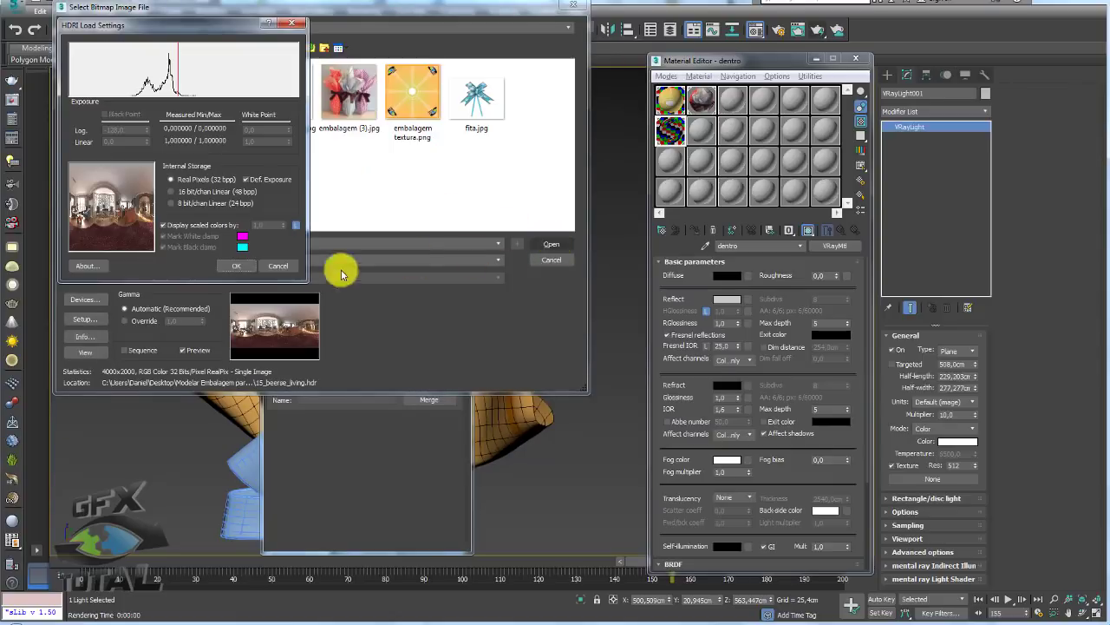
{"action": "left_click", "coordinate": [240, 265]}
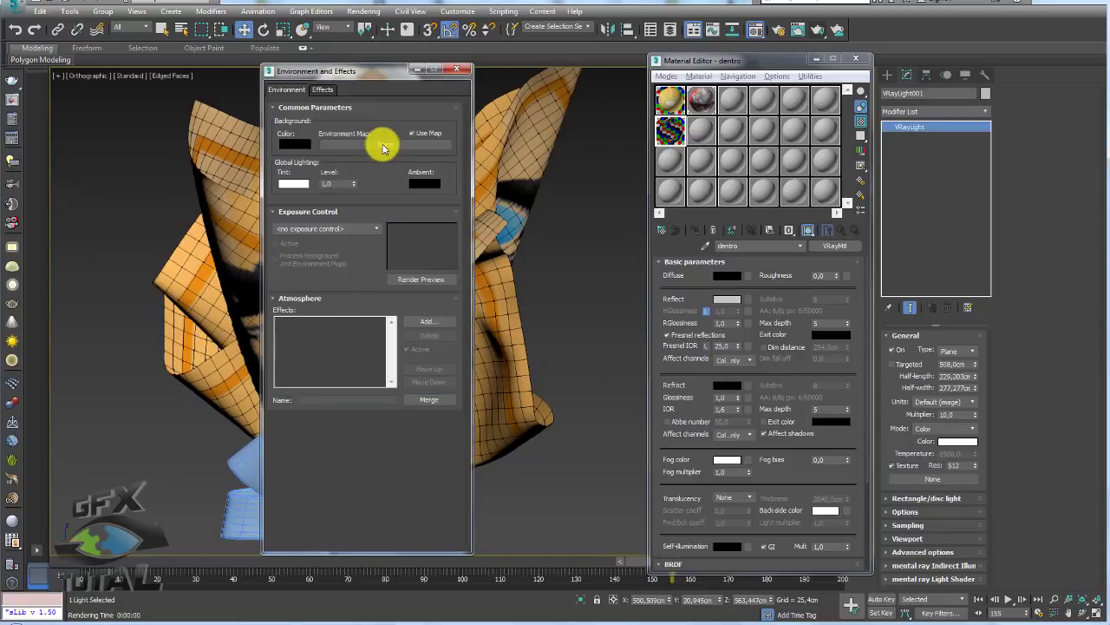
Instance the HDRI environment map into a Material Editor slot and preview the room image
{"action": "left_click_drag", "start_coordinate": [359, 144], "coordinate": [700, 131]}
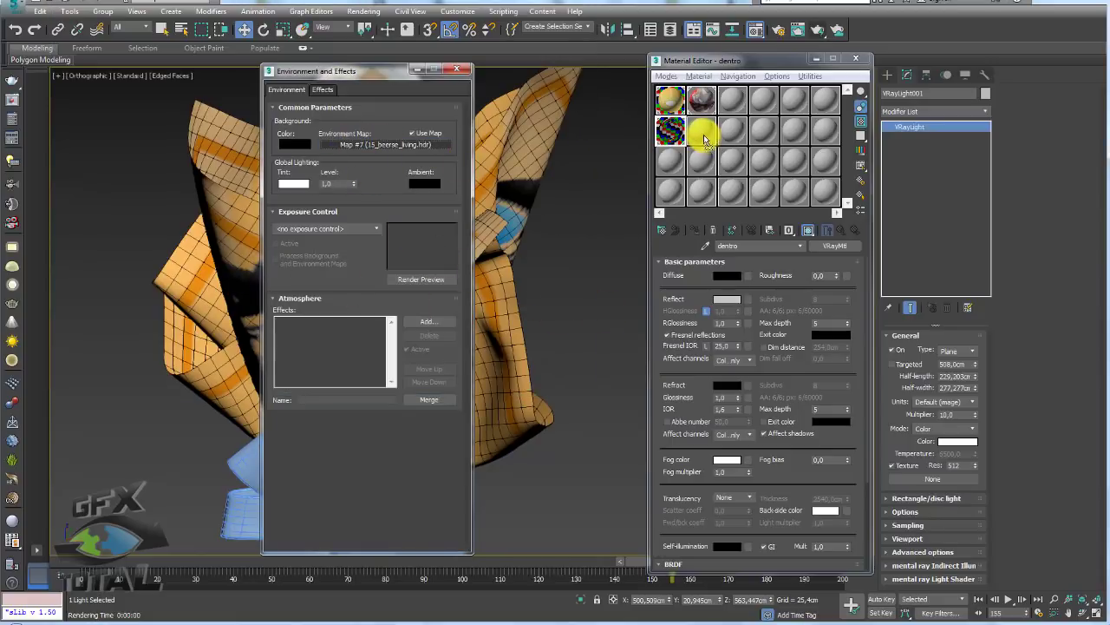
{"action": "left_click", "coordinate": [739, 304]}
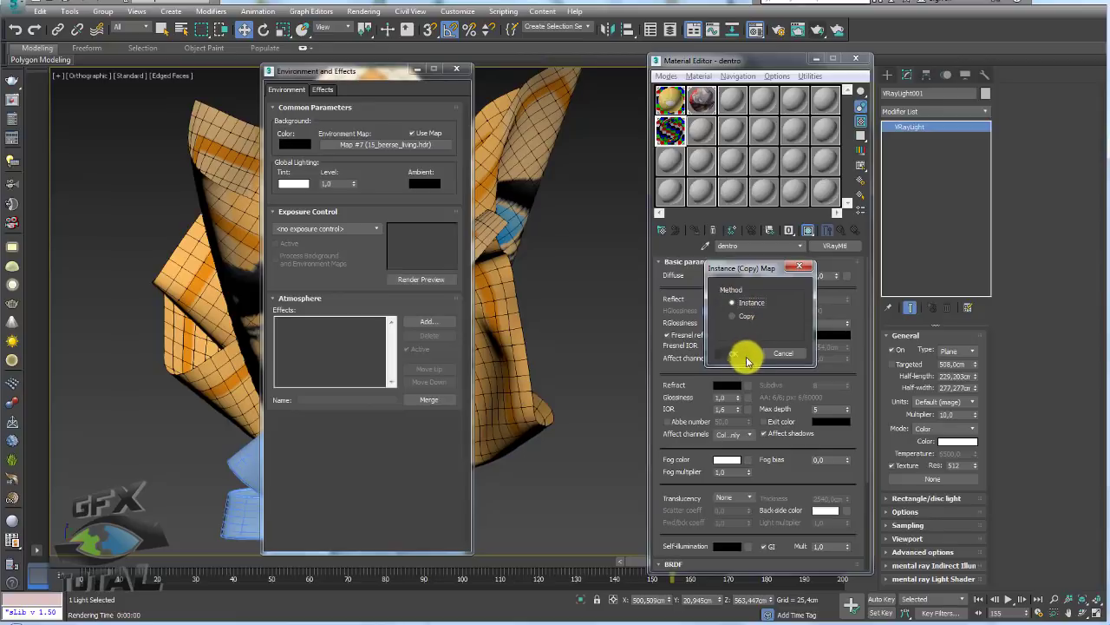
{"action": "left_click", "coordinate": [734, 353]}
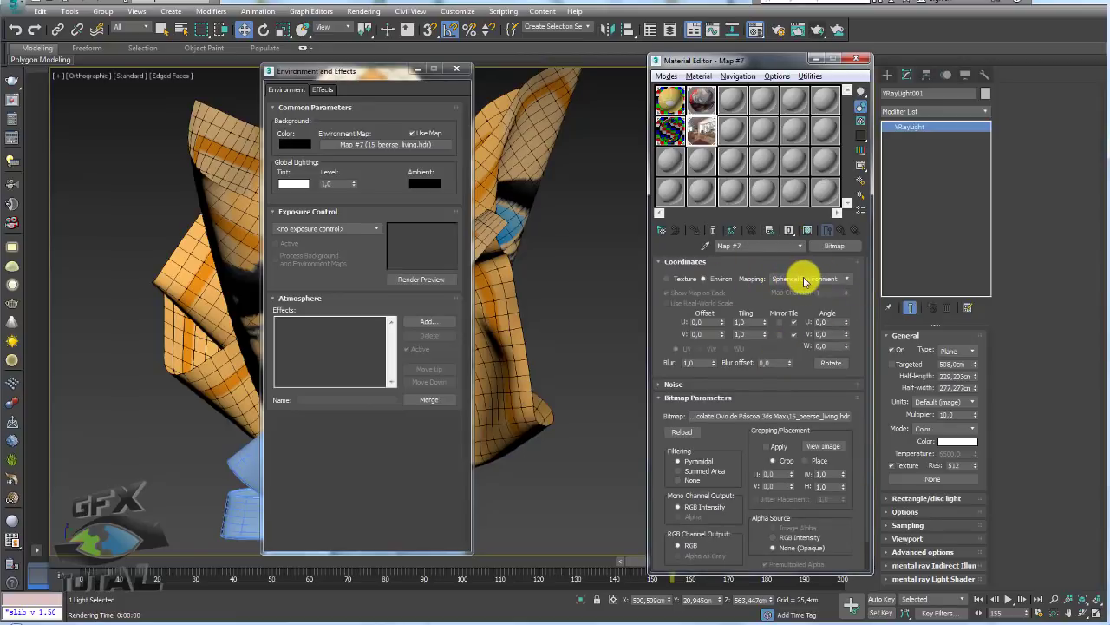
{"action": "double_click", "coordinate": [707, 132]}
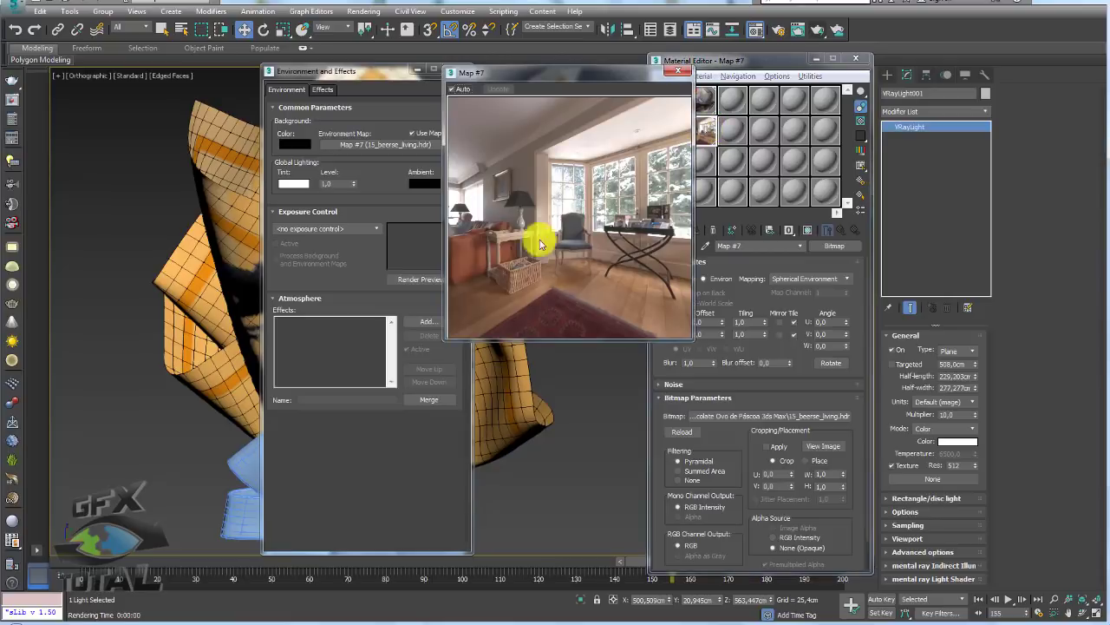
{"action": "left_click", "coordinate": [677, 73]}
Close the editors, reframe the egg package, and run a V-Ray test render under the HDRI
{"action": "left_click", "coordinate": [462, 69]}
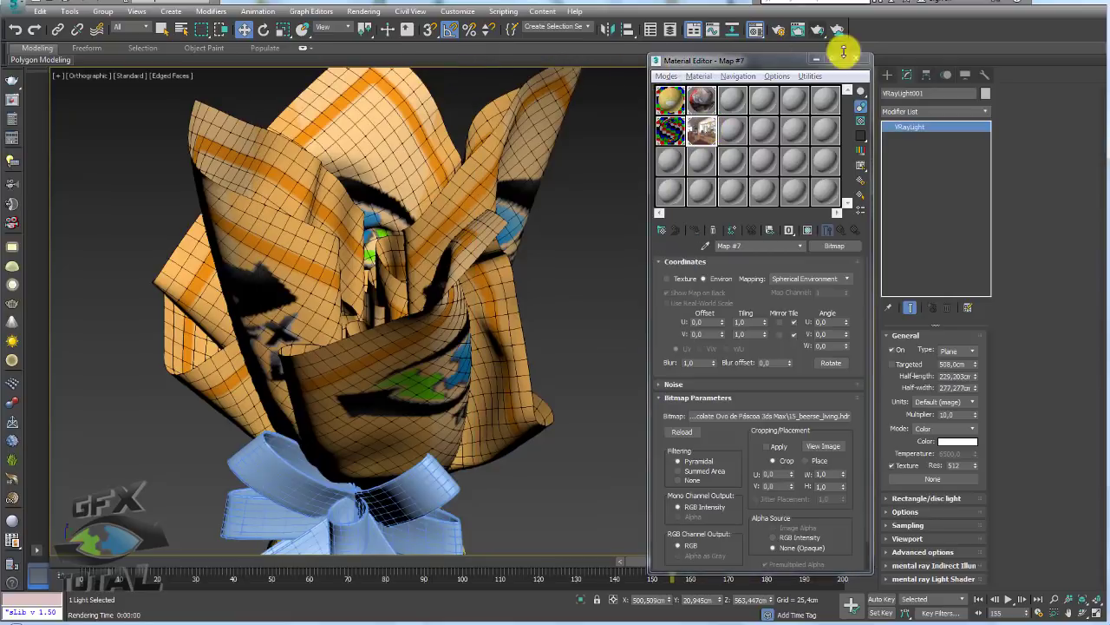
{"action": "left_click", "coordinate": [816, 64]}
{"action": "scroll", "coordinate": [567, 205], "scroll_direction": "down", "scroll_amount": 3}
{"action": "scroll", "coordinate": [610, 240], "scroll_direction": "down", "scroll_amount": 3}
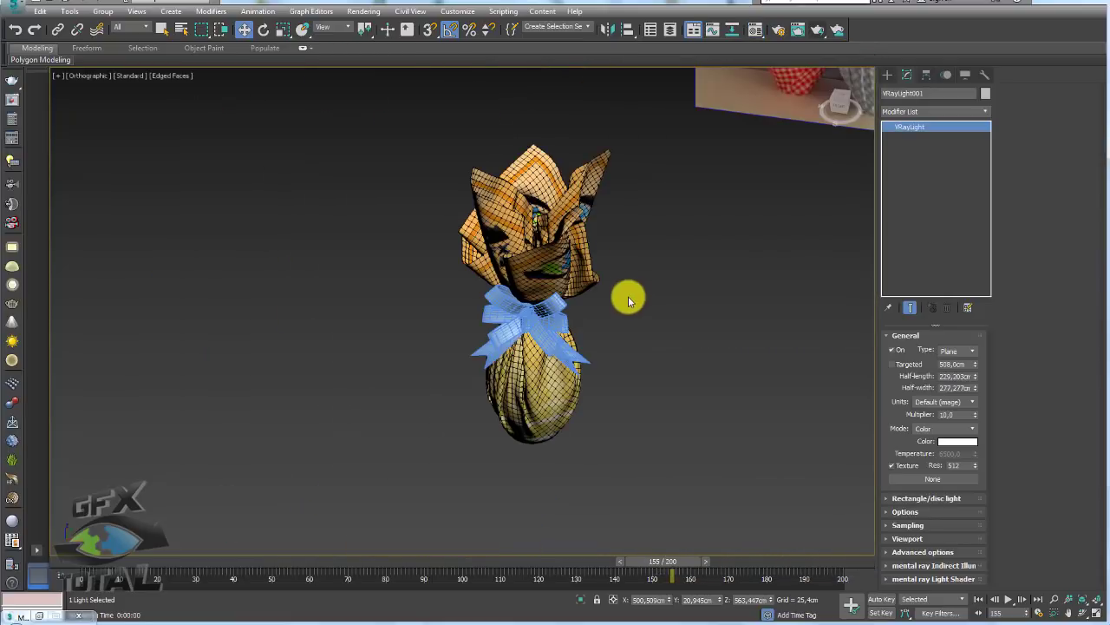
{"action": "scroll", "coordinate": [630, 300], "scroll_direction": "up", "scroll_amount": 2}
{"action": "middle_click_drag", "start_coordinate": [614, 303], "coordinate": [631, 311]}
{"action": "left_click", "coordinate": [818, 29]}
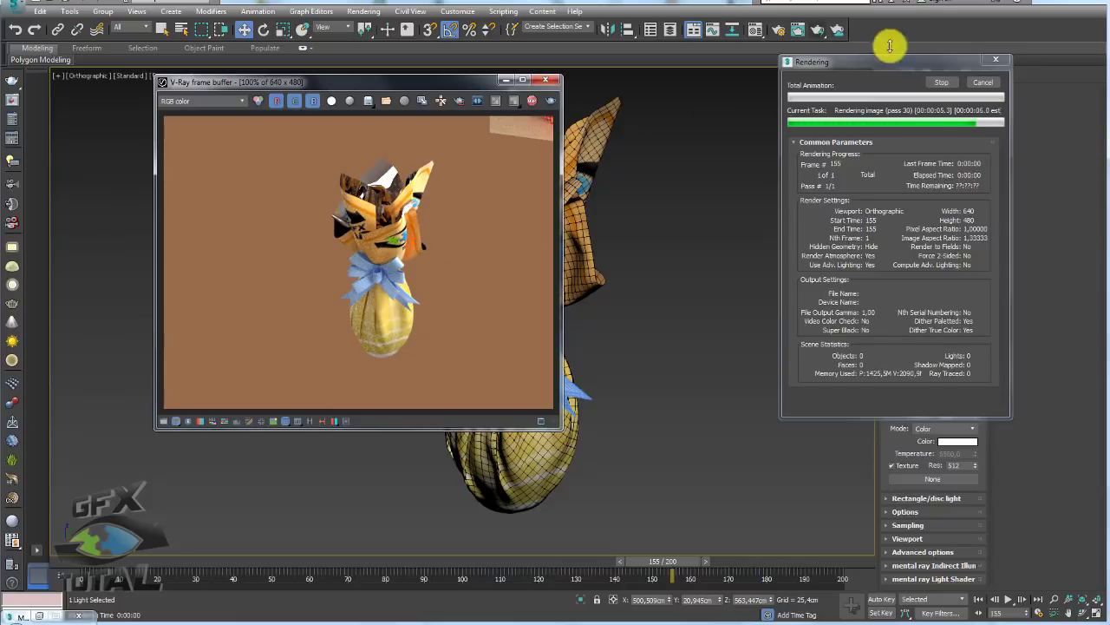
{"action": "left_click", "coordinate": [983, 82]}
{"action": "left_click", "coordinate": [544, 80]}
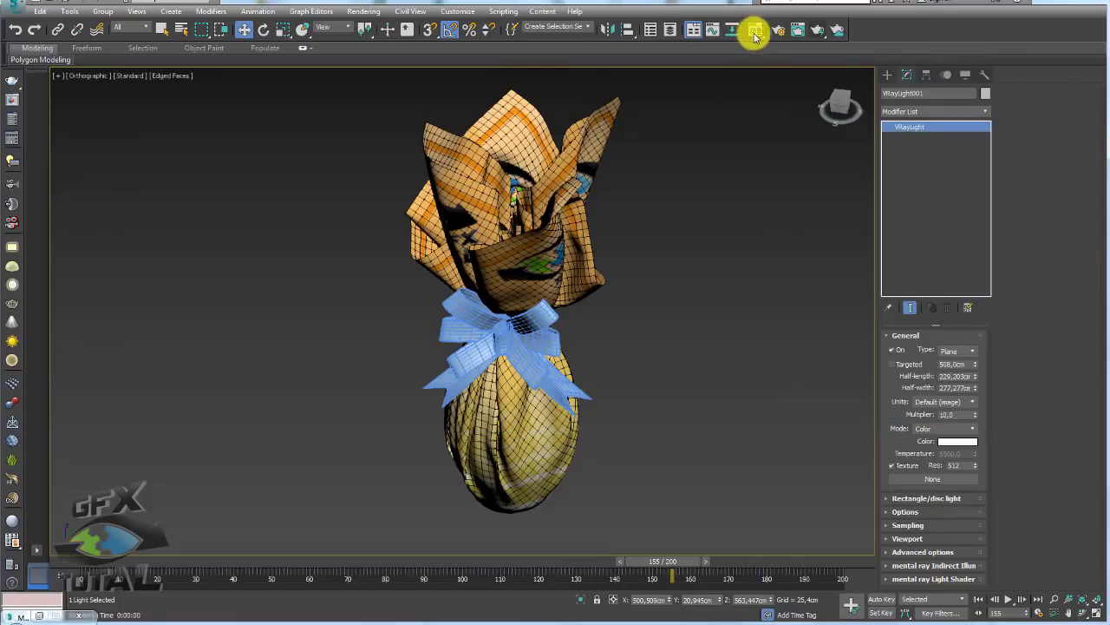
Open the front material 01 - Default and lighten its reflection colour to grey
{"action": "left_click", "coordinate": [755, 31]}
{"action": "left_click", "coordinate": [668, 100]}
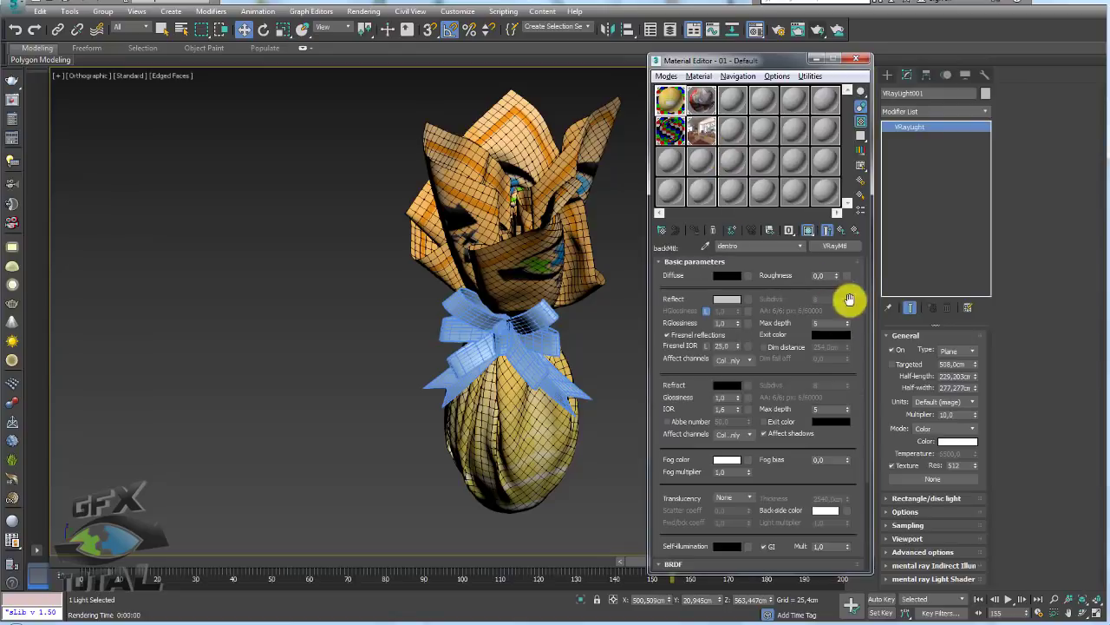
{"action": "left_click", "coordinate": [843, 231]}
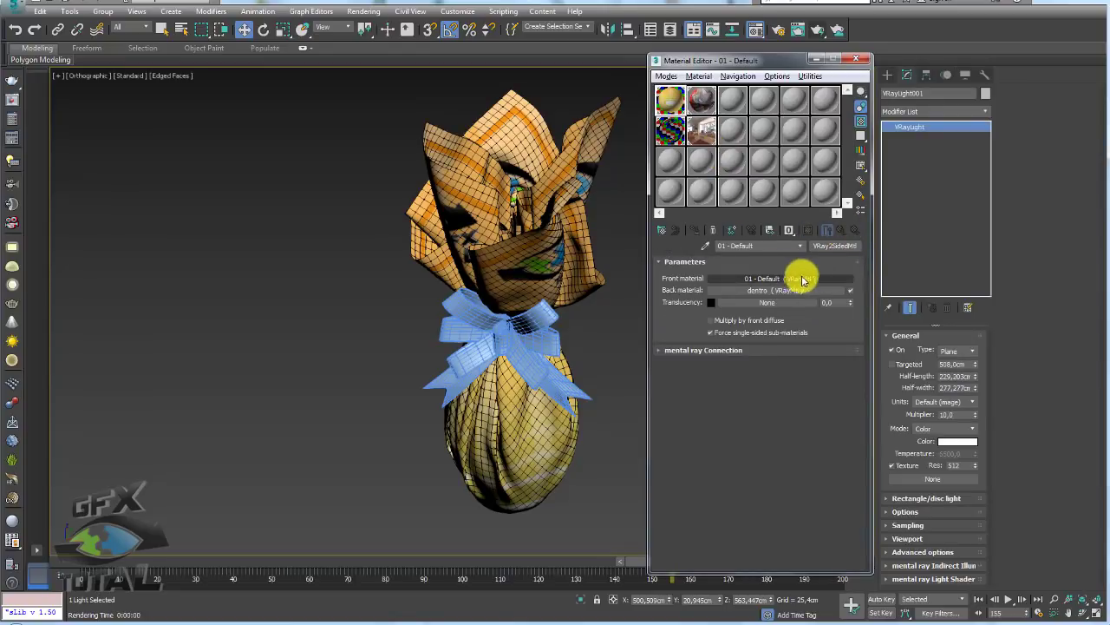
{"action": "left_click", "coordinate": [787, 278]}
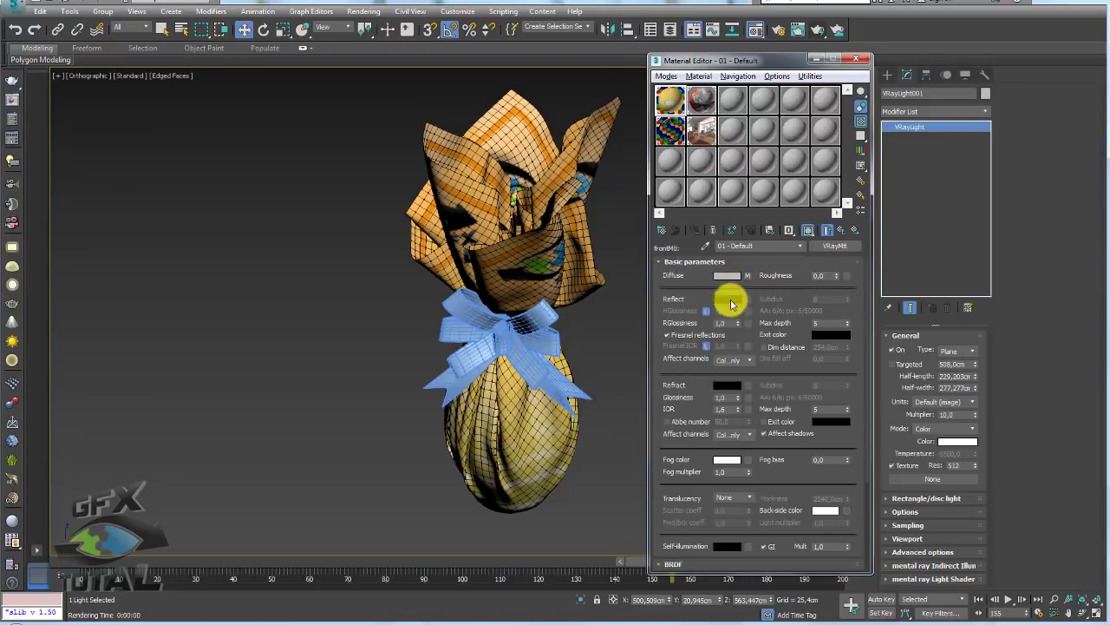
{"action": "left_click", "coordinate": [727, 299]}
{"action": "left_click_drag", "start_coordinate": [361, 70], "coordinate": [364, 87]}
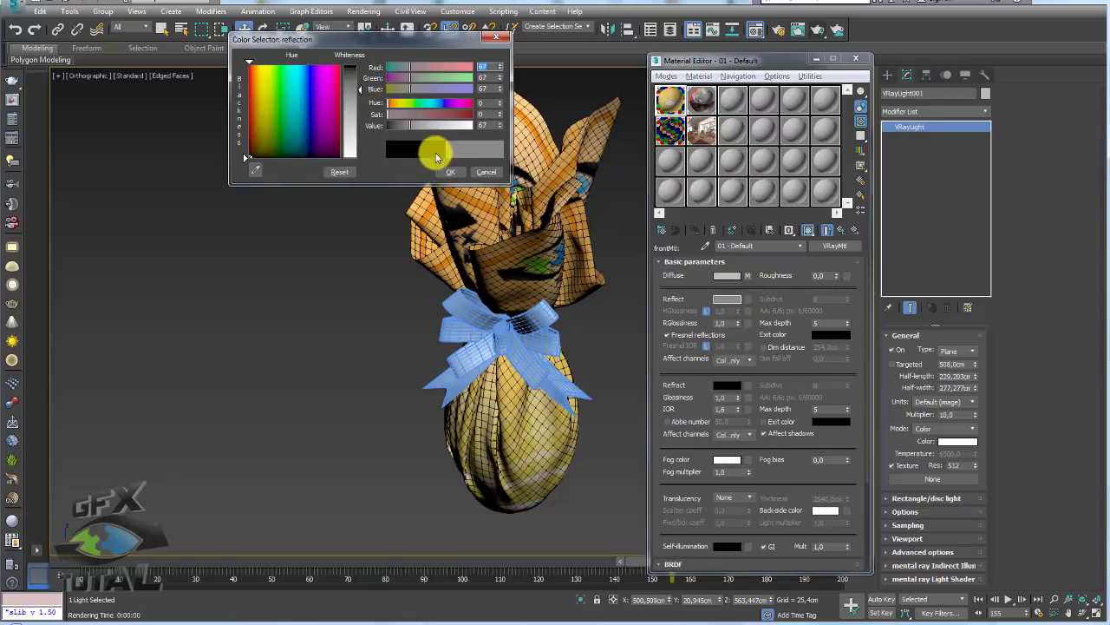
{"action": "left_click", "coordinate": [451, 171]}
Settle the reflection on grey 133 and unlock Fresnel IOR to set it to 5,0
{"action": "double_click", "coordinate": [670, 100]}
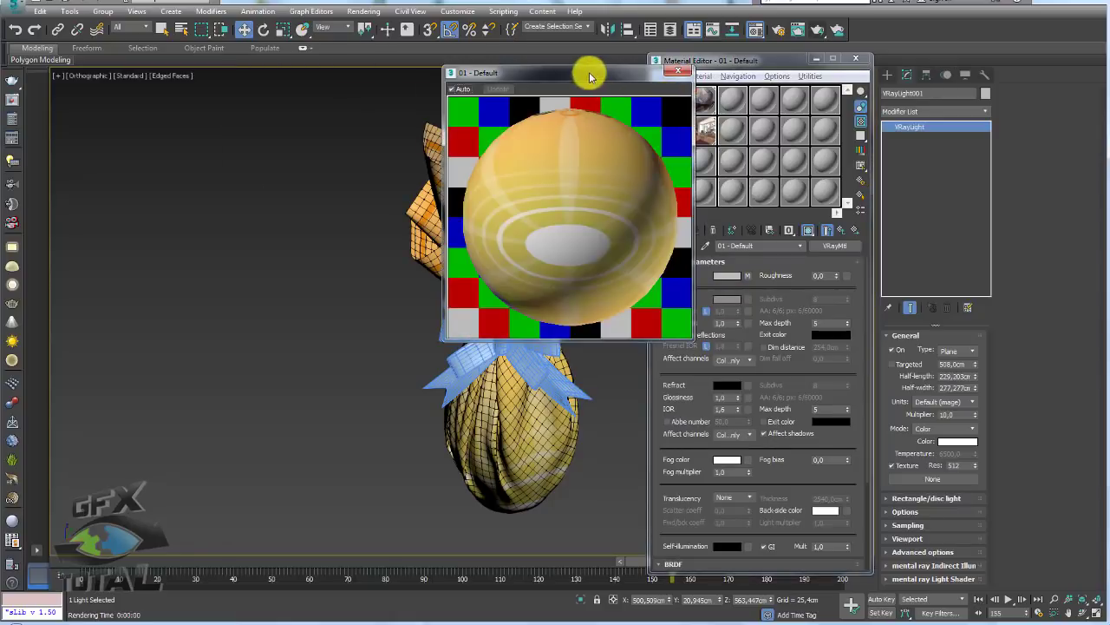
{"action": "mouse_move", "coordinate": [589, 77]}
{"action": "left_mouse_down"}
{"action": "mouse_move", "coordinate": [315, 87]}
{"action": "mouse_move", "coordinate": [361, 113]}
{"action": "left_mouse_up"}
{"action": "left_click", "coordinate": [727, 299]}
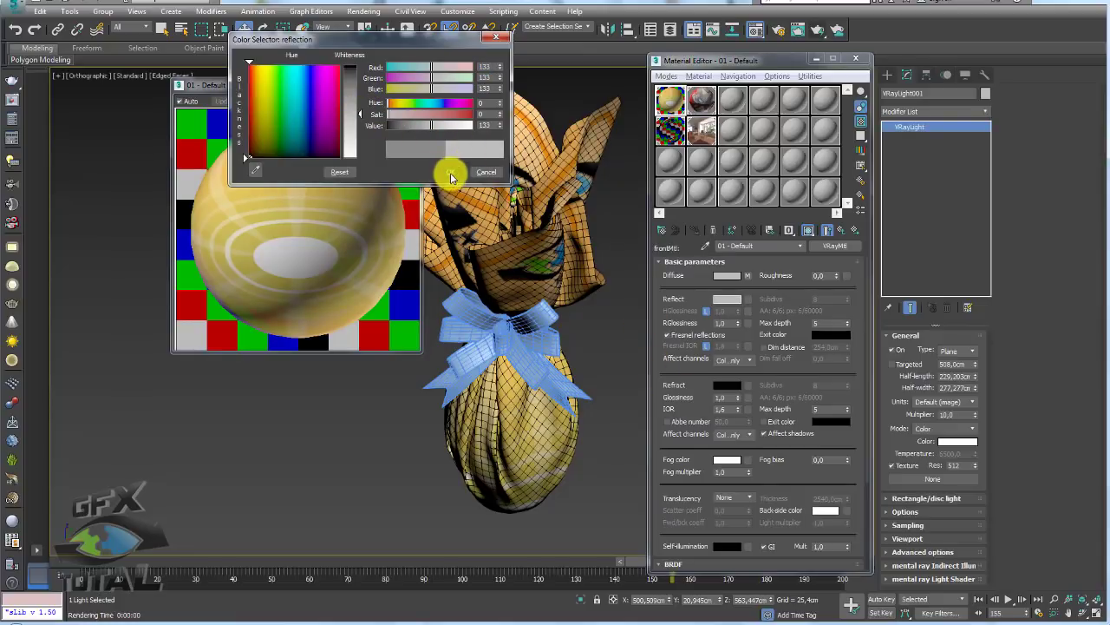
{"action": "left_click", "coordinate": [450, 173]}
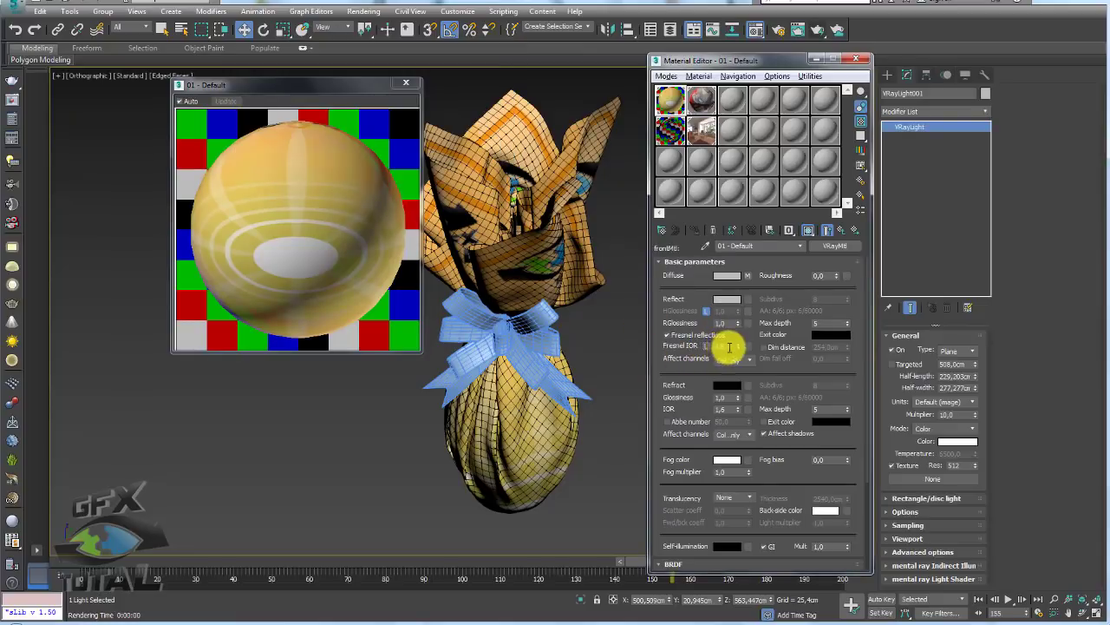
{"action": "left_click", "coordinate": [707, 345]}
{"action": "type", "text": "5"}
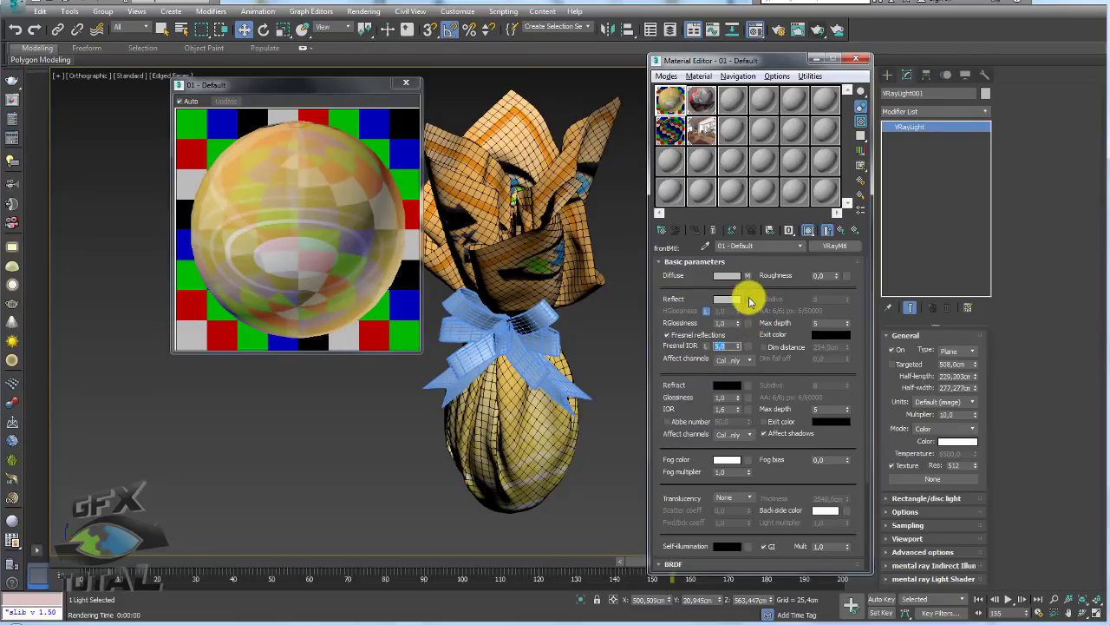
{"action": "left_click", "coordinate": [748, 300]}
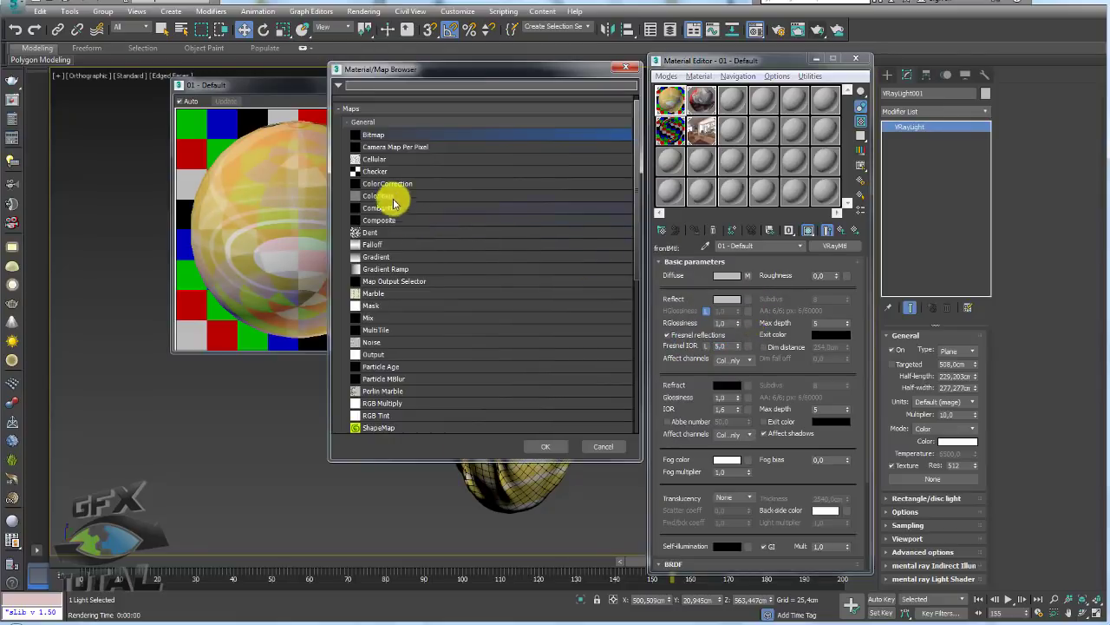
Assign a Falloff map to the front material's reflection and run a quick test render
{"action": "double_click", "coordinate": [373, 243]}
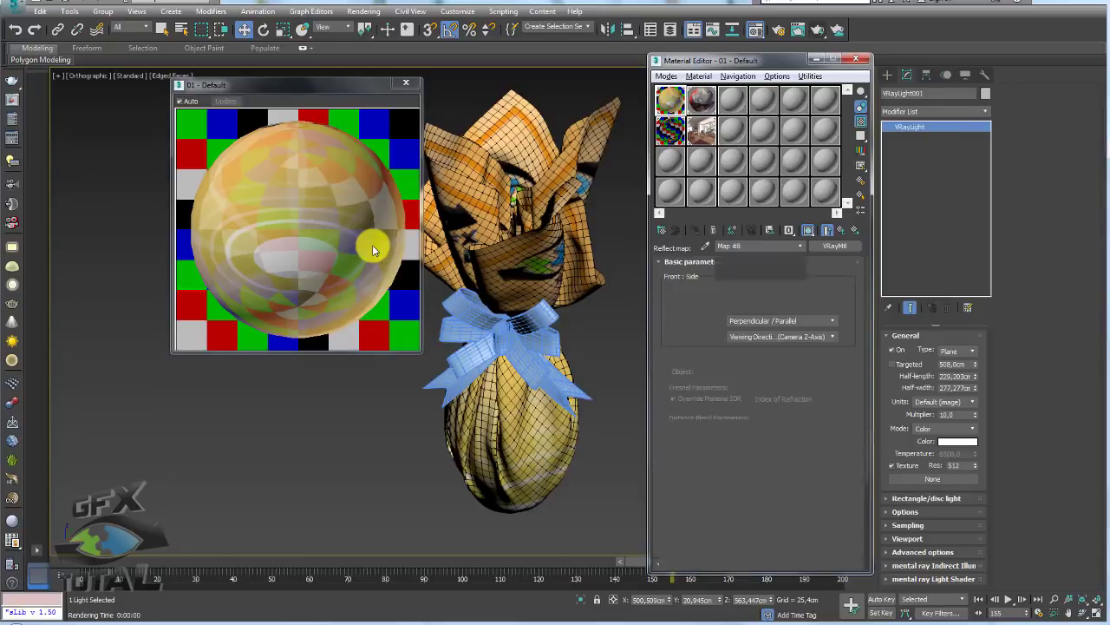
{"action": "left_click_drag", "start_coordinate": [367, 89], "coordinate": [349, 91]}
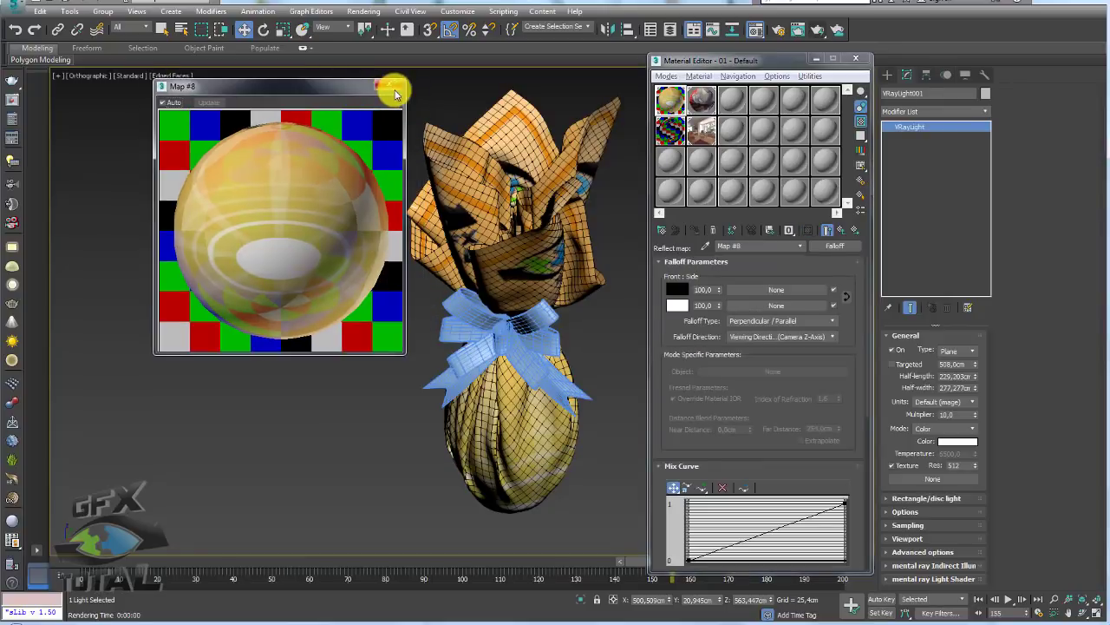
{"action": "left_click", "coordinate": [856, 58]}
{"action": "left_click", "coordinate": [816, 30]}
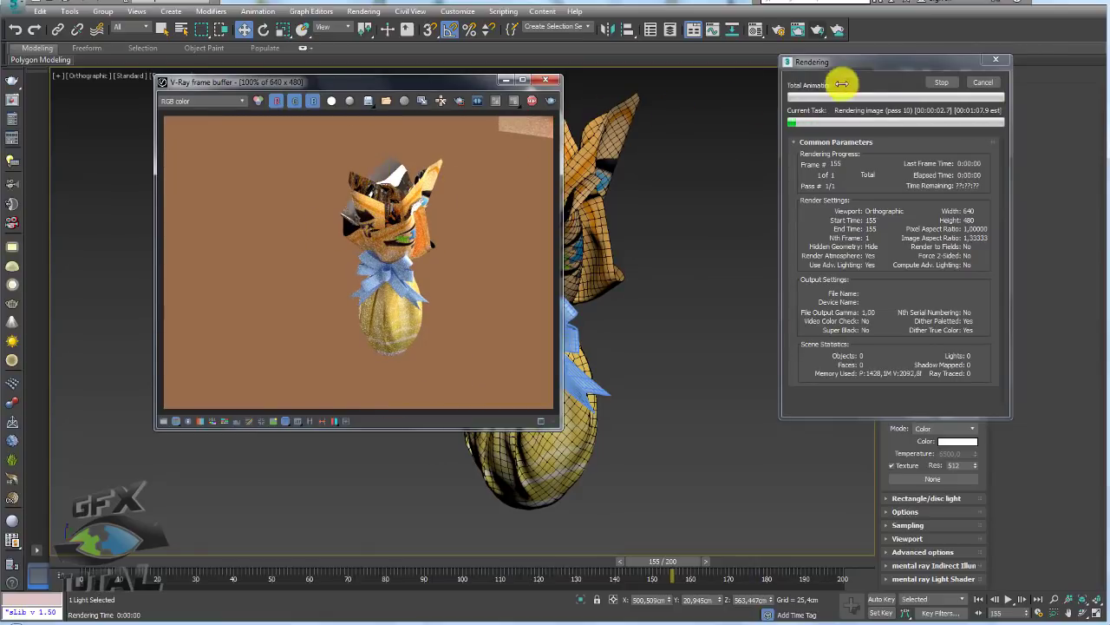
{"action": "left_click", "coordinate": [987, 83]}
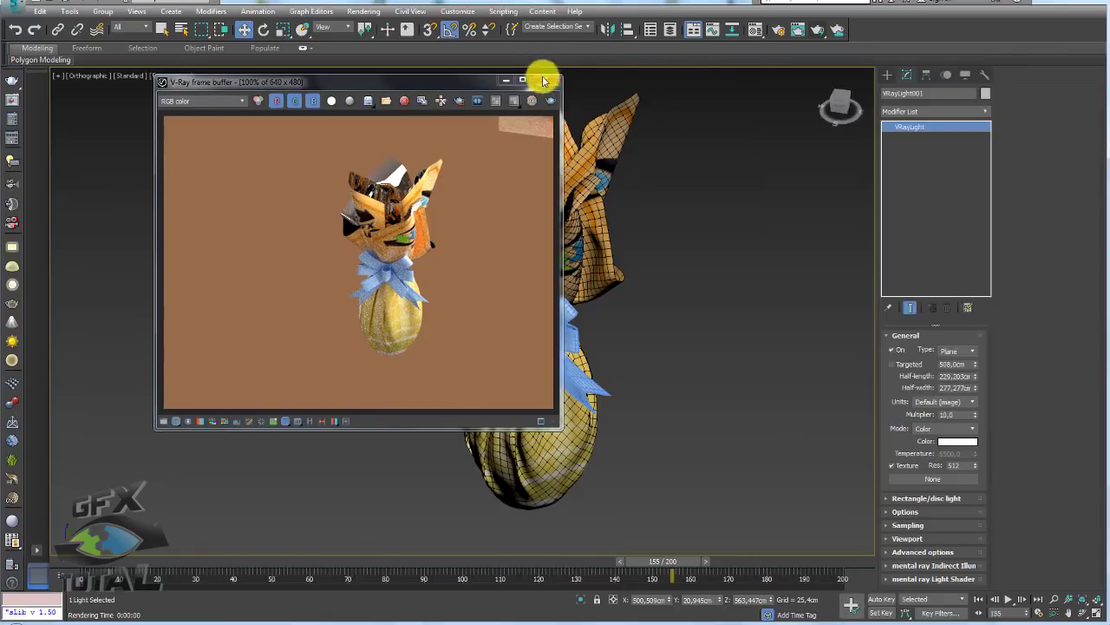
{"action": "left_click", "coordinate": [545, 80]}
{"action": "left_click", "coordinate": [755, 31]}
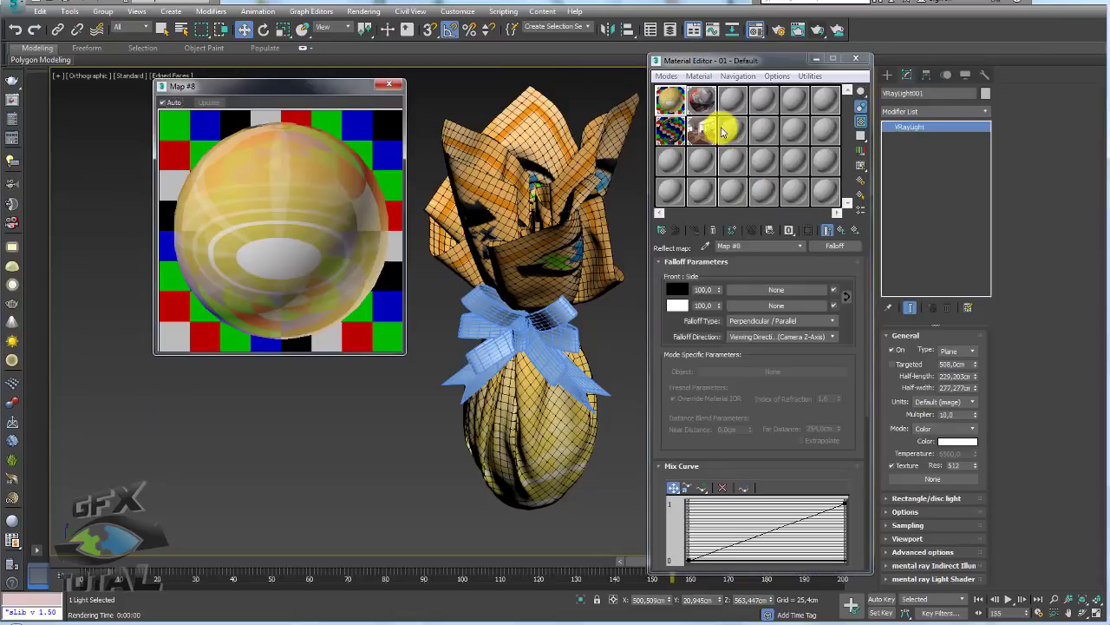
Convert 03 - Default to VRayMtl with a lightened blue diffuse sampled from the bow
{"action": "left_click", "coordinate": [732, 103]}
{"action": "middle_click_drag", "start_coordinate": [561, 342], "coordinate": [473, 344]}
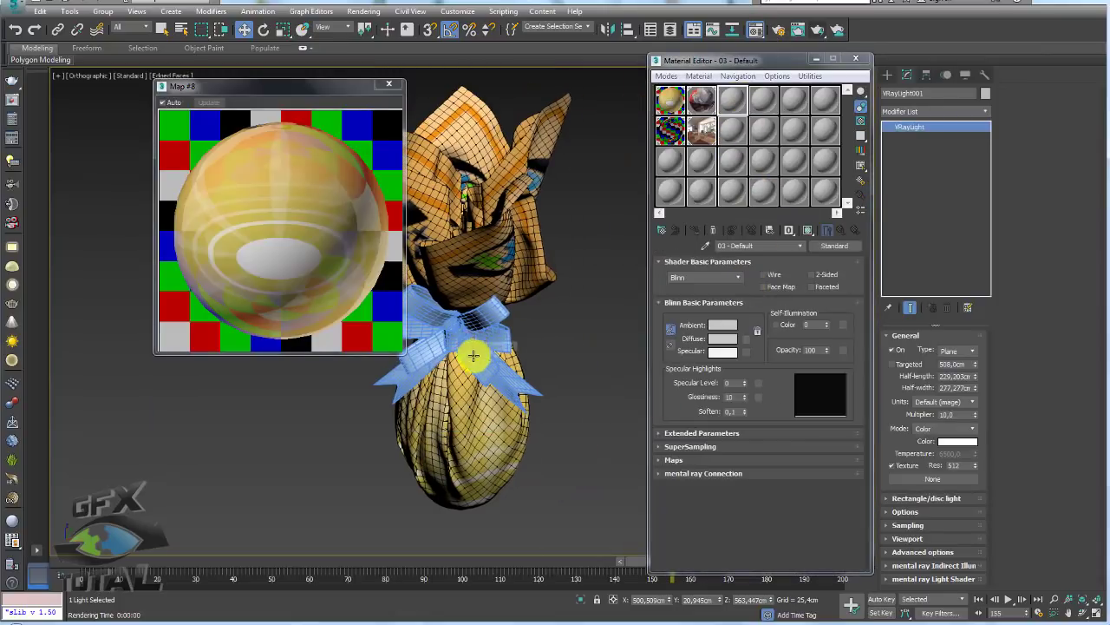
{"action": "left_click", "coordinate": [733, 97]}
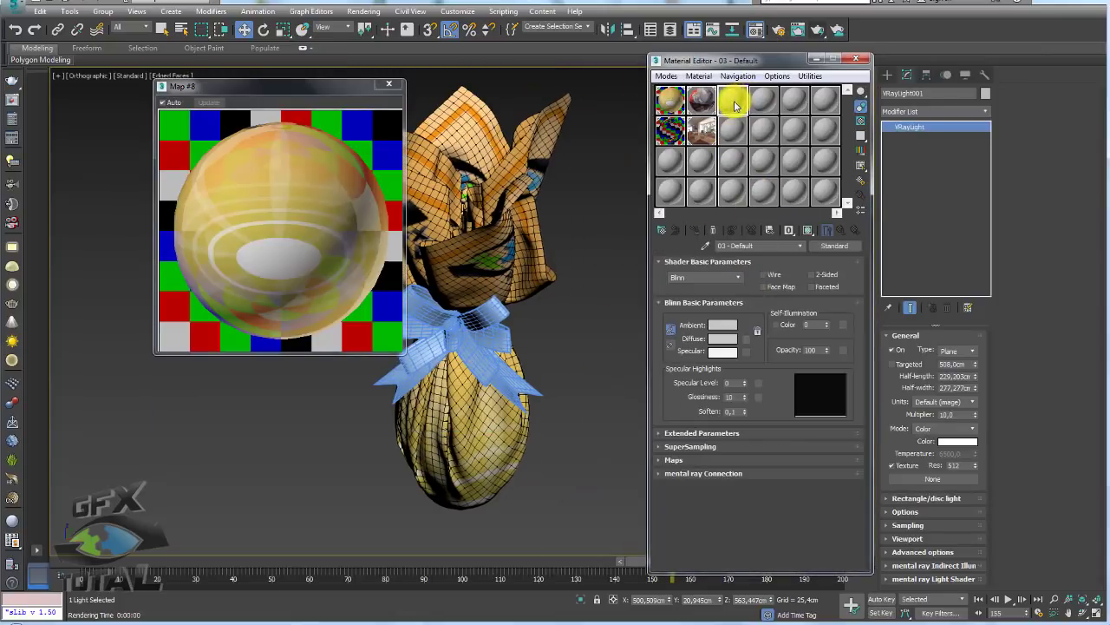
{"action": "left_click", "coordinate": [829, 250]}
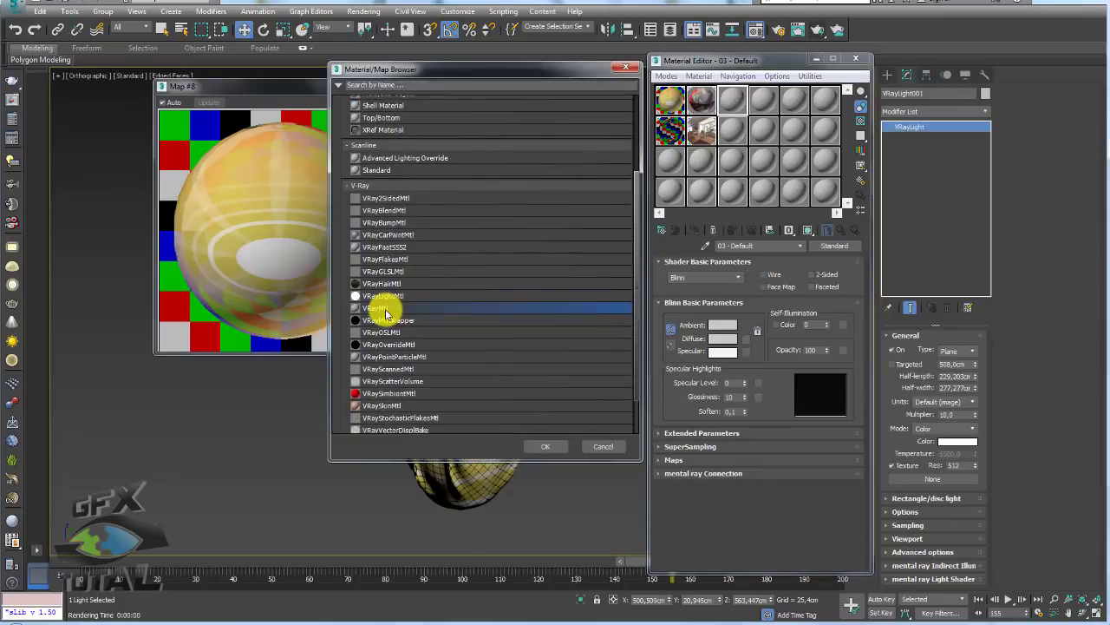
{"action": "double_click", "coordinate": [398, 305]}
{"action": "left_click", "coordinate": [726, 275]}
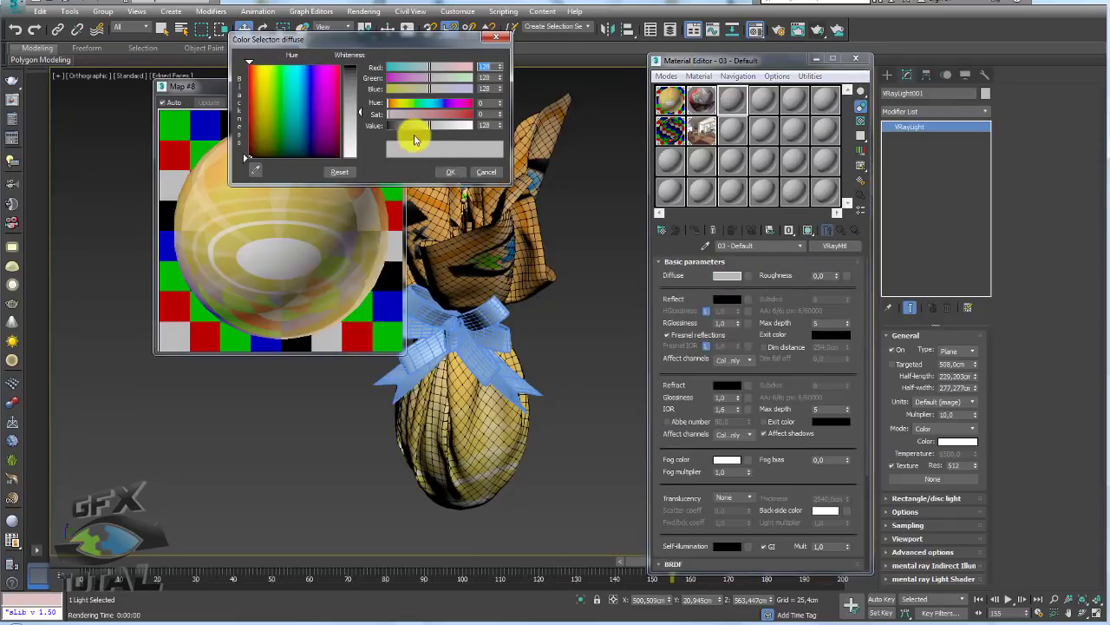
{"action": "left_click", "coordinate": [255, 170]}
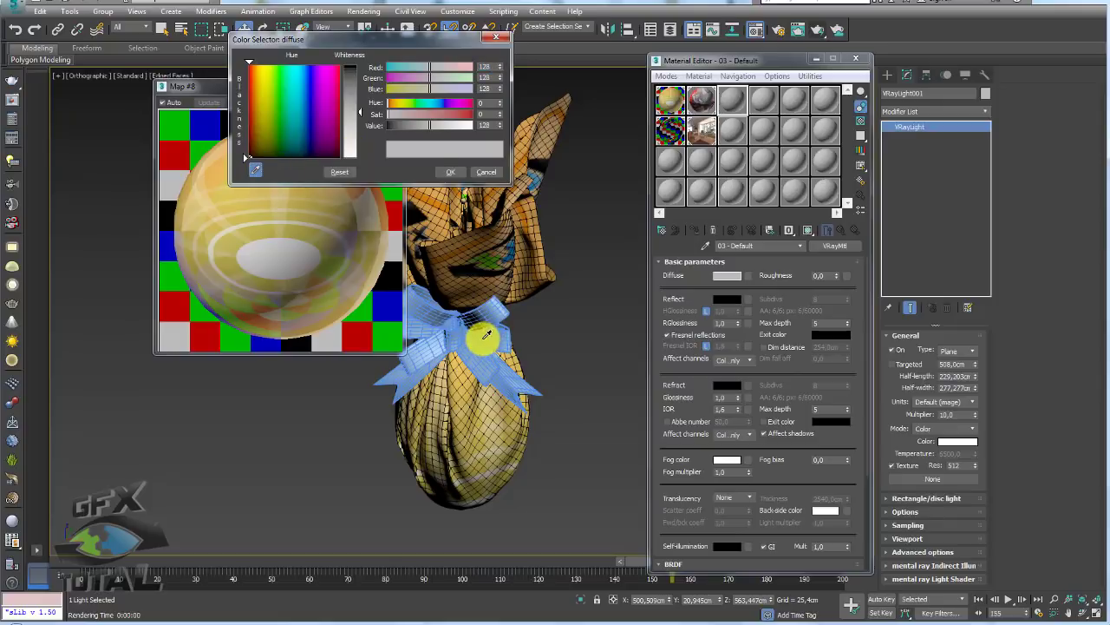
{"action": "left_click", "coordinate": [484, 334]}
{"action": "left_click_drag", "start_coordinate": [422, 78], "coordinate": [430, 77]}
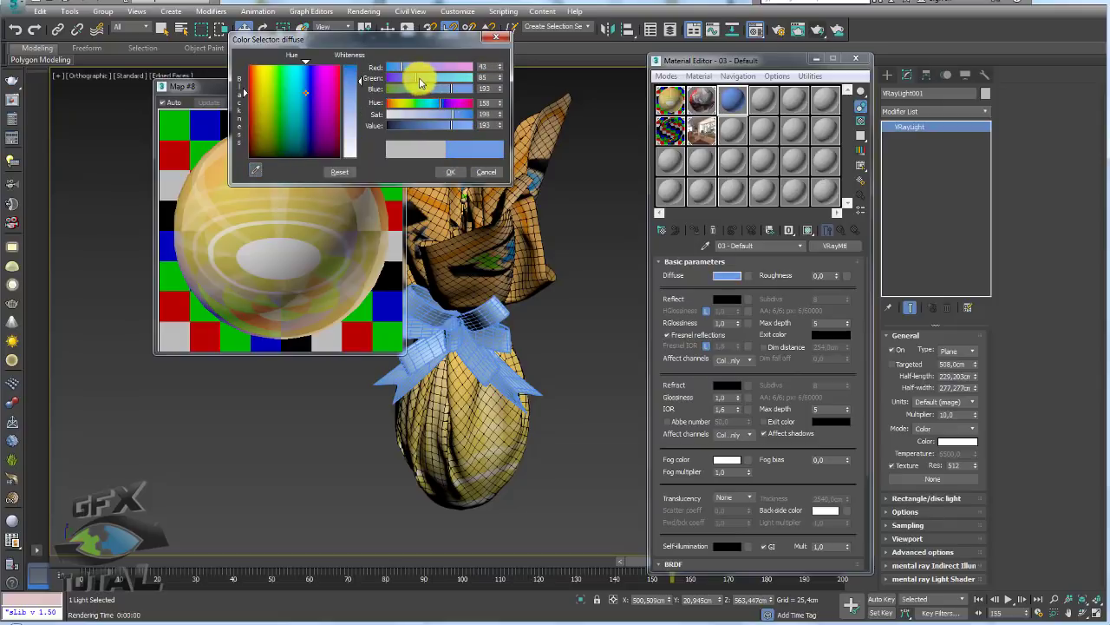
{"action": "left_click", "coordinate": [454, 170]}
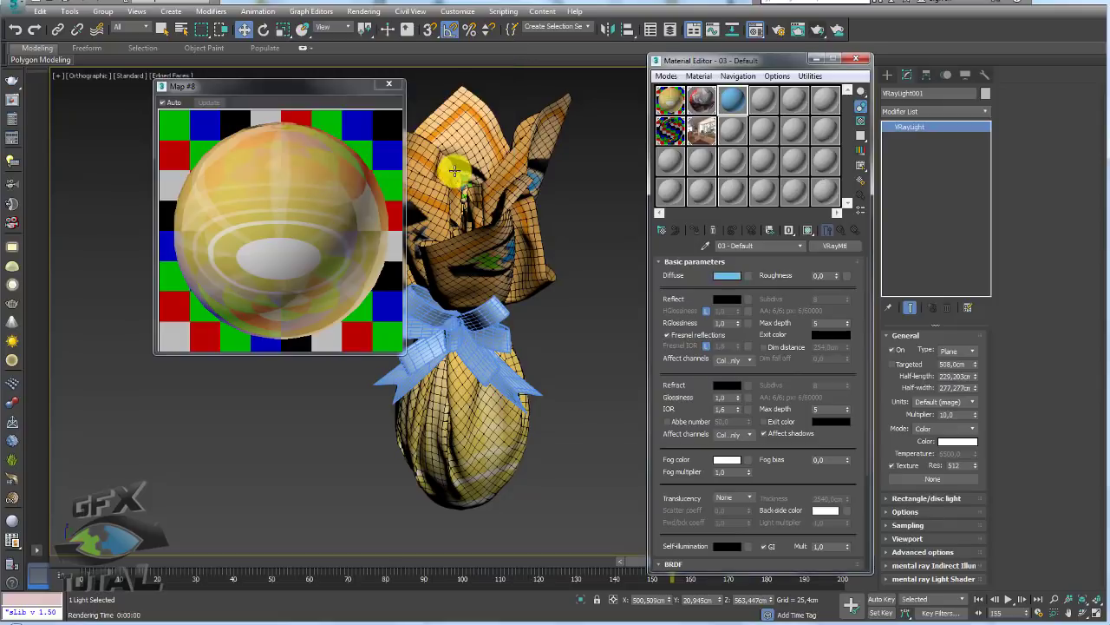
{"action": "left_click", "coordinate": [394, 87]}
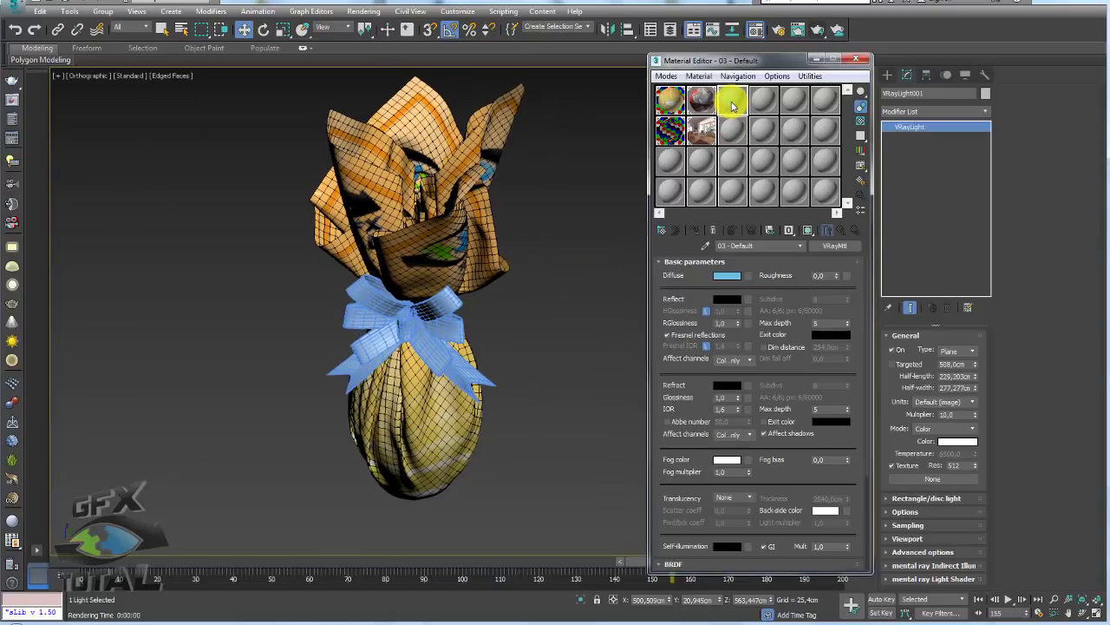
Preview the blue material over a checkered background and give it a mid-grey reflection
{"action": "double_click", "coordinate": [731, 102]}
{"action": "left_click_drag", "start_coordinate": [331, 92], "coordinate": [304, 92]}
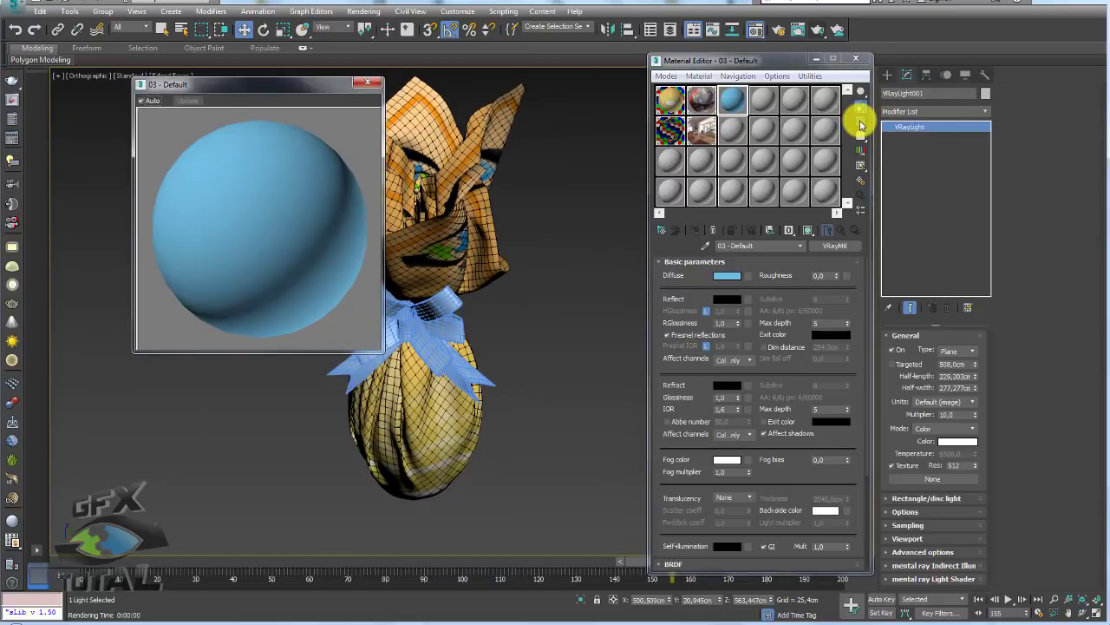
{"action": "left_click", "coordinate": [861, 120]}
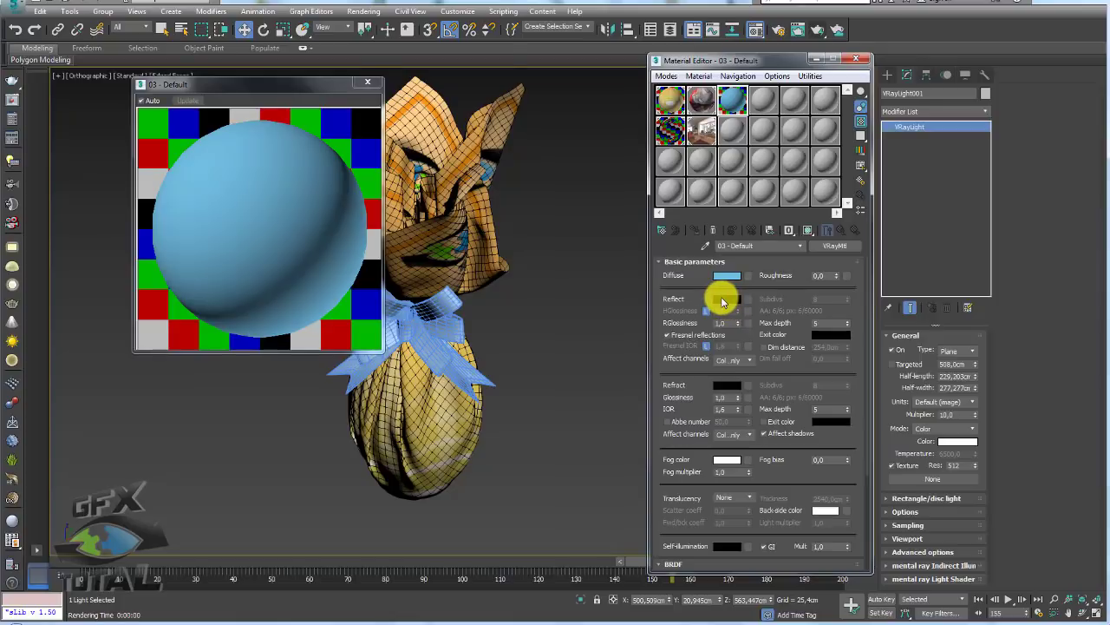
{"action": "left_click", "coordinate": [722, 301]}
{"action": "left_click_drag", "start_coordinate": [365, 104], "coordinate": [360, 113]}
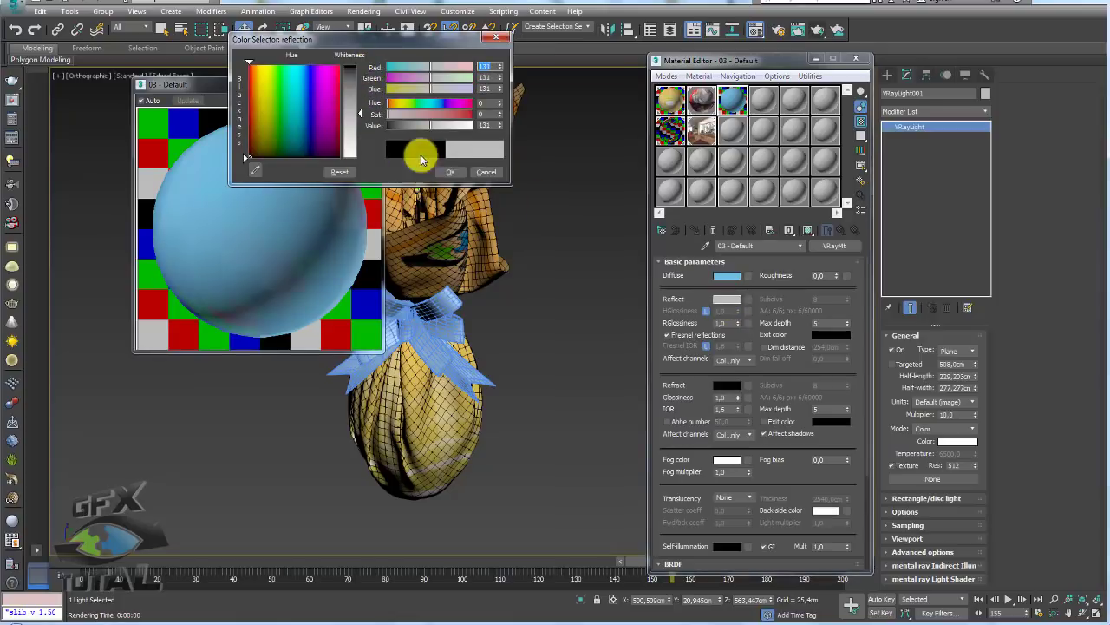
{"action": "left_click", "coordinate": [450, 171]}
{"action": "type", "text": "0,6"}
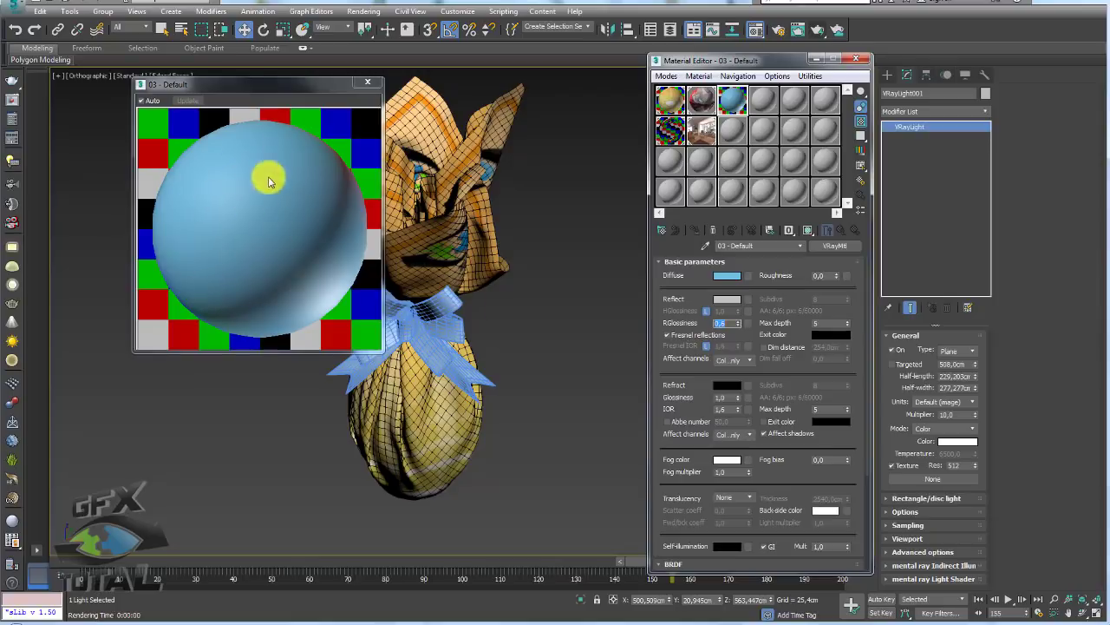
Brighten the reflection to light grey and move down to the BRDF anisotropy settings
{"action": "left_click", "coordinate": [727, 299]}
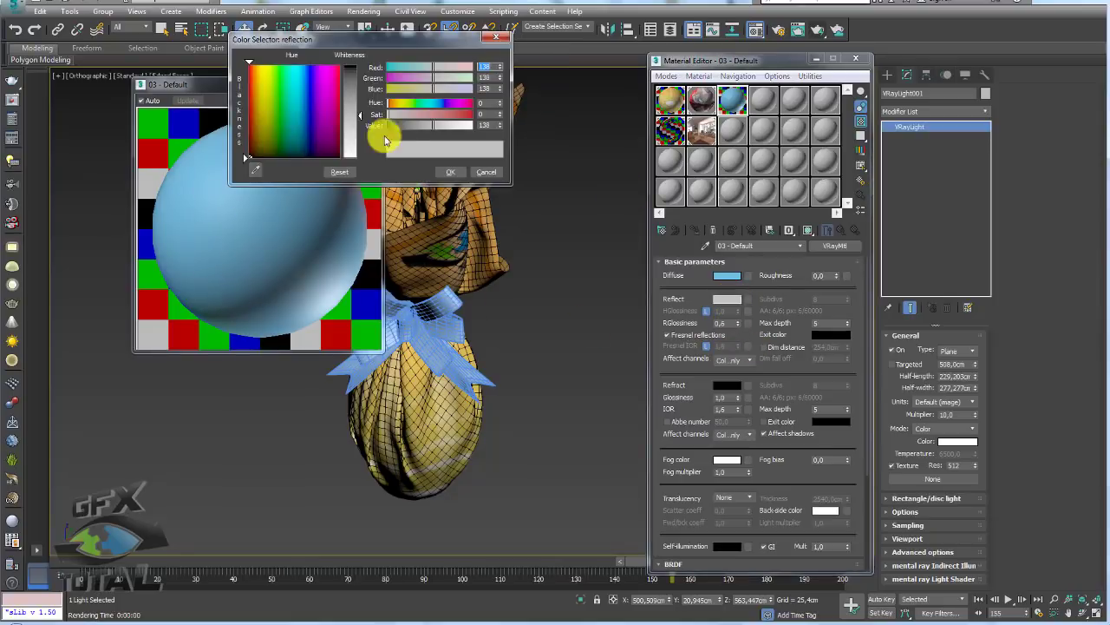
{"action": "left_click_drag", "start_coordinate": [354, 112], "coordinate": [364, 148]}
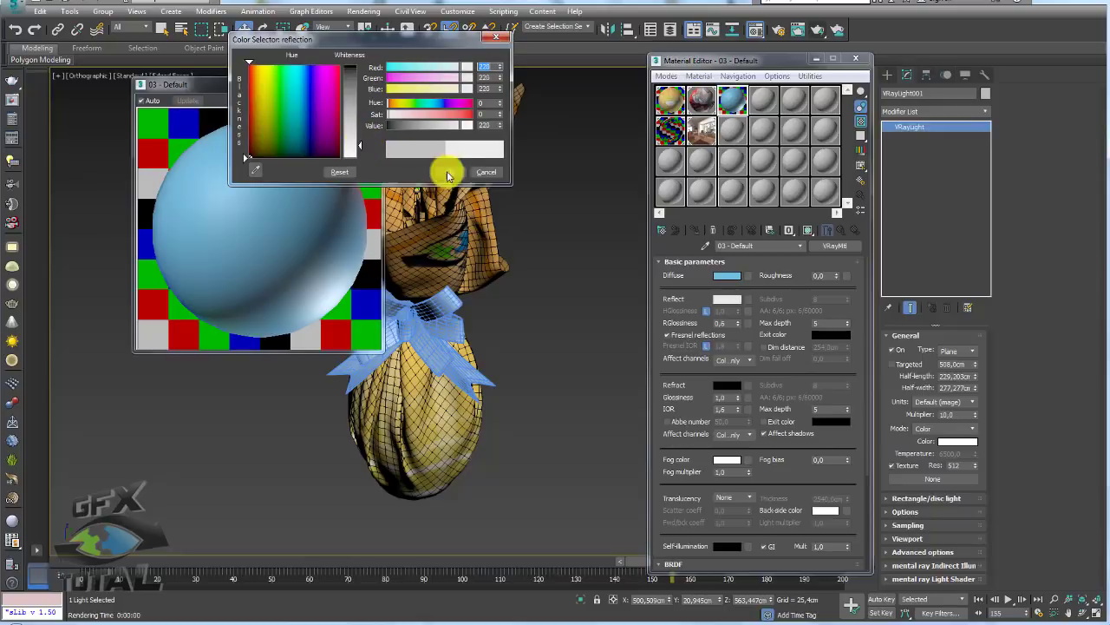
{"action": "left_click", "coordinate": [452, 174]}
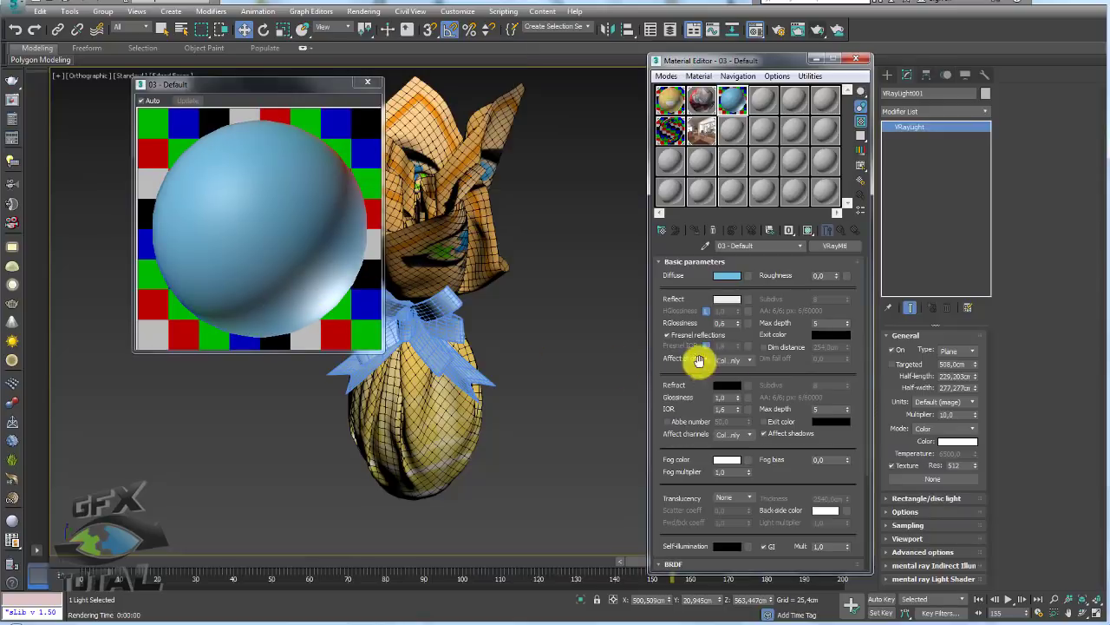
{"action": "scroll", "coordinate": [772, 347], "scroll_direction": "down", "scroll_amount": 2}
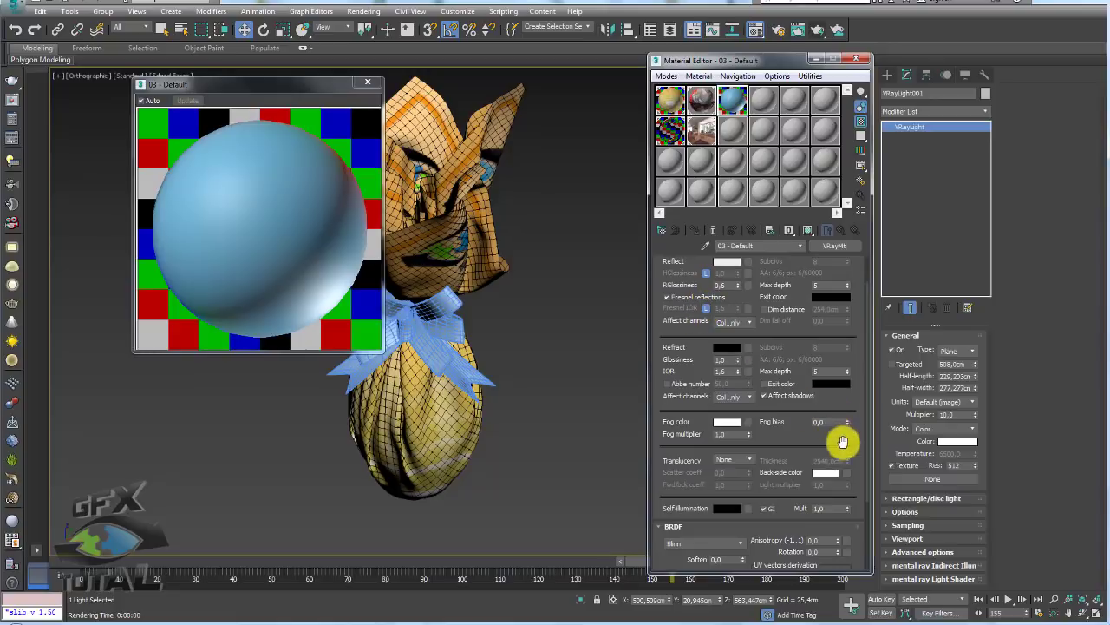
{"action": "left_click_drag", "start_coordinate": [856, 438], "coordinate": [856, 304]}
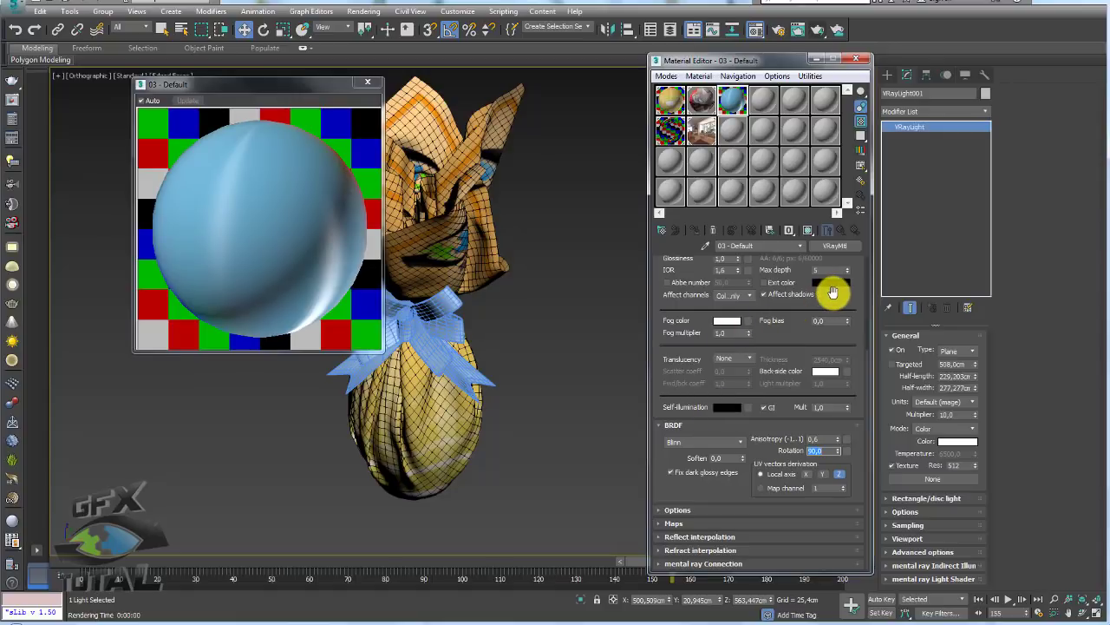
Raise the blue 03 - Default material's Fresnel IOR to 2,5 and set its reflect colour to mid grey
{"action": "scroll", "coordinate": [839, 347], "scroll_direction": "up", "scroll_amount": 5}
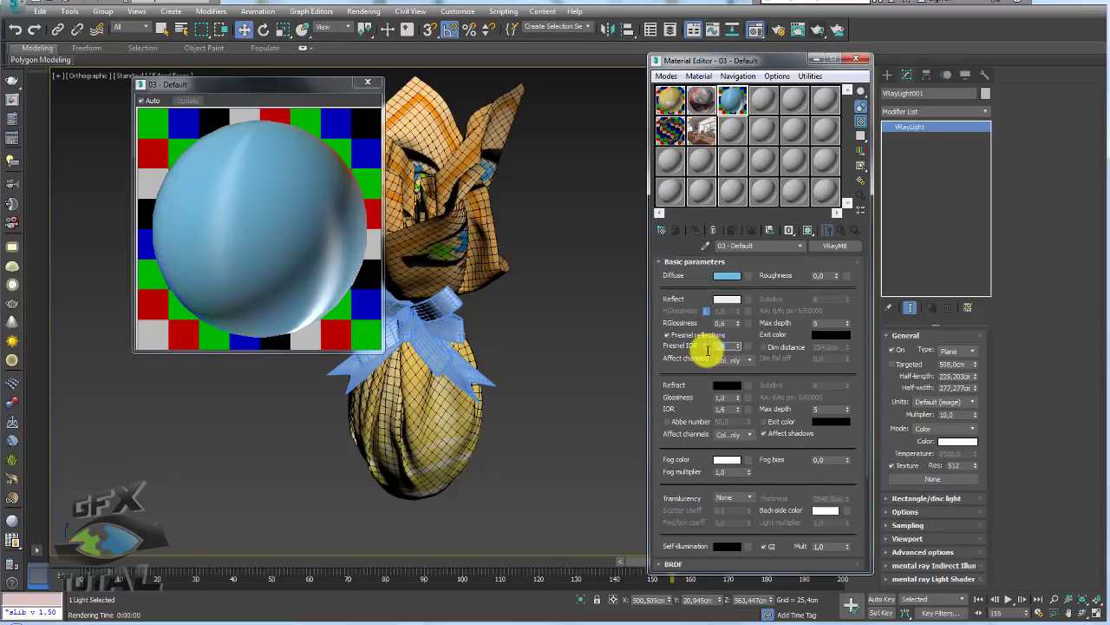
{"action": "type", "text": "2,5"}
{"action": "key", "text": "Return"}
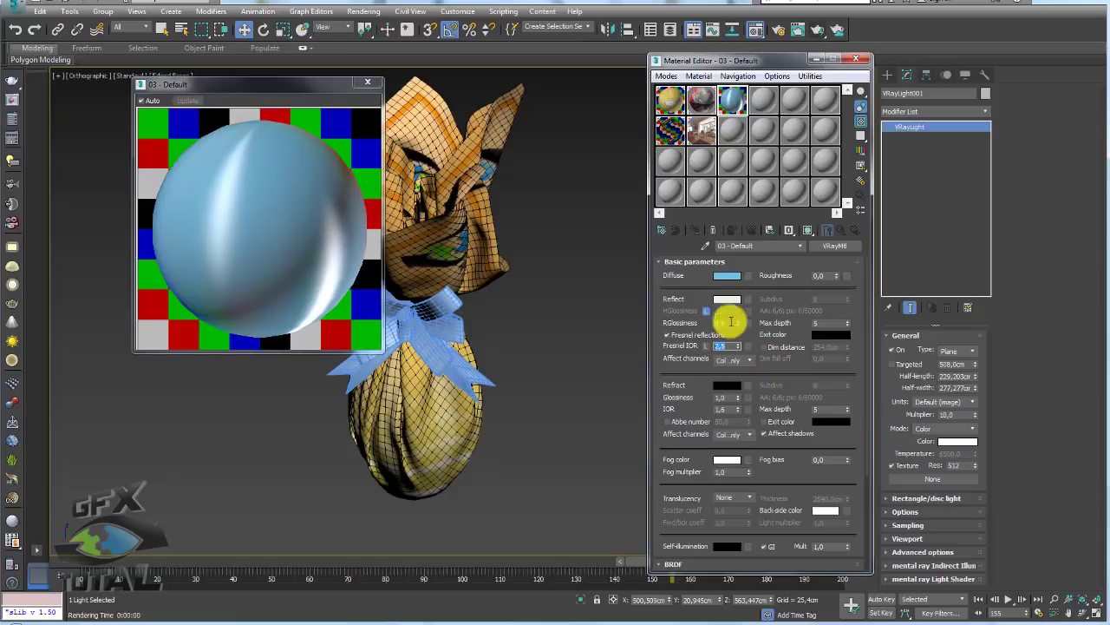
{"action": "left_click", "coordinate": [727, 300]}
{"action": "left_click_drag", "start_coordinate": [363, 146], "coordinate": [359, 114]}
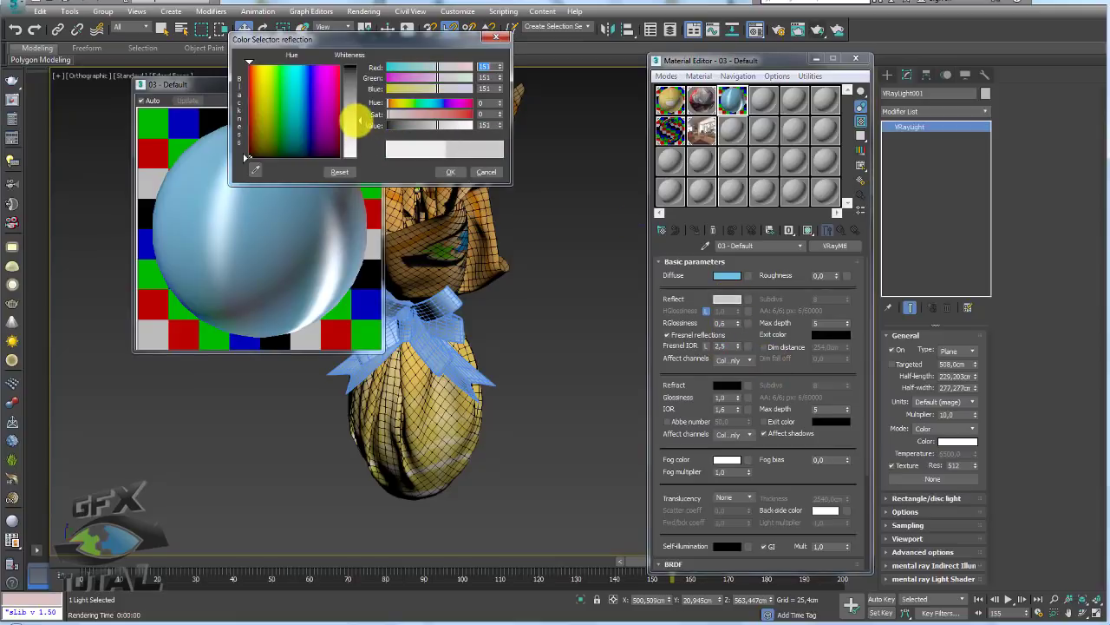
{"action": "left_click", "coordinate": [440, 167]}
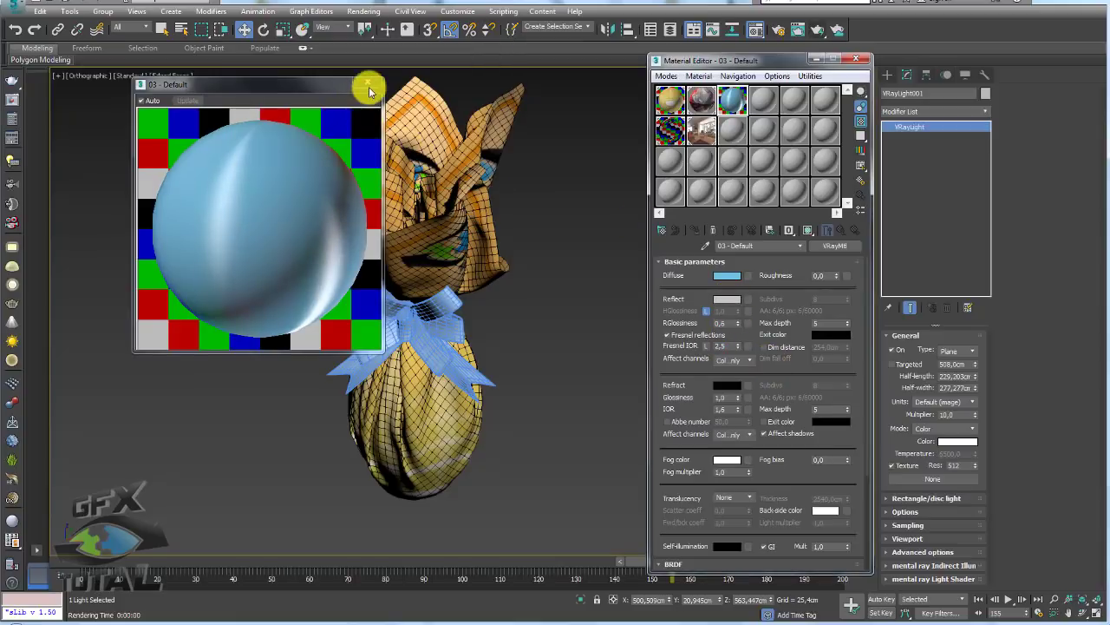
{"action": "left_click", "coordinate": [371, 85]}
Close the Material Editor and frame the egg package with the safe frame shown
{"action": "left_click", "coordinate": [863, 58]}
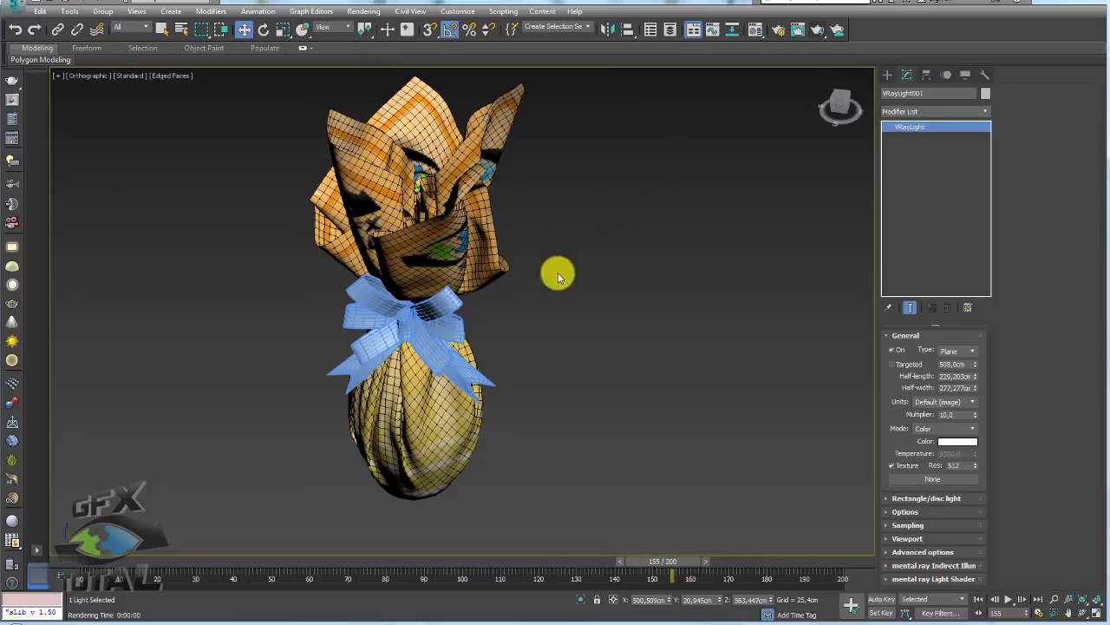
{"action": "middle_click_drag", "start_coordinate": [555, 270], "coordinate": [654, 310]}
{"action": "key", "text": "shift+f"}
{"action": "mouse_move", "coordinate": [647, 368]}
{"action": "middle_mouse_down", "text": "alt"}
{"action": "mouse_move", "coordinate": [575, 394]}
{"action": "mouse_move", "coordinate": [660, 343]}
{"action": "middle_mouse_up", "text": "alt"}
{"action": "left_click", "coordinate": [558, 353]}
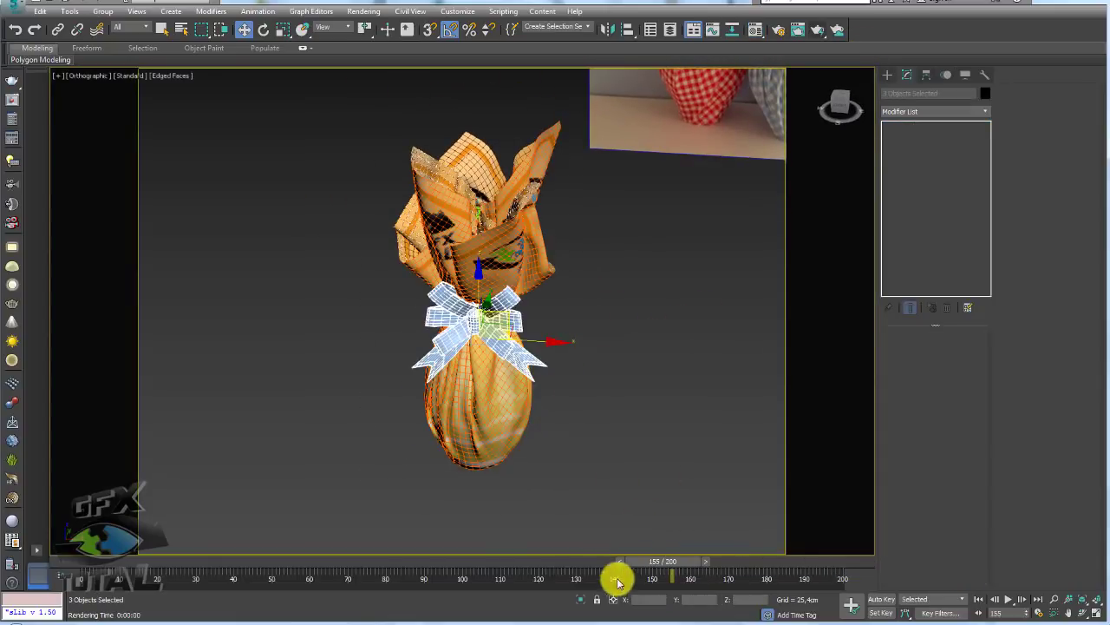
{"action": "scroll", "coordinate": [607, 367], "scroll_direction": "up", "scroll_amount": 3}
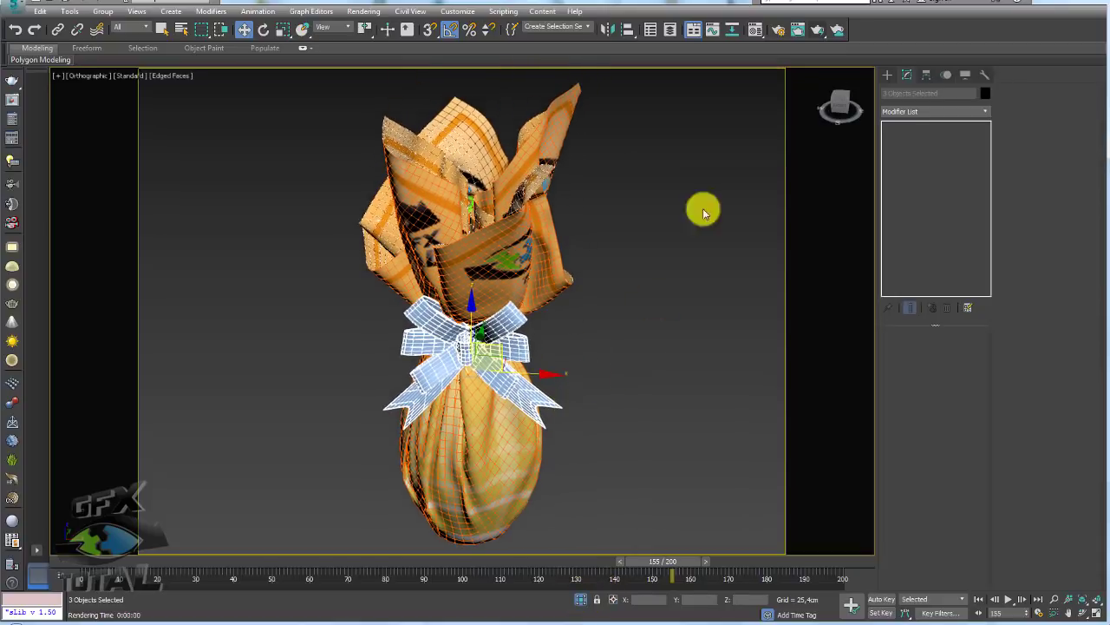
{"action": "left_click", "coordinate": [817, 32]}
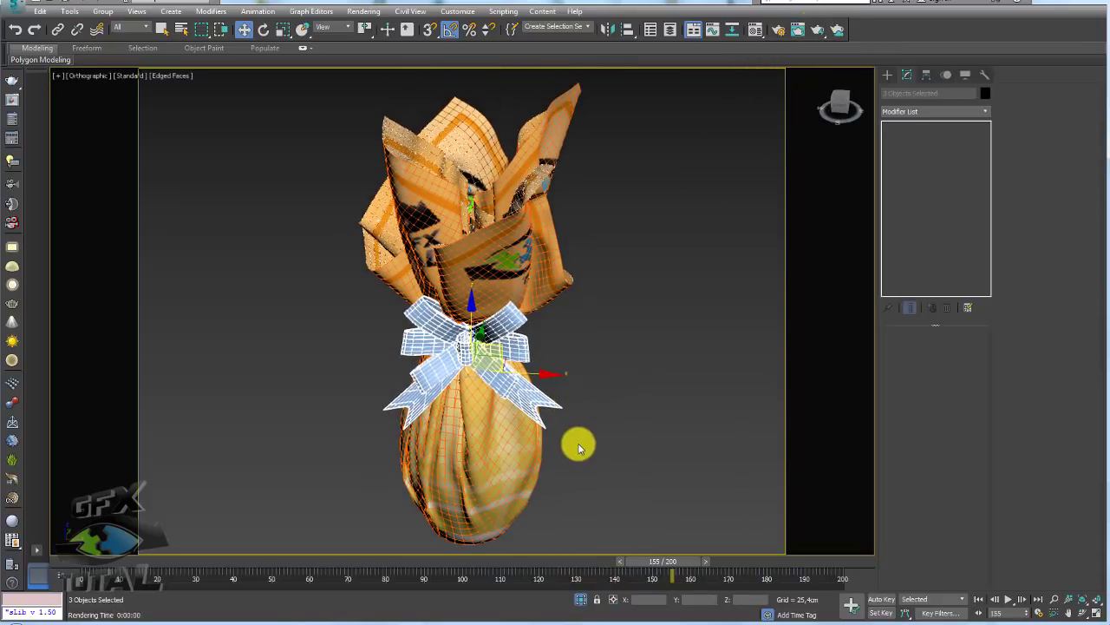
In wireframe view, move the inner egg 'ovo' out to the right of the wrapper, then hide it
{"action": "key", "text": "F3"}
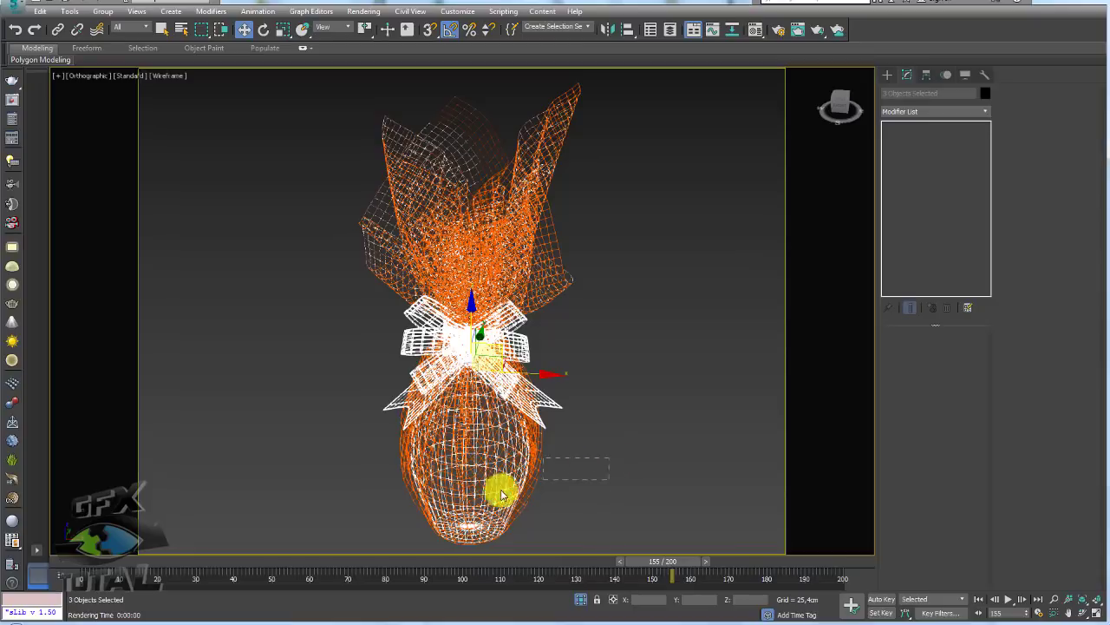
{"action": "left_click", "coordinate": [496, 488]}
{"action": "left_click_drag", "start_coordinate": [535, 502], "coordinate": [761, 503]}
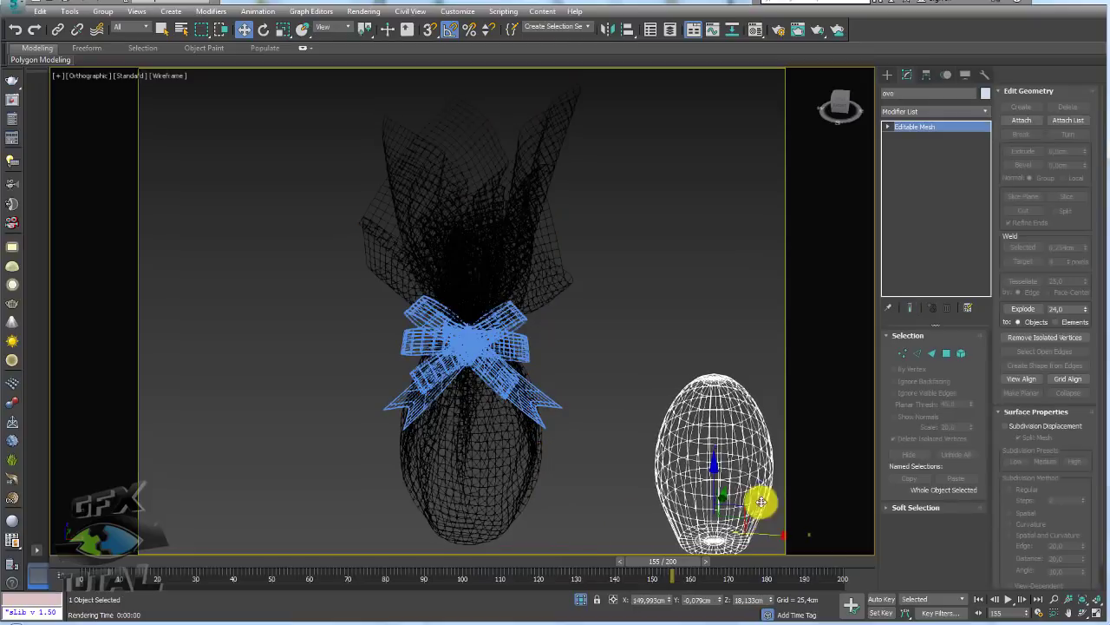
{"action": "mouse_move", "coordinate": [760, 503]}
{"action": "middle_mouse_down", "text": "alt"}
{"action": "mouse_move", "coordinate": [711, 436]}
{"action": "mouse_move", "coordinate": [743, 426]}
{"action": "mouse_move", "coordinate": [723, 426]}
{"action": "mouse_move", "coordinate": [703, 387]}
{"action": "middle_mouse_up", "text": "alt"}
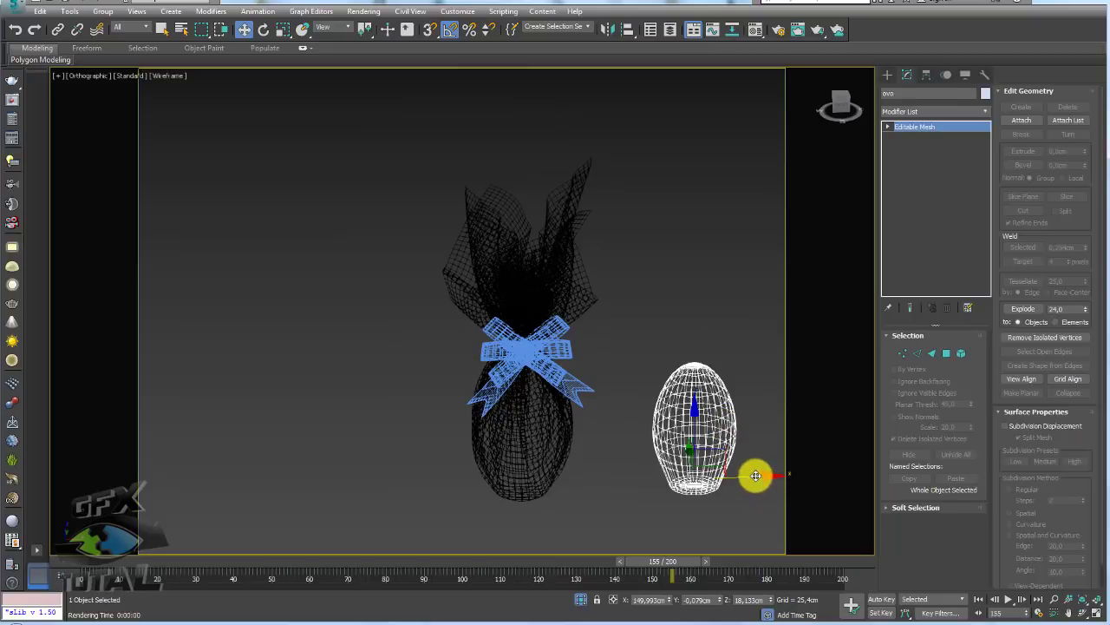
{"action": "left_click_drag", "start_coordinate": [740, 478], "coordinate": [715, 478]}
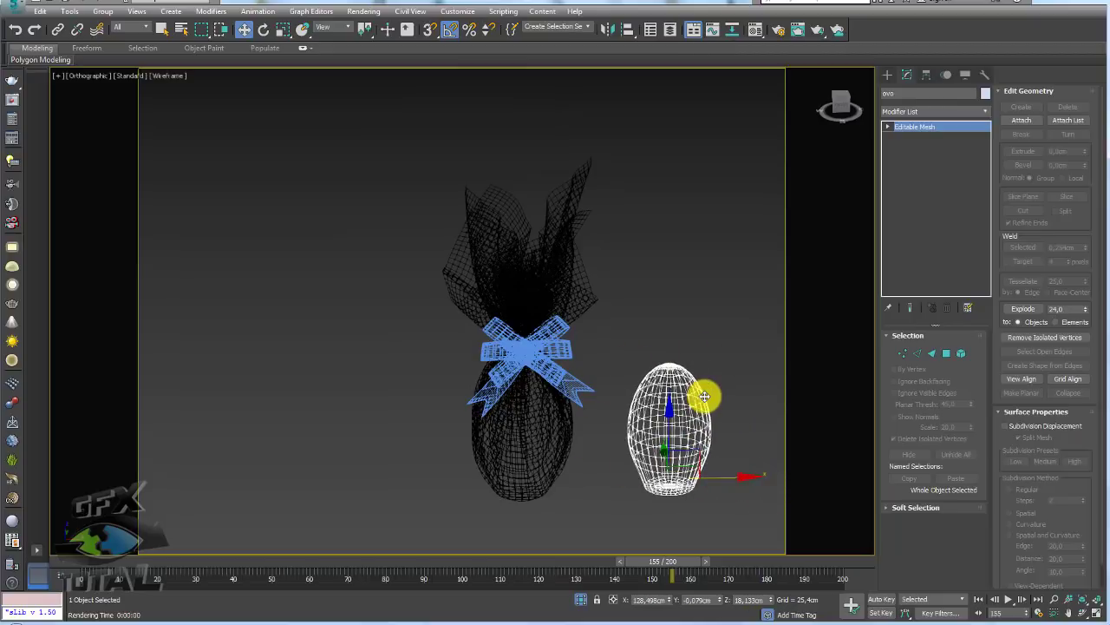
{"action": "key", "text": "Delete"}
Select the embalagem wrapper and orbit the view around it
{"action": "scroll", "coordinate": [537, 417], "scroll_direction": "up", "scroll_amount": 2}
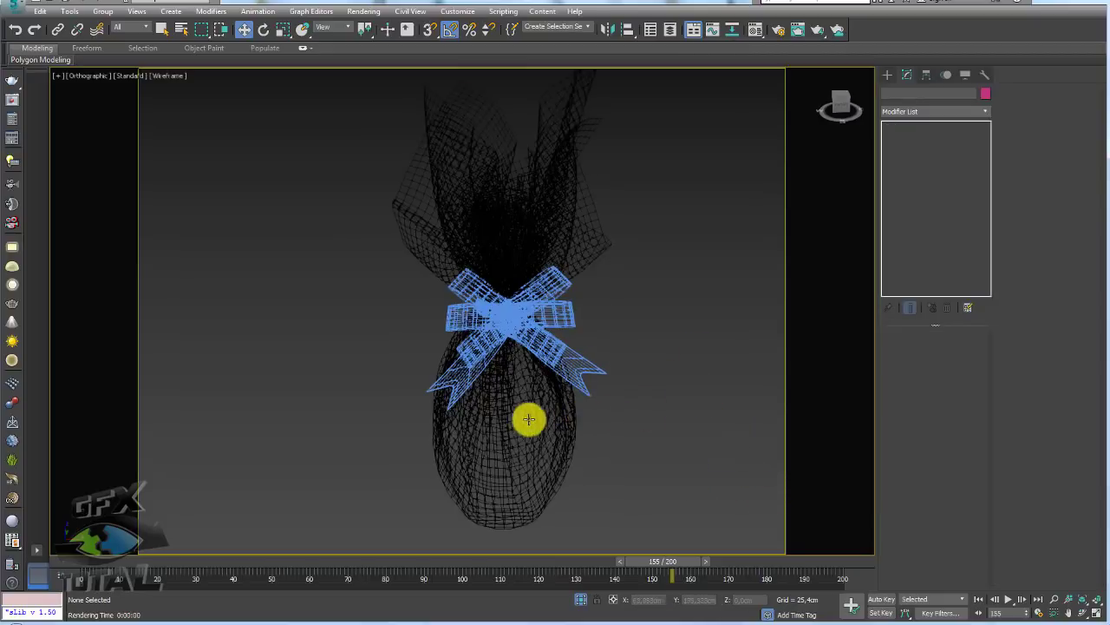
{"action": "left_click", "coordinate": [526, 419]}
{"action": "scroll", "coordinate": [573, 430], "scroll_direction": "up", "scroll_amount": 1}
{"action": "mouse_move", "coordinate": [572, 430]}
{"action": "middle_mouse_down", "text": "alt"}
{"action": "mouse_move", "coordinate": [515, 286]}
{"action": "mouse_move", "coordinate": [514, 322]}
{"action": "middle_mouse_up", "text": "alt"}
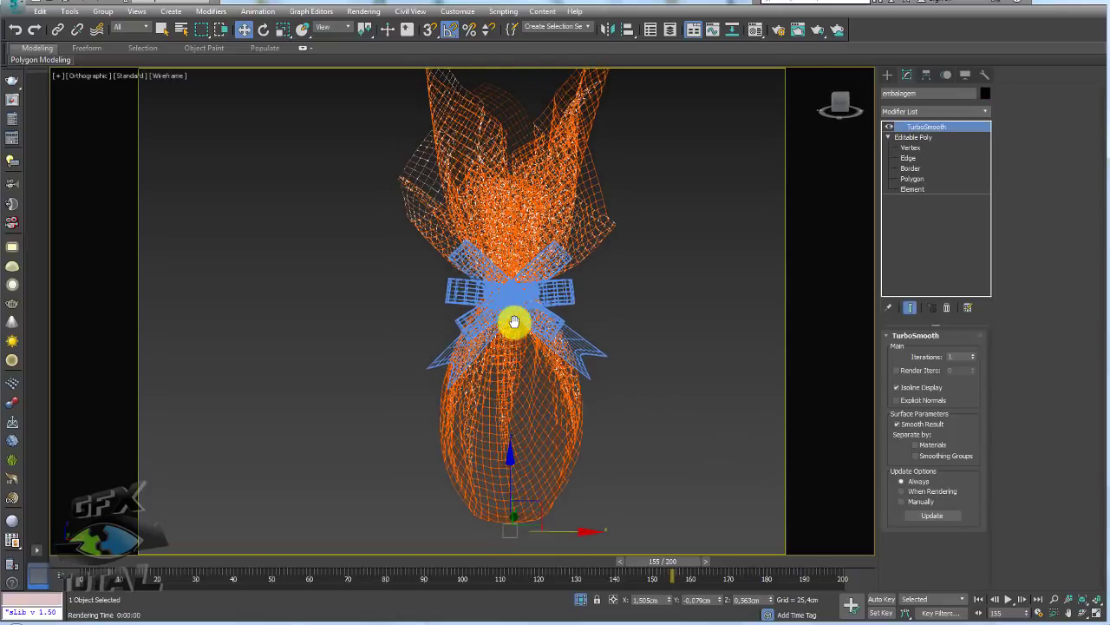
{"action": "middle_click_drag", "start_coordinate": [573, 287], "coordinate": [565, 341], "text": "alt"}
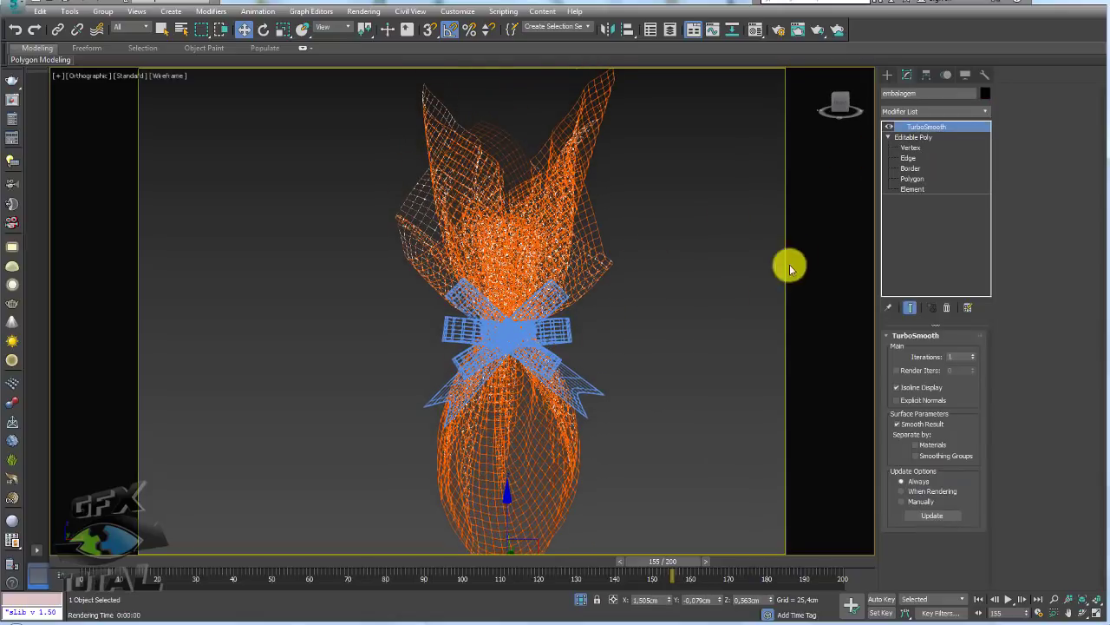
{"action": "scroll", "coordinate": [515, 330], "scroll_direction": "down", "scroll_amount": 1}
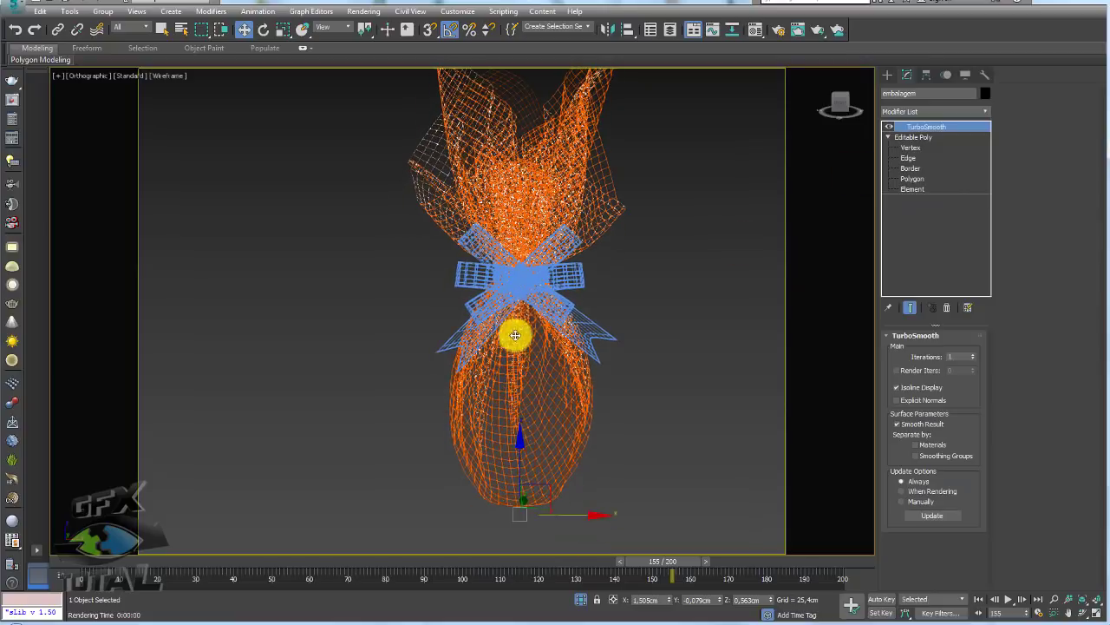
{"action": "scroll", "coordinate": [564, 355], "scroll_direction": "down", "scroll_amount": 2}
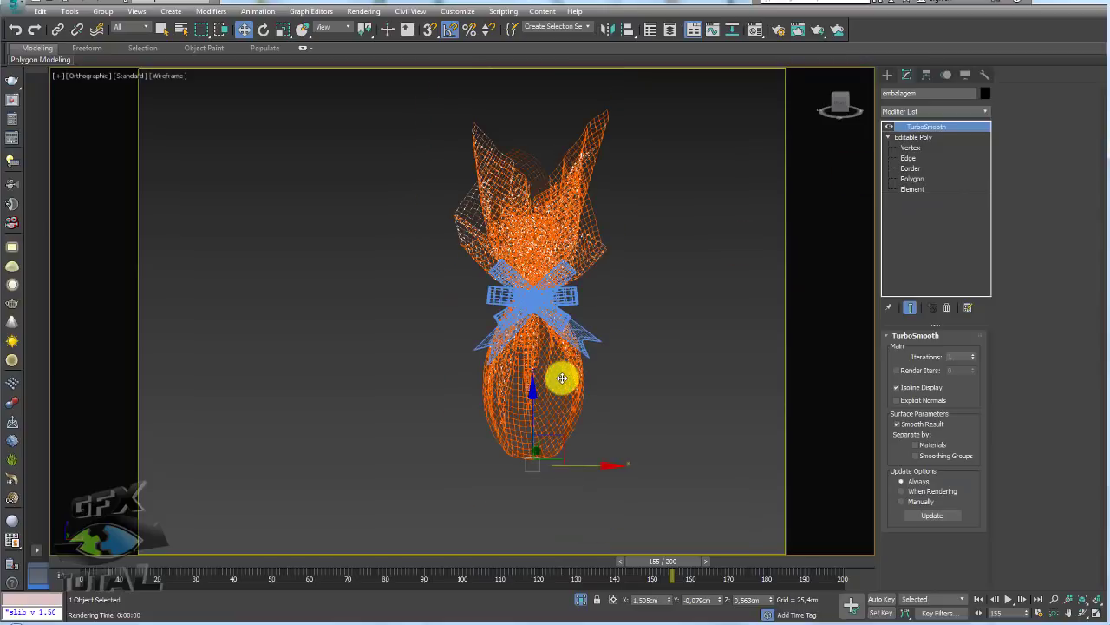
At the Editable Poly vertex level, scale the lower egg-part vertices narrower
{"action": "left_click", "coordinate": [910, 149]}
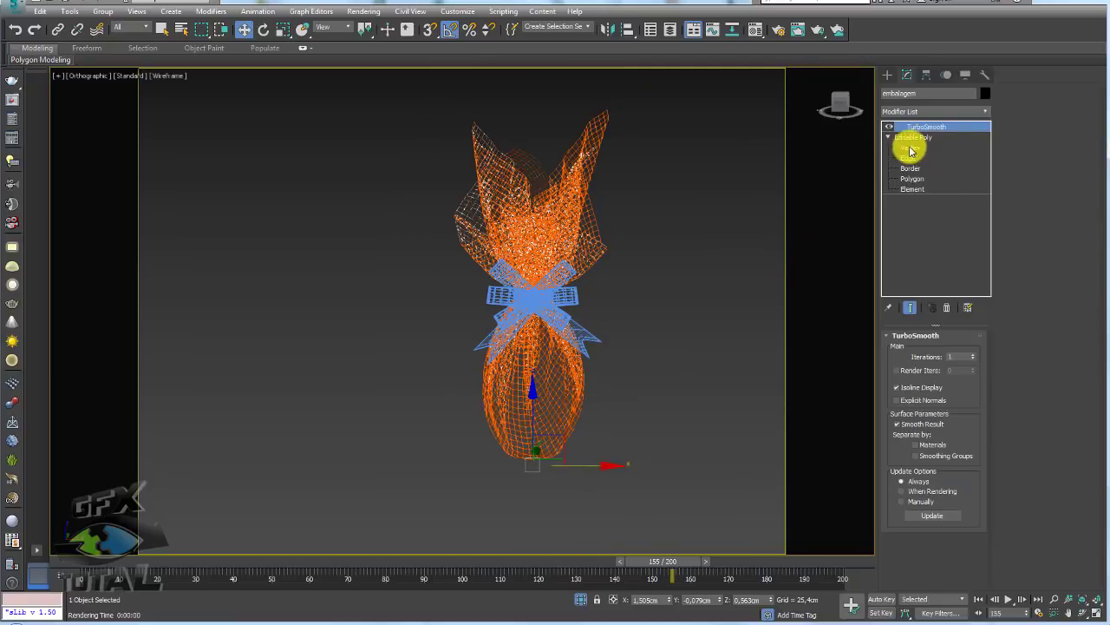
{"action": "left_click", "coordinate": [910, 148]}
{"action": "left_click_drag", "start_coordinate": [646, 473], "coordinate": [361, 306]}
{"action": "scroll", "coordinate": [533, 352], "scroll_direction": "up", "scroll_amount": 1}
{"action": "scroll", "coordinate": [572, 315], "scroll_direction": "up", "scroll_amount": 2}
{"action": "scroll", "coordinate": [566, 343], "scroll_direction": "up", "scroll_amount": 3}
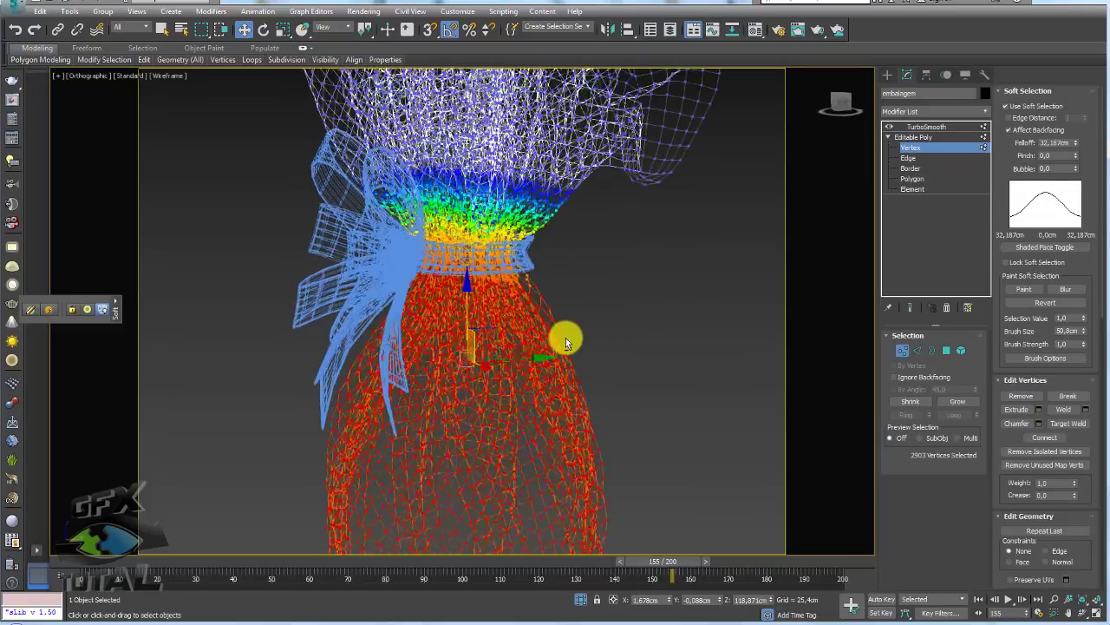
{"action": "scroll", "coordinate": [566, 342], "scroll_direction": "down", "scroll_amount": 3}
{"action": "scroll", "coordinate": [585, 376], "scroll_direction": "down", "scroll_amount": 1}
{"action": "scroll", "coordinate": [590, 270], "scroll_direction": "down", "scroll_amount": 1}
{"action": "key", "text": "r"}
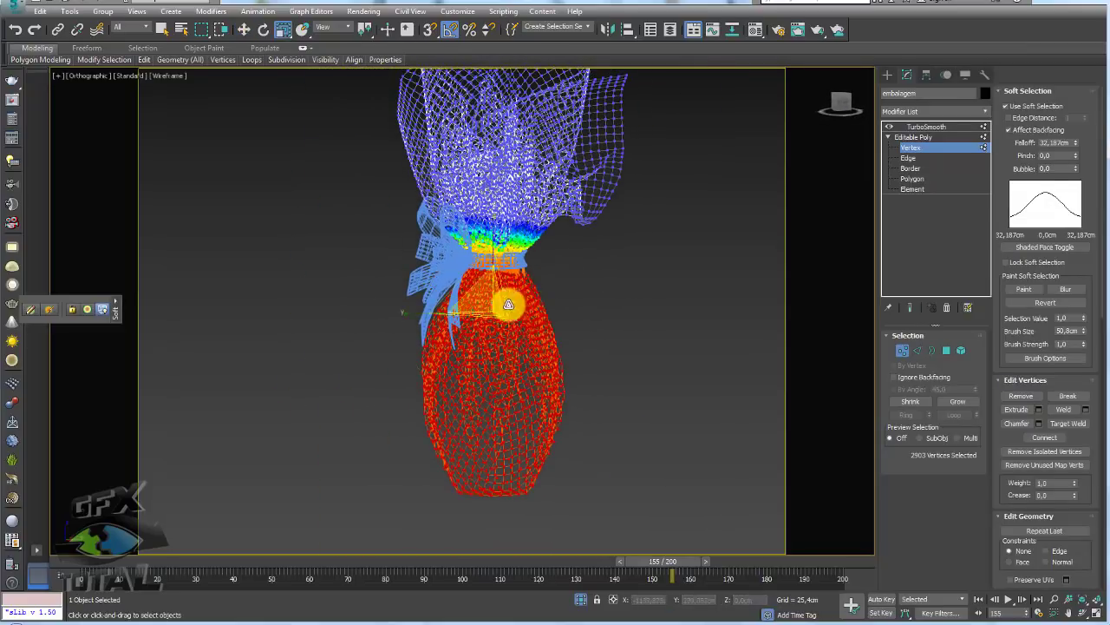
{"action": "mouse_move", "coordinate": [487, 304]}
{"action": "left_mouse_down"}
{"action": "mouse_move", "coordinate": [491, 330]}
{"action": "mouse_move", "coordinate": [605, 384]}
{"action": "mouse_move", "coordinate": [647, 391]}
{"action": "left_mouse_up"}
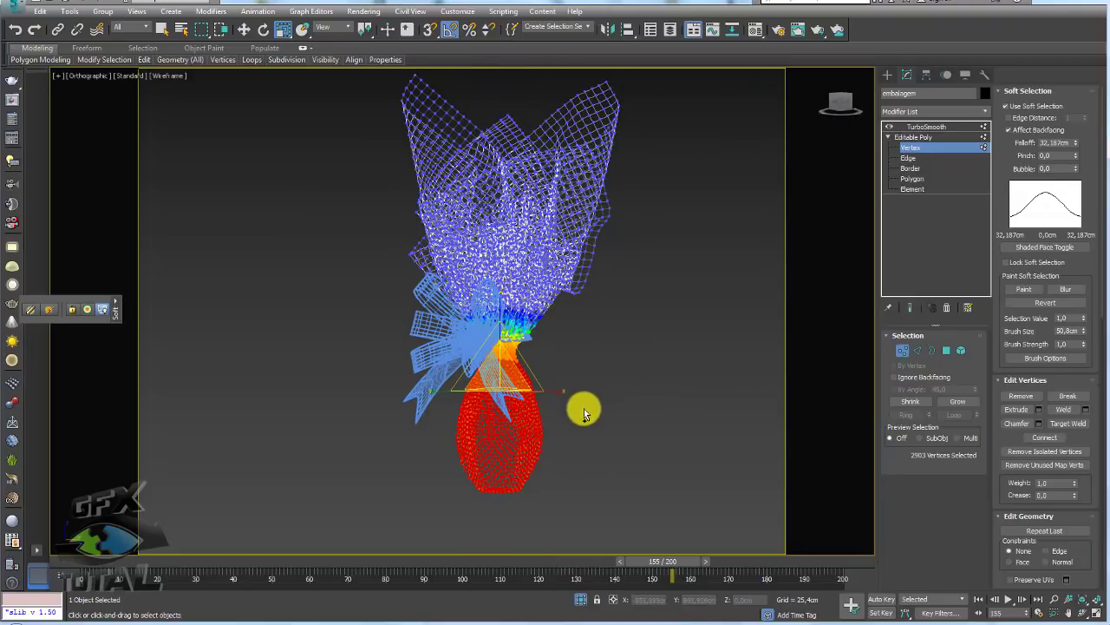
Trial-scale the inverted upper vertices, undo it, turn off soft selection, and return to TurboSmooth
{"action": "middle_click_drag", "start_coordinate": [585, 409], "coordinate": [632, 347], "text": "alt"}
{"action": "key", "text": "ctrl+i"}
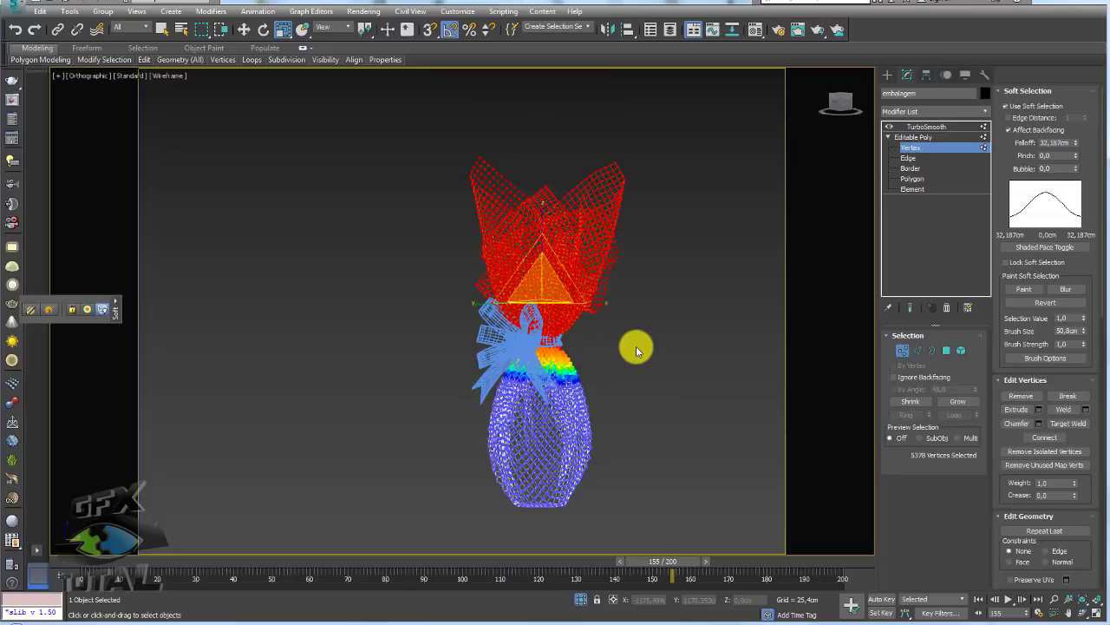
{"action": "left_click", "coordinate": [908, 403]}
{"action": "mouse_move", "coordinate": [478, 353]}
{"action": "left_mouse_down"}
{"action": "mouse_move", "coordinate": [569, 277]}
{"action": "mouse_move", "coordinate": [550, 260]}
{"action": "mouse_move", "coordinate": [548, 228]}
{"action": "left_mouse_up"}
{"action": "key", "text": "w"}
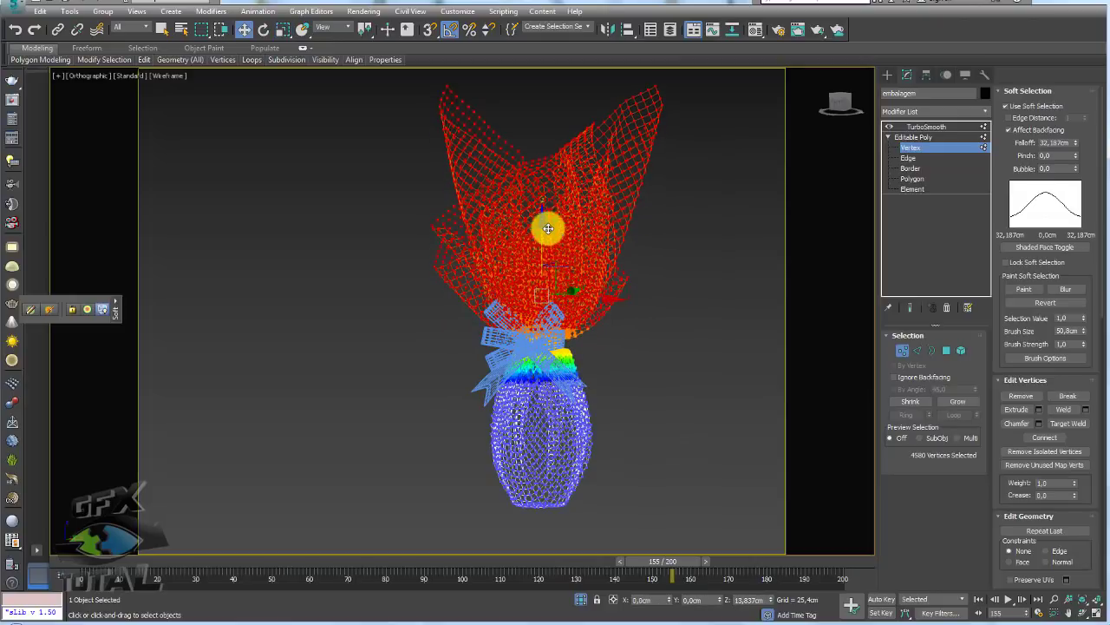
{"action": "key", "text": "ctrl+z"}
{"action": "key", "text": "ctrl+z"}
{"action": "key", "text": "ctrl+z"}
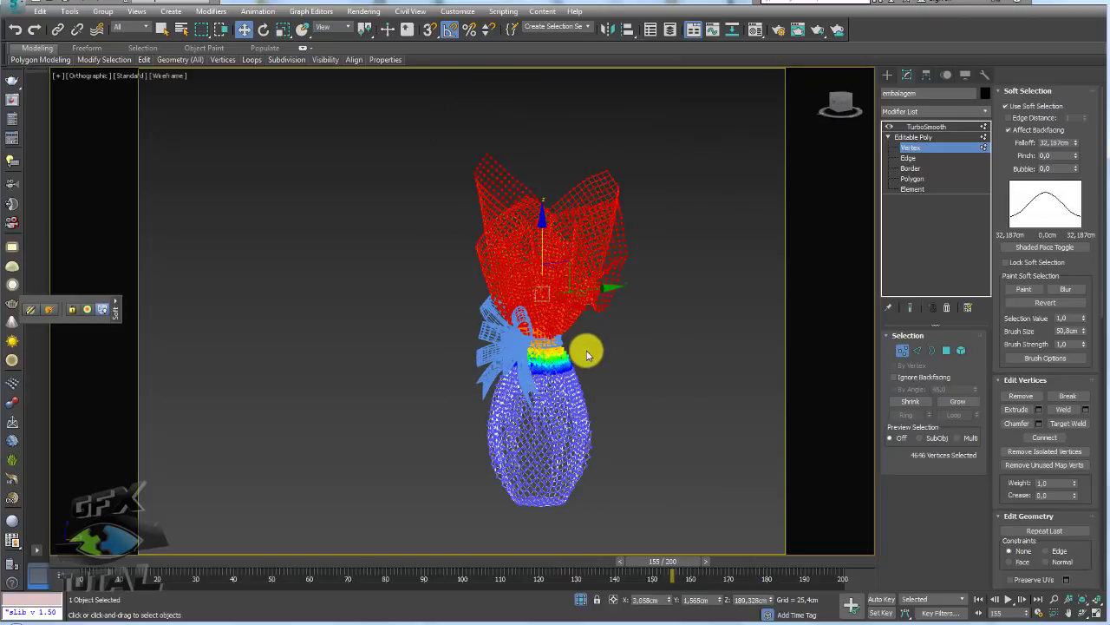
{"action": "key", "text": "ctrl+z"}
{"action": "key", "text": "ctrl+z"}
{"action": "left_click", "coordinate": [1013, 107]}
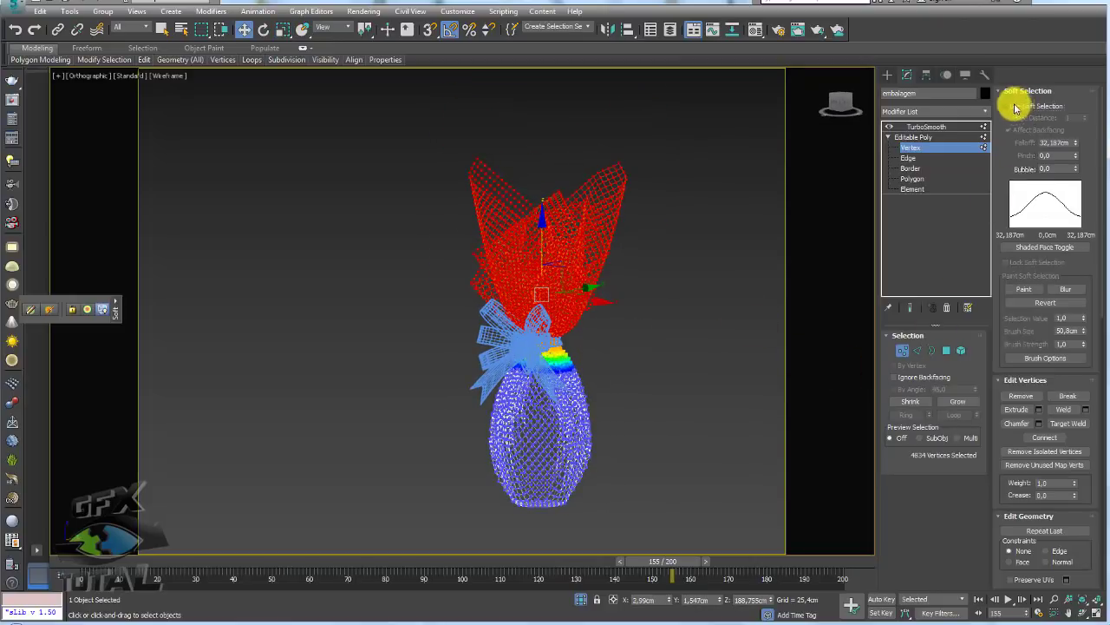
{"action": "left_click", "coordinate": [925, 127]}
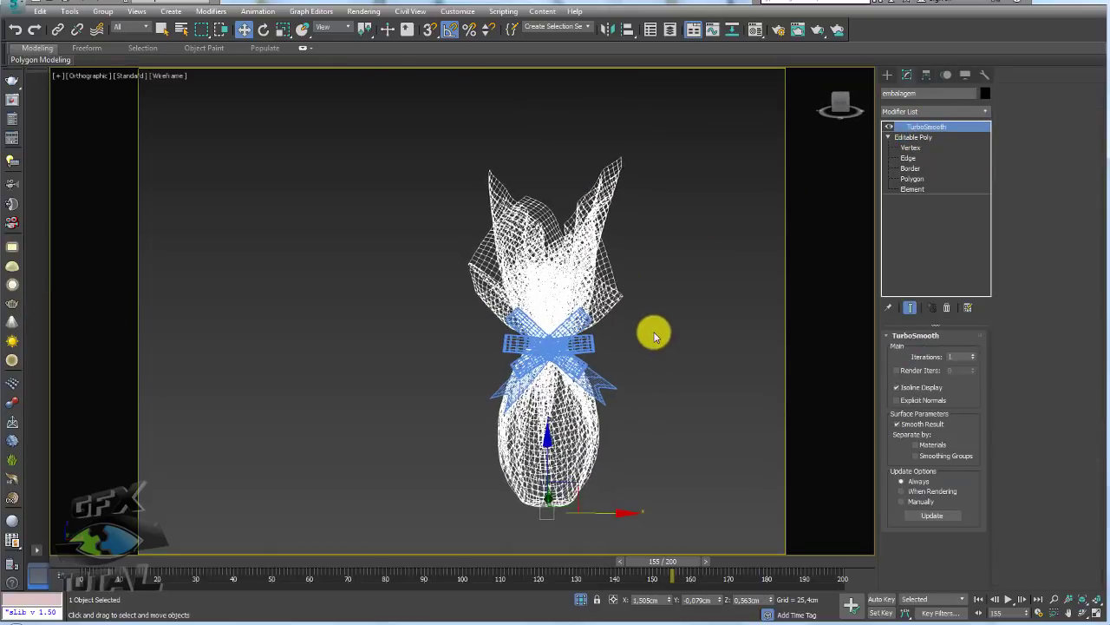
Switch back to shaded view, tilt the view, and render the reshaped package in V-Ray
{"action": "key", "text": "F3"}
{"action": "scroll", "coordinate": [642, 368], "scroll_direction": "up", "scroll_amount": 3}
{"action": "scroll", "coordinate": [590, 375], "scroll_direction": "up", "scroll_amount": 3}
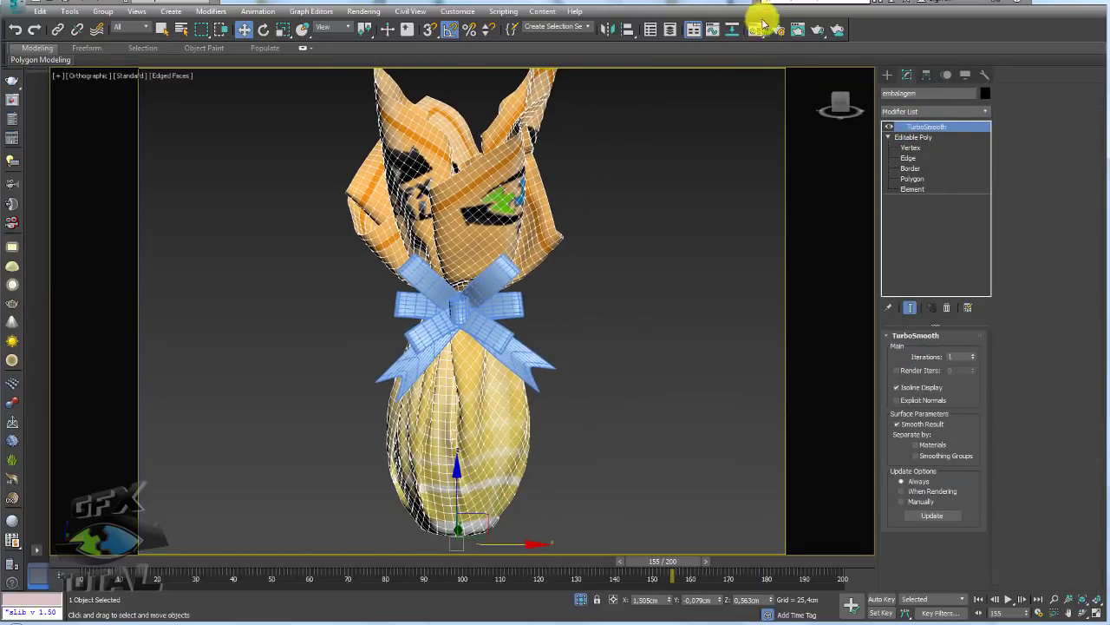
{"action": "scroll", "coordinate": [588, 235], "scroll_direction": "down", "scroll_amount": 2}
{"action": "middle_click_drag", "start_coordinate": [587, 249], "coordinate": [588, 273], "text": "alt"}
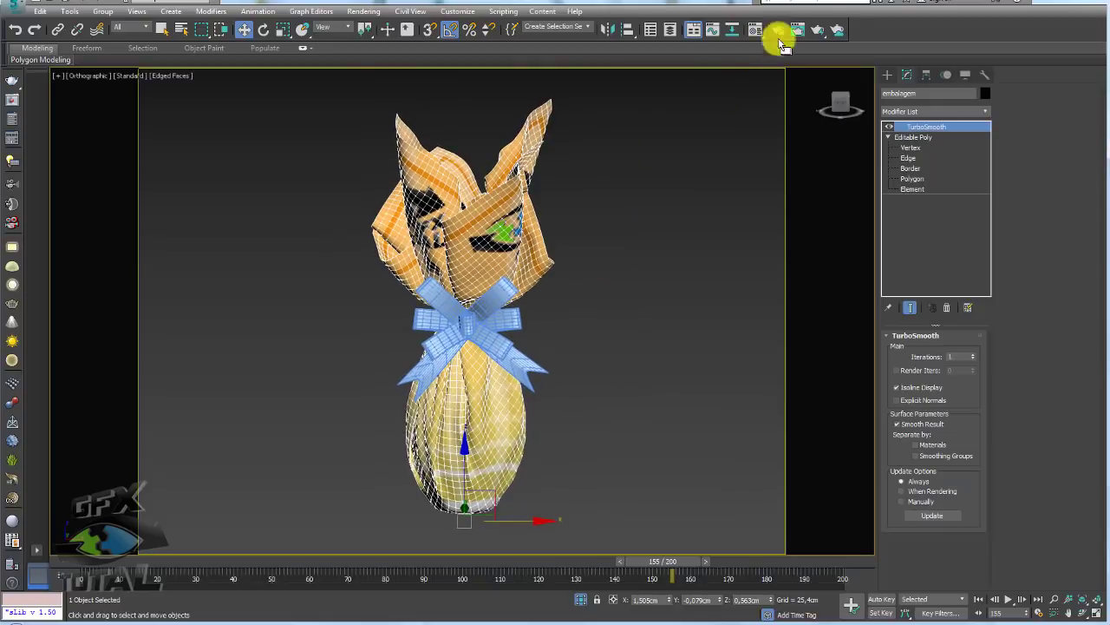
{"action": "left_click", "coordinate": [817, 31]}
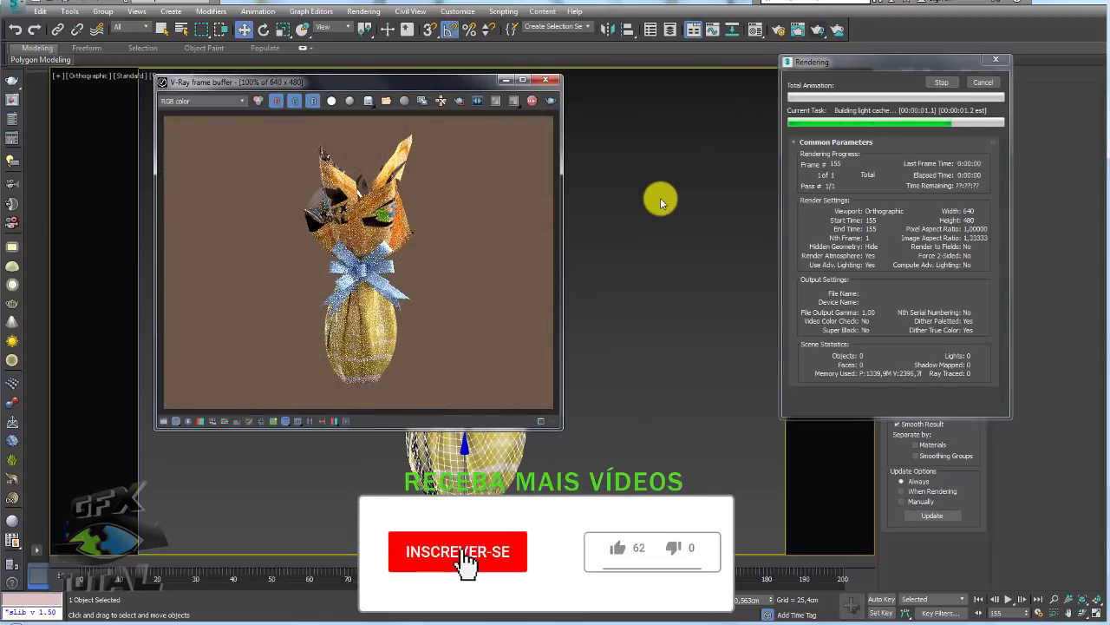